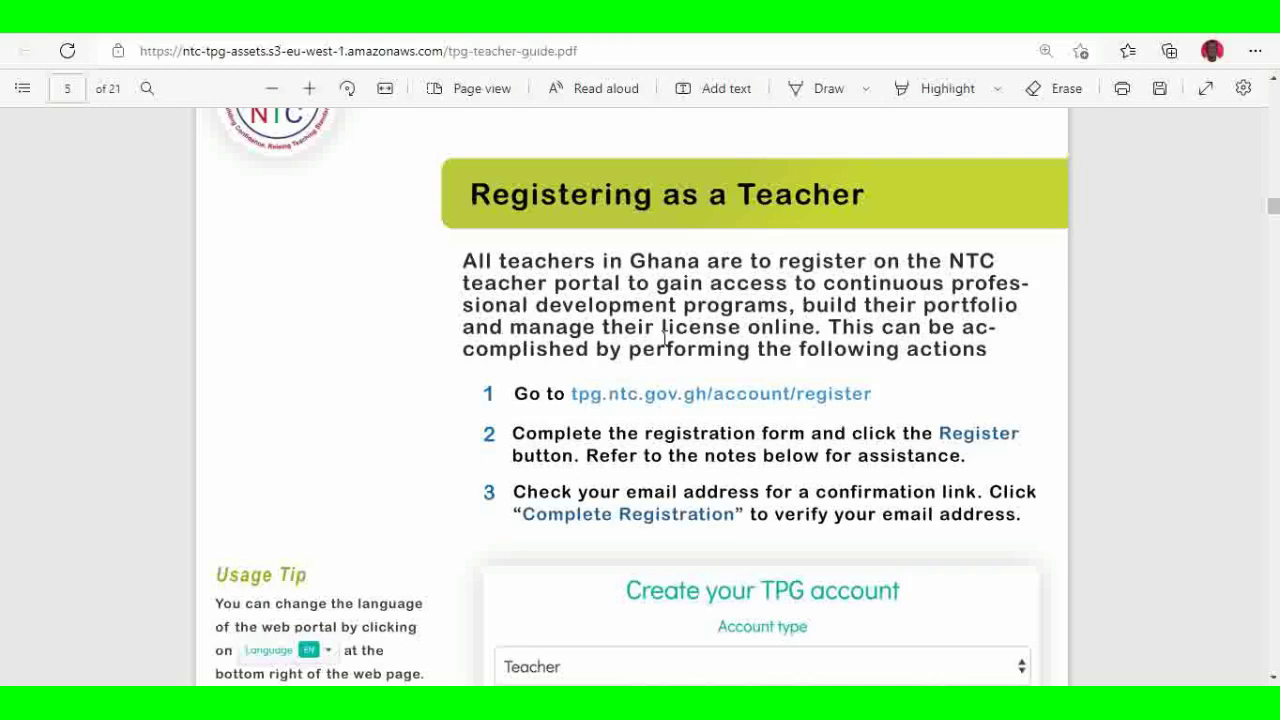
Step: Scroll to the 'Create your TPG account' form on page 5 and turn on Add text mode
scroll(665, 340, "down", 5)
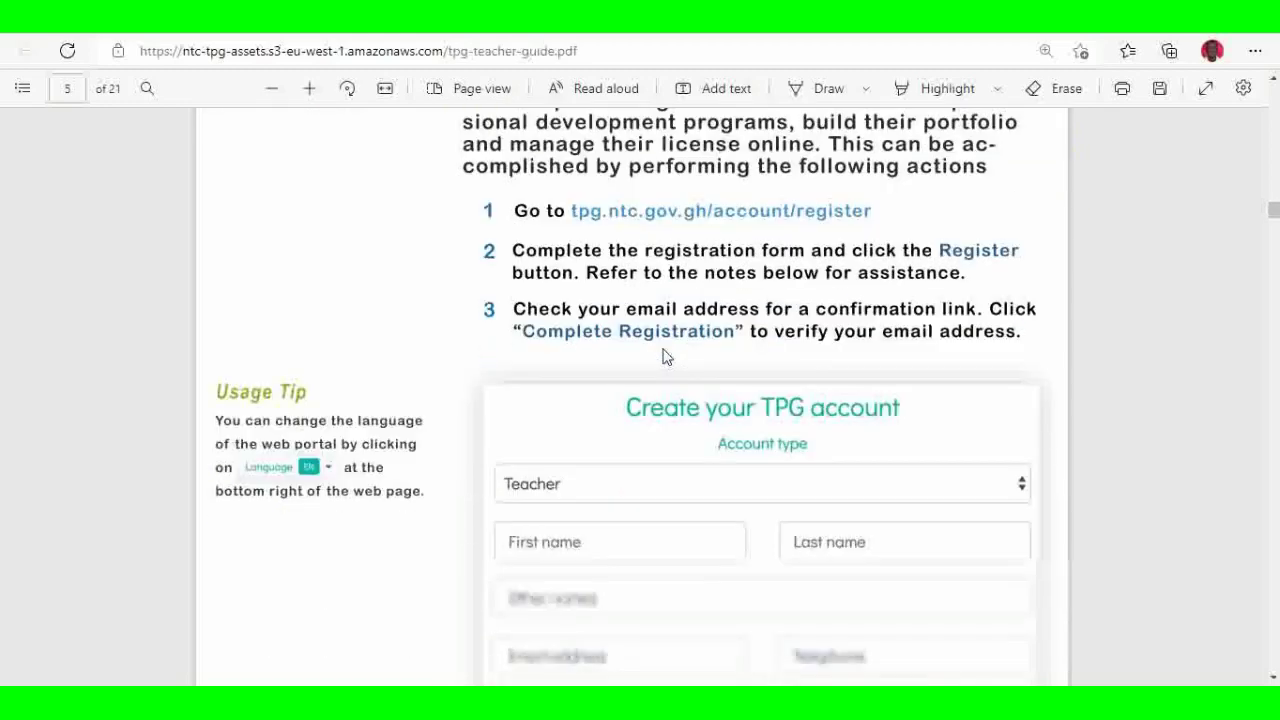
scroll(665, 357, "down", 1)
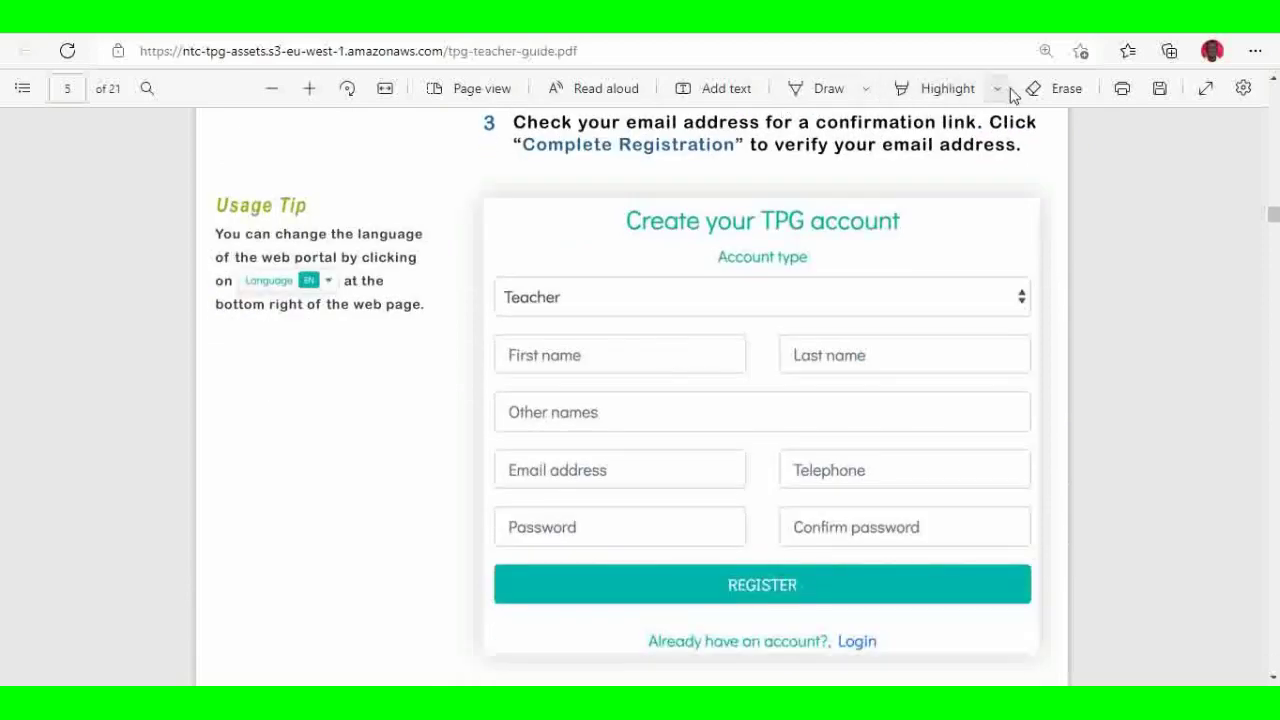
left_click(704, 90)
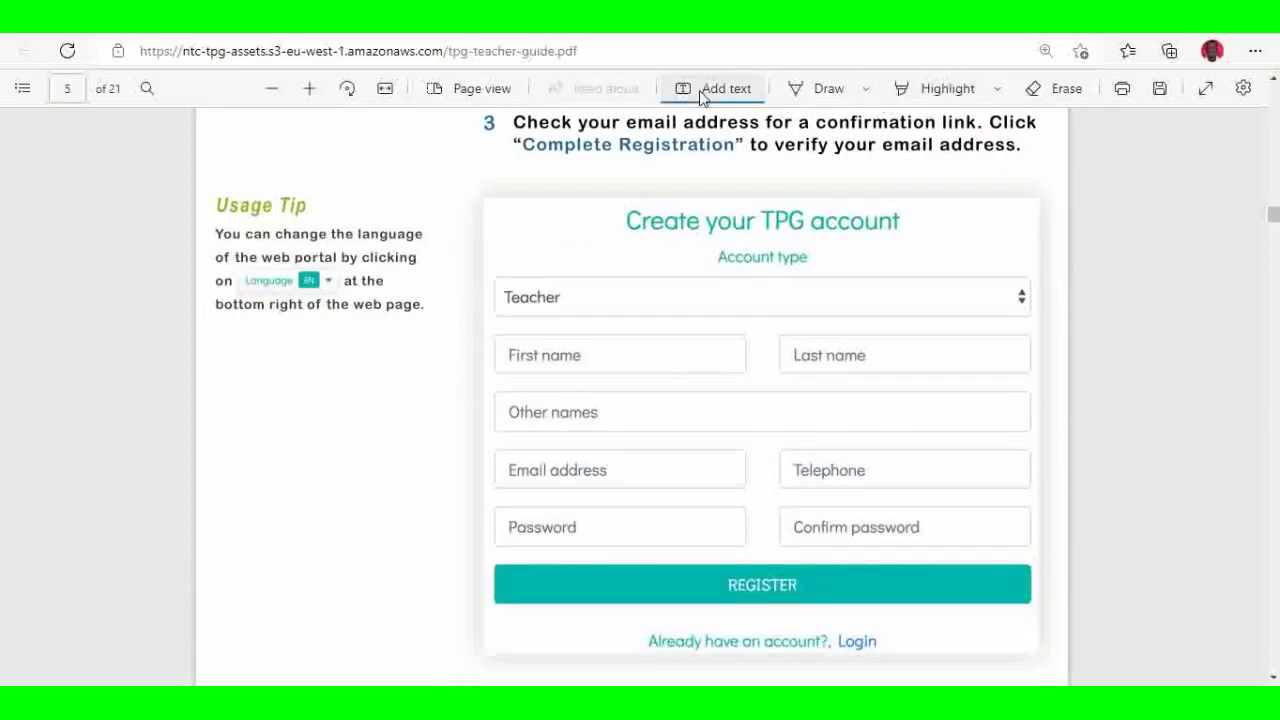
left_click(703, 92)
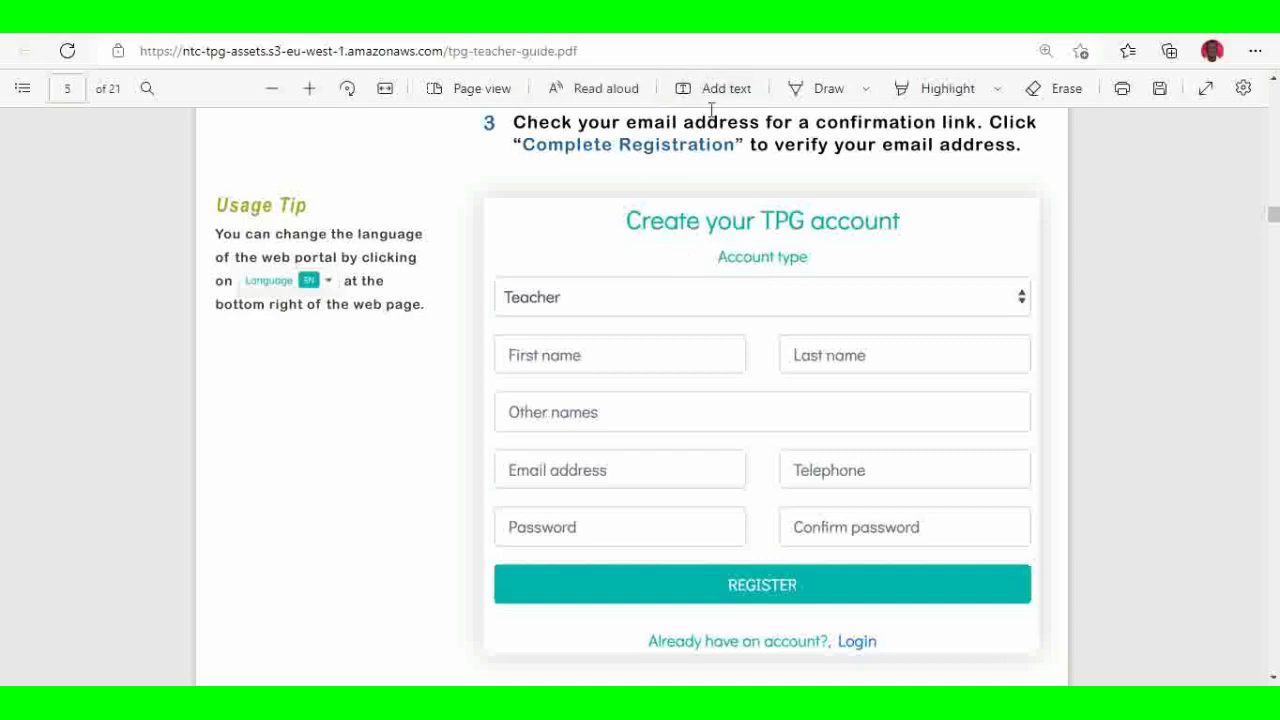
left_click(709, 92)
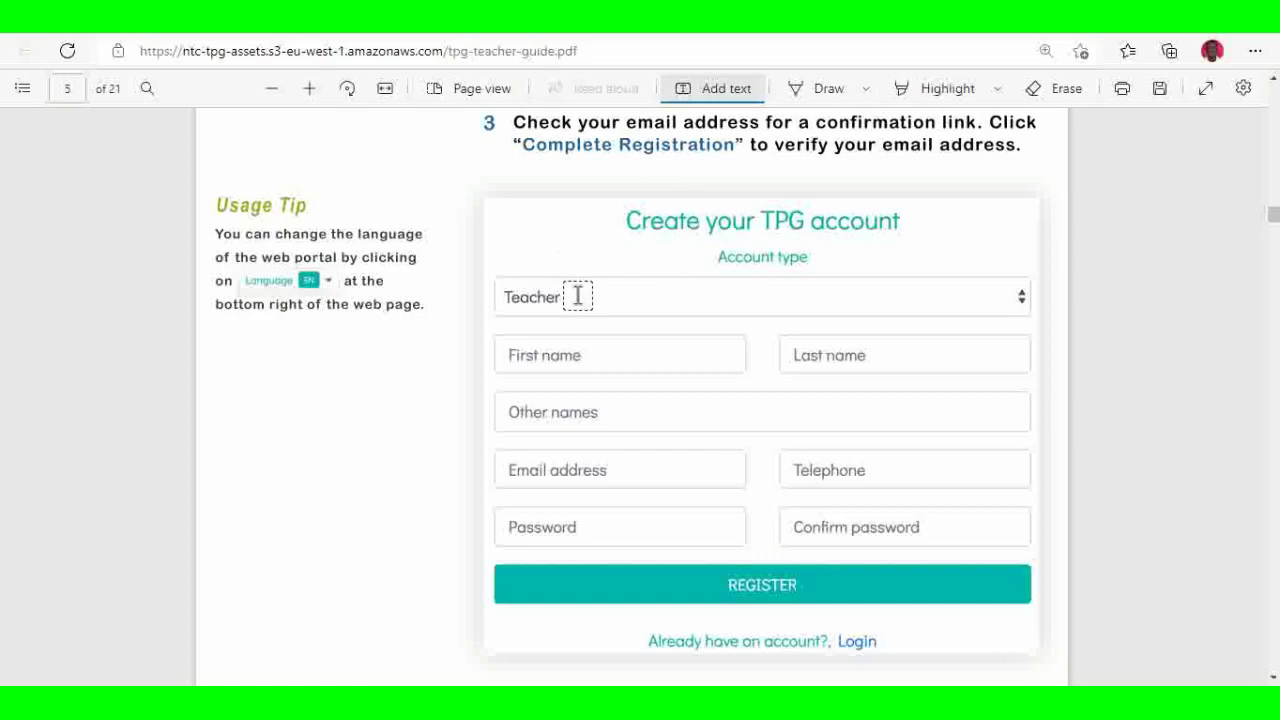
left_click(634, 301)
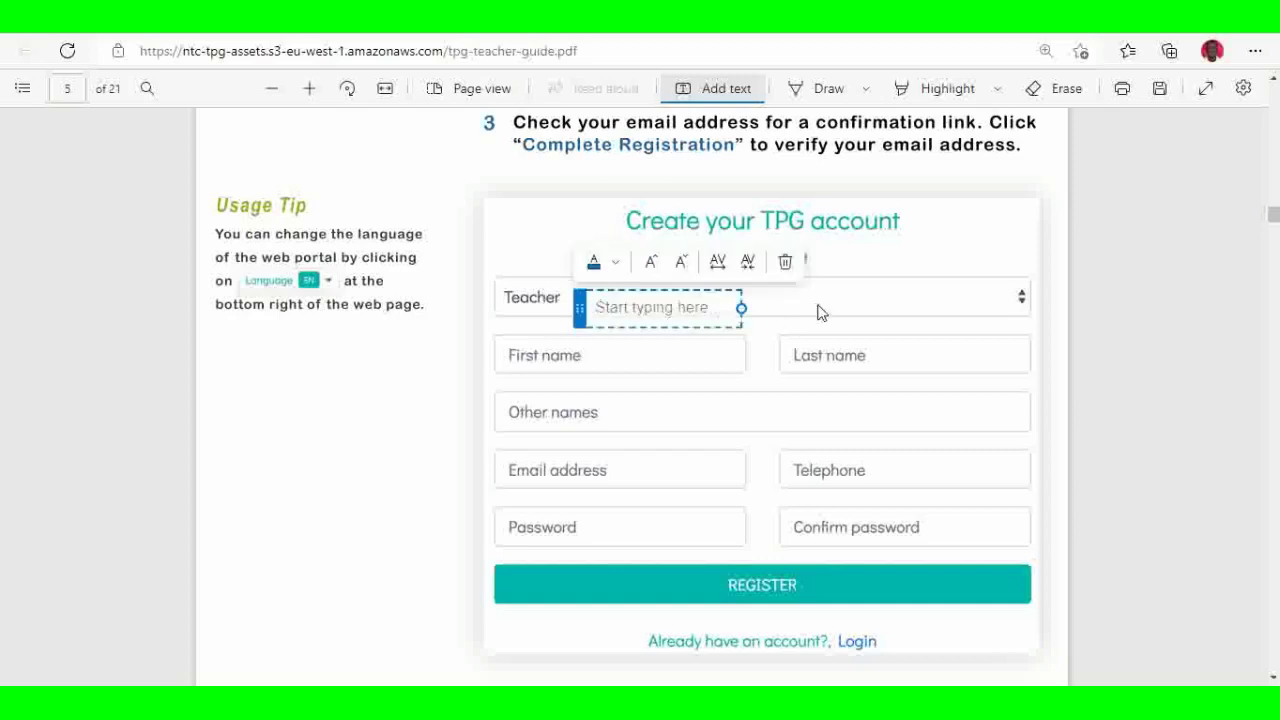
Step: Write the teacher's first name, last name and other names onto the form's name fields
left_click(817, 313)
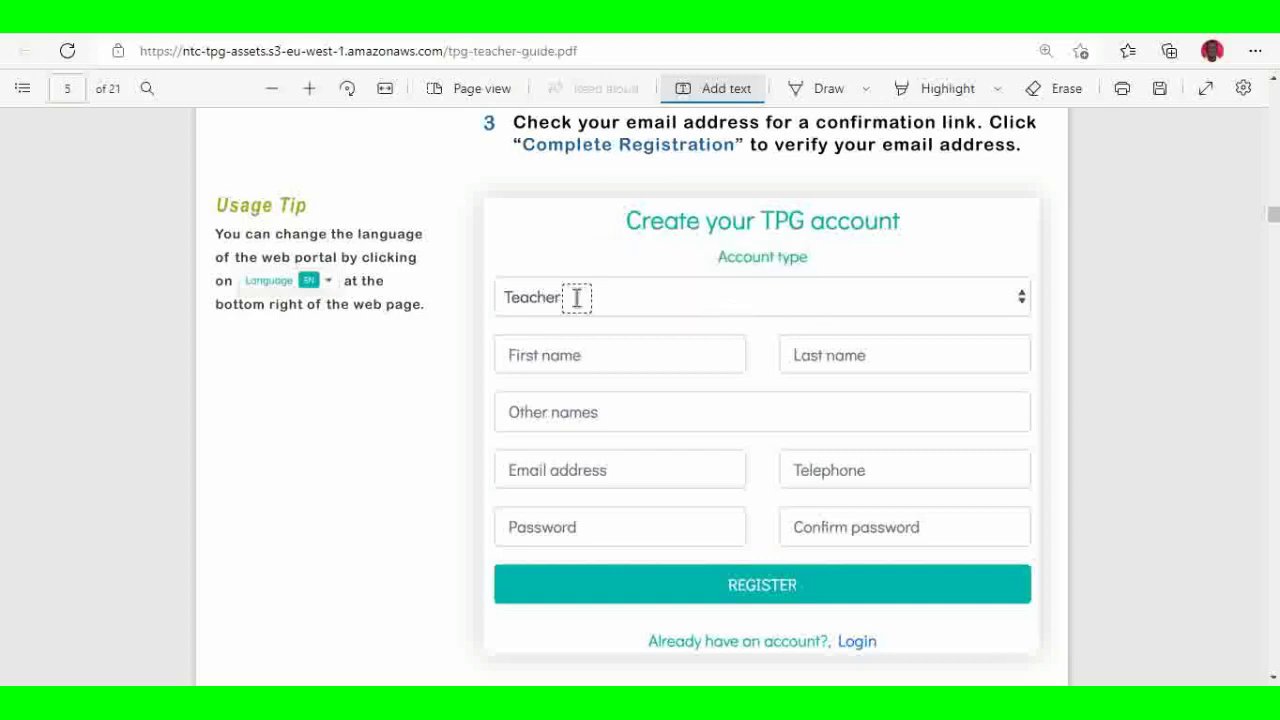
left_click(579, 347)
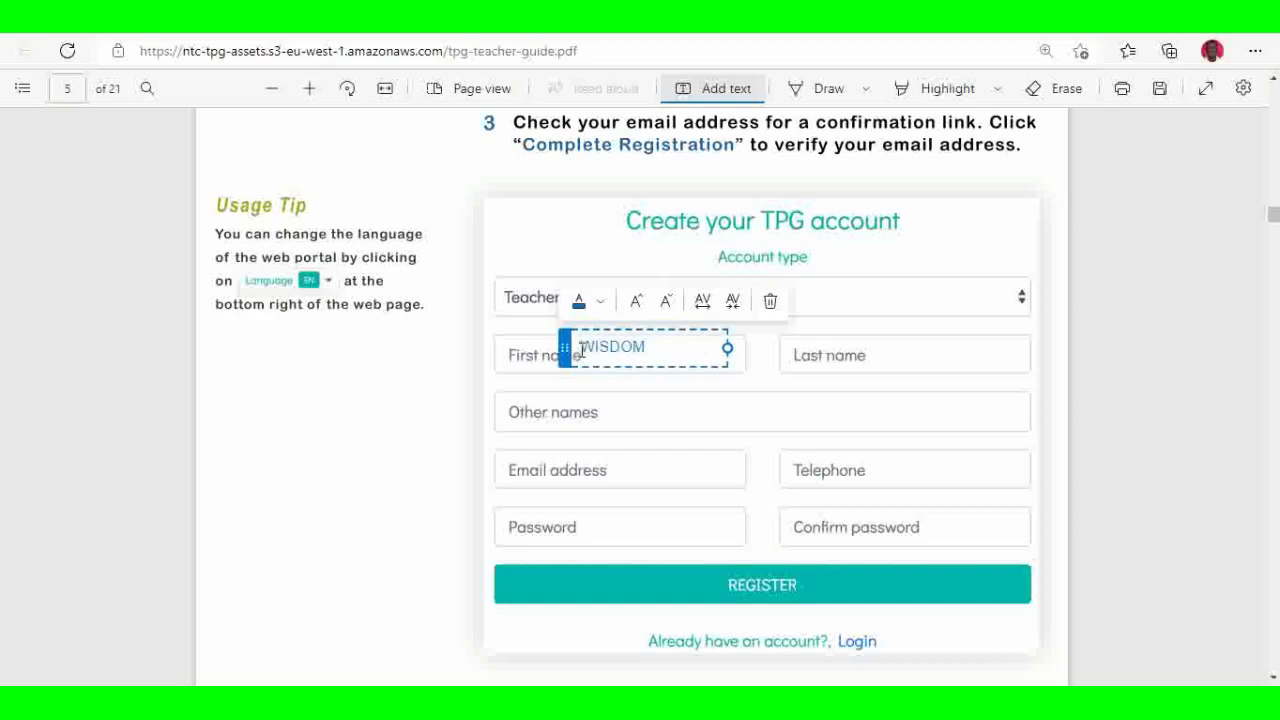
left_click(847, 352)
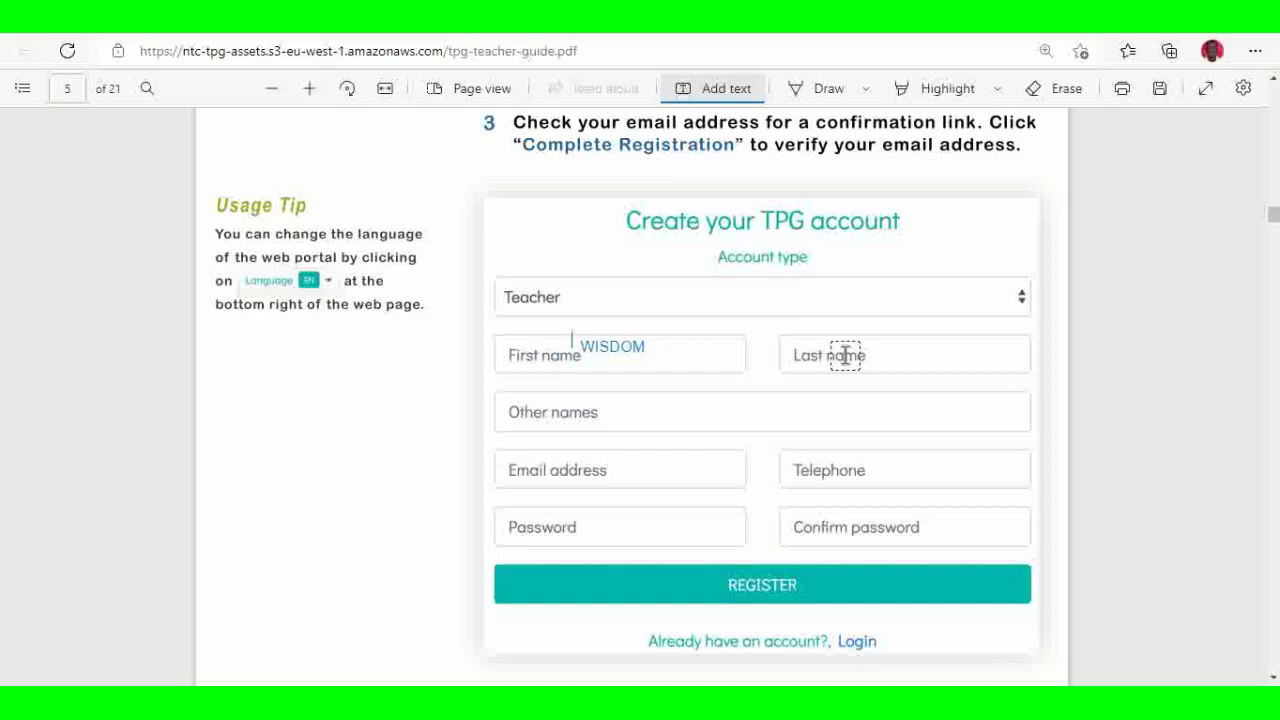
left_click(874, 357)
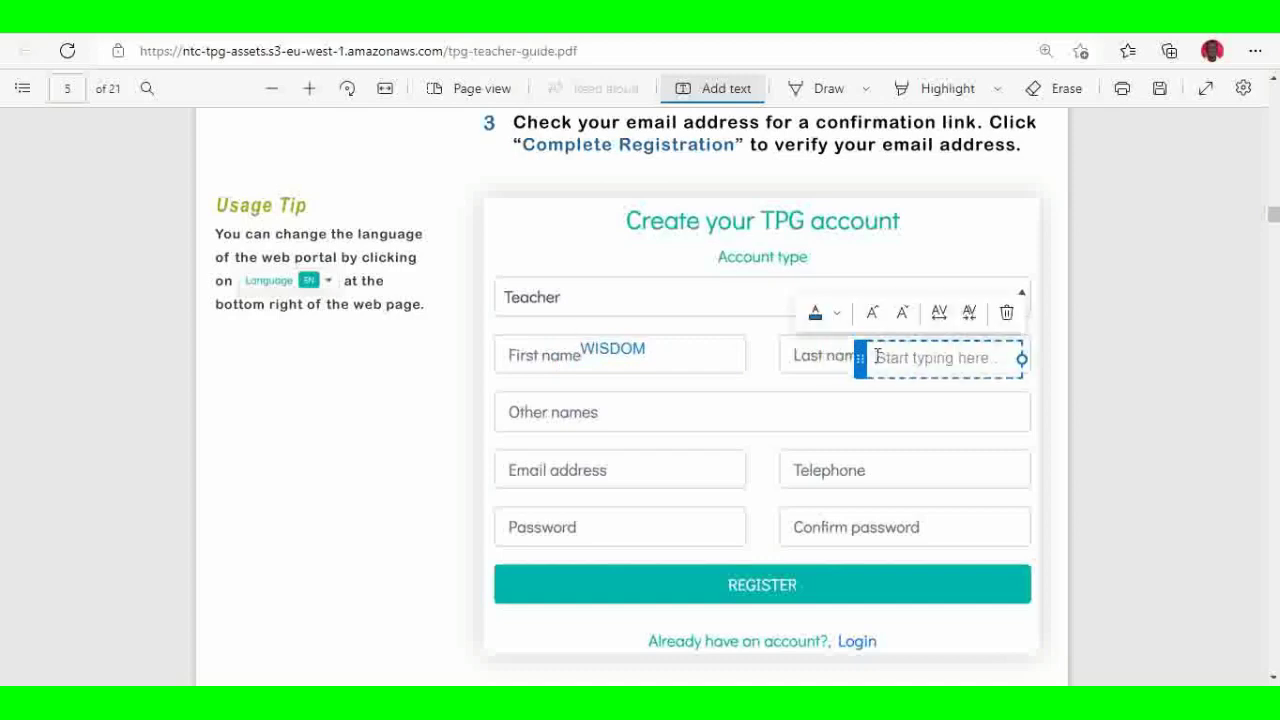
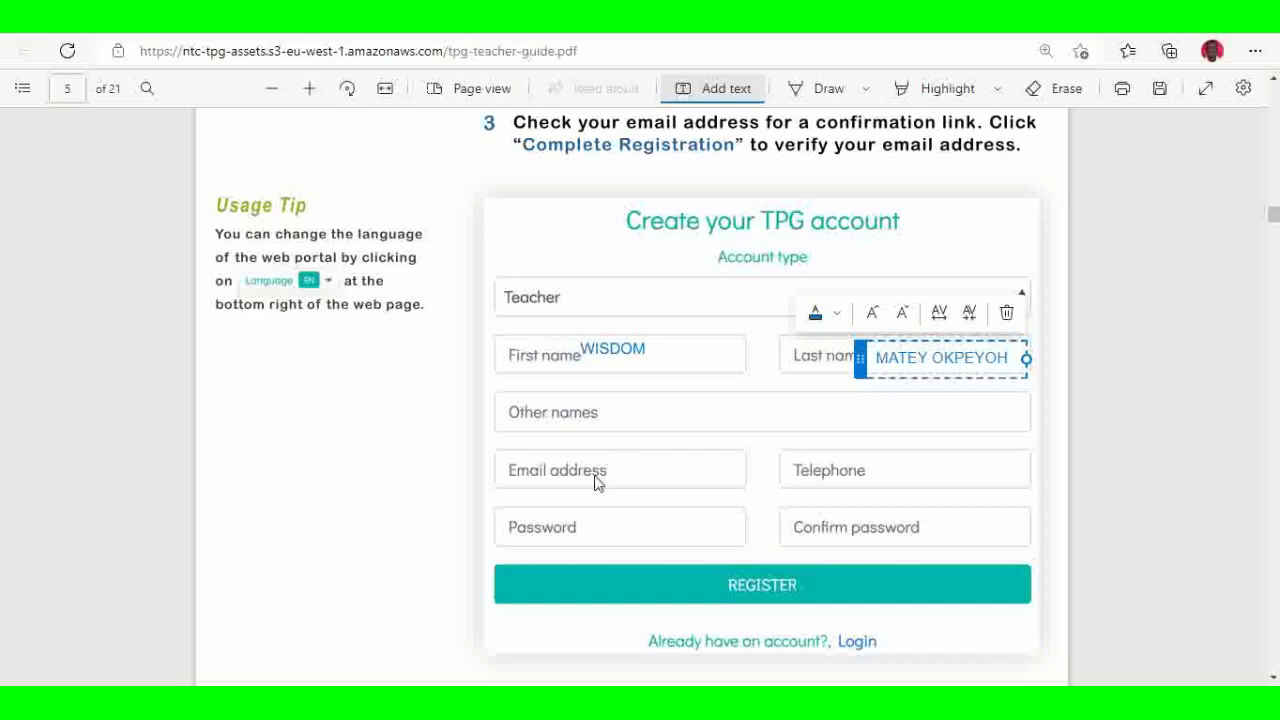
left_click(611, 416)
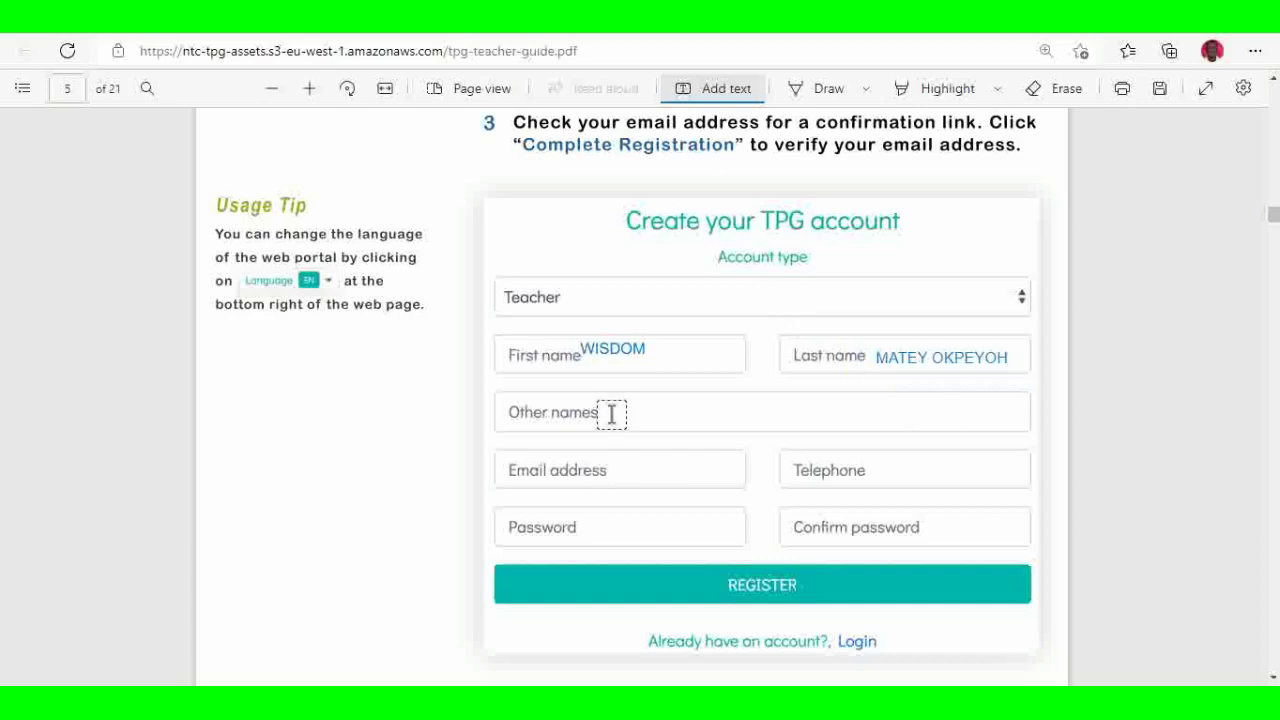
left_click(600, 414)
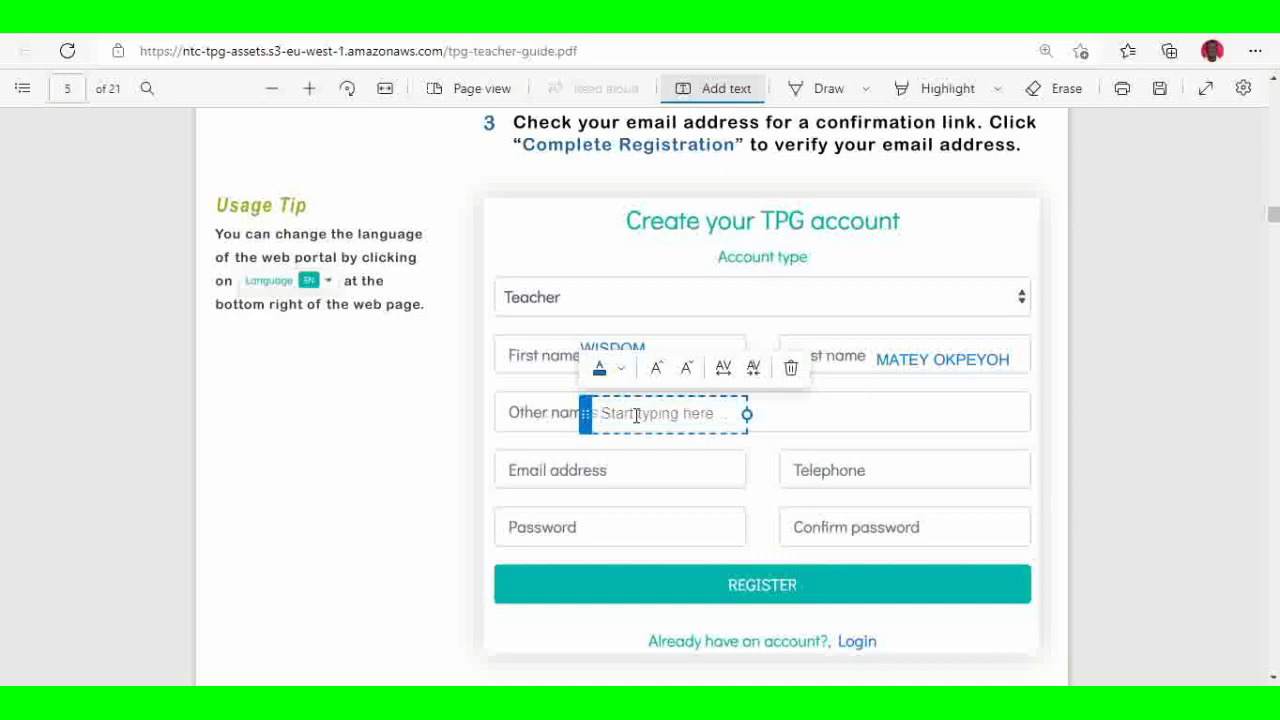
type("HIEDOR")
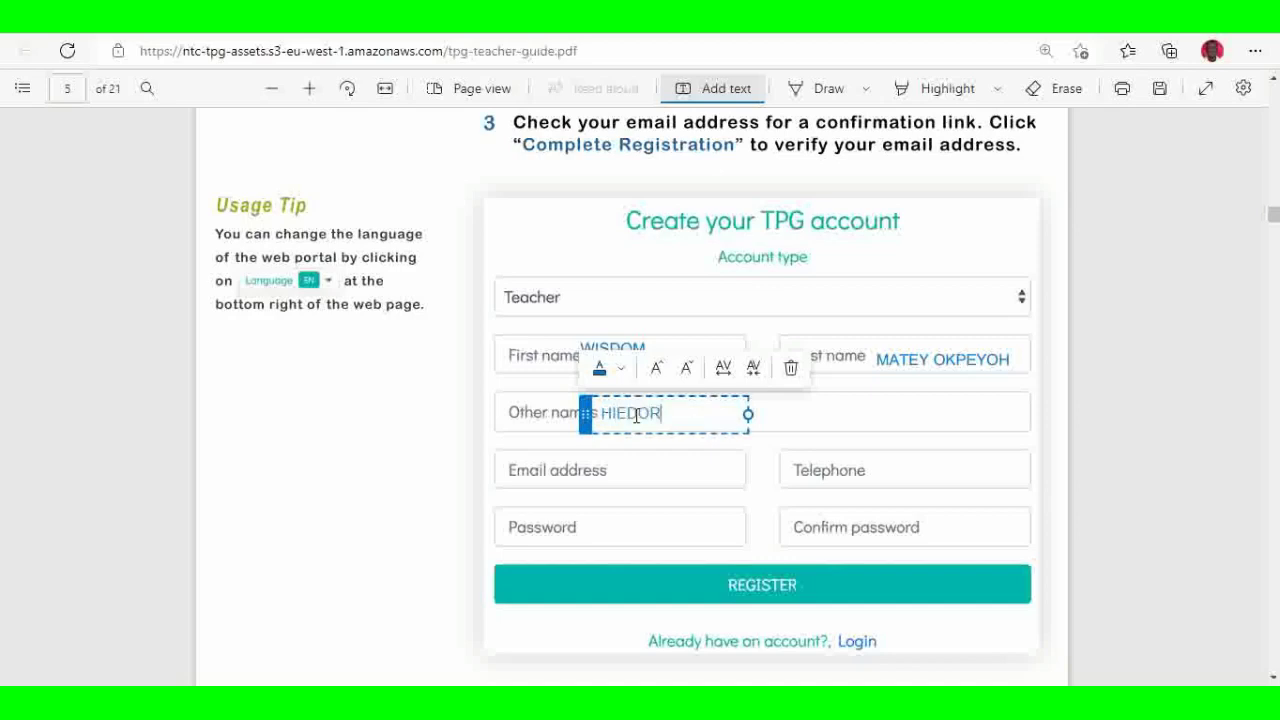
left_click(631, 471)
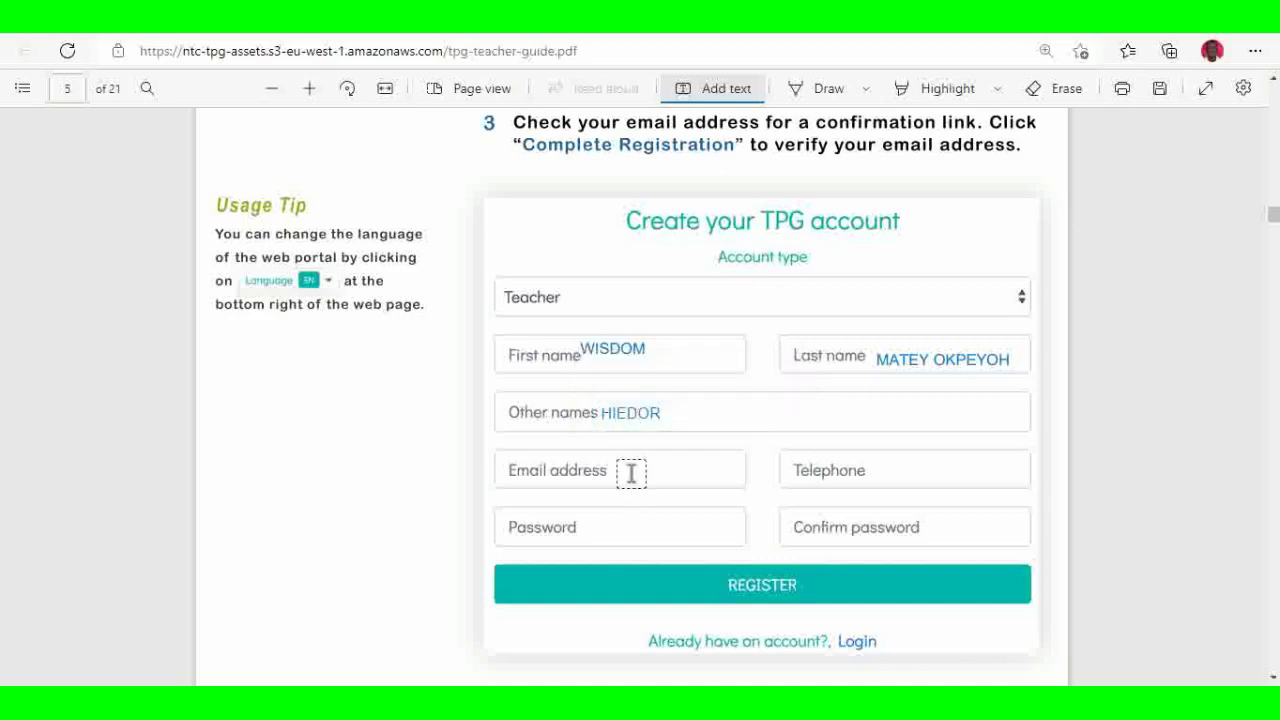
Step: Write the teacher's e-mail address and drag it onto the Email address field
left_click(633, 473)
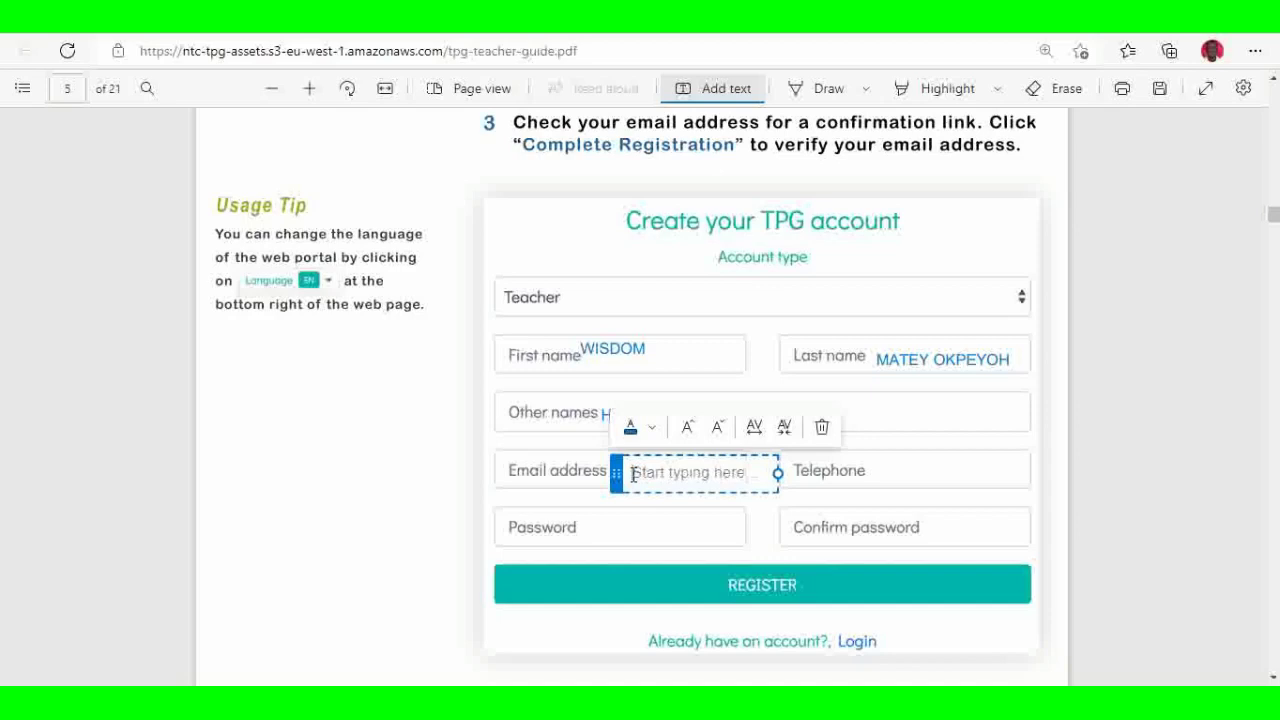
type("MA")
key("BackSpace")
key("BackSpace")
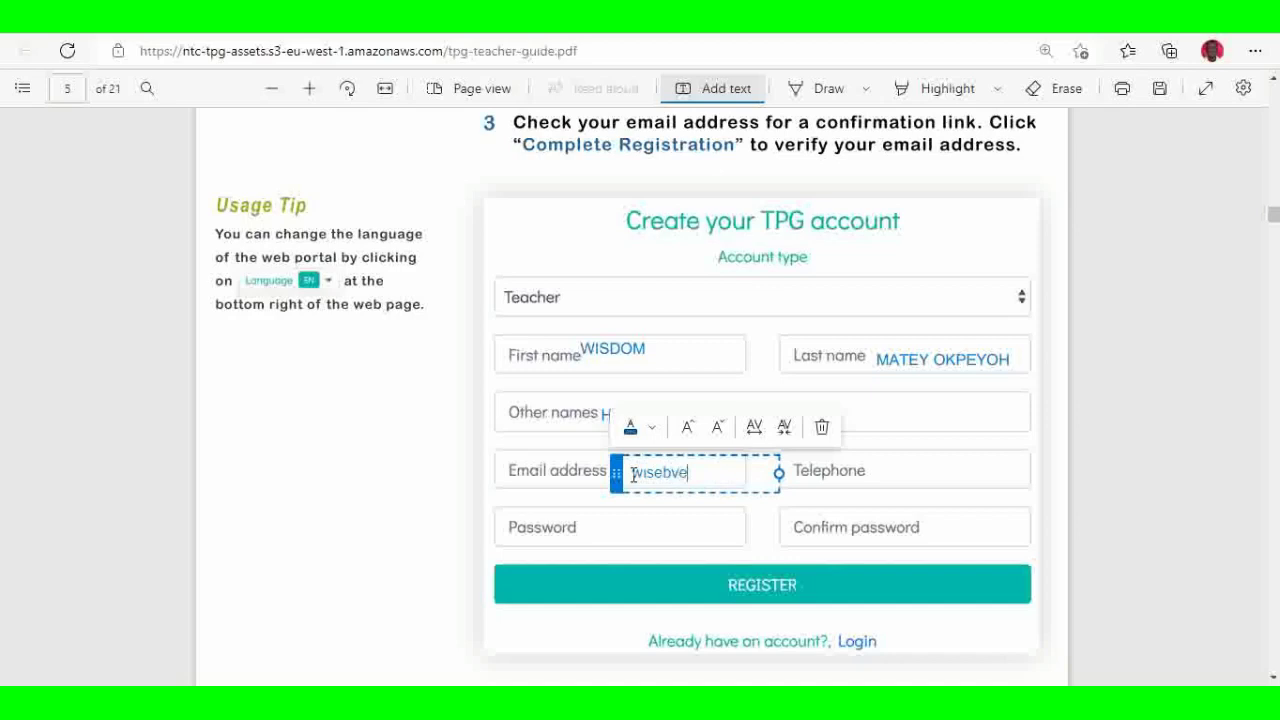
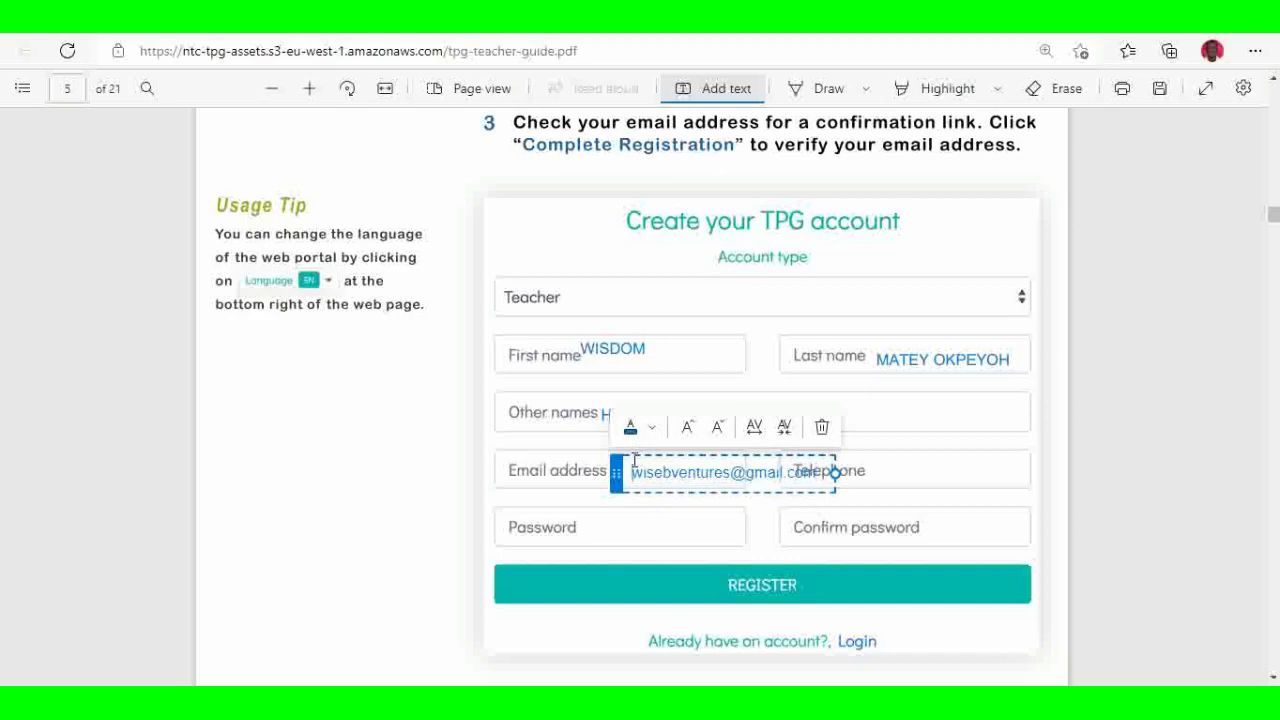
left_click_drag(617, 462, 524, 457)
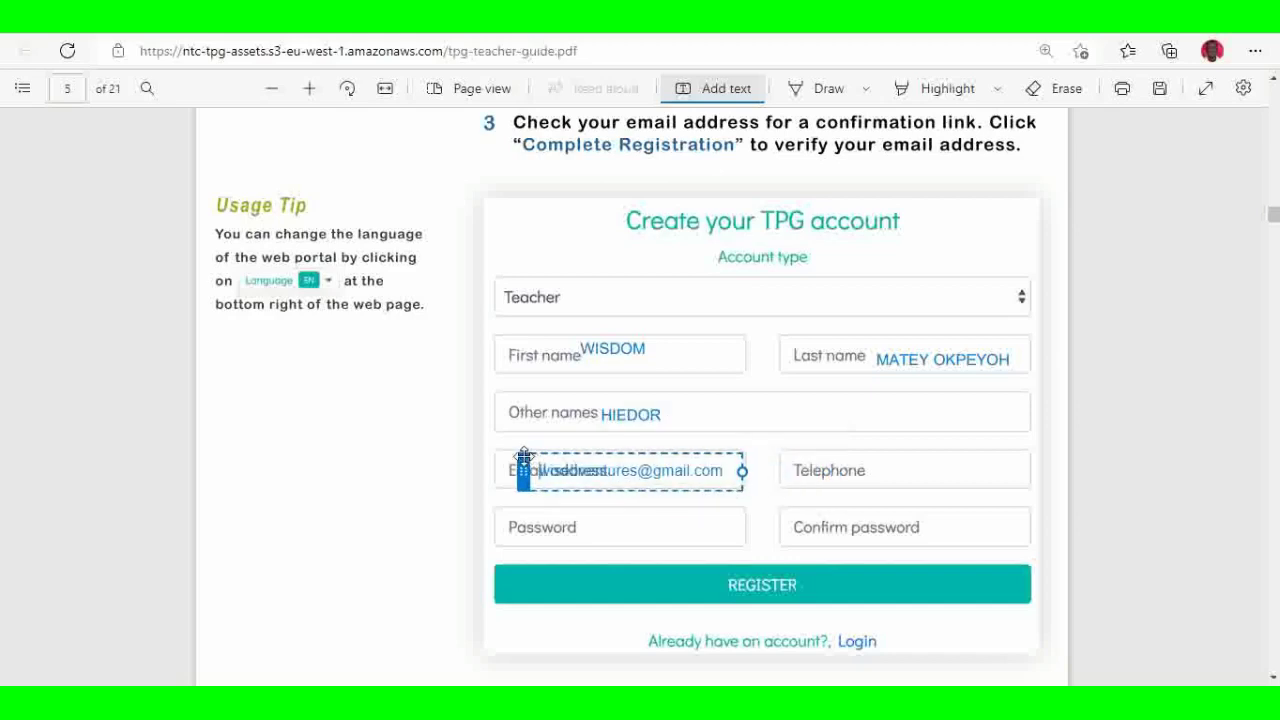
Step: Nudge the e-mail annotation up onto its field and close the pop-up notification
left_click(843, 466)
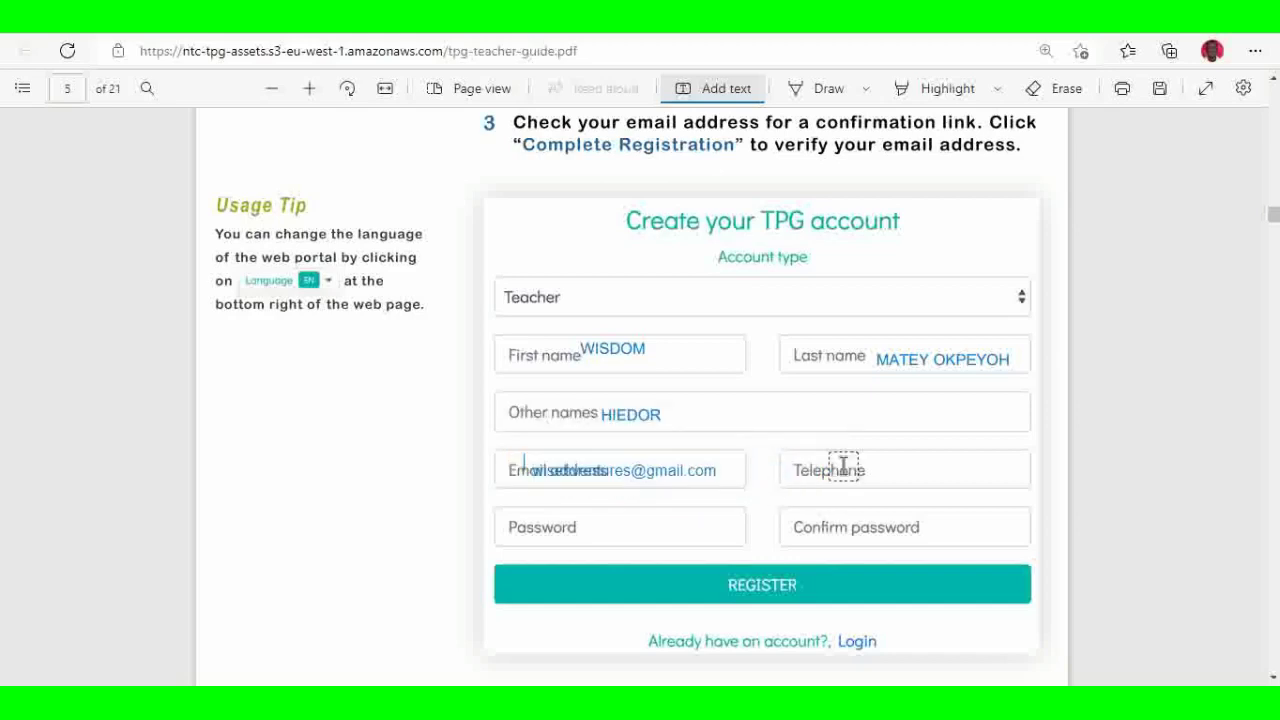
left_click(843, 466)
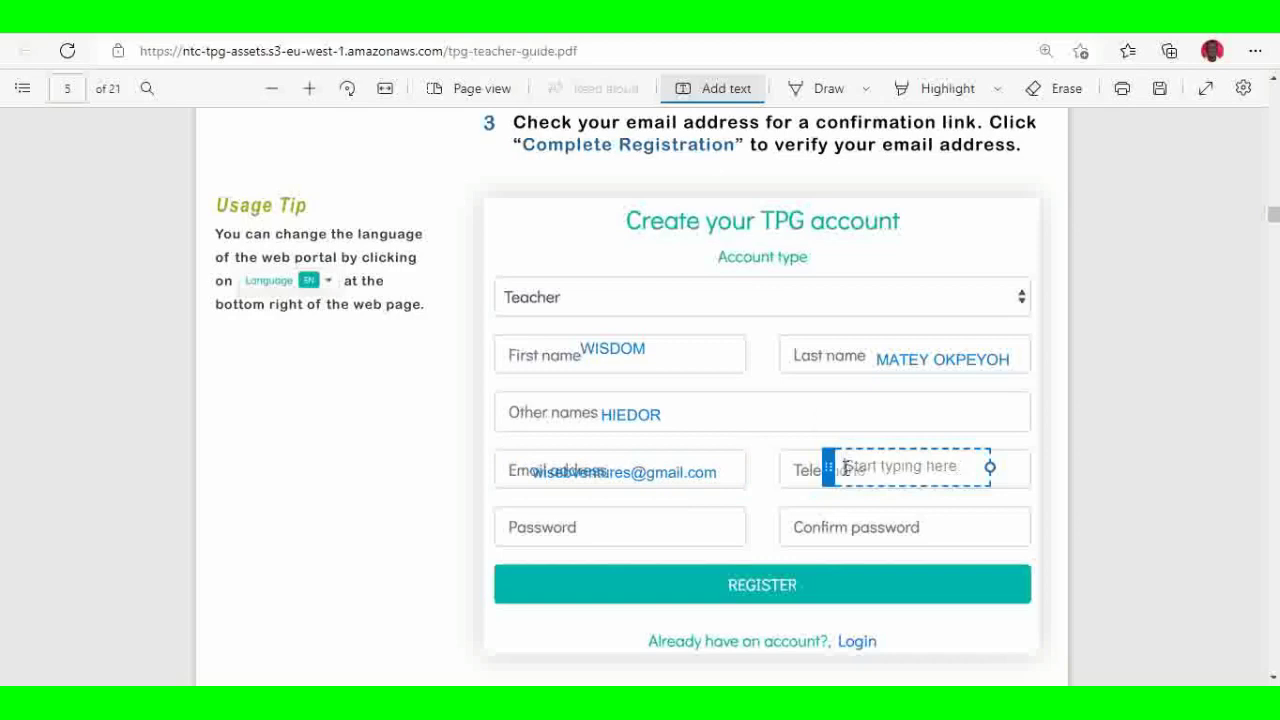
left_click(598, 466)
left_click(595, 460)
double_click(597, 460)
left_click(597, 461)
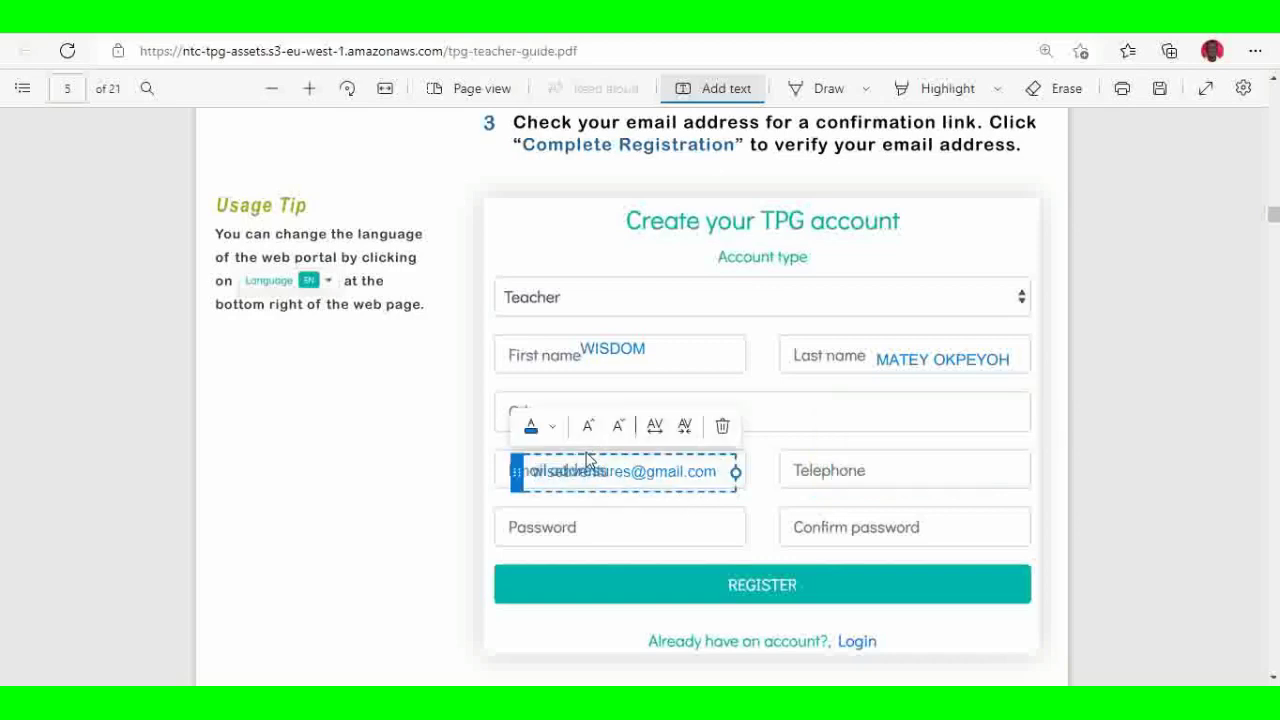
left_click_drag(515, 453, 508, 433)
left_click(840, 468)
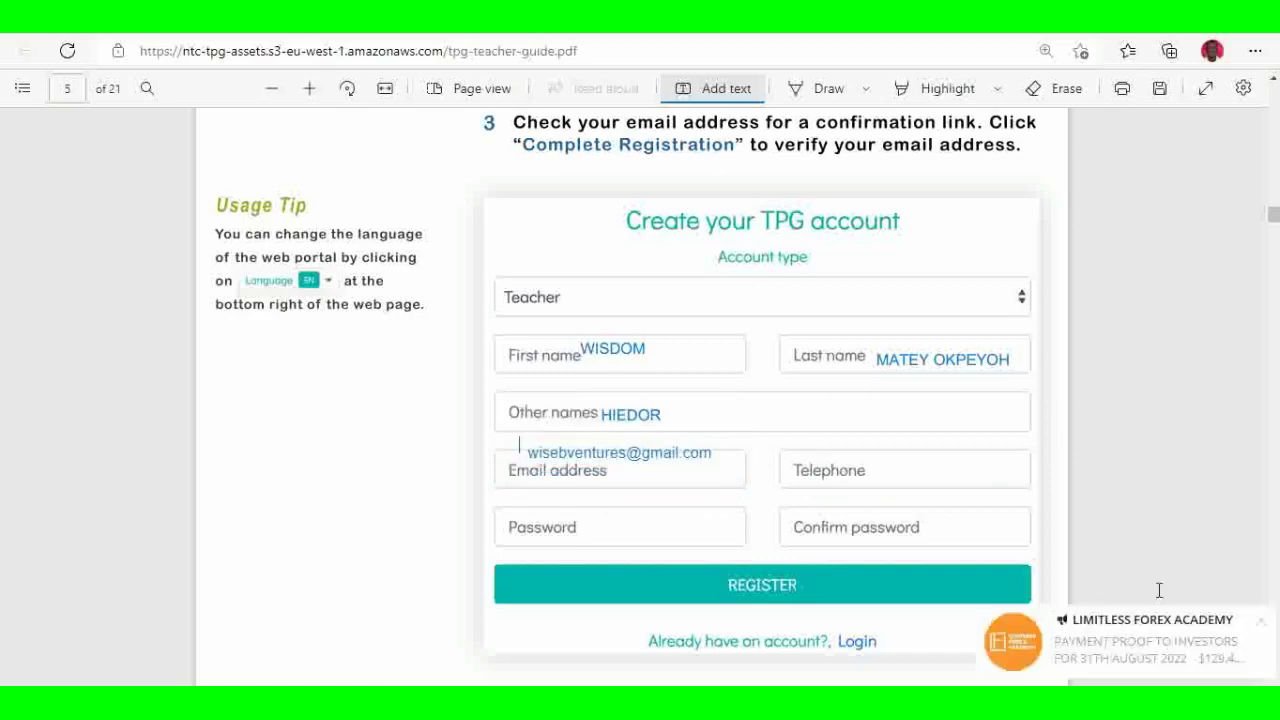
left_click(1260, 622)
Step: Type the teacher's telephone number onto the Telephone field
left_click(849, 473)
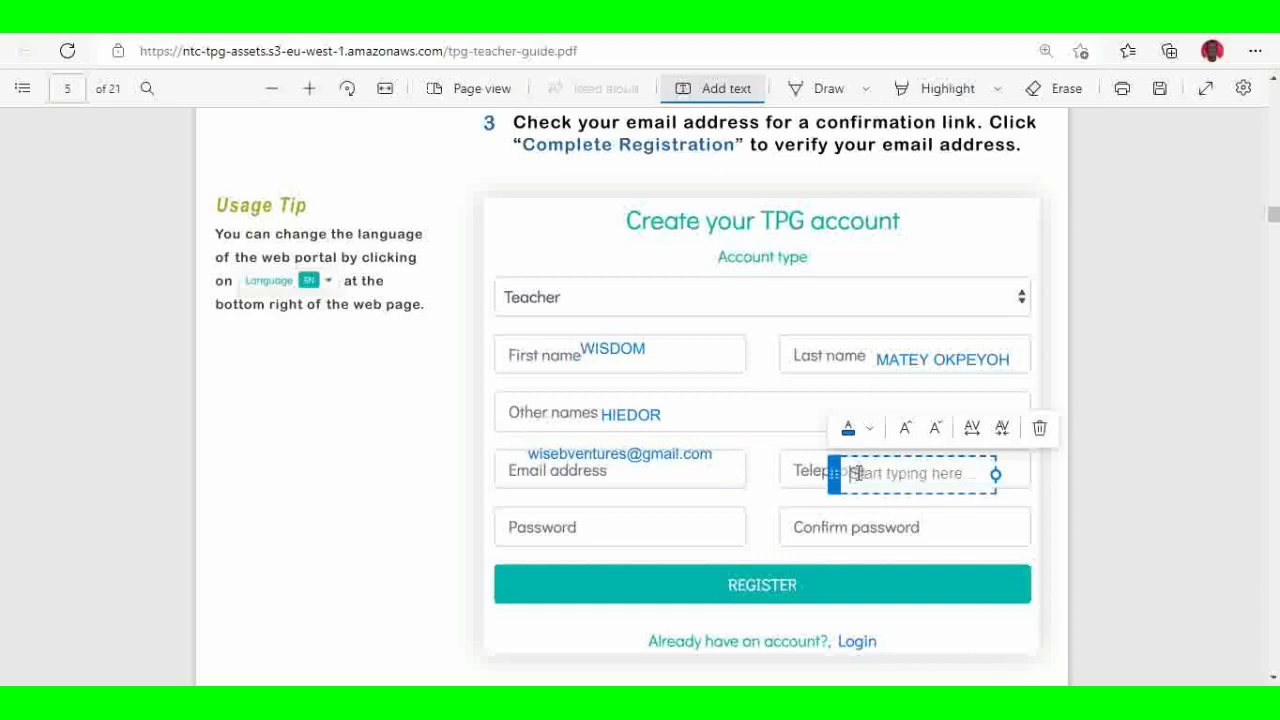
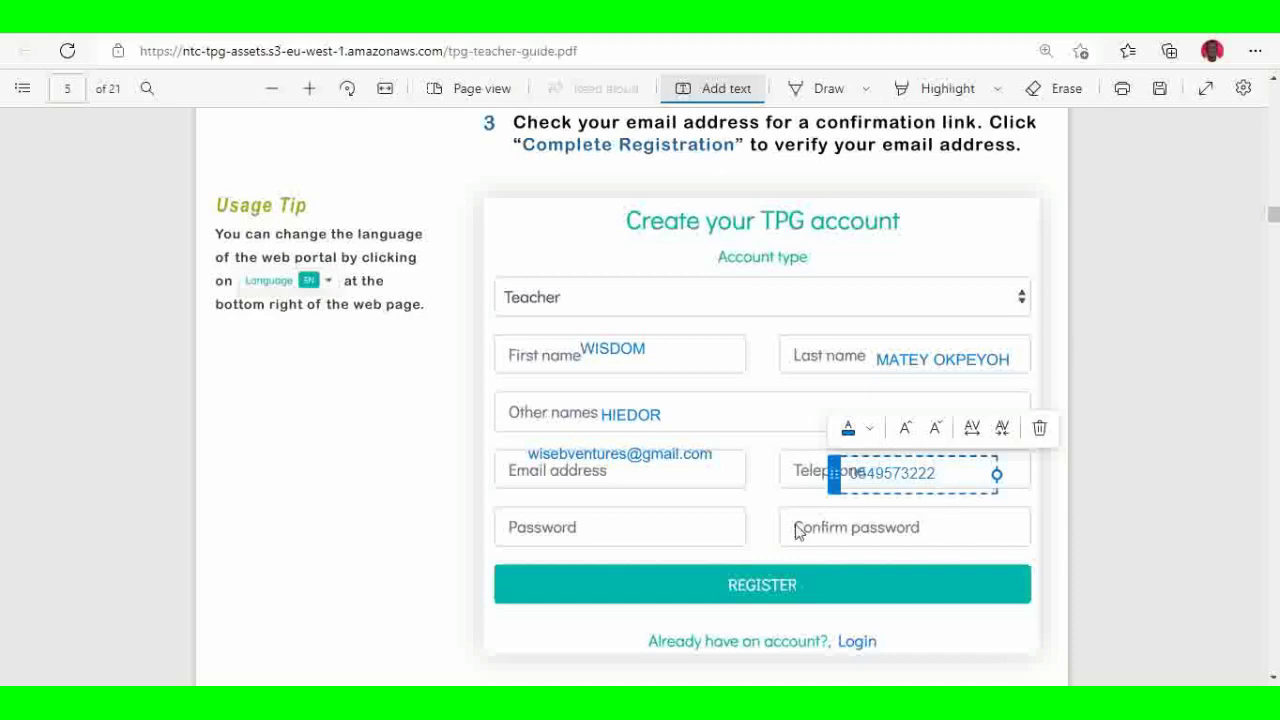
left_click(613, 524)
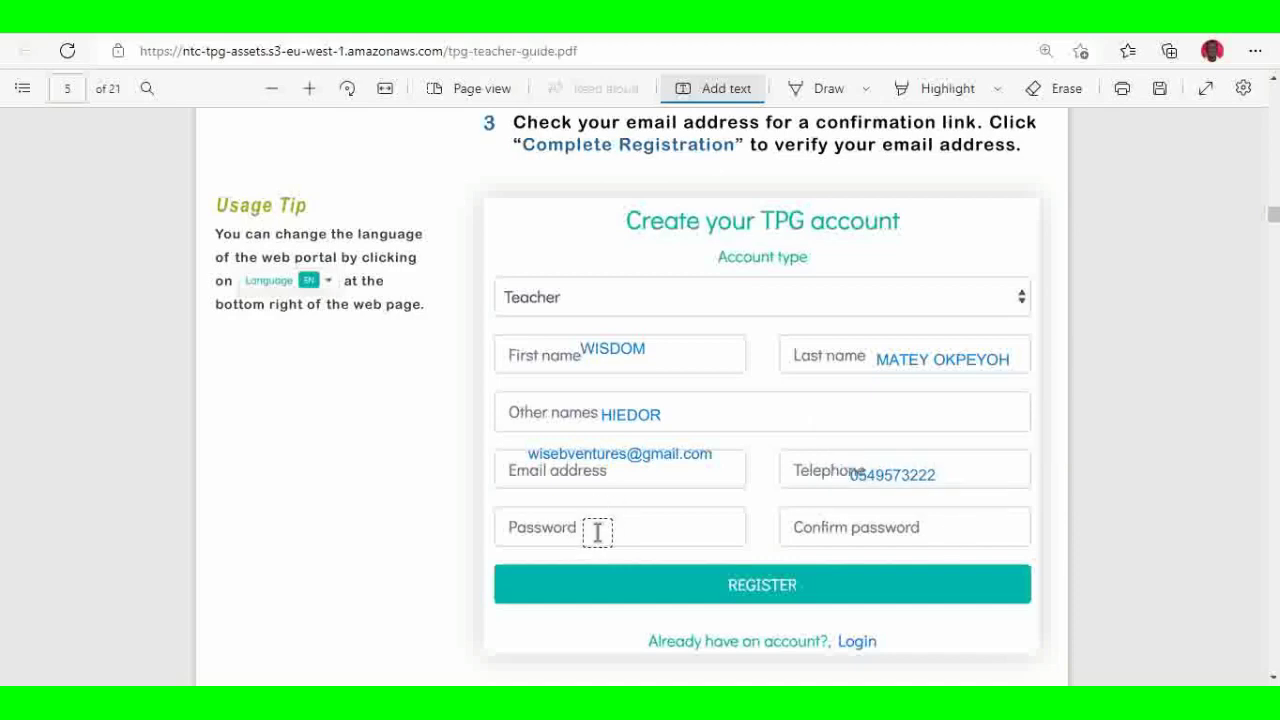
double_click(883, 474)
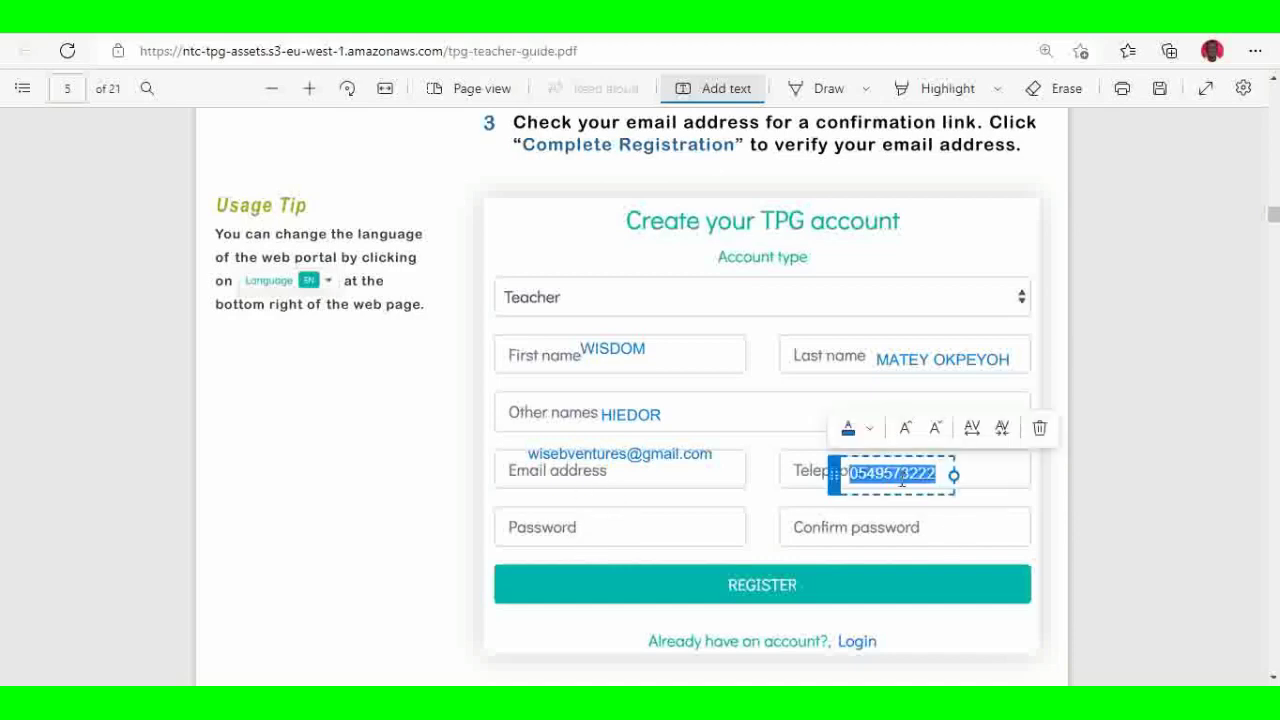
left_click(586, 530)
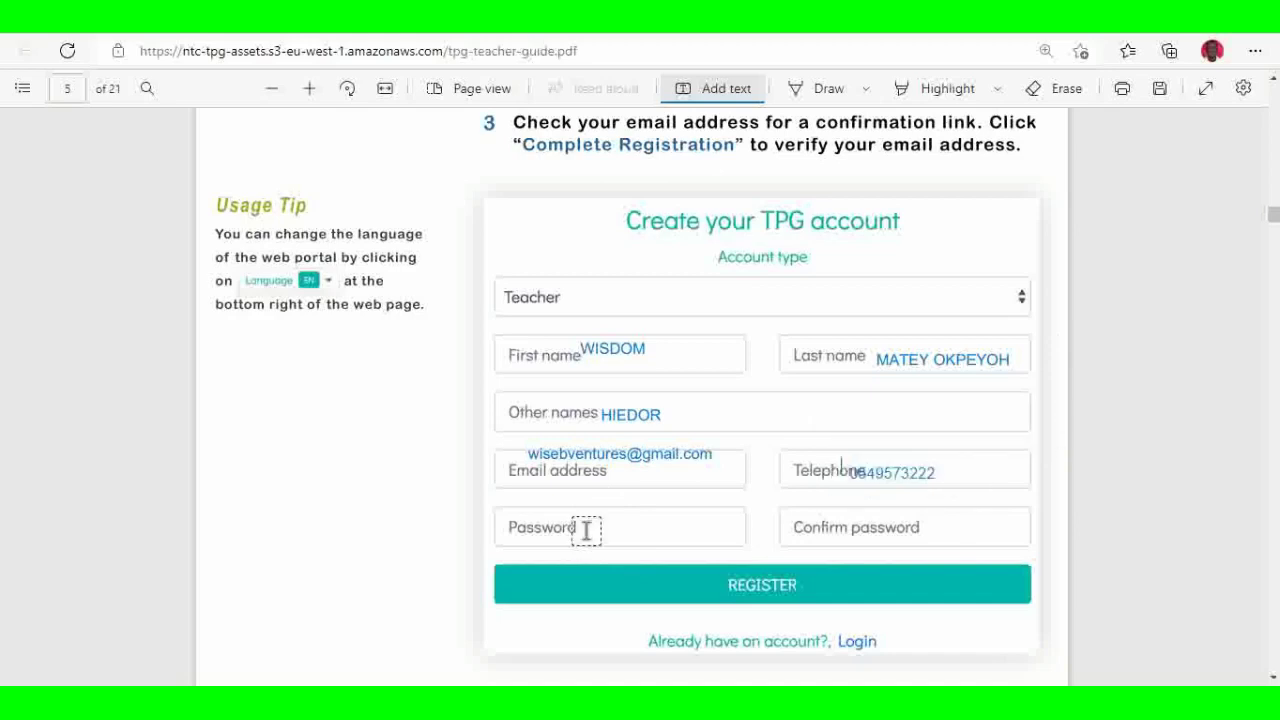
Step: Annotate Password and Confirm password with the same number as the telephone, fixing a typo
left_click(586, 530)
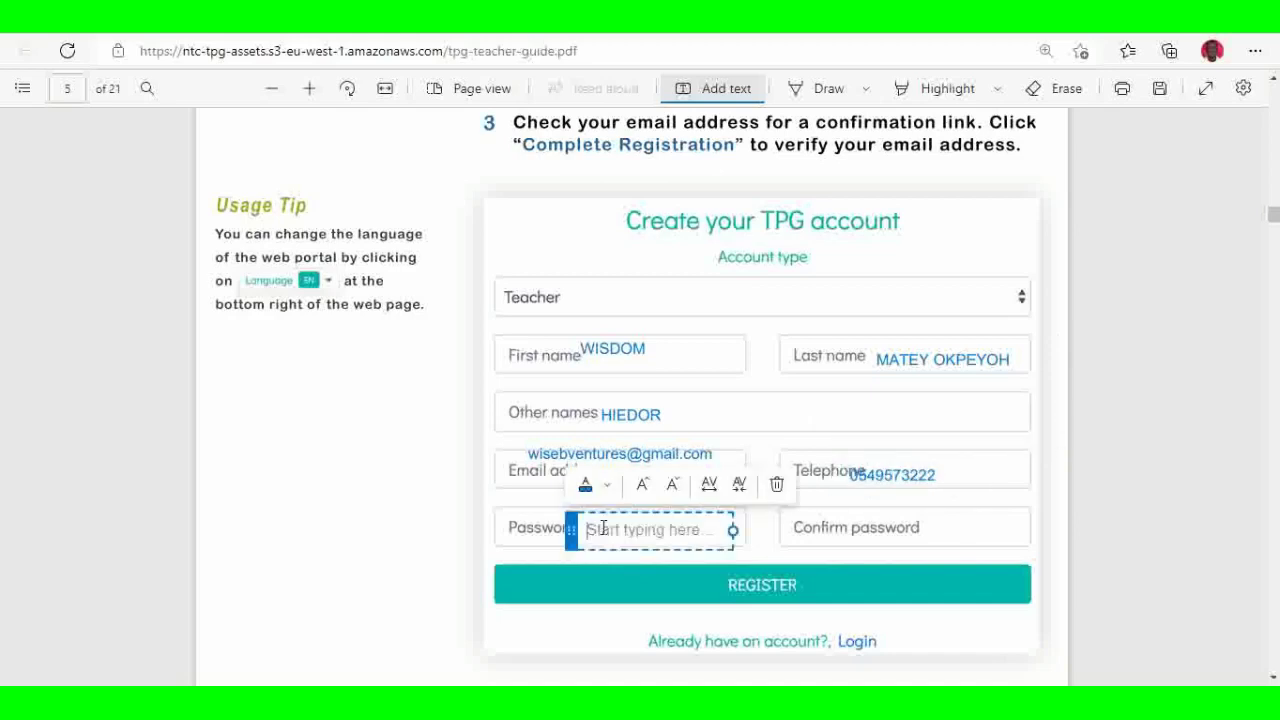
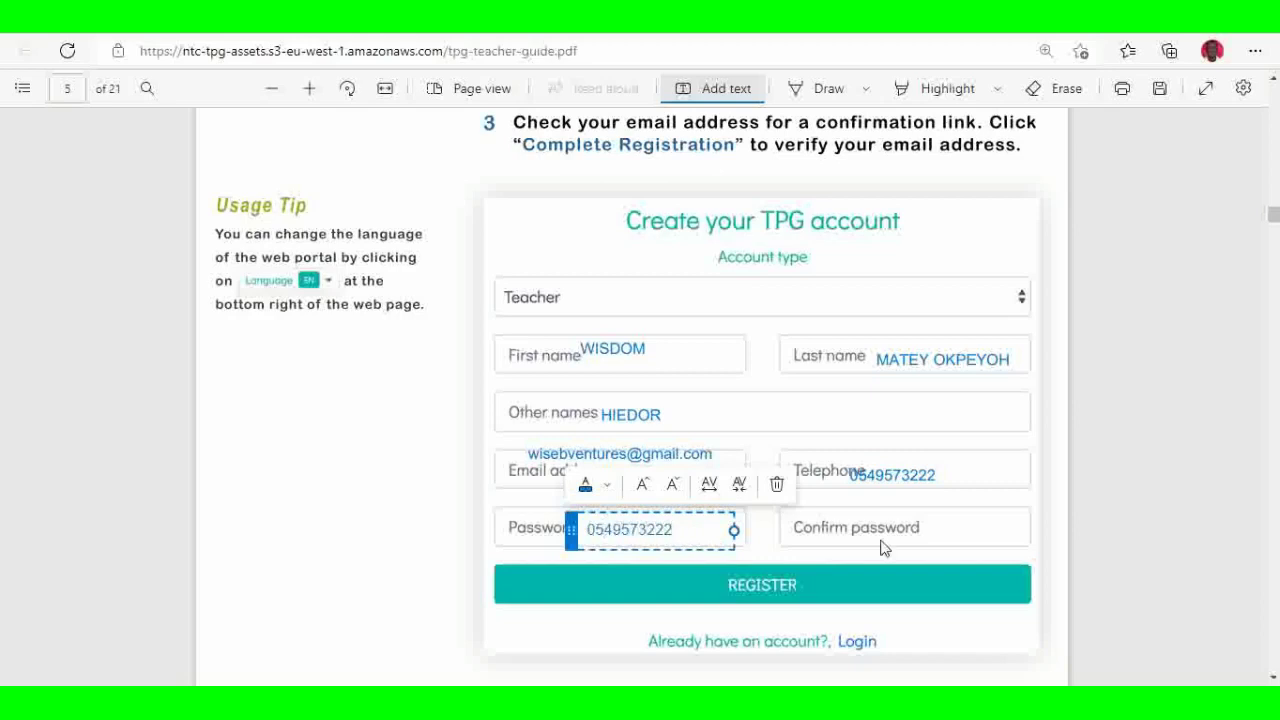
left_click(913, 527)
left_click(915, 527)
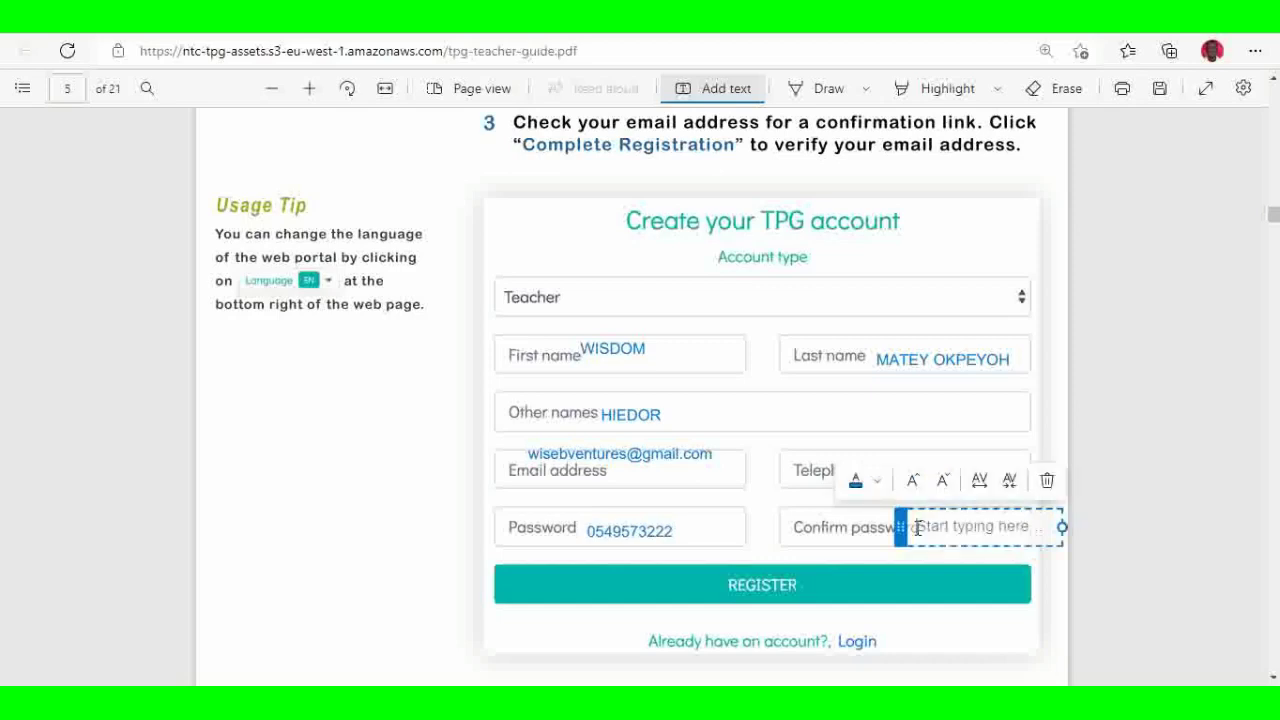
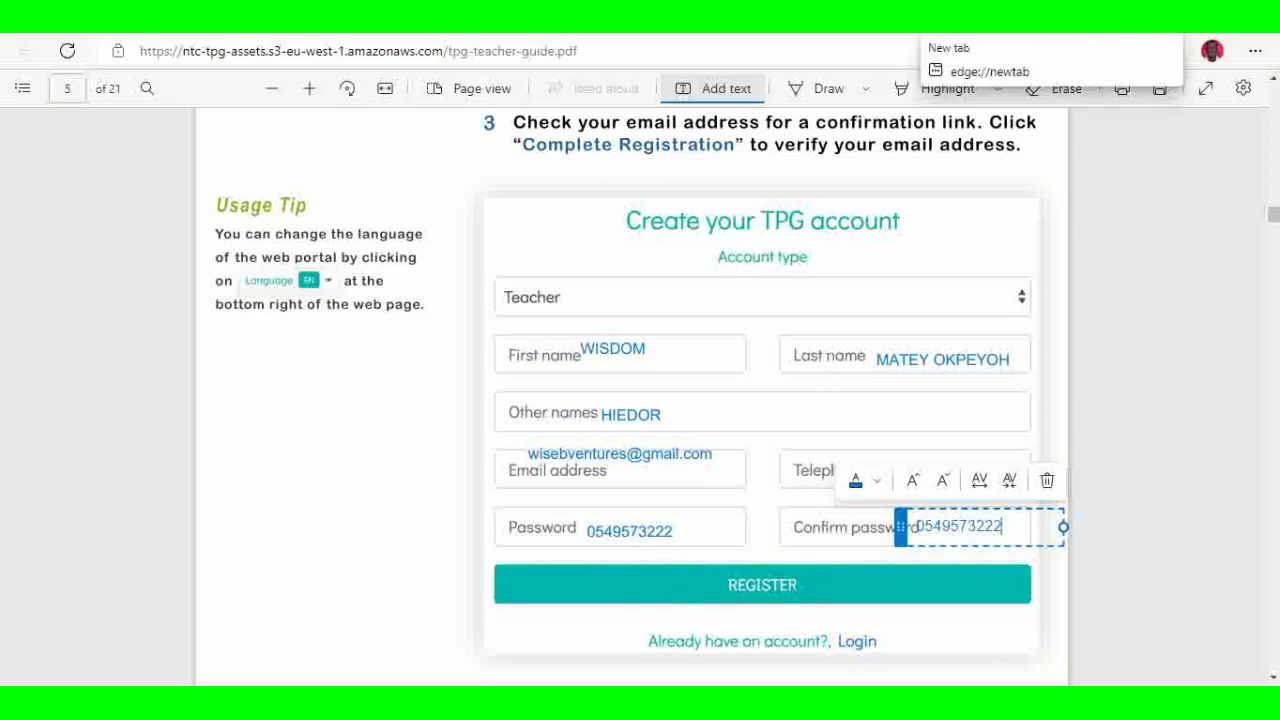
Step: Search 'tpg.ntc.gov.gh login' in a new tab and open the Teacher Portal Ghana result
left_click(960, 20)
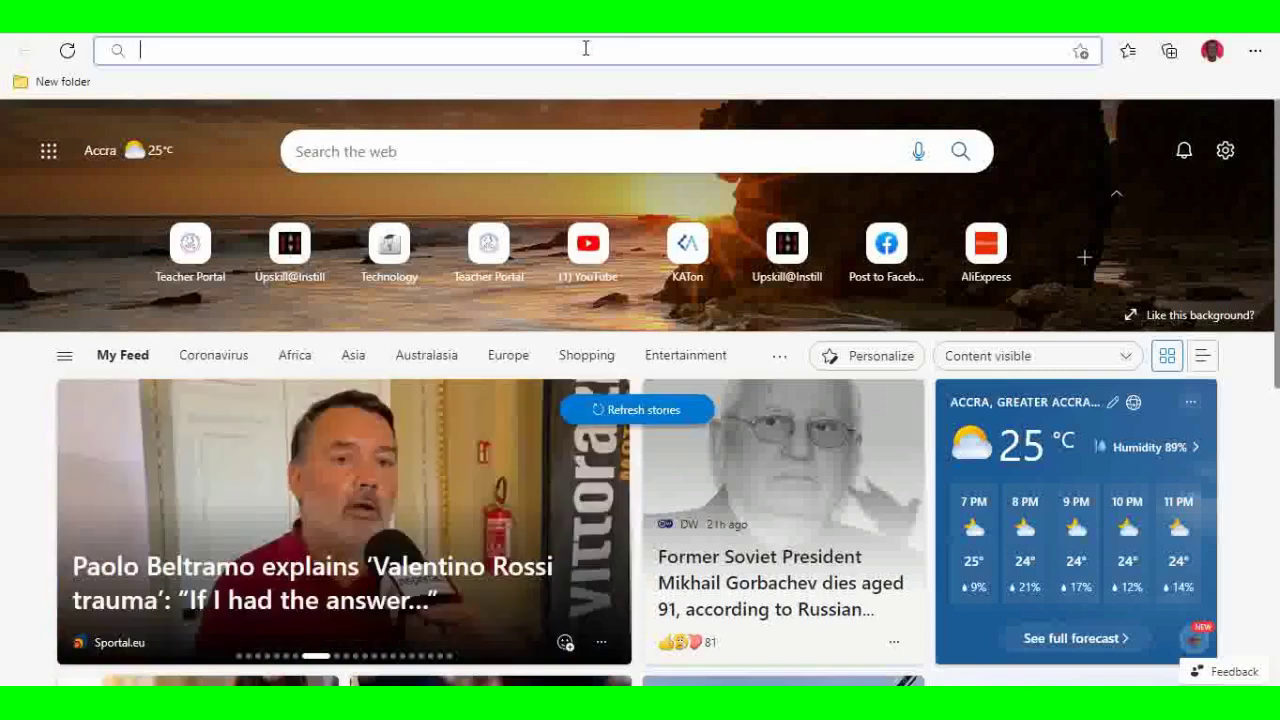
type("t")
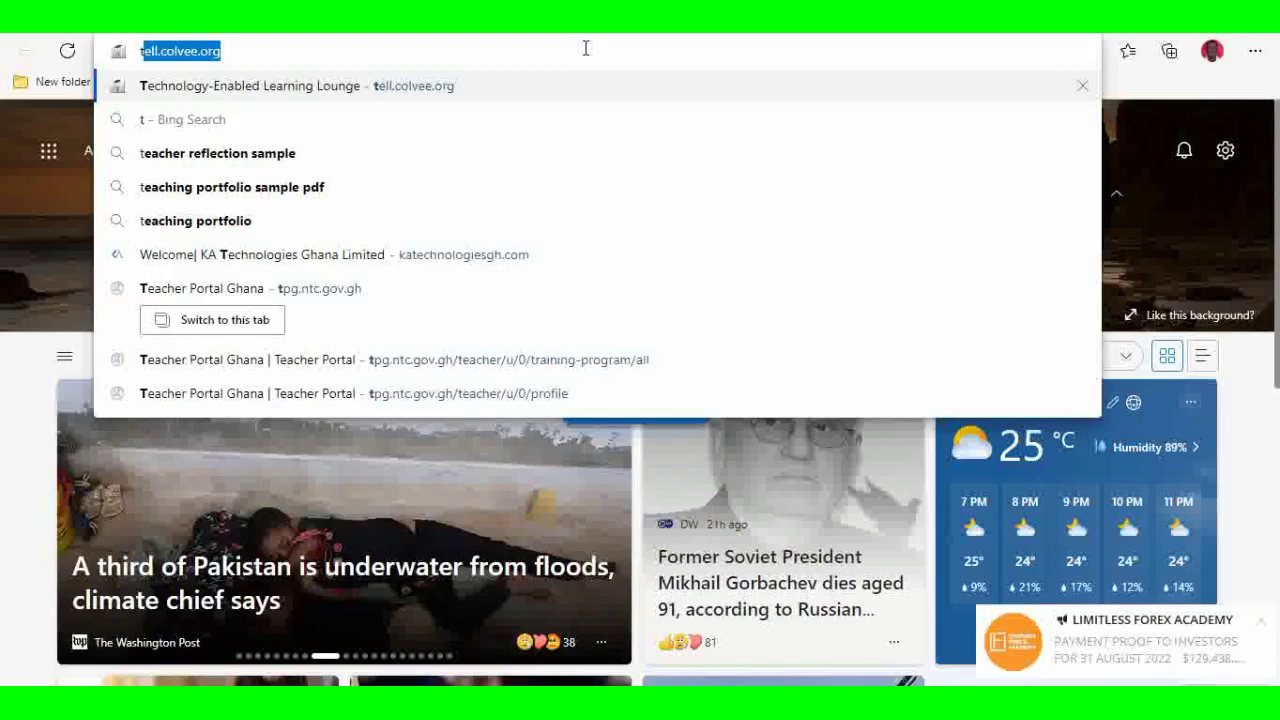
type("pg")
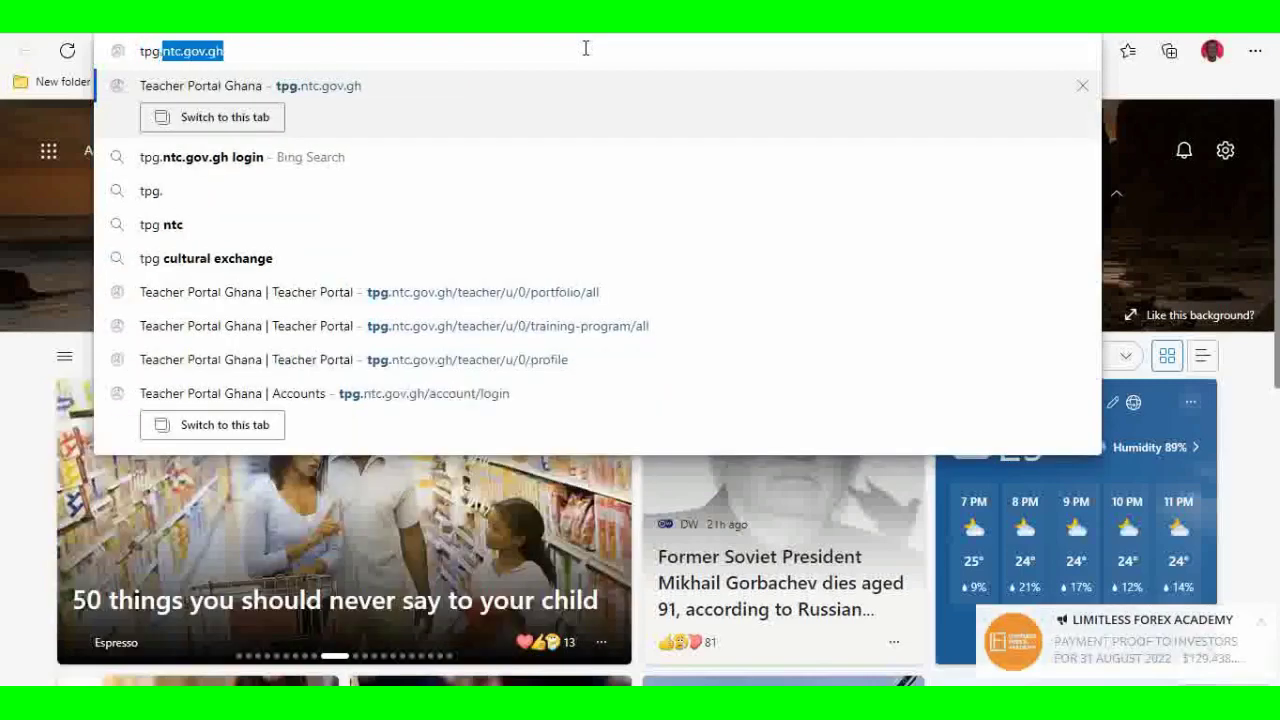
type(".ntc.")
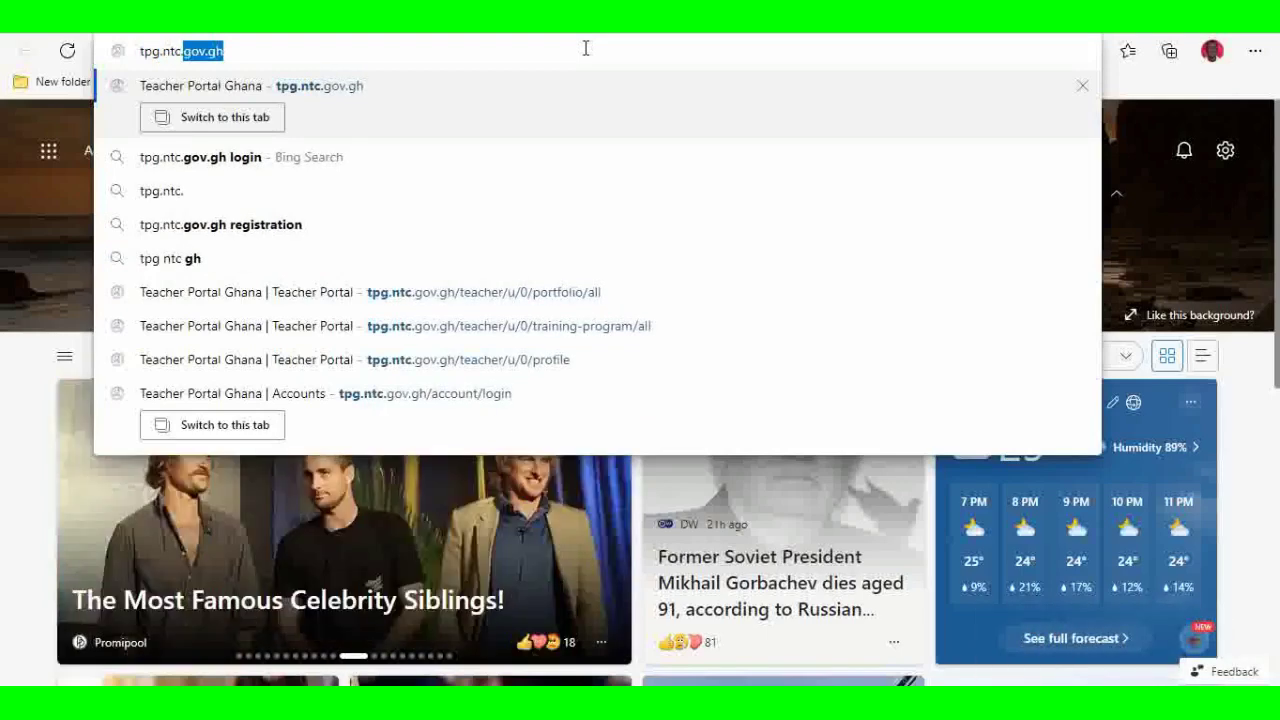
type("go")
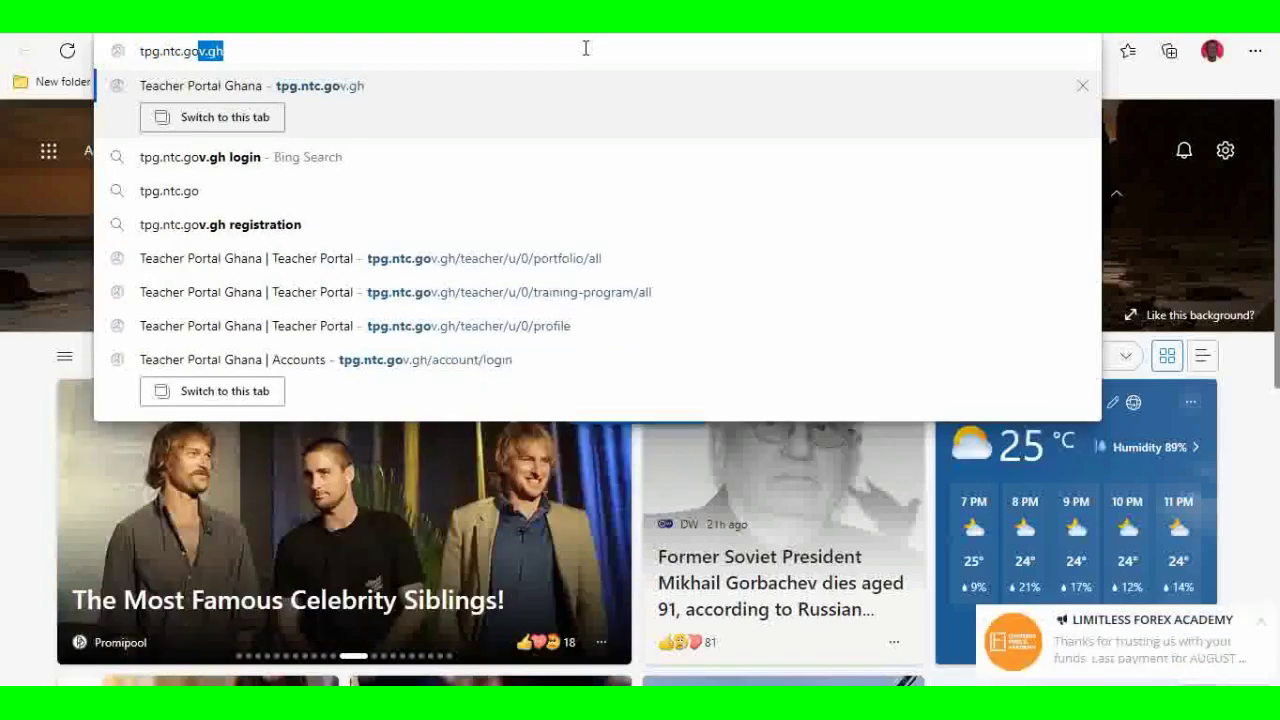
type("v.gh")
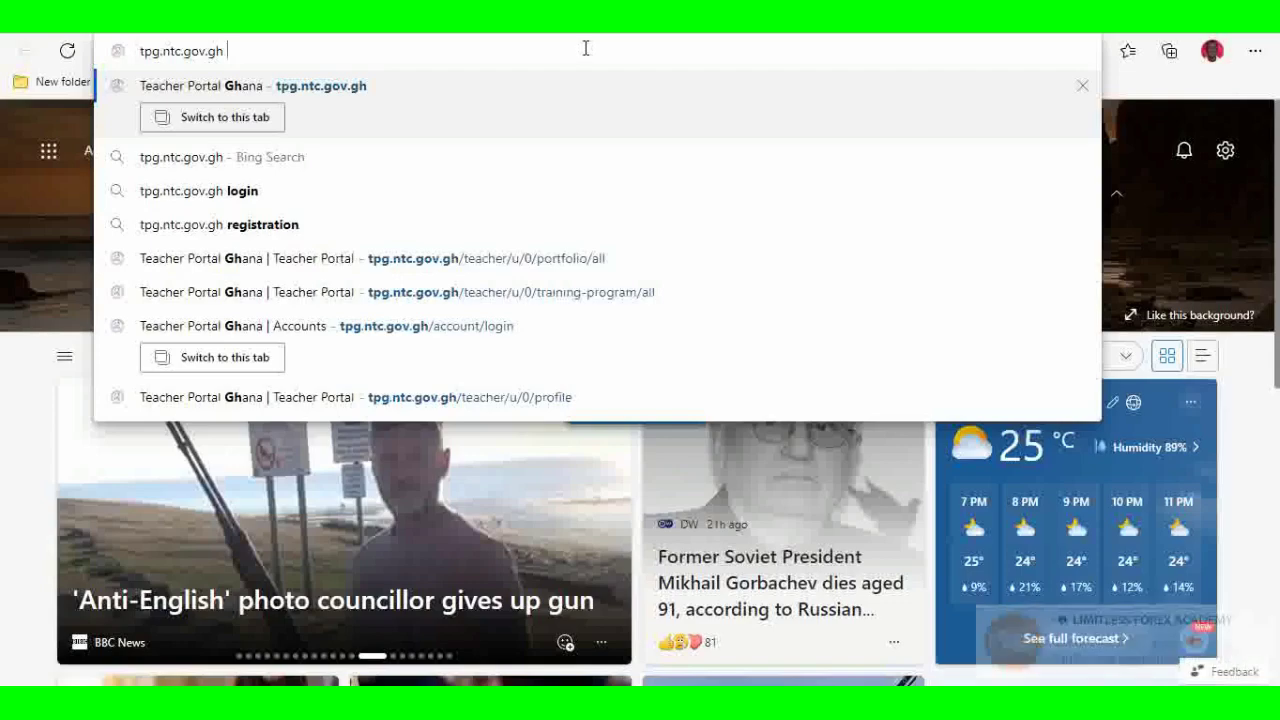
type(" login")
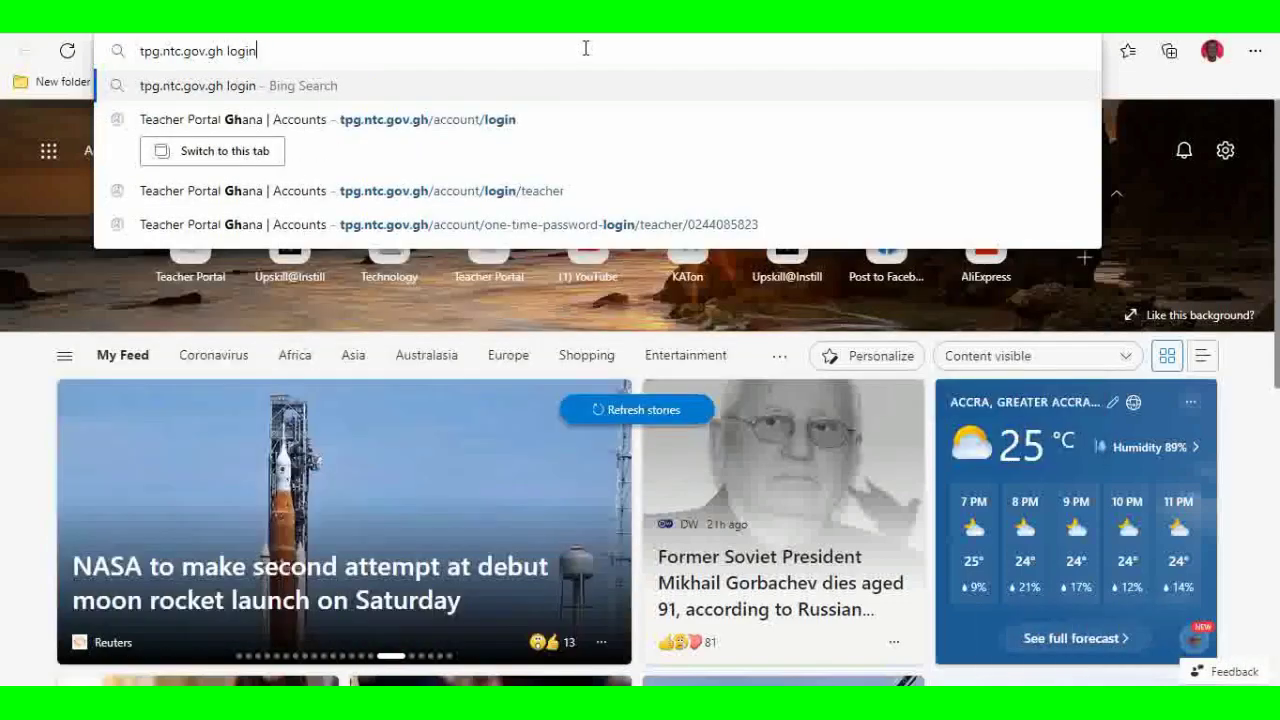
key("Return")
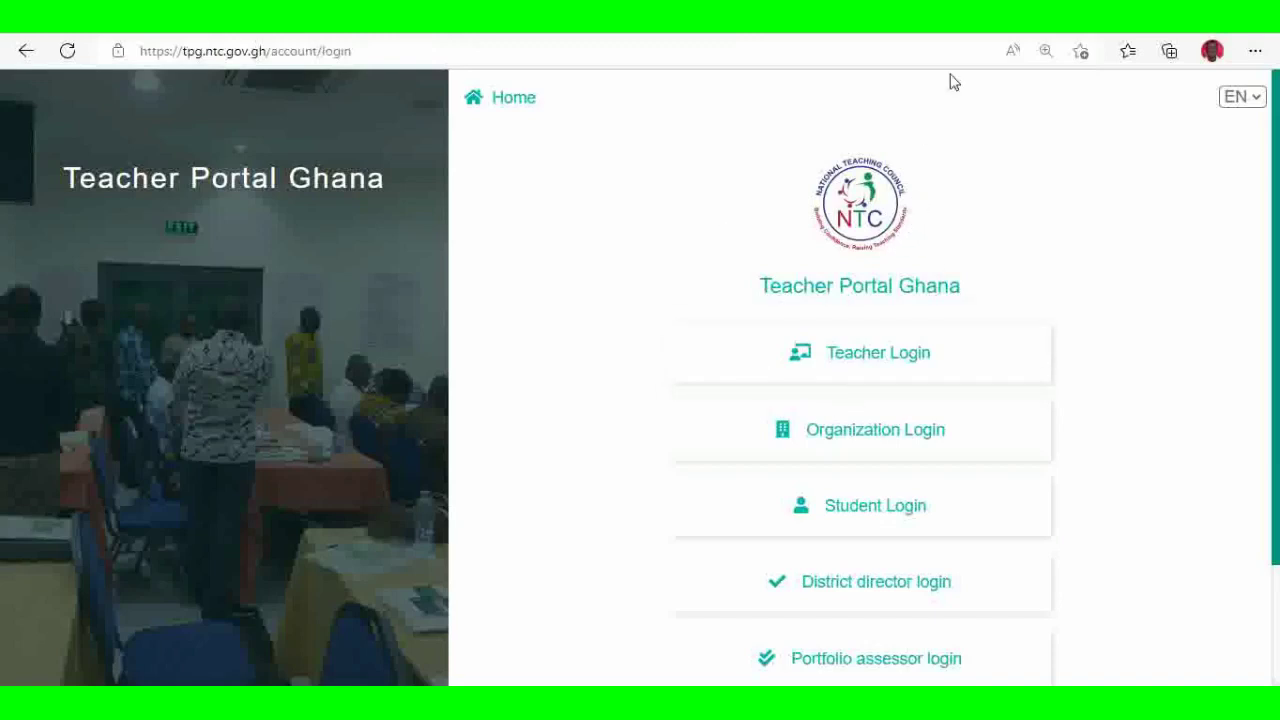
left_click(1000, 16)
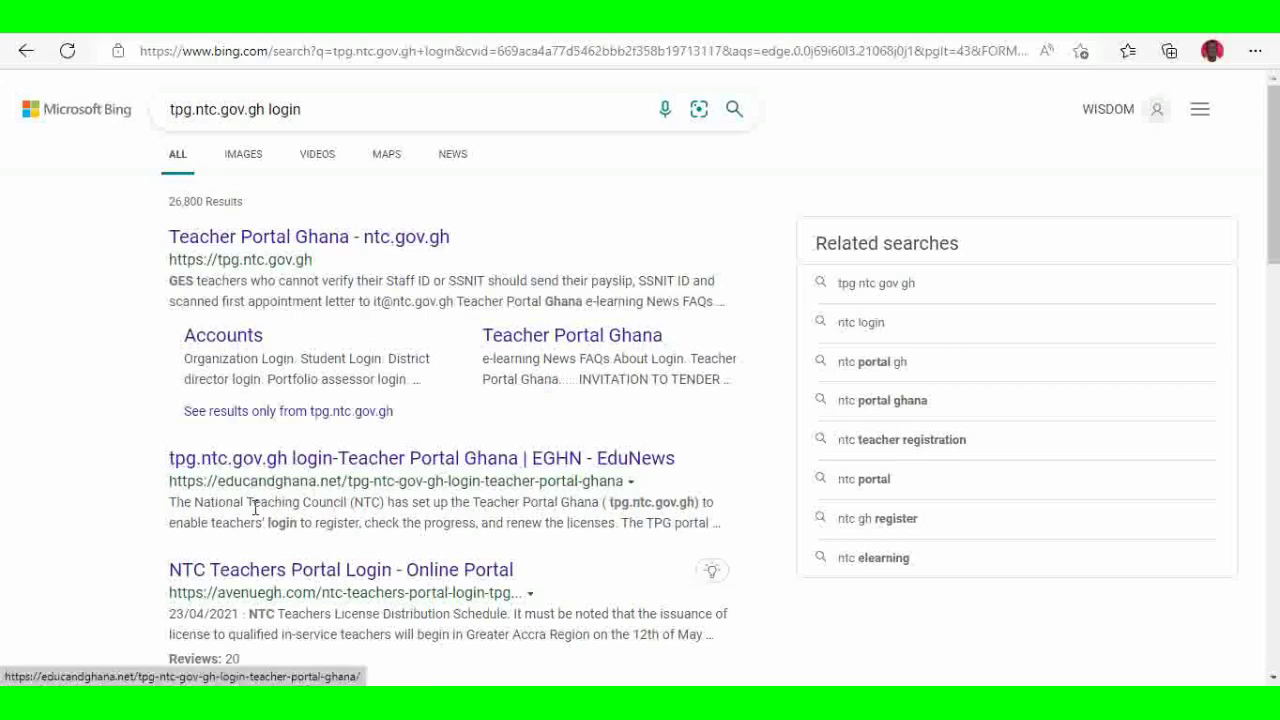
scroll(283, 508, "down", 1)
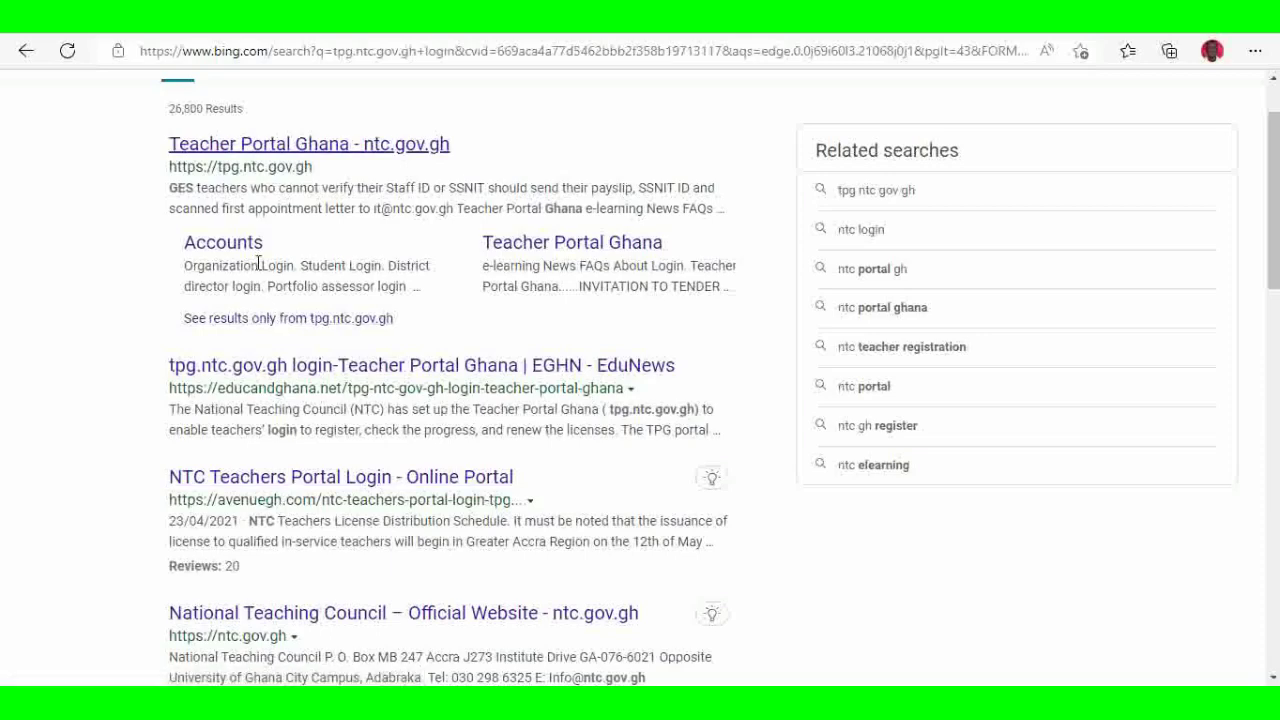
scroll(251, 145, "up", 1)
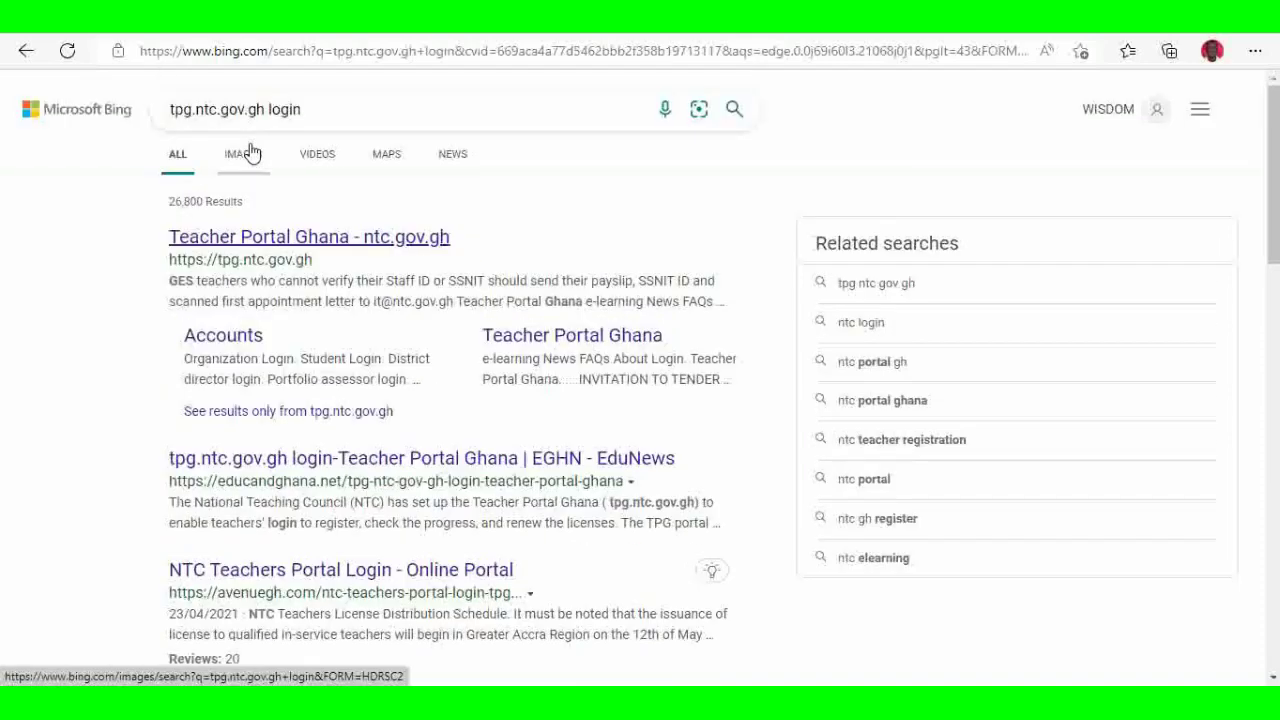
left_click(240, 240)
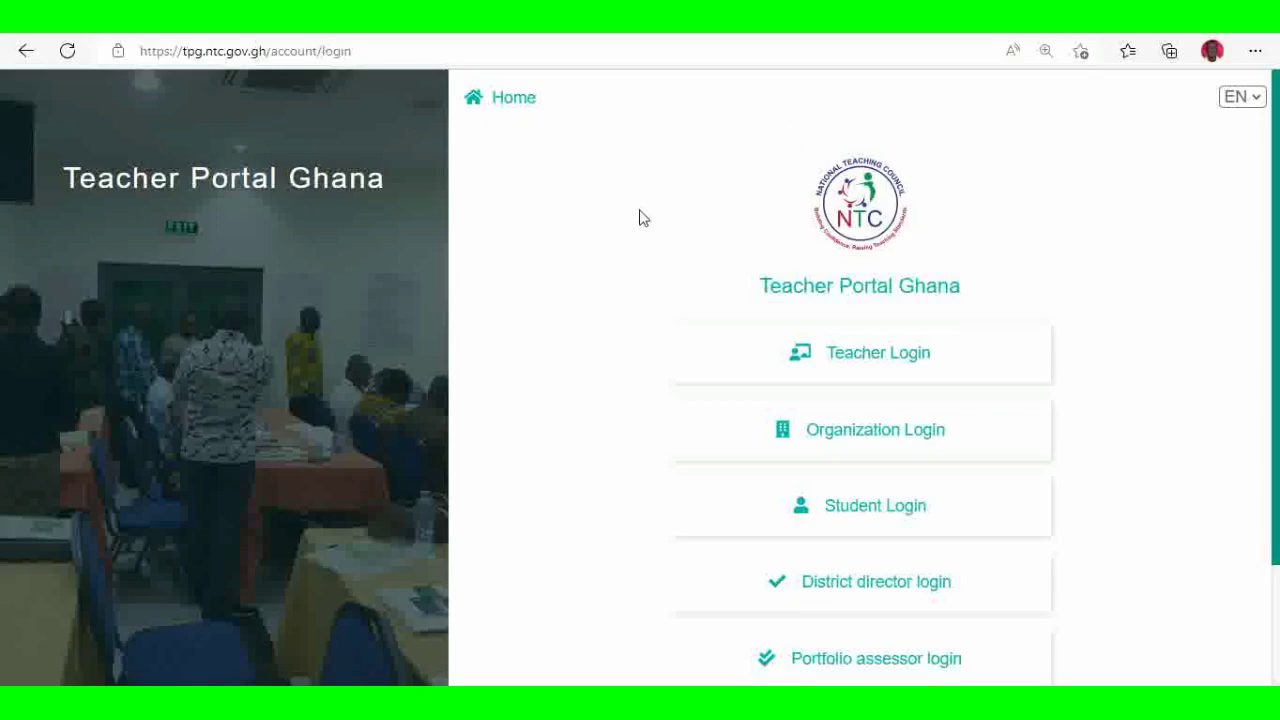
Step: From the portal login page, follow 'Create one now!' and choose Teacher Signup
scroll(643, 218, "down", 1)
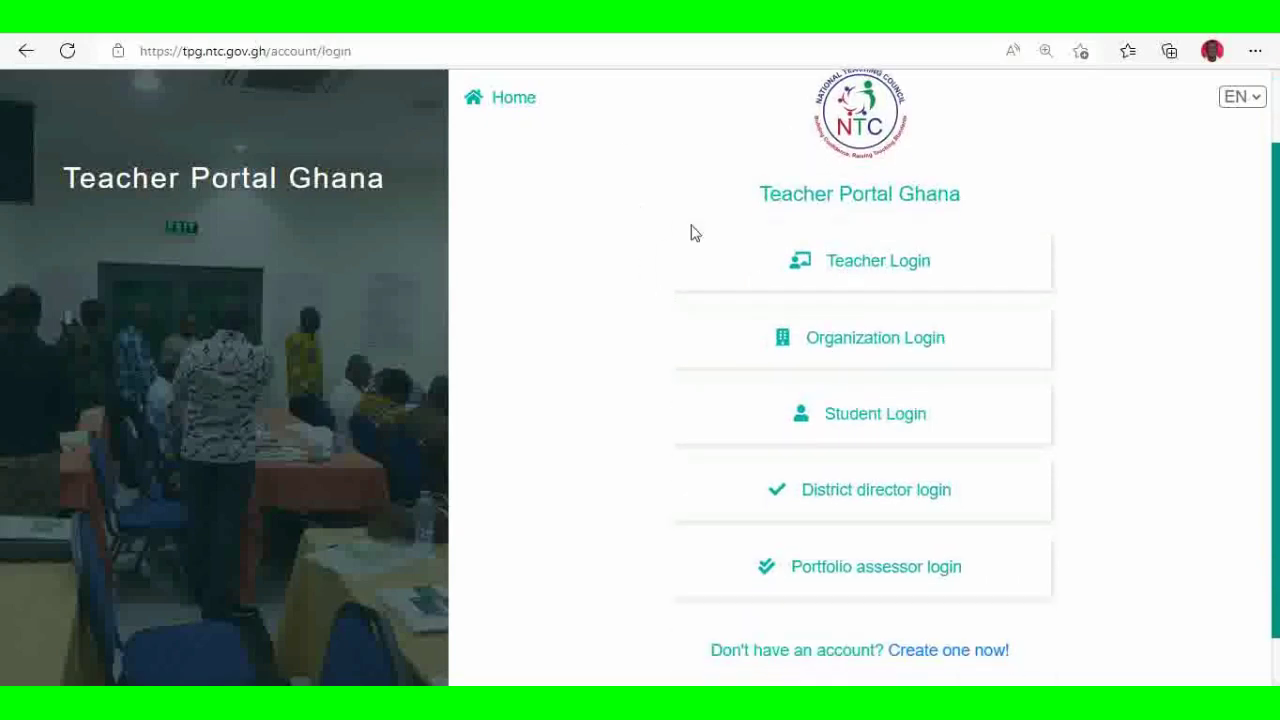
scroll(906, 574, "down", 1)
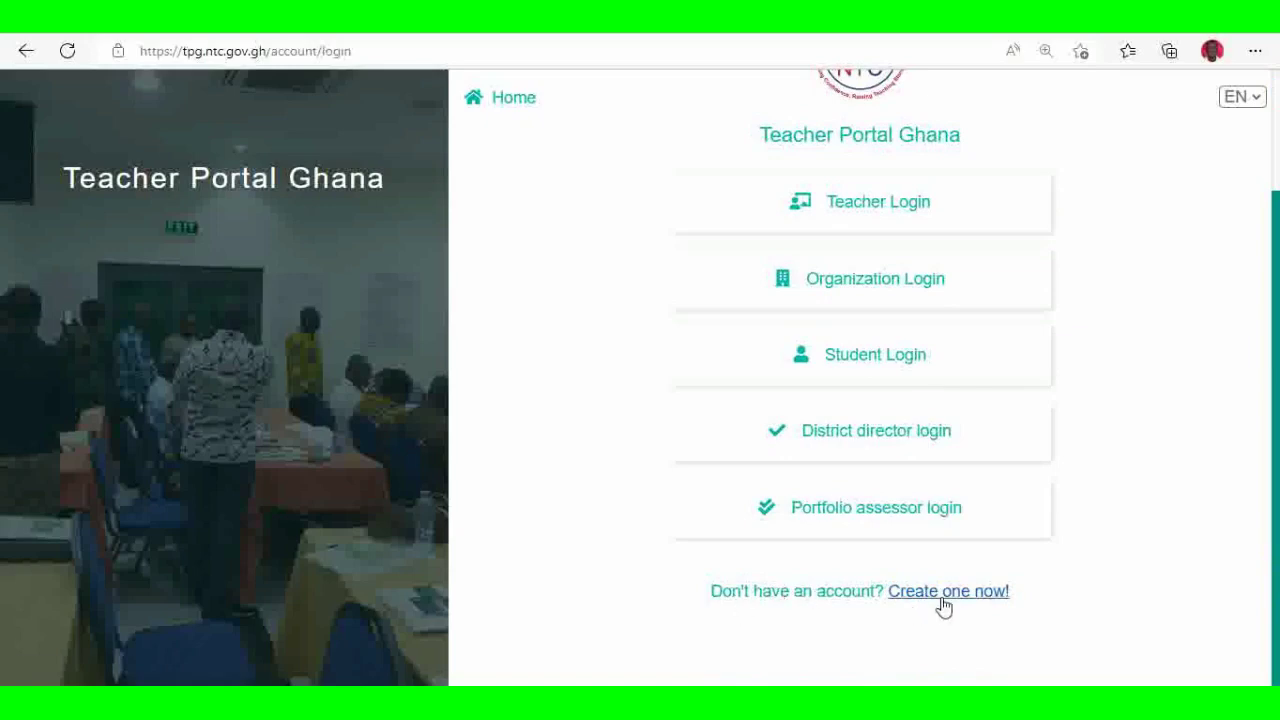
left_click(941, 598)
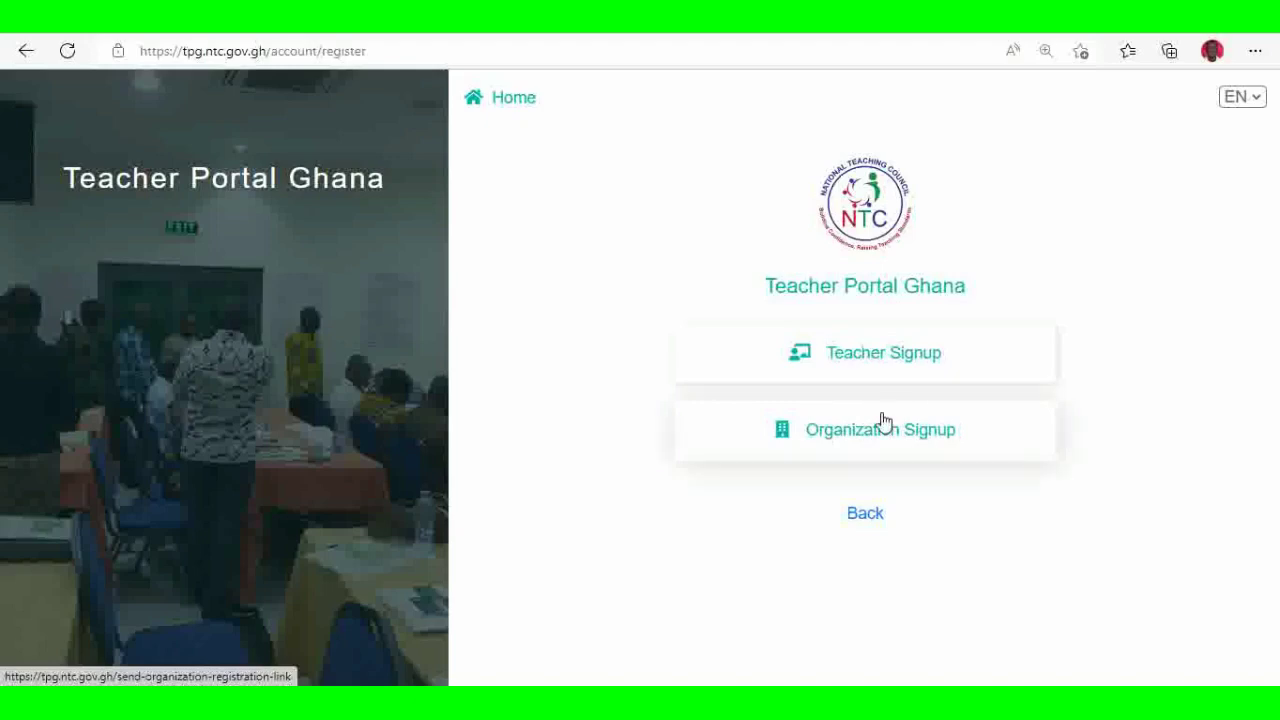
left_click(896, 381)
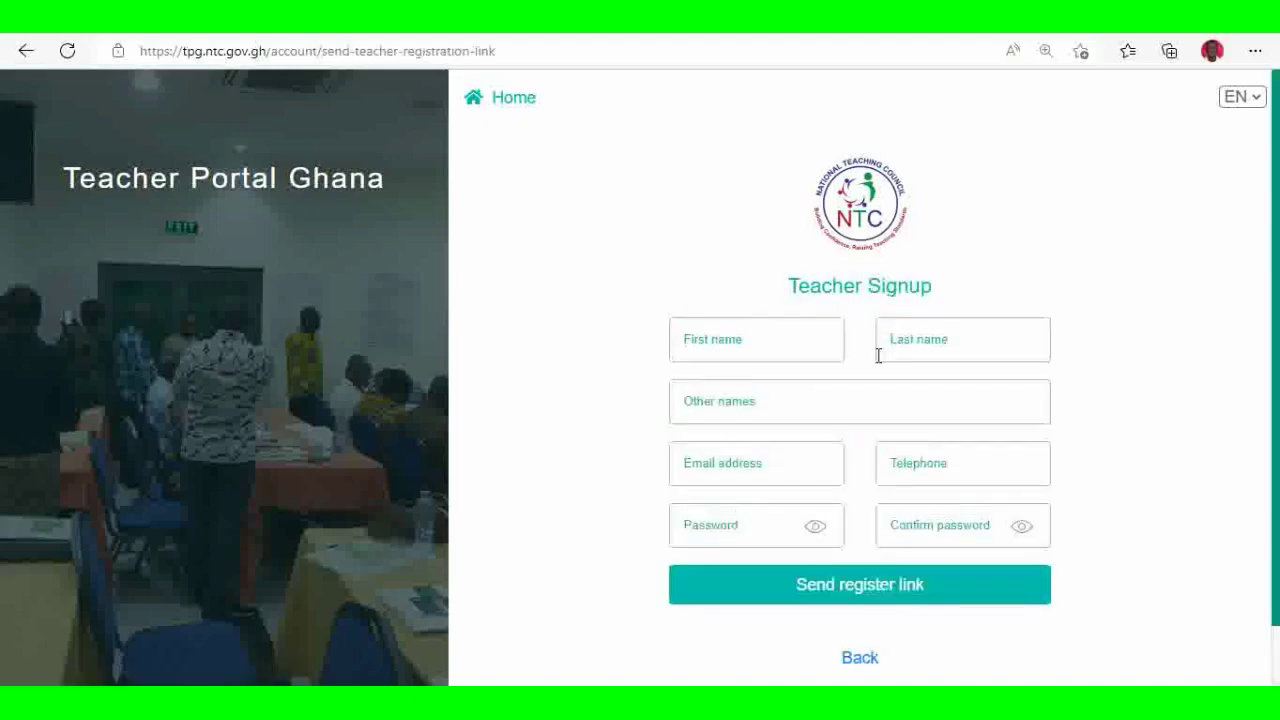
Step: Clear the autofilled e-mail and password, then return to the signup form's First name field
left_click(825, 470)
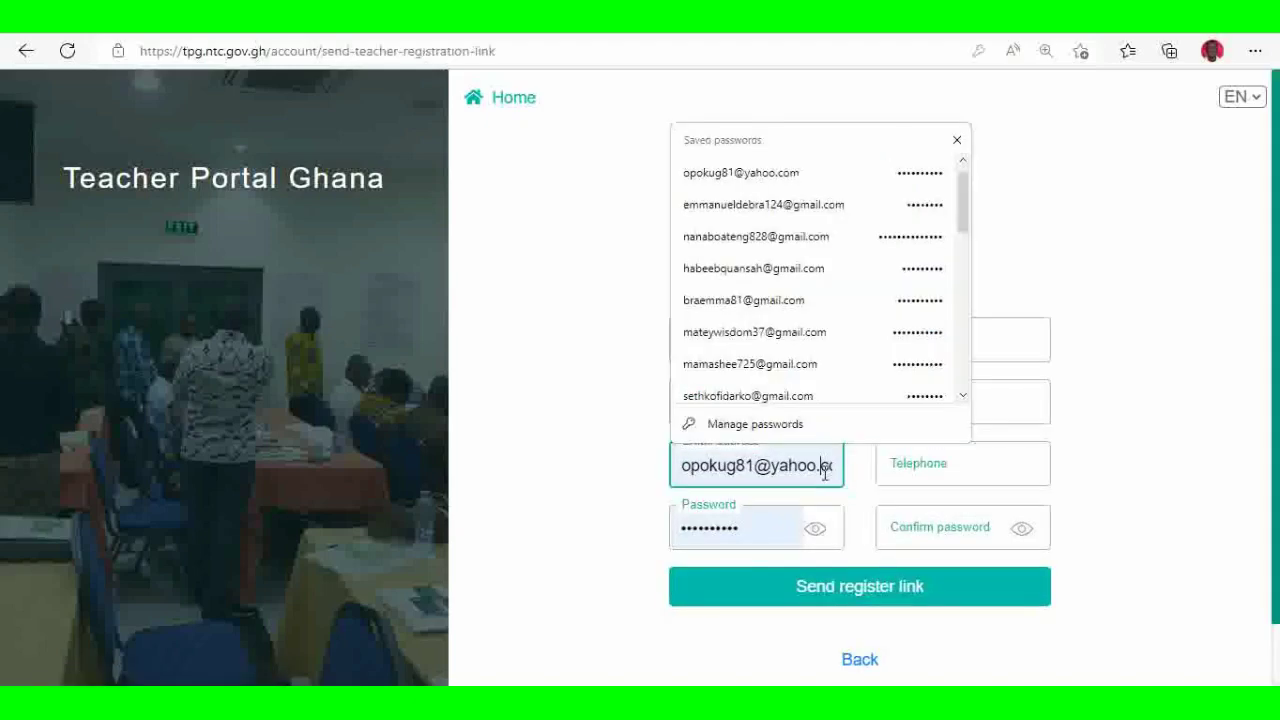
key("BackSpace")
key("BackSpace")
key("BackSpace")
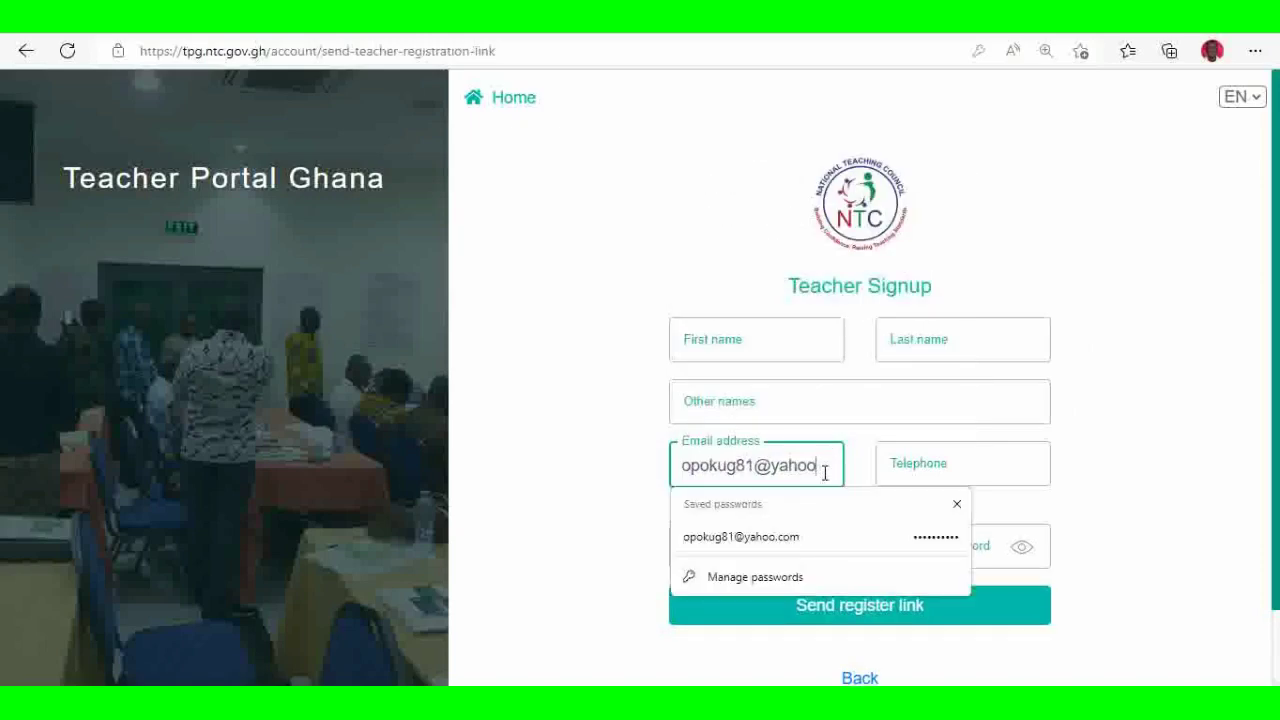
key("BackSpace")
key("BackSpace")
key("BackSpace")
key("BackSpace")
key("BackSpace")
key("BackSpace")
key("BackSpace")
key("BackSpace")
key("BackSpace")
key("BackSpace")
key("BackSpace")
key("BackSpace")
key("BackSpace")
key("BackSpace")
left_click(771, 542)
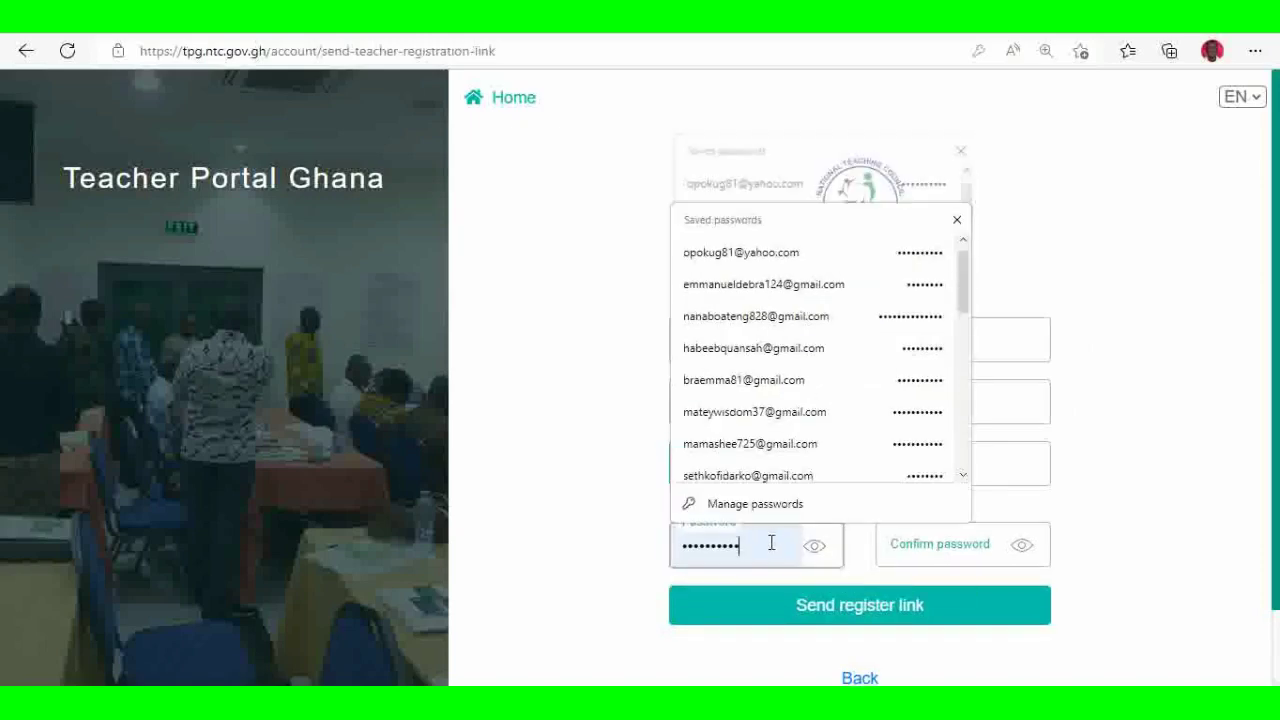
key("BackSpace")
key("BackSpace")
key("BackSpace")
key("BackSpace")
key("BackSpace")
key("BackSpace")
key("BackSpace")
key("BackSpace")
key("BackSpace")
key("BackSpace")
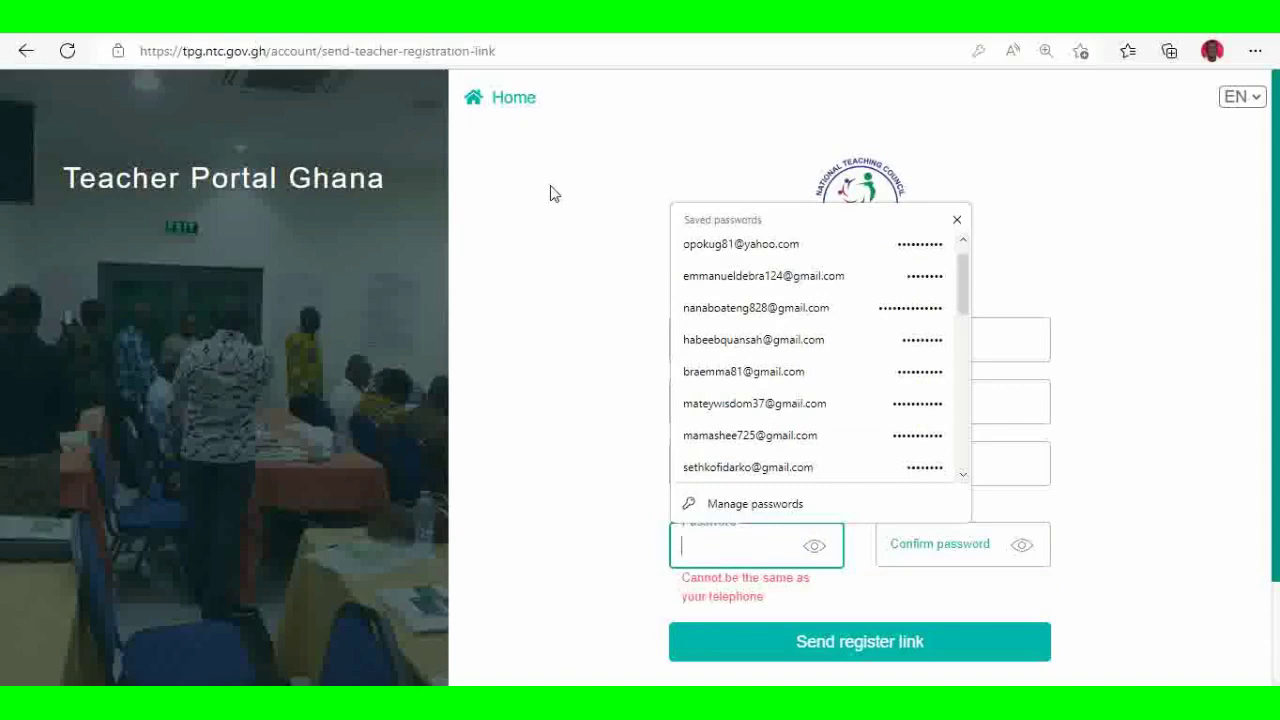
left_click(810, 203)
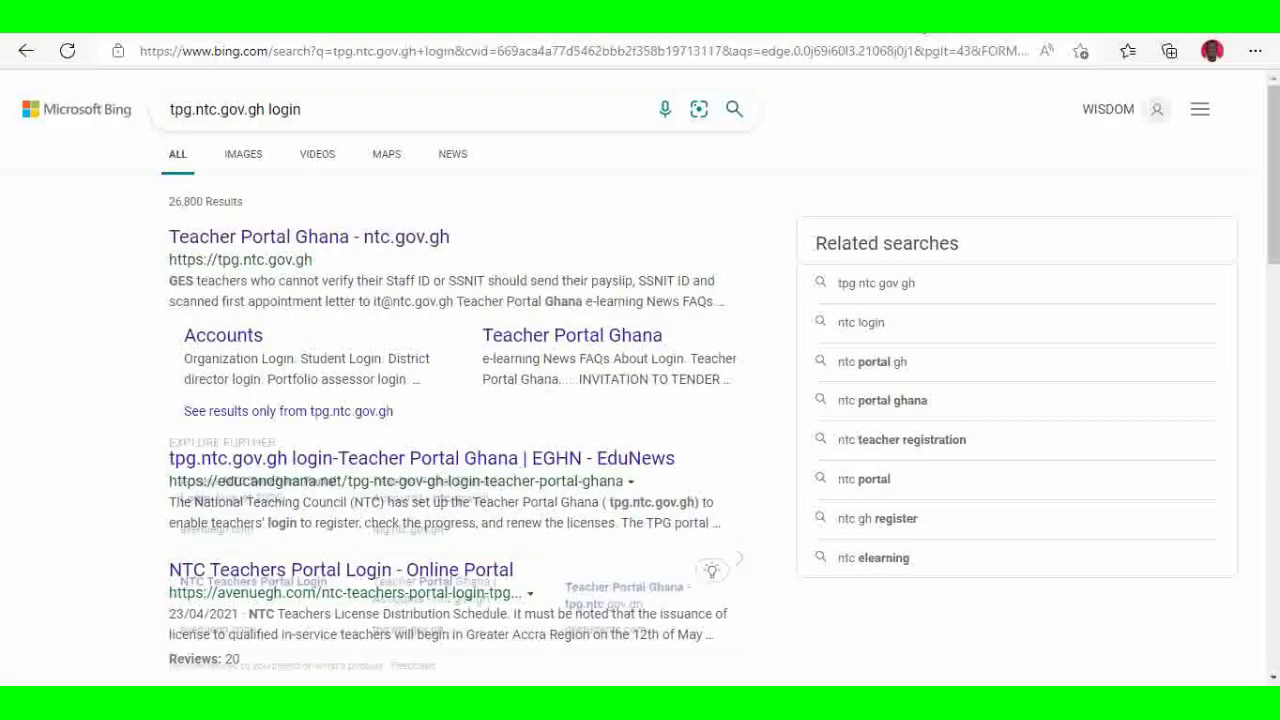
left_click(309, 236)
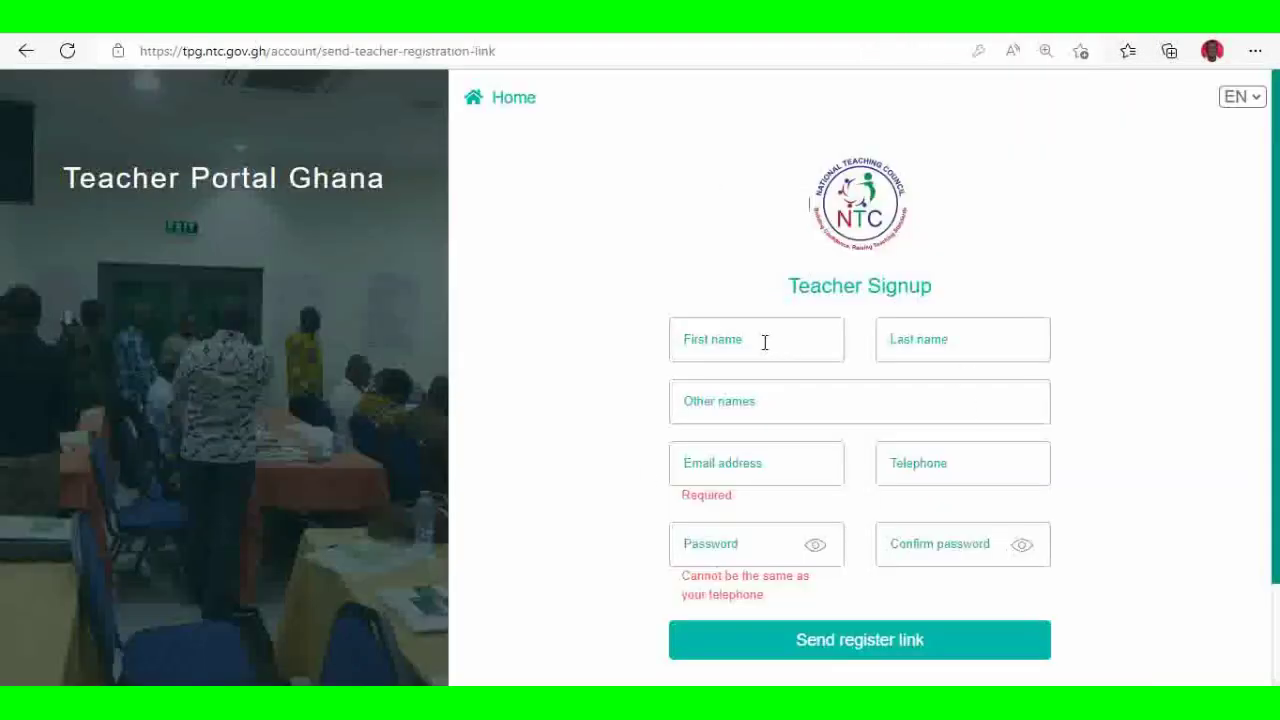
left_click(764, 342)
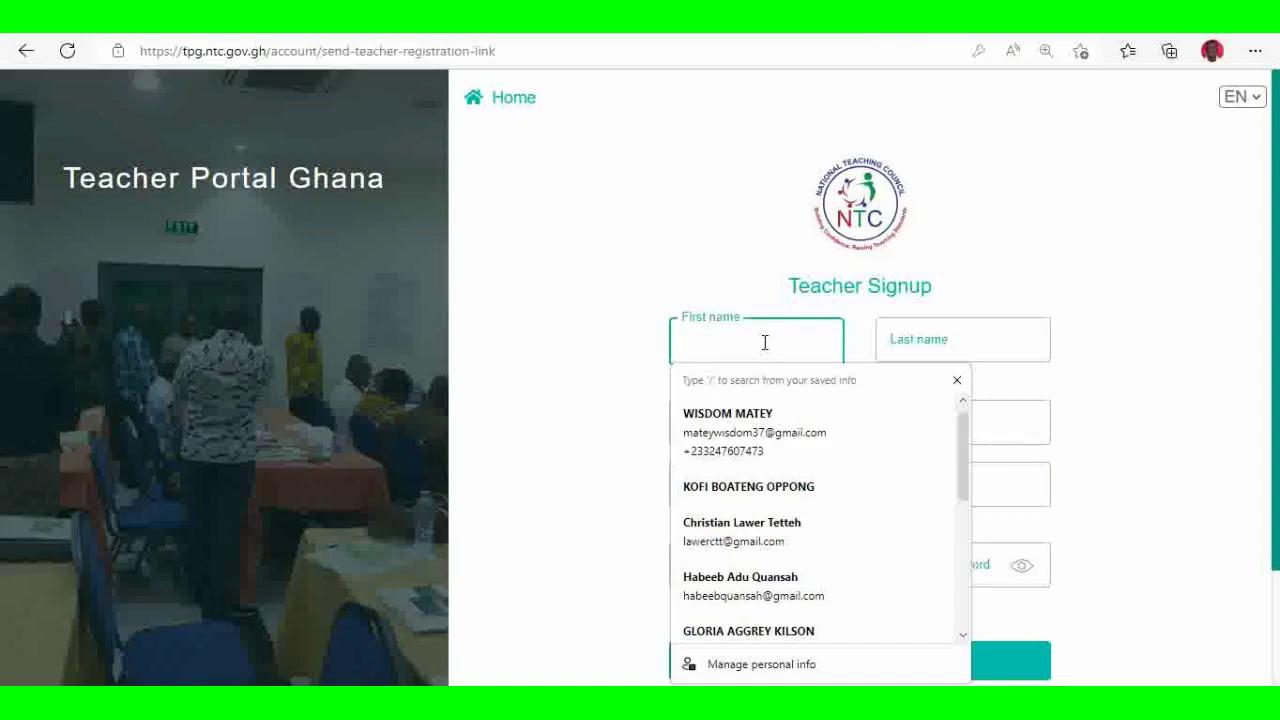
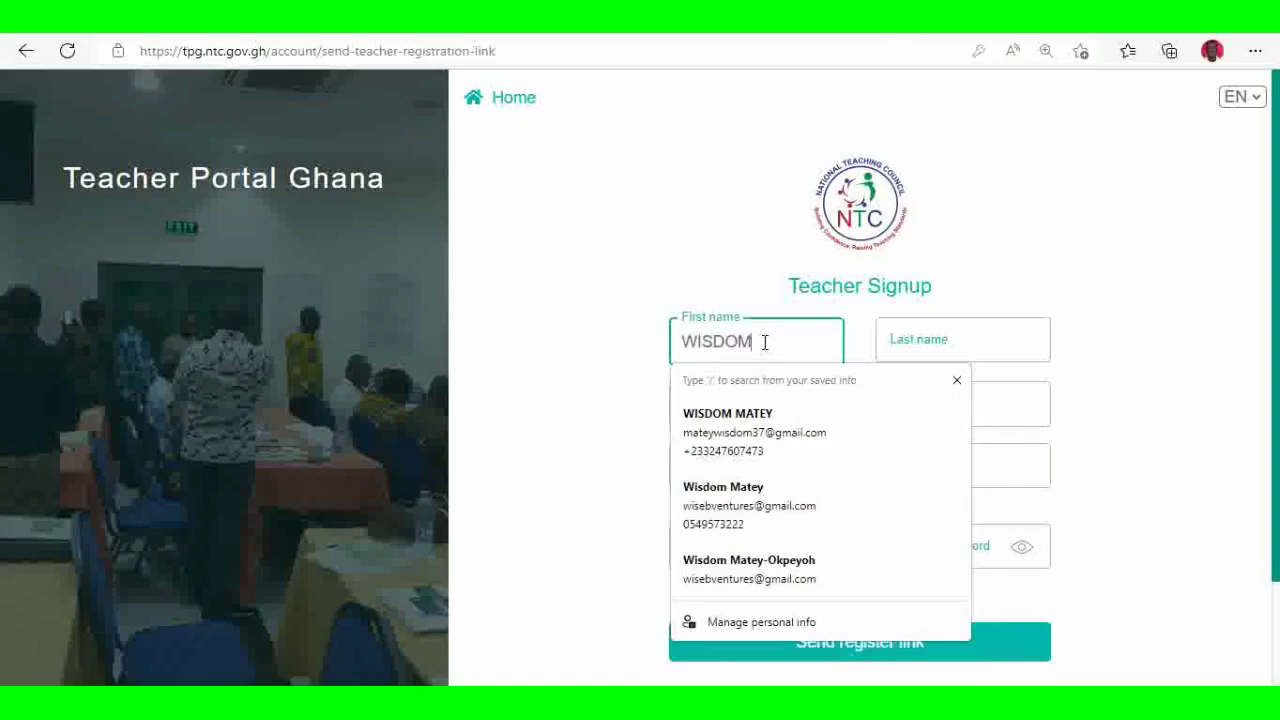
Step: Enter the teacher's first, last and other names on the signup form
left_click(902, 330)
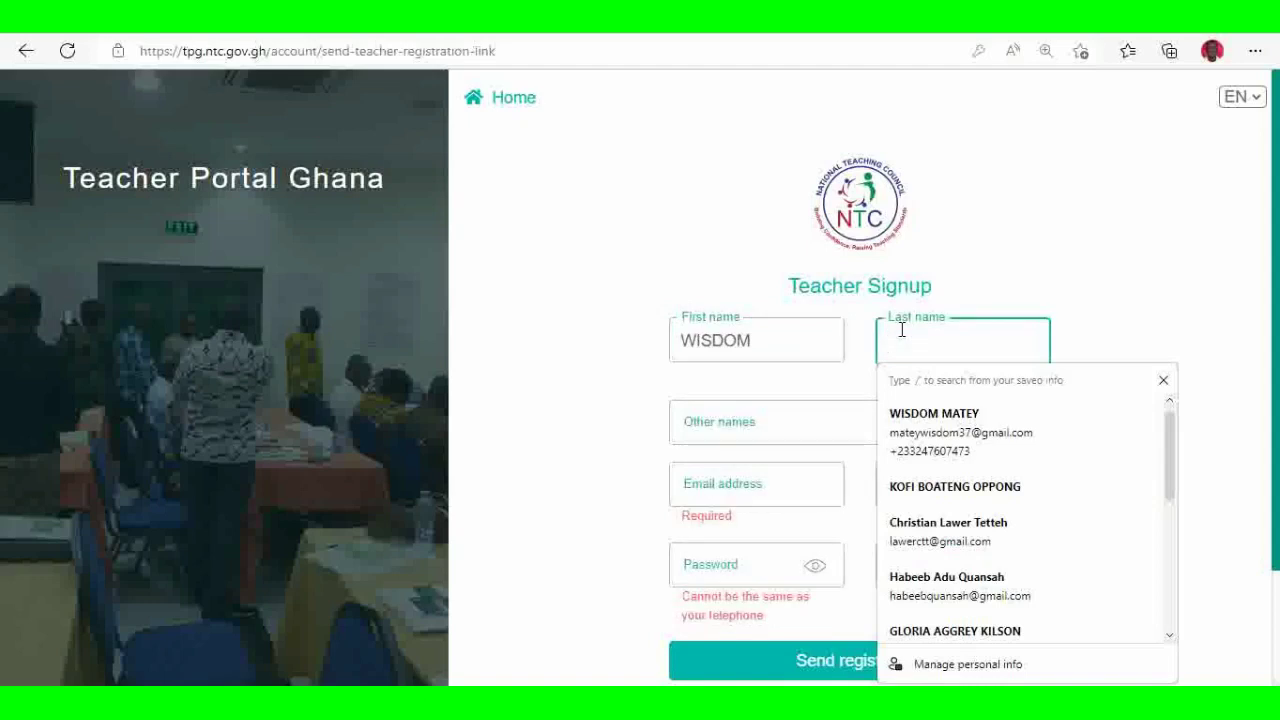
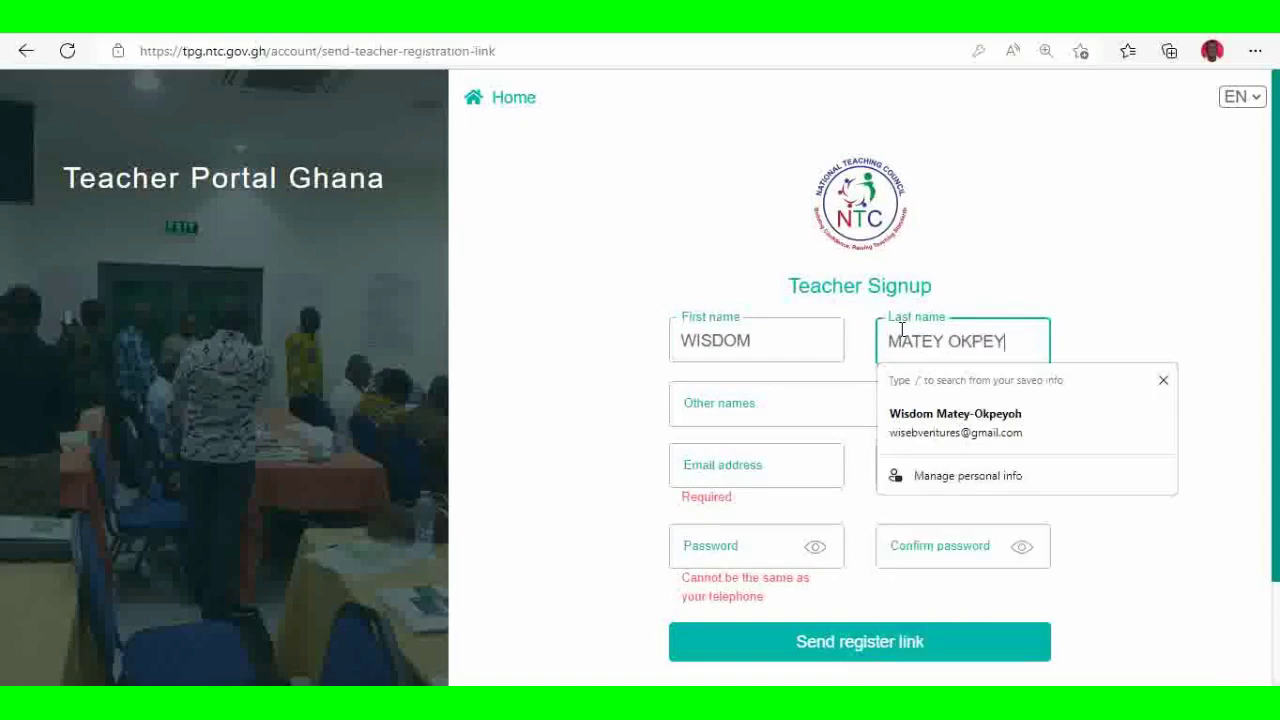
left_click(816, 401)
type("HIEDOR")
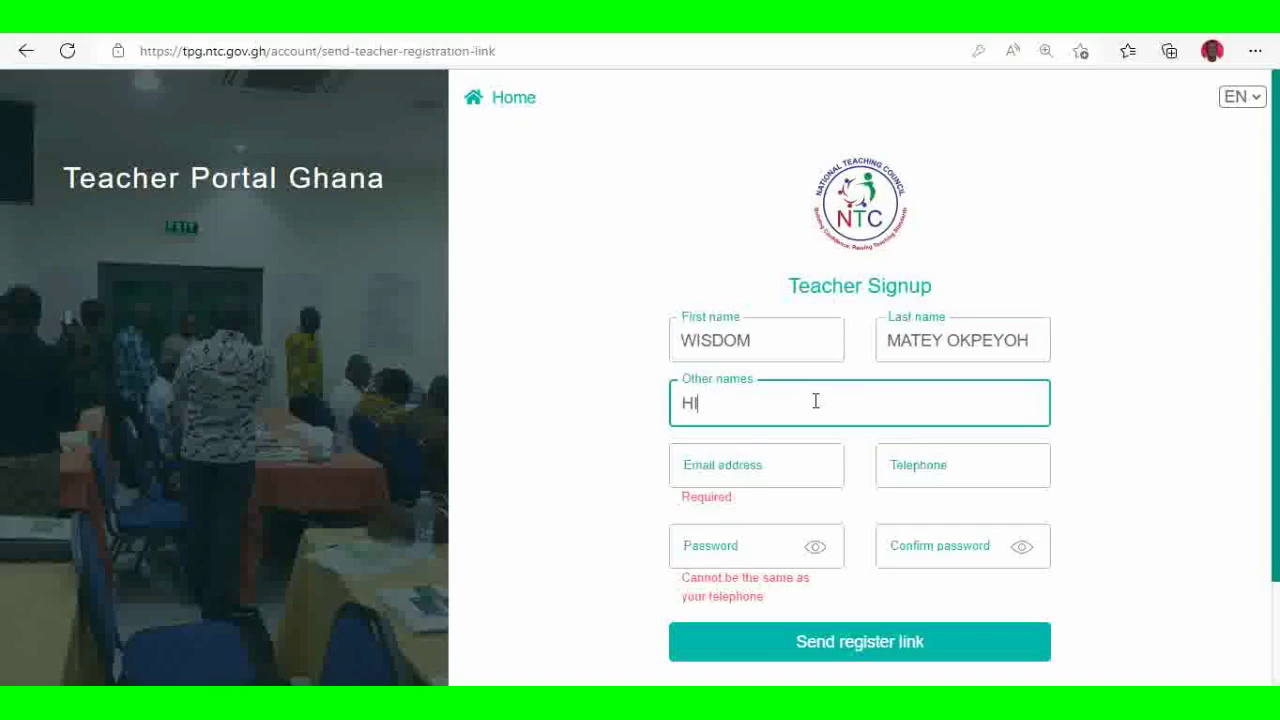
Step: Enter the teacher's e-mail address and ten-digit telephone number
left_click(796, 460)
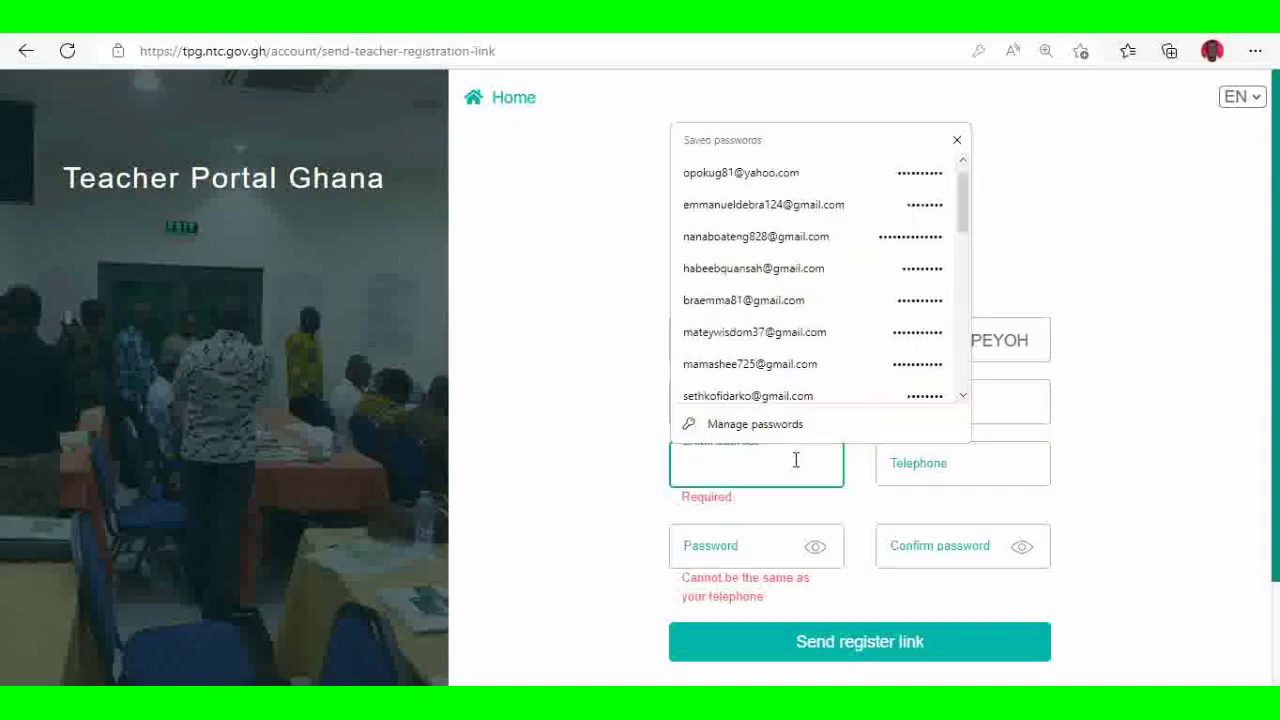
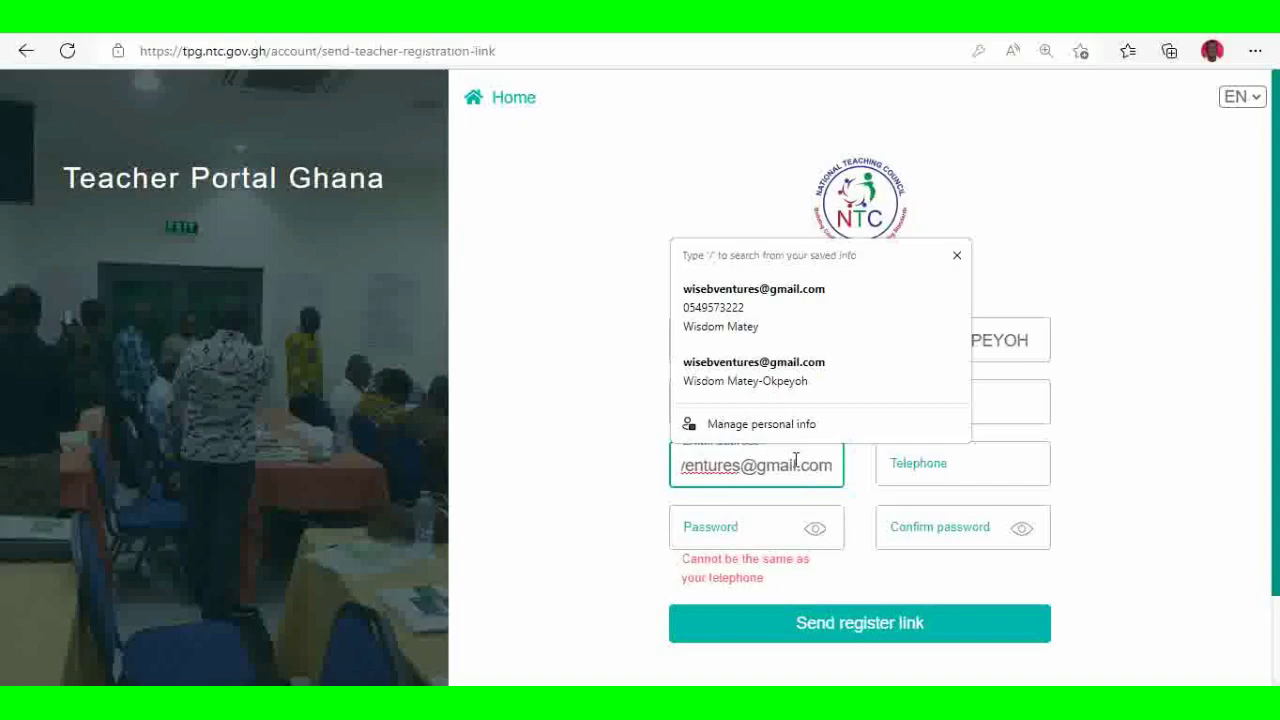
left_click(916, 469)
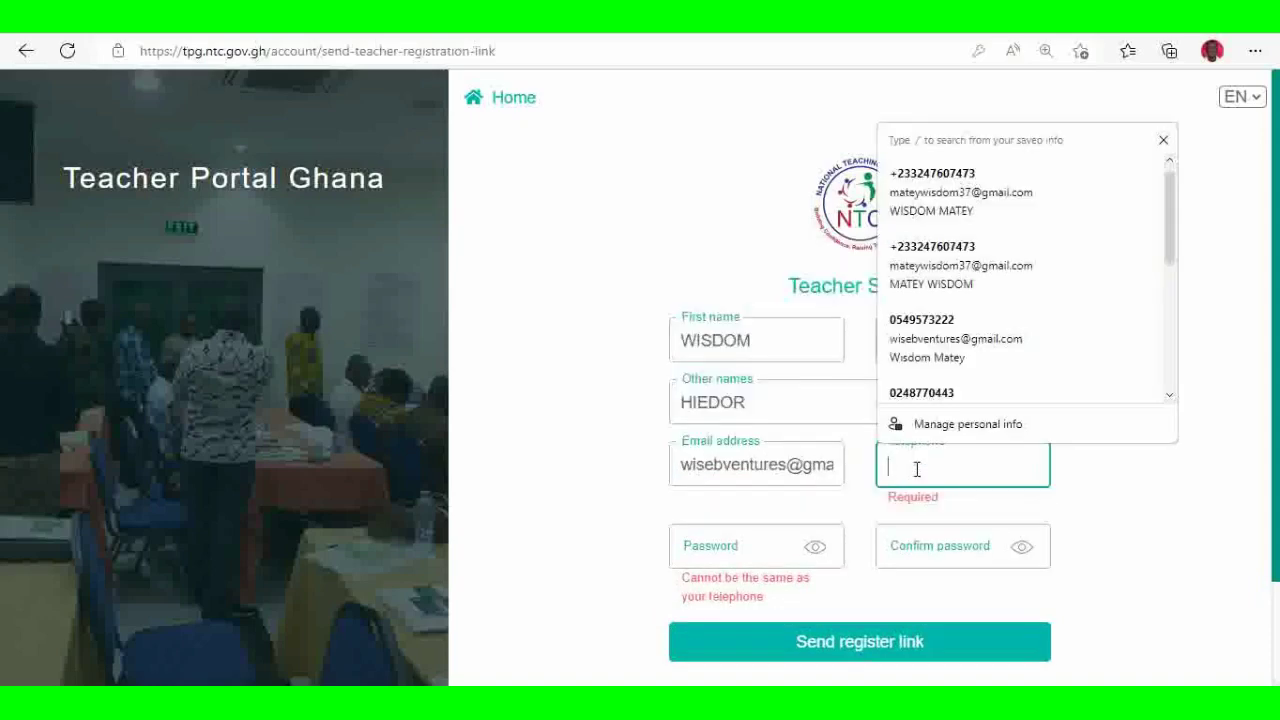
type("p")
key("BackSpace")
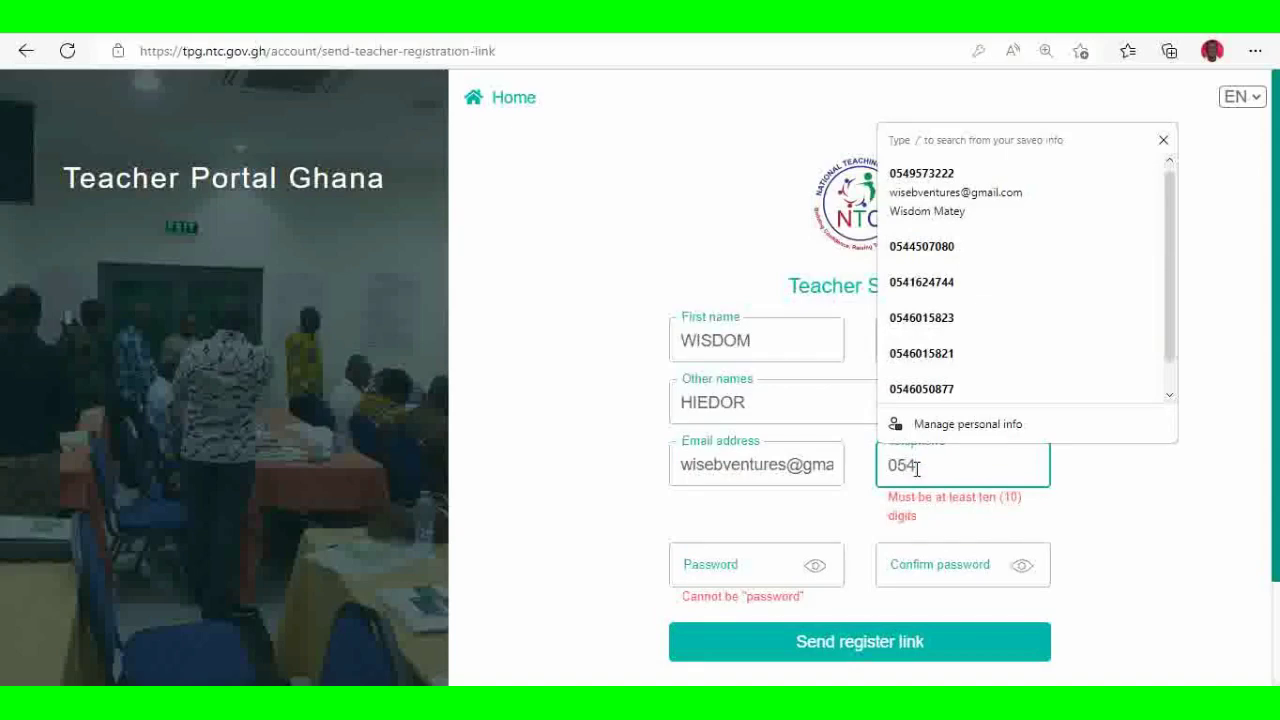
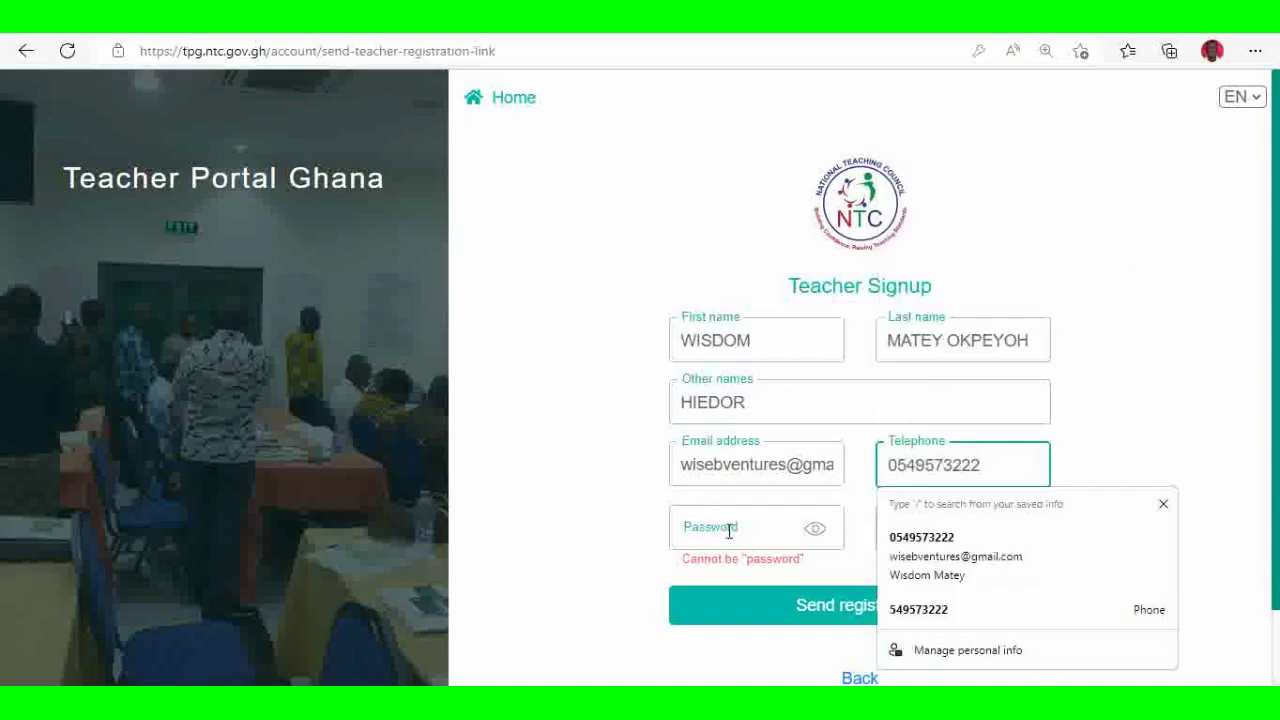
left_click(729, 531)
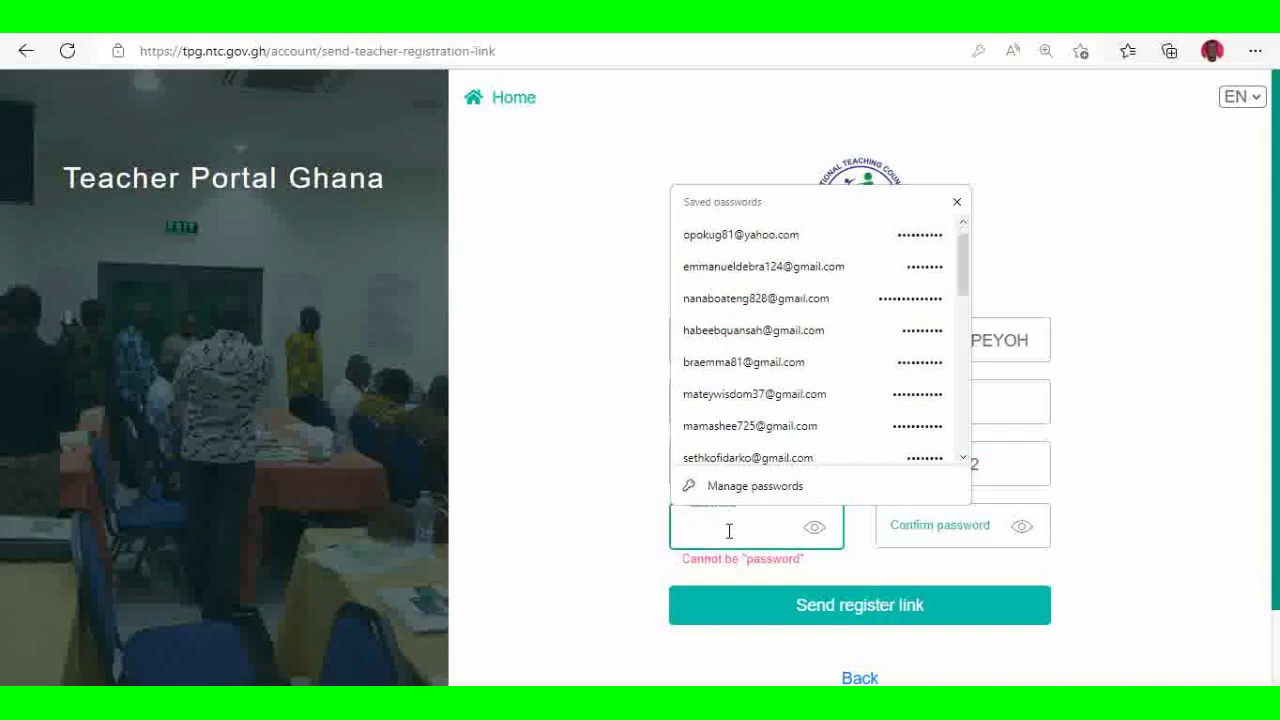
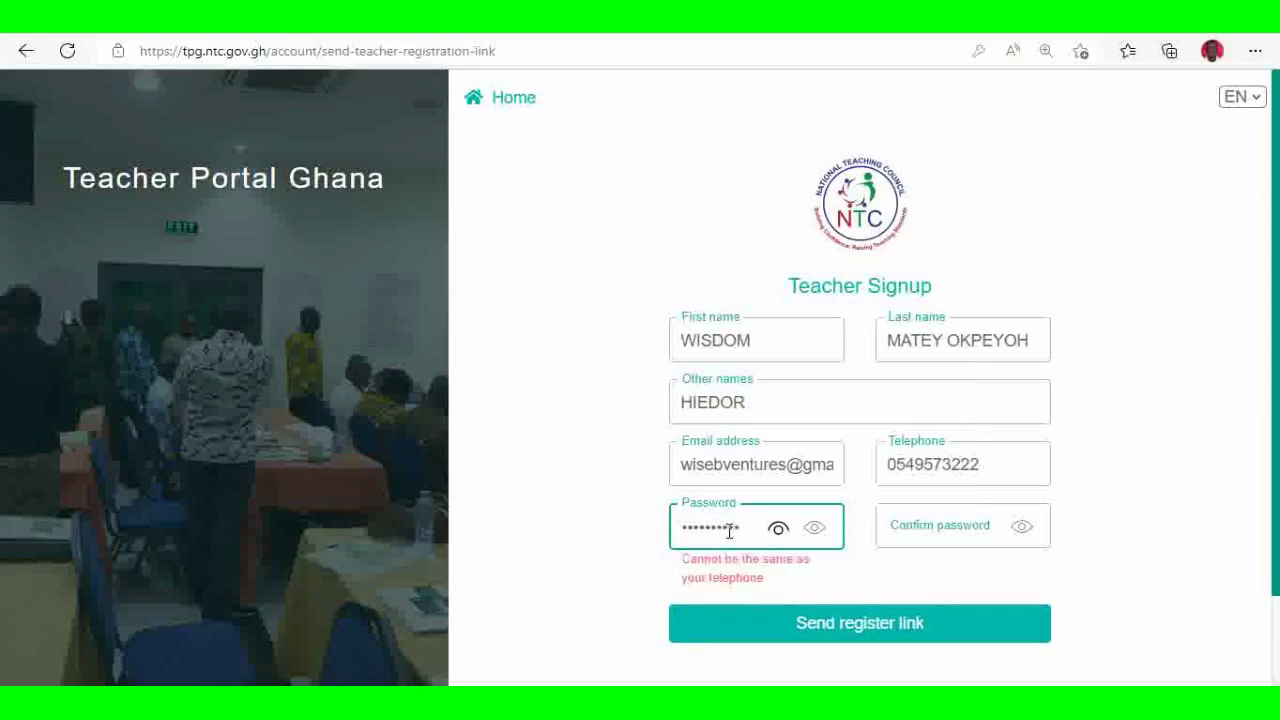
Step: Enter a password and begin the confirm password entry
left_click(938, 526)
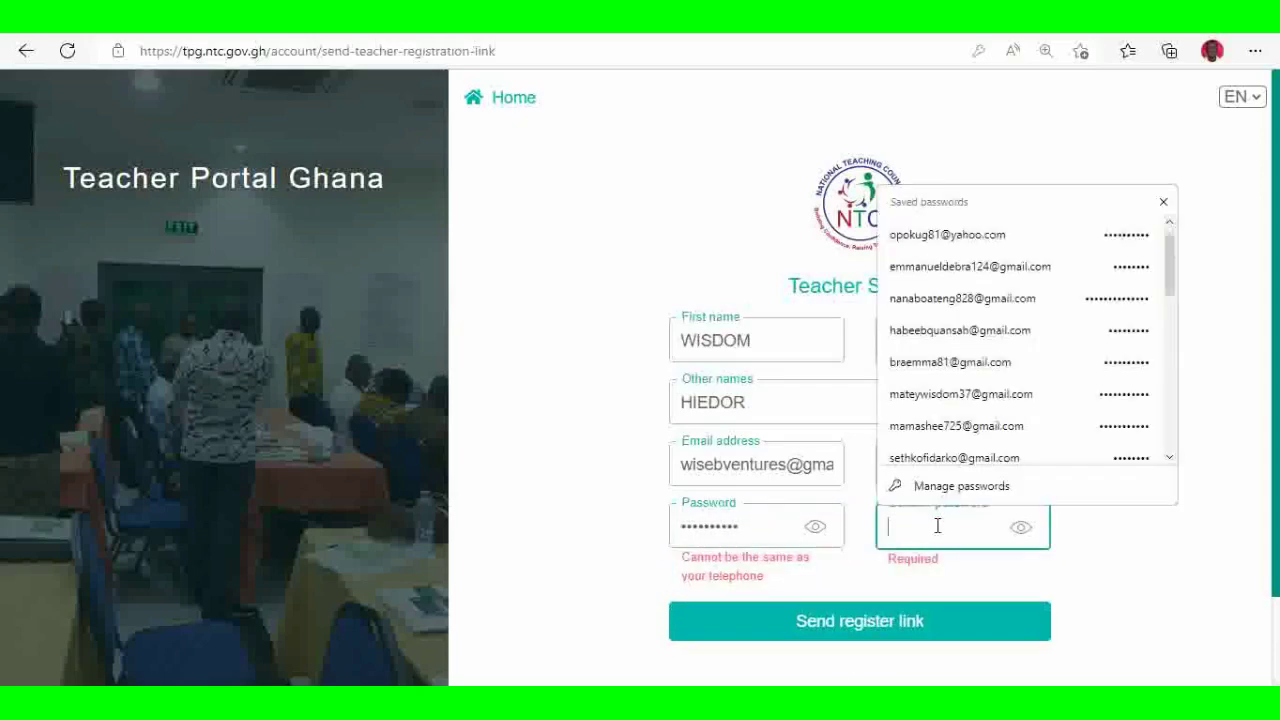
type("0")
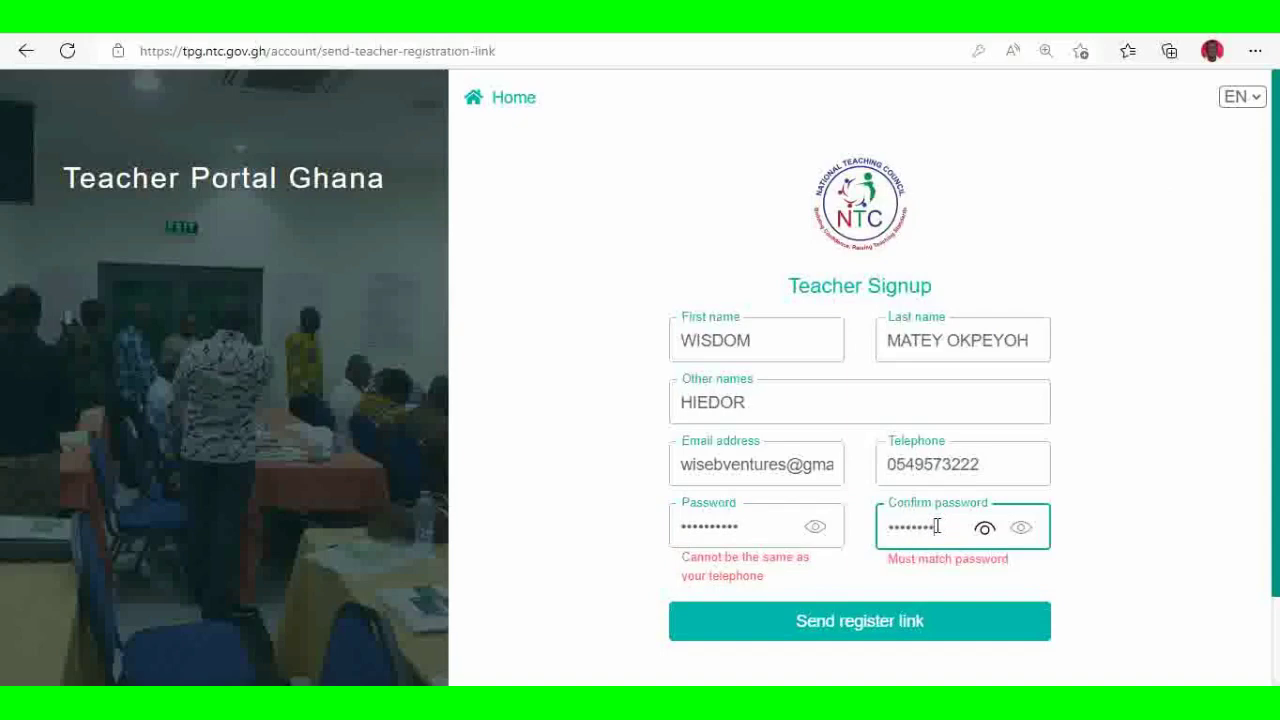
type("1")
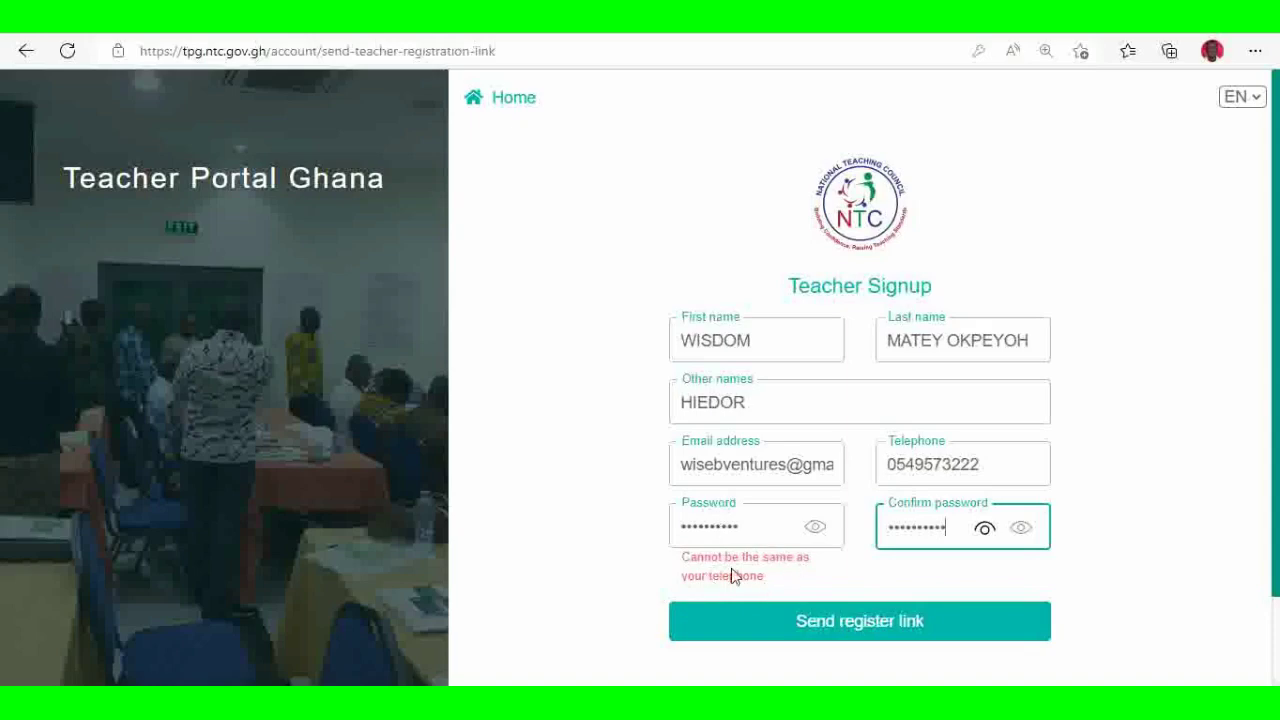
Step: Retype the password and confirmation so they match, then send the register link
left_click(728, 528)
key("ctrl+a")
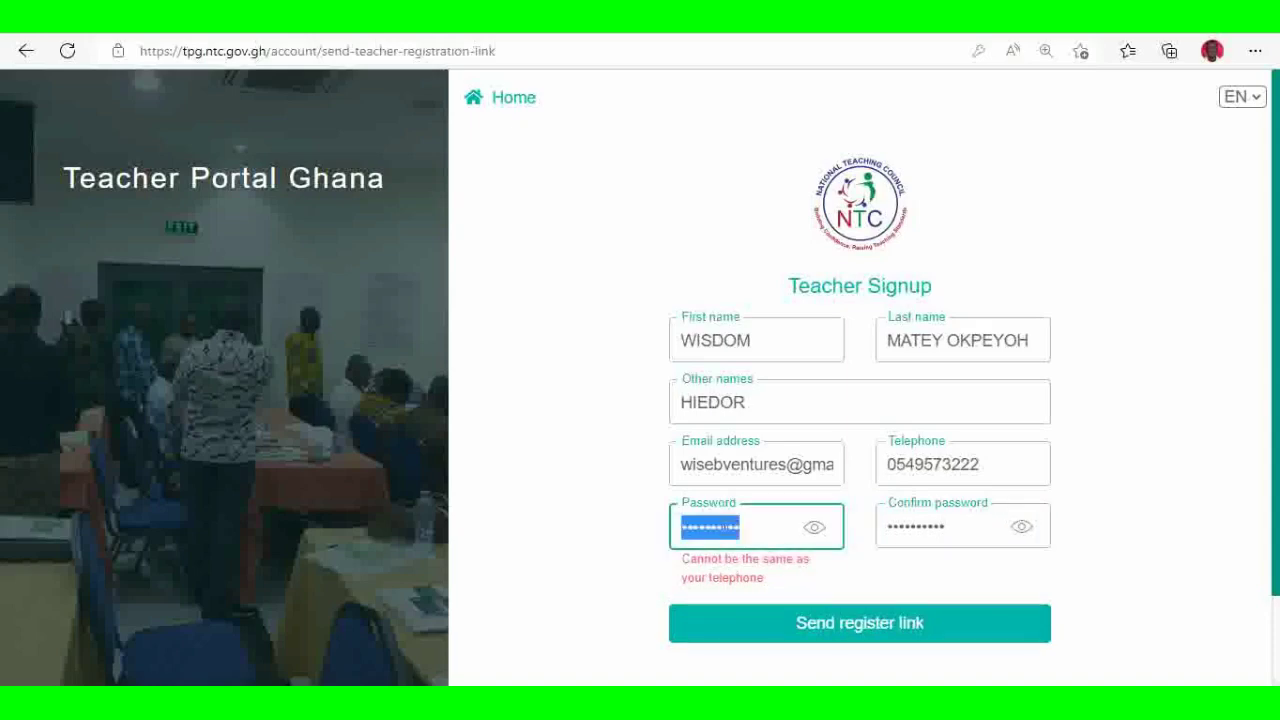
key("BackSpace")
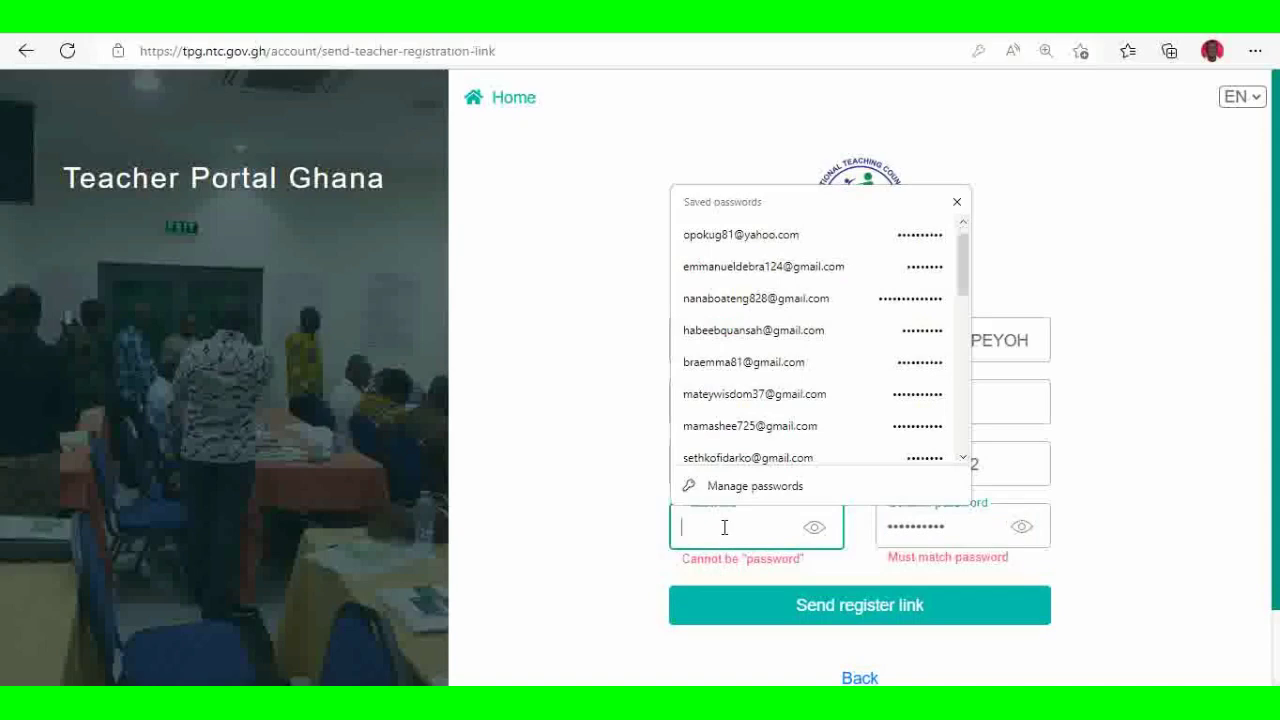
type("••")
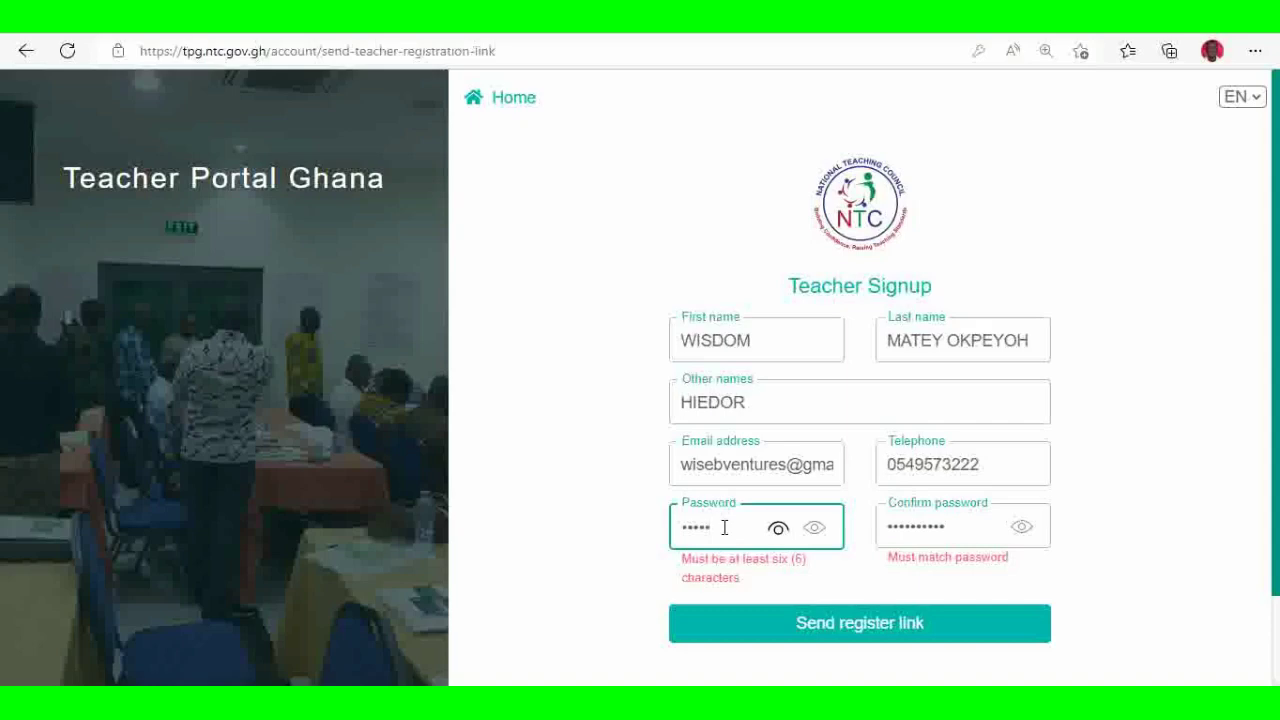
type("•")
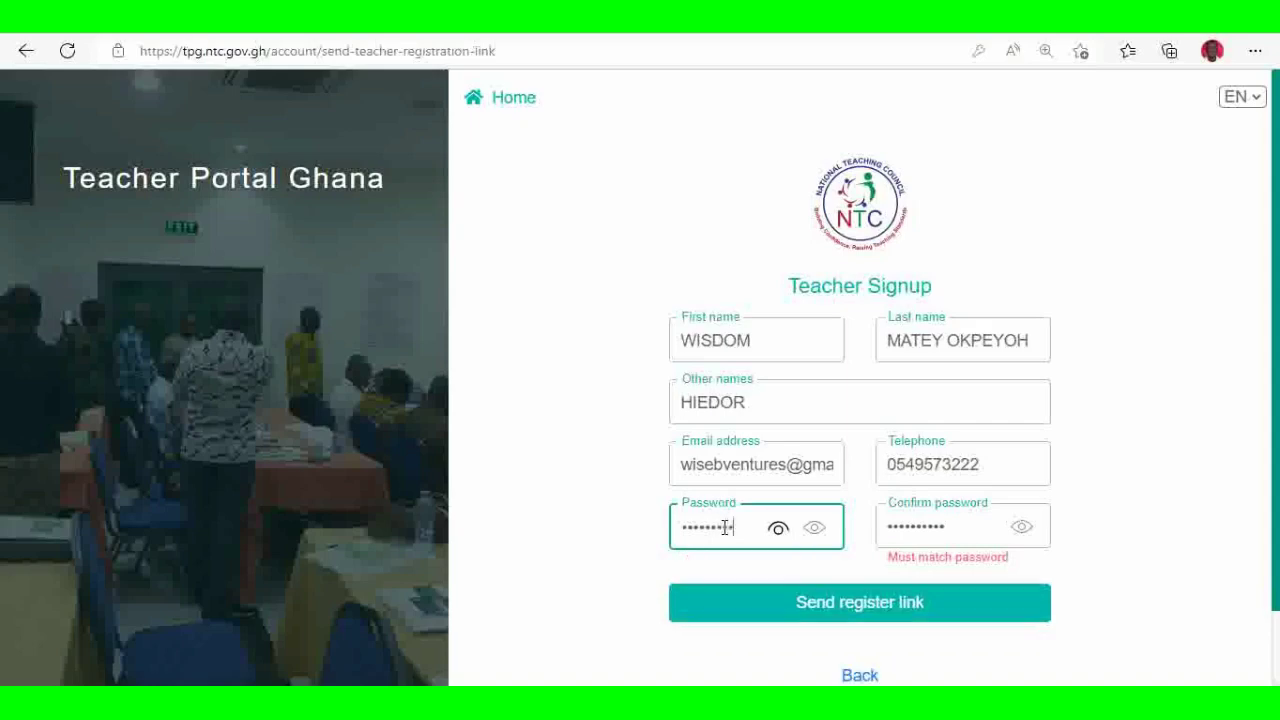
double_click(906, 530)
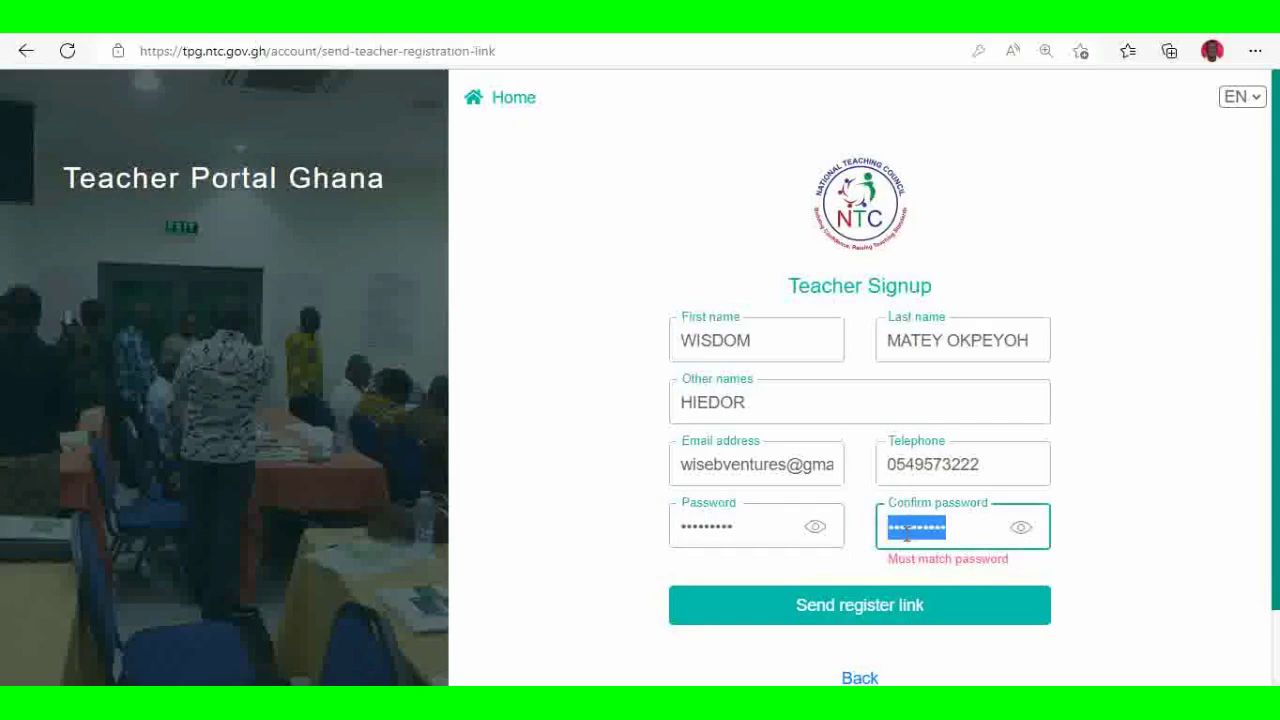
type("•")
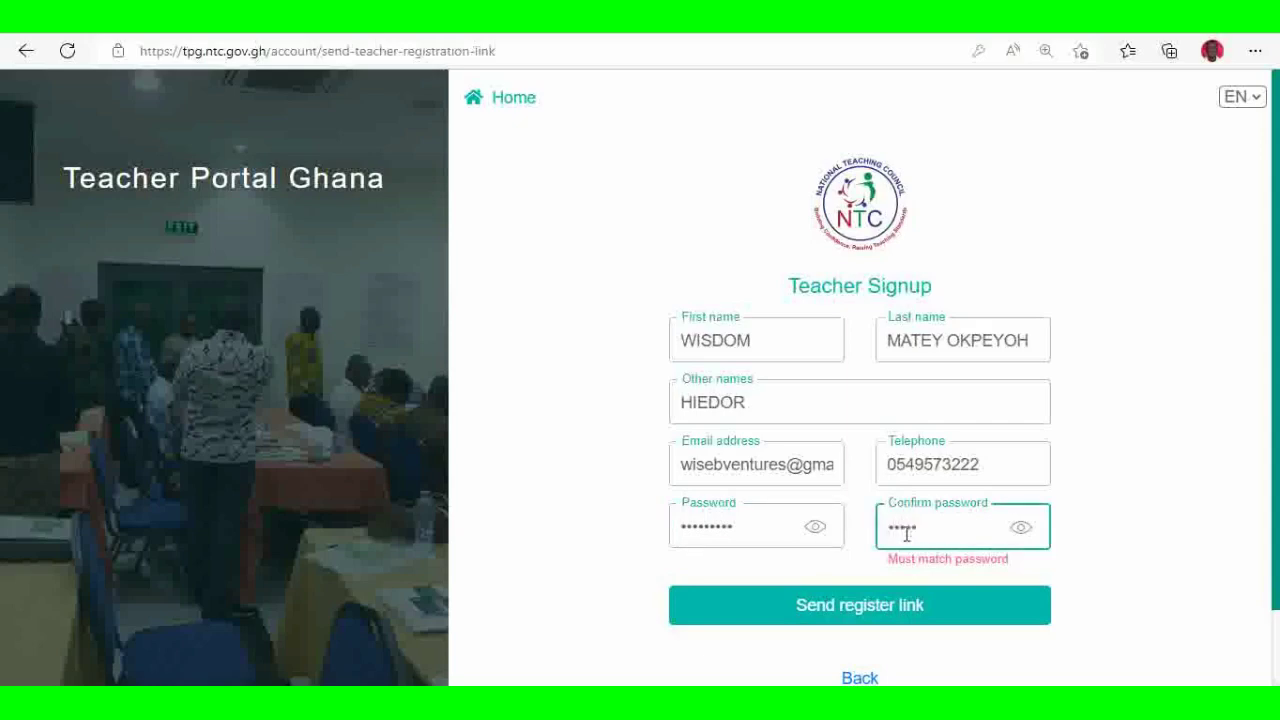
type("••••••••")
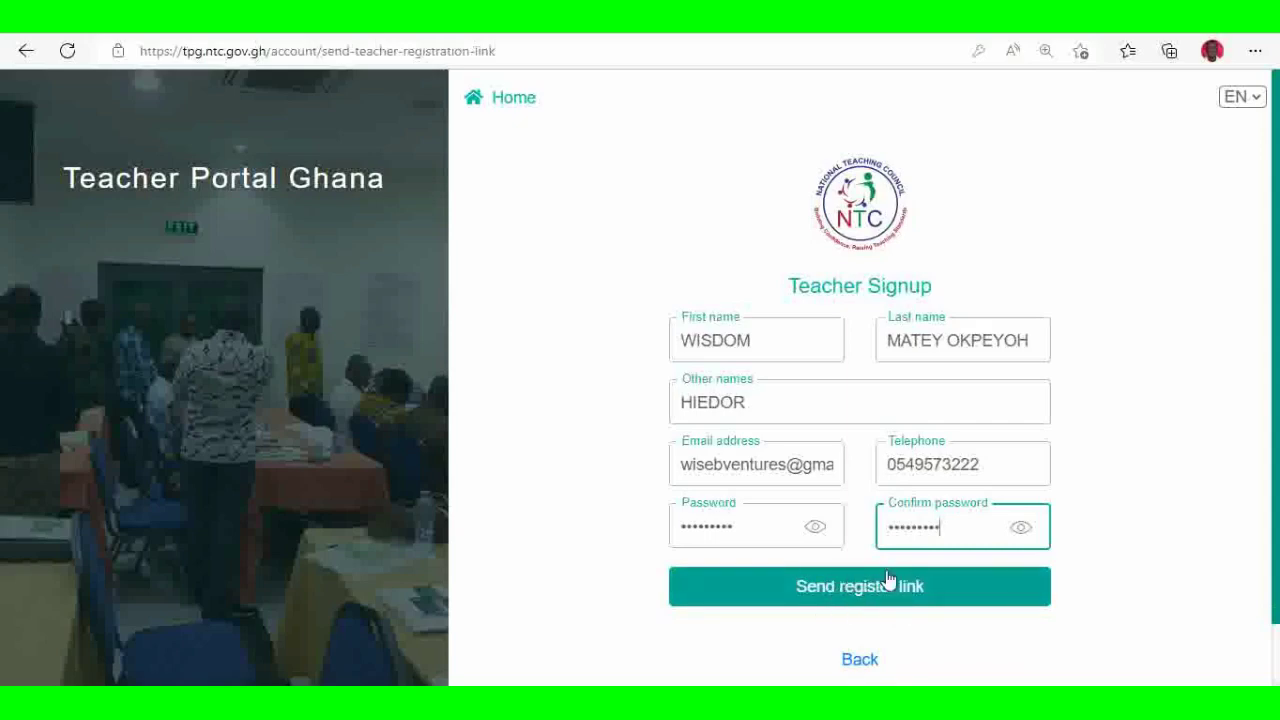
left_click(855, 588)
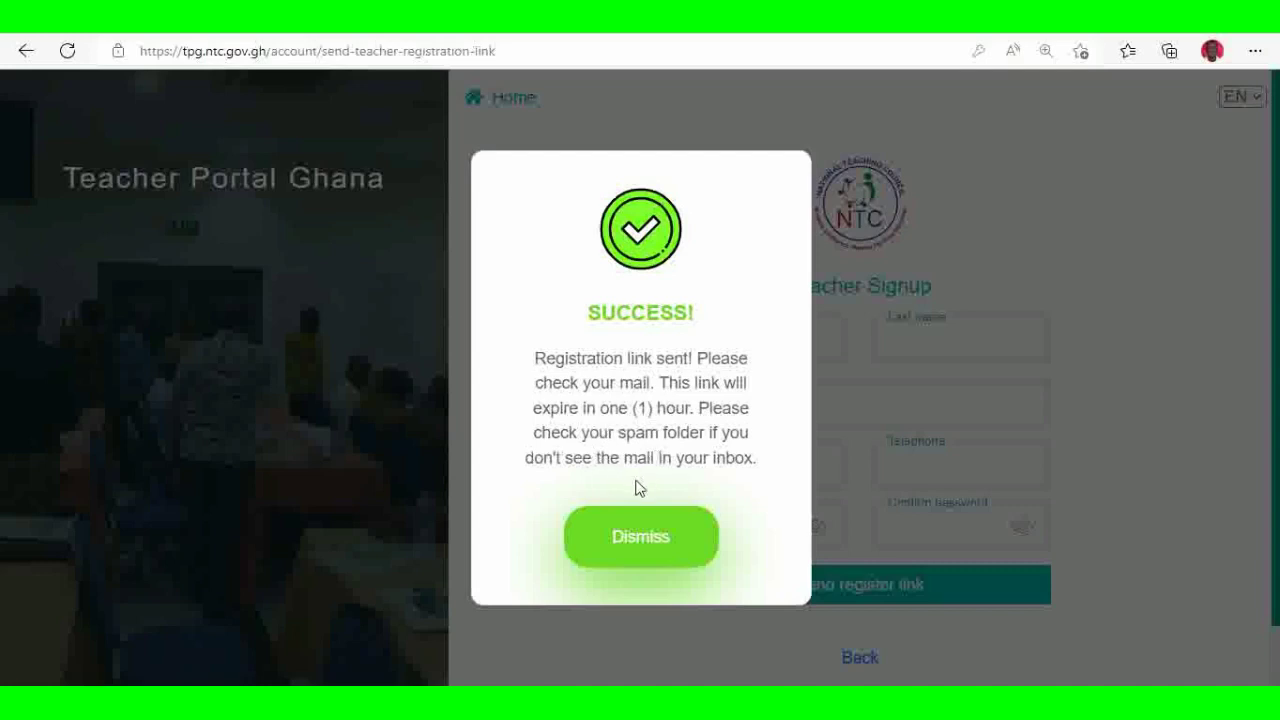
Step: Dismiss the SUCCESS dialog and hide all chat notifications
left_click(641, 537)
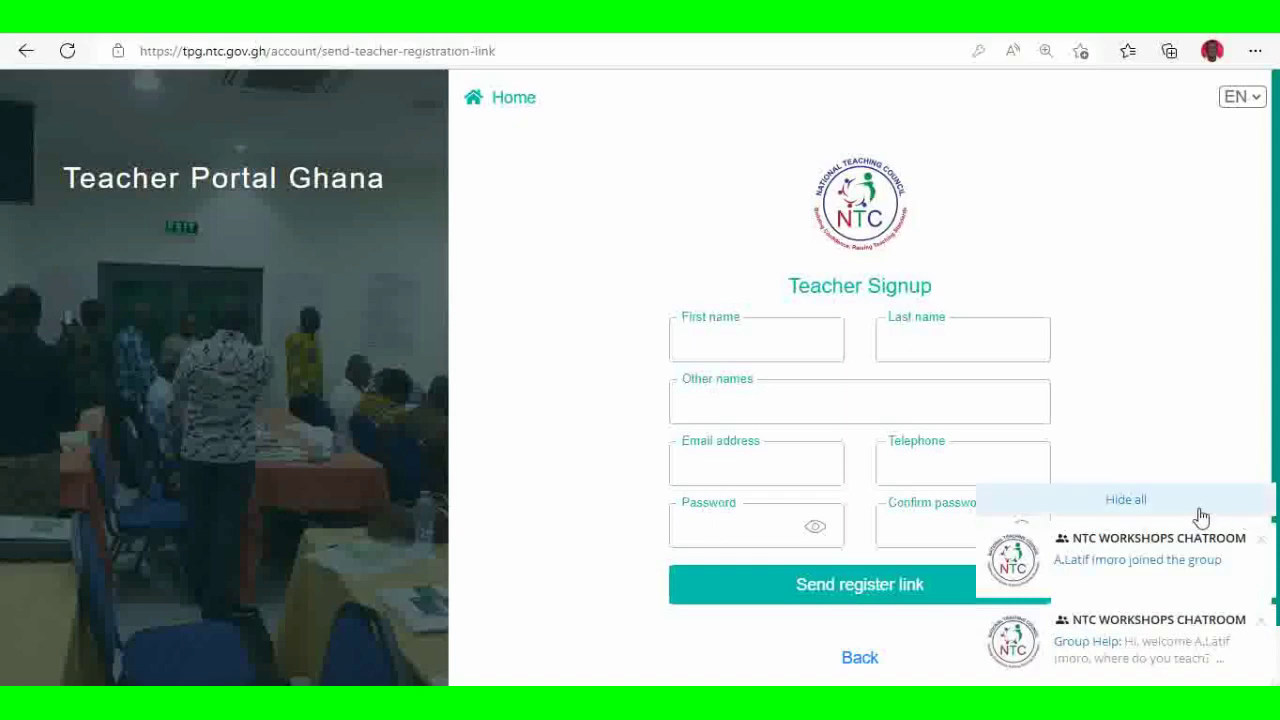
left_click(1196, 515)
Step: Scroll down the current page, then open a new Edge tab
scroll(1078, 528, "down", 2)
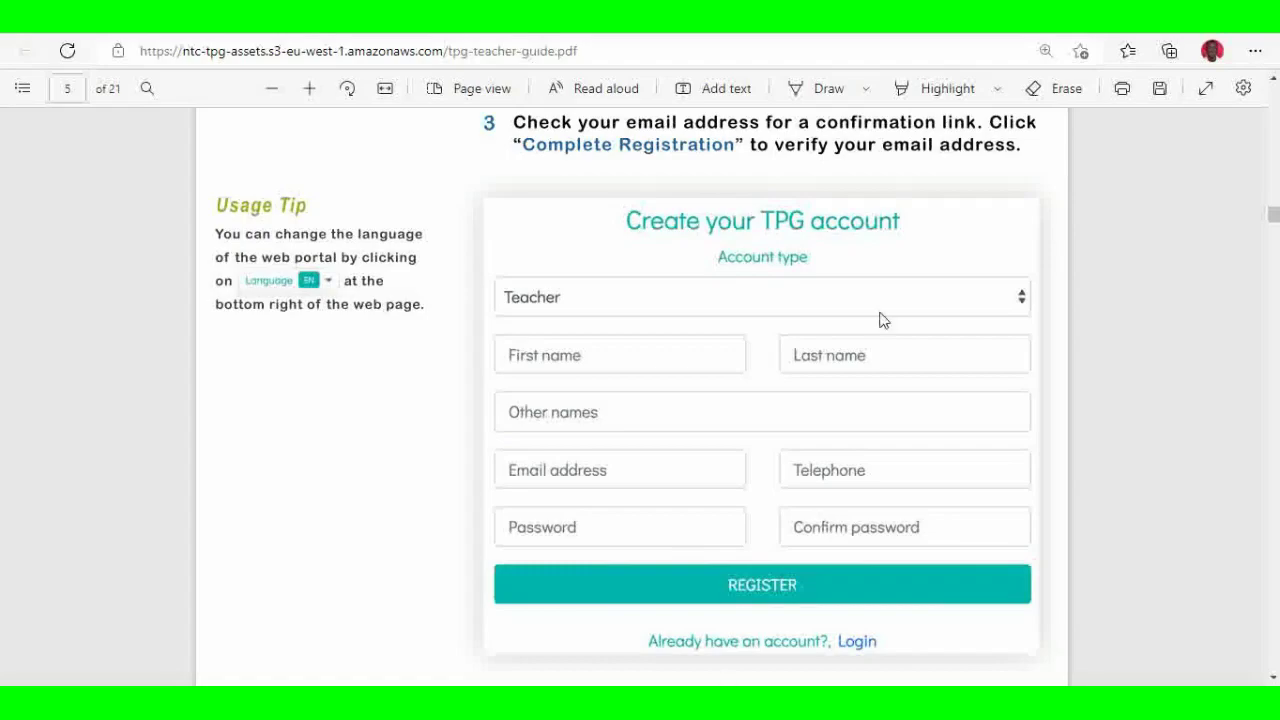
key("ctrl+t")
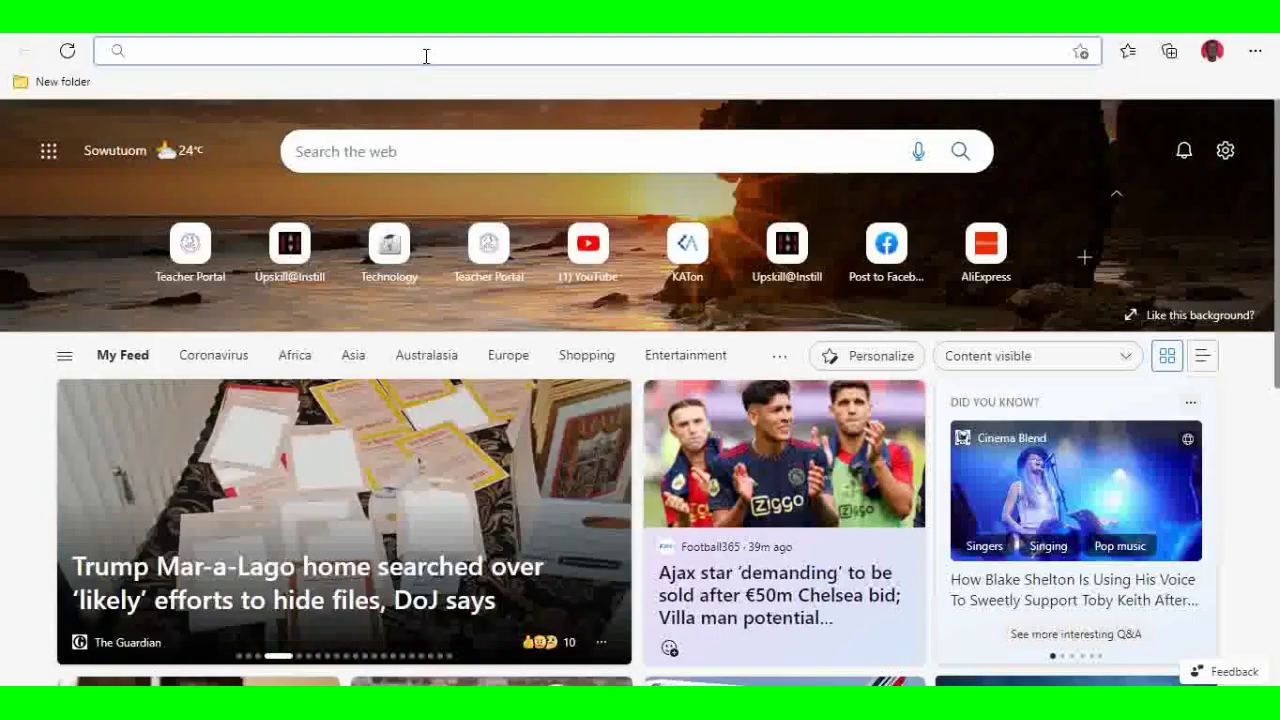
Step: Load tpg.ntc.gov.gh from the address-bar suggestion in a new tab and go to its register page
type("tpg")
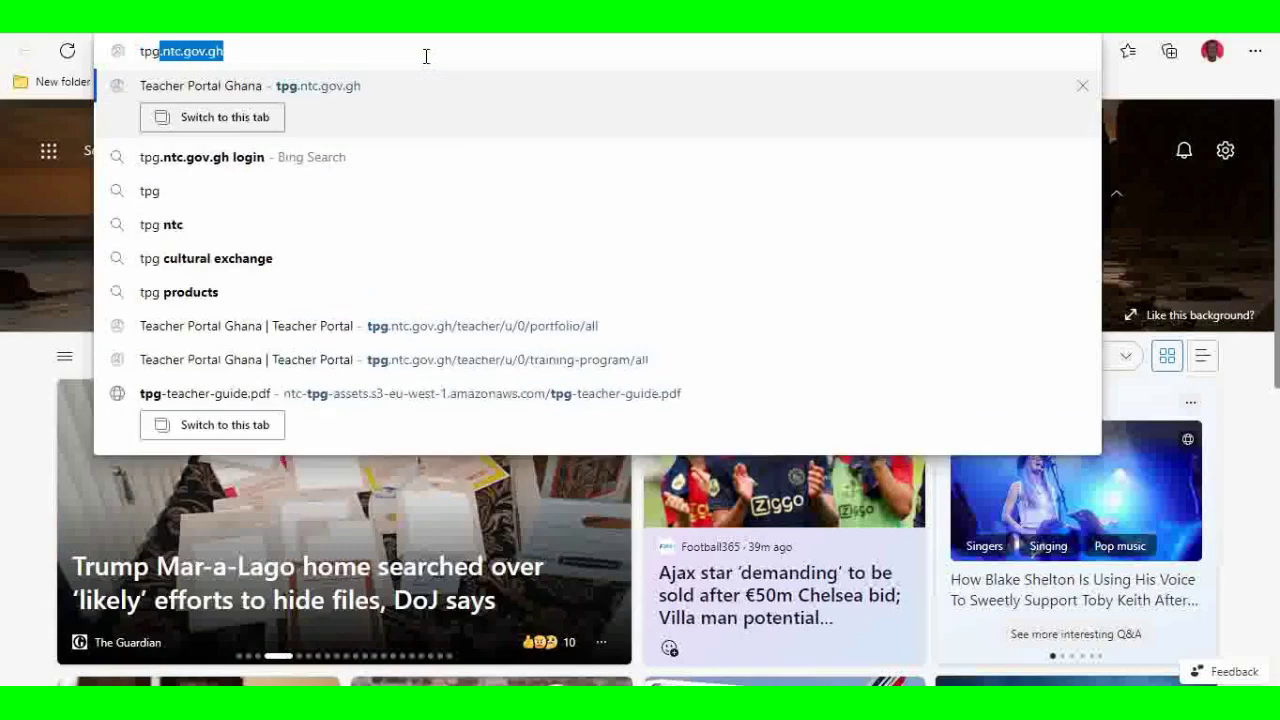
type(".")
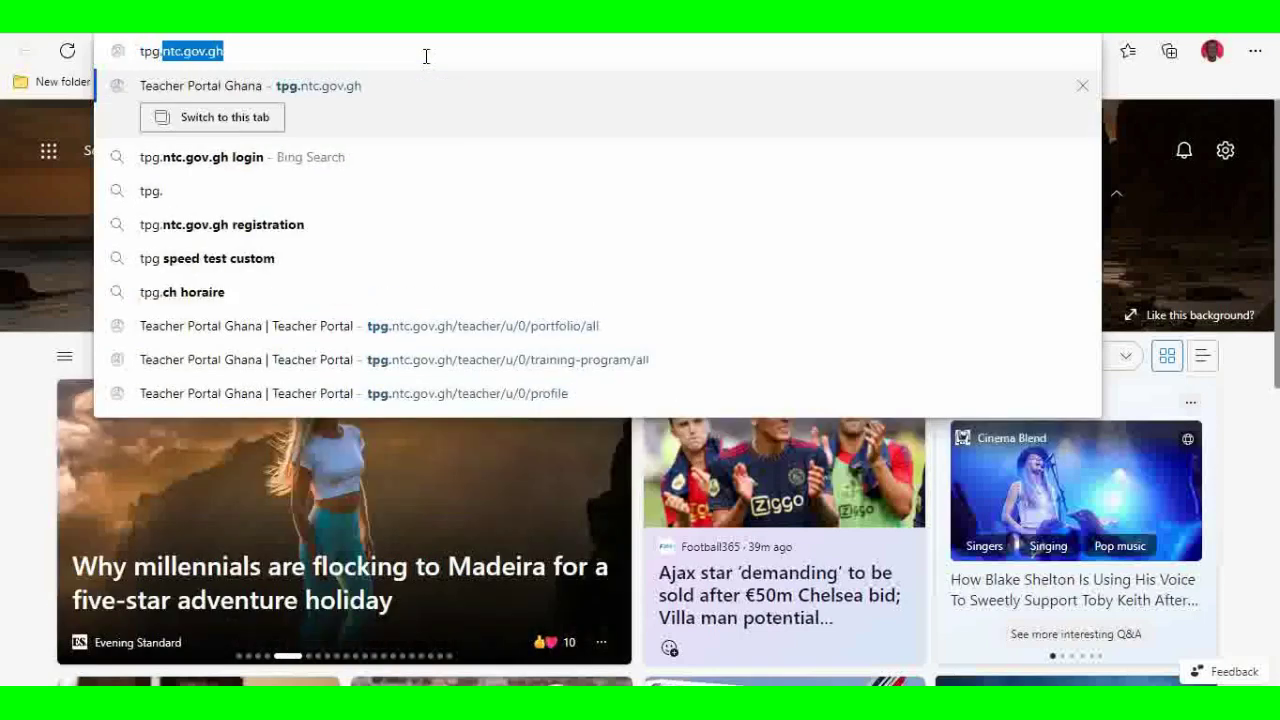
key("Right")
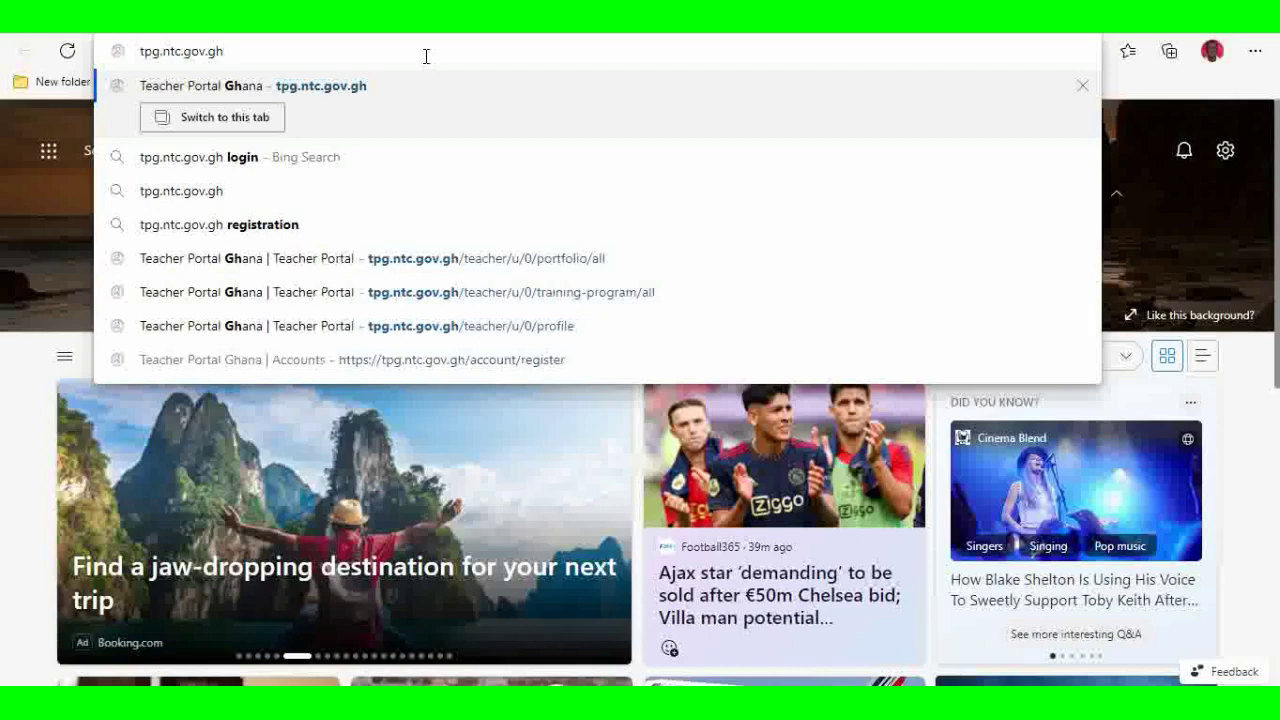
key("Return")
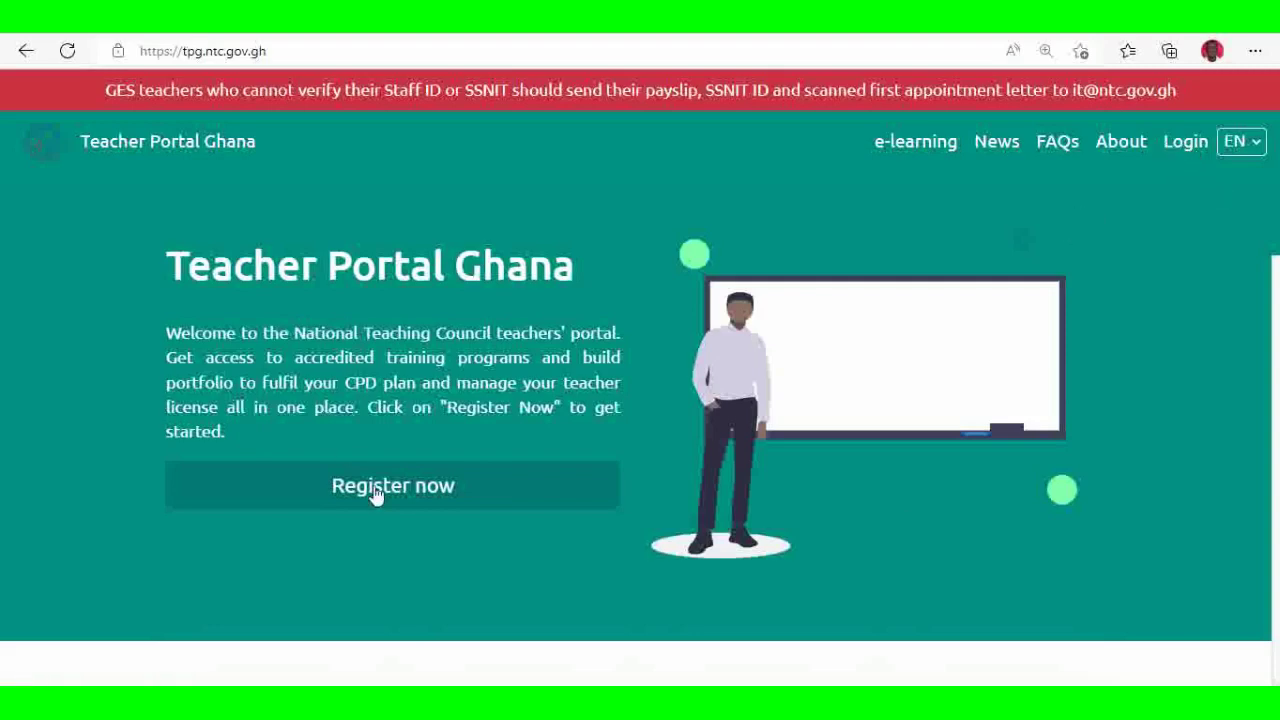
left_click(423, 488)
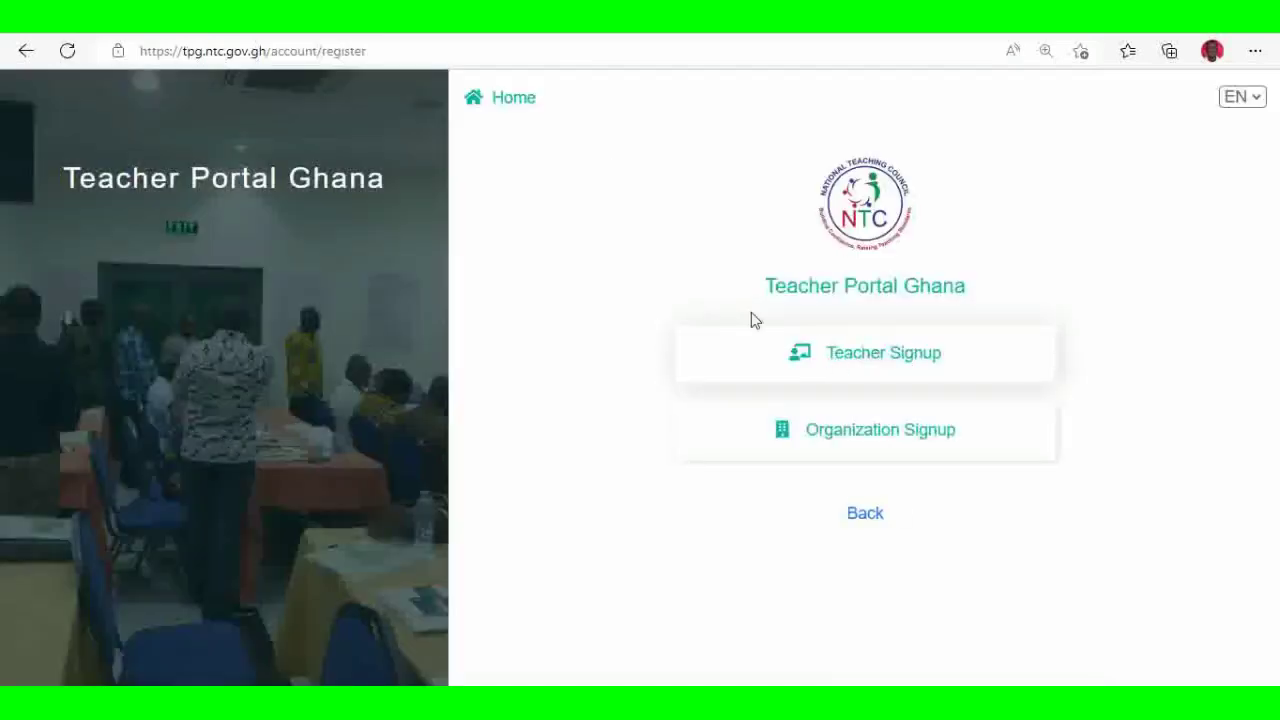
Step: Choose Teacher Signup and erase the browser-autofilled email and password so the form is blank
left_click(889, 355)
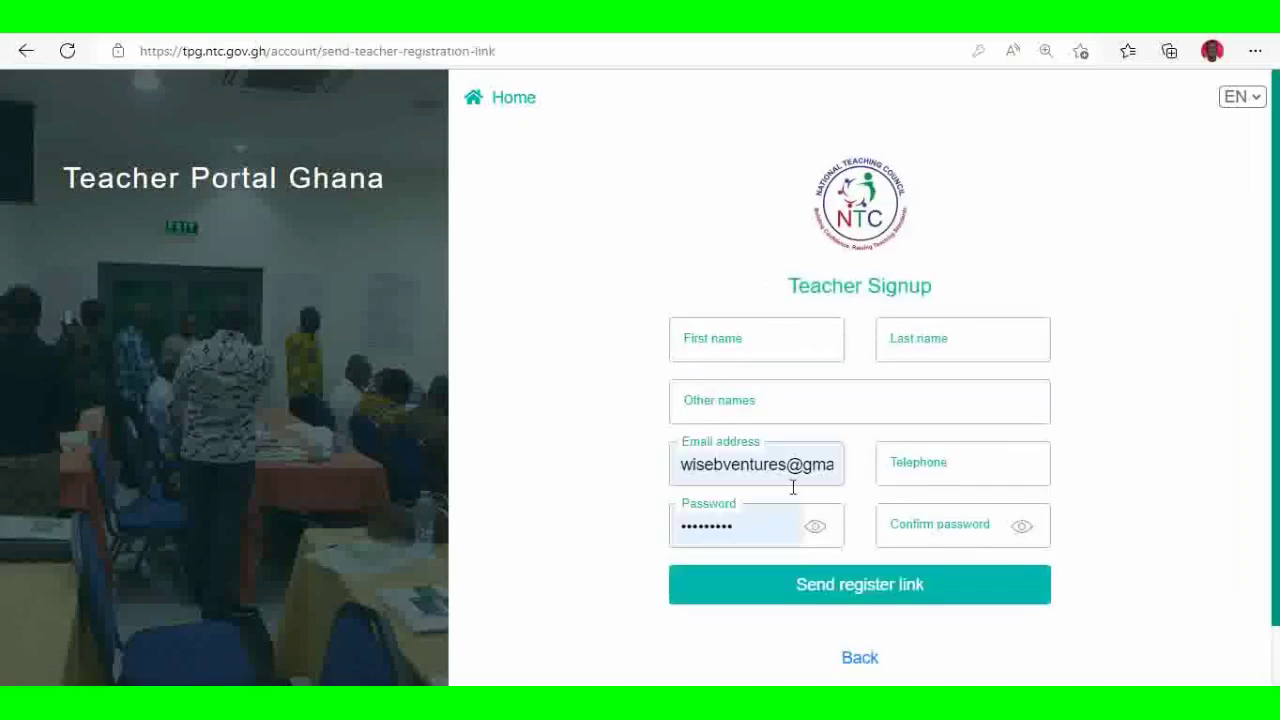
left_click(834, 469)
key("BackSpace")
key("BackSpace")
key("BackSpace")
key("BackSpace")
key("BackSpace")
key("BackSpace")
key("BackSpace")
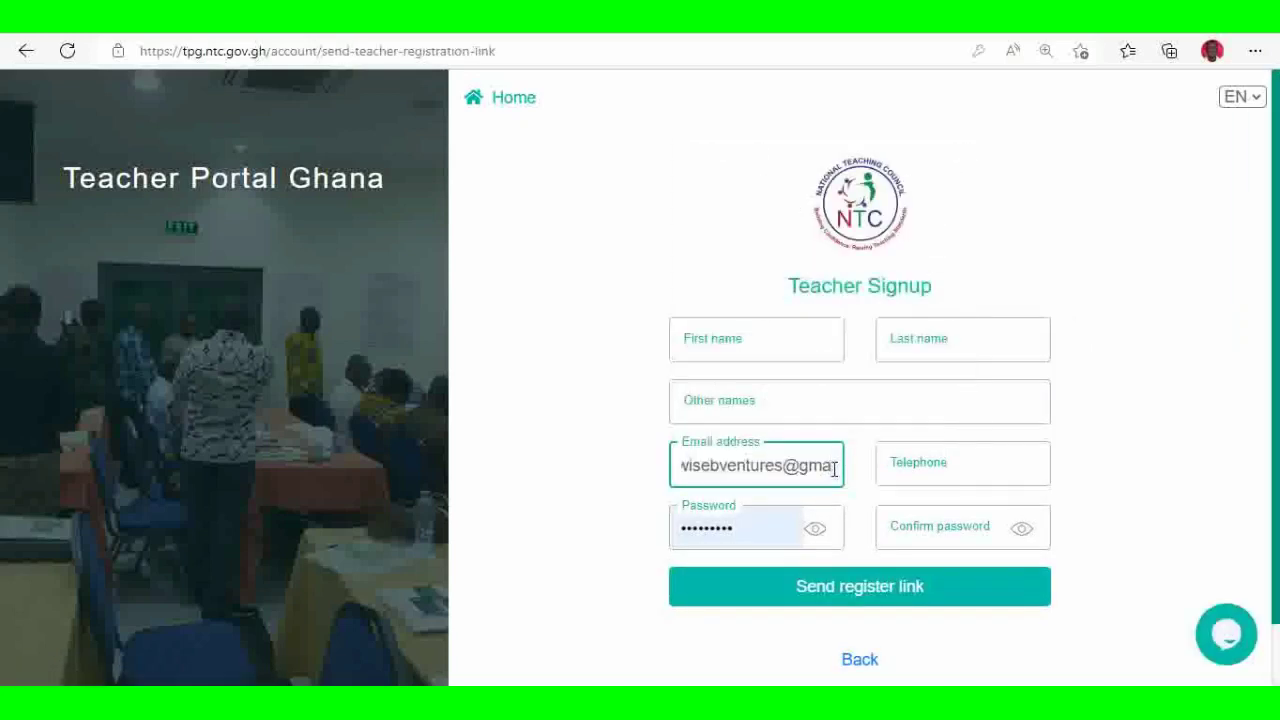
key("BackSpace")
key("BackSpace")
key("BackSpace")
key("BackSpace")
key("BackSpace")
key("BackSpace")
key("BackSpace")
key("BackSpace")
key("BackSpace")
key("BackSpace")
key("BackSpace")
key("BackSpace")
key("BackSpace")
key("BackSpace")
key("BackSpace")
key("BackSpace")
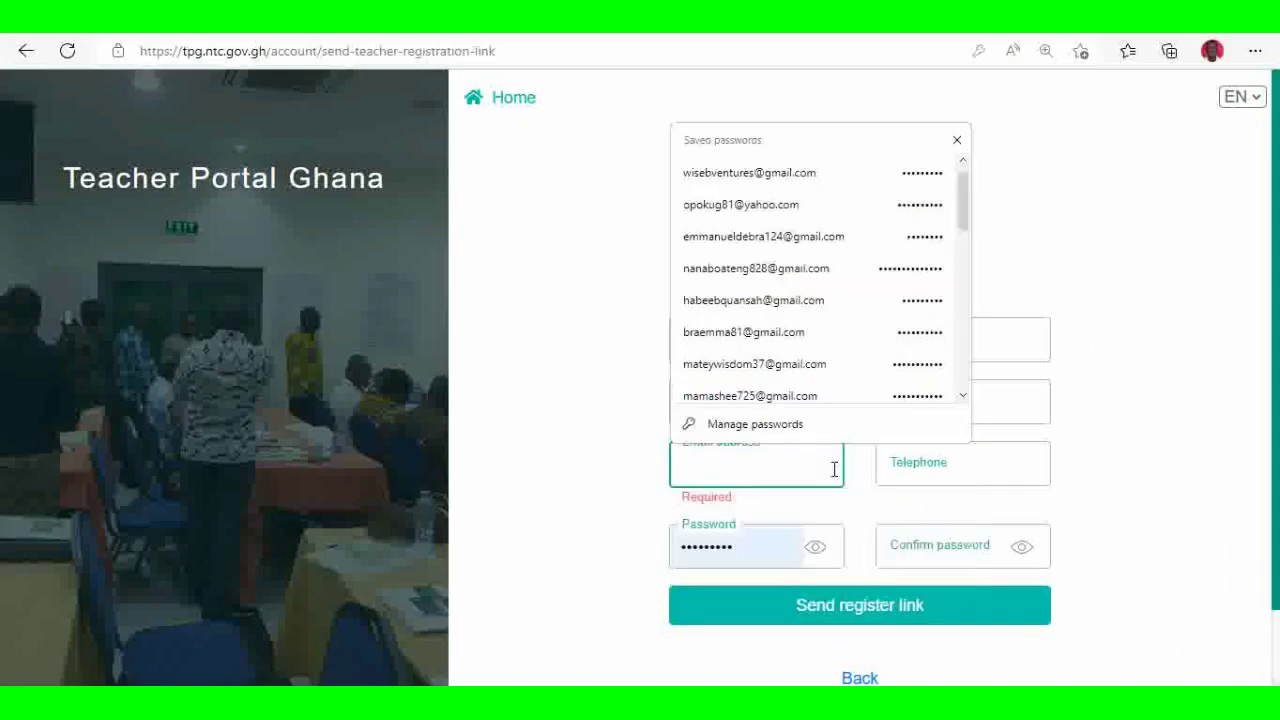
left_click(788, 551)
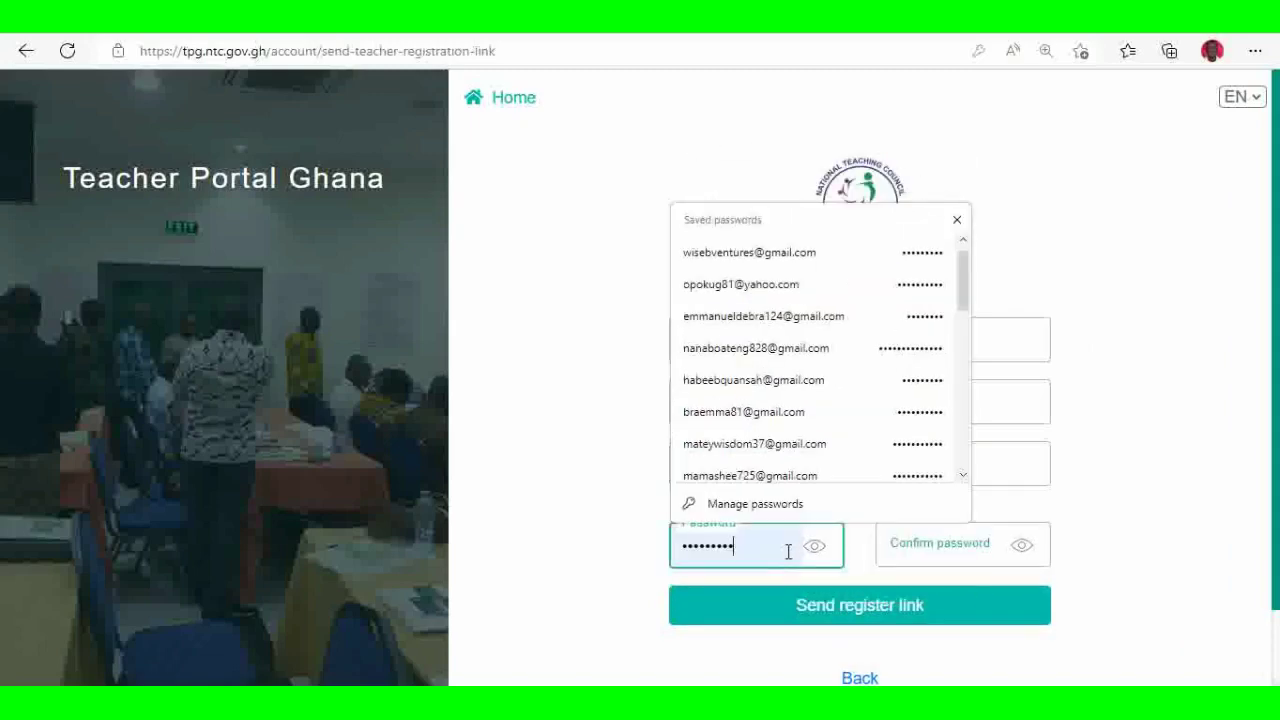
key("BackSpace")
key("BackSpace")
key("BackSpace")
key("BackSpace")
key("BackSpace")
key("BackSpace")
key("BackSpace")
key("BackSpace")
key("BackSpace")
key("BackSpace")
left_click(471, 331)
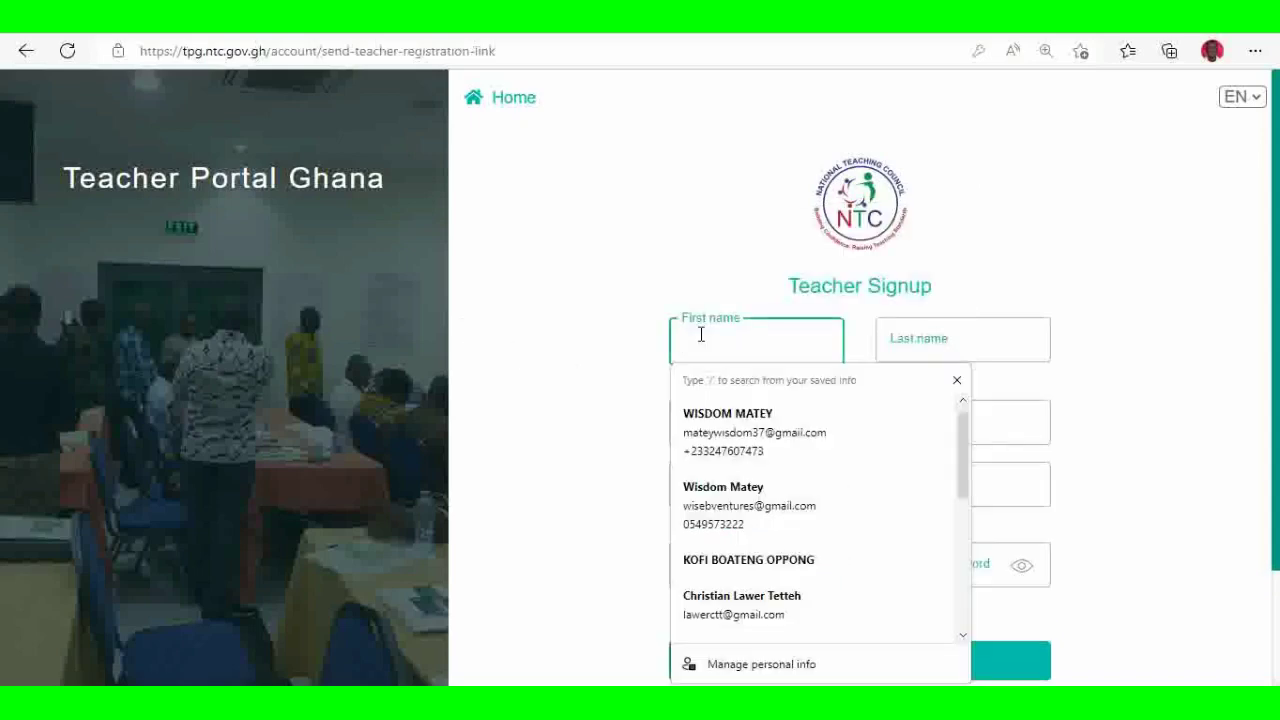
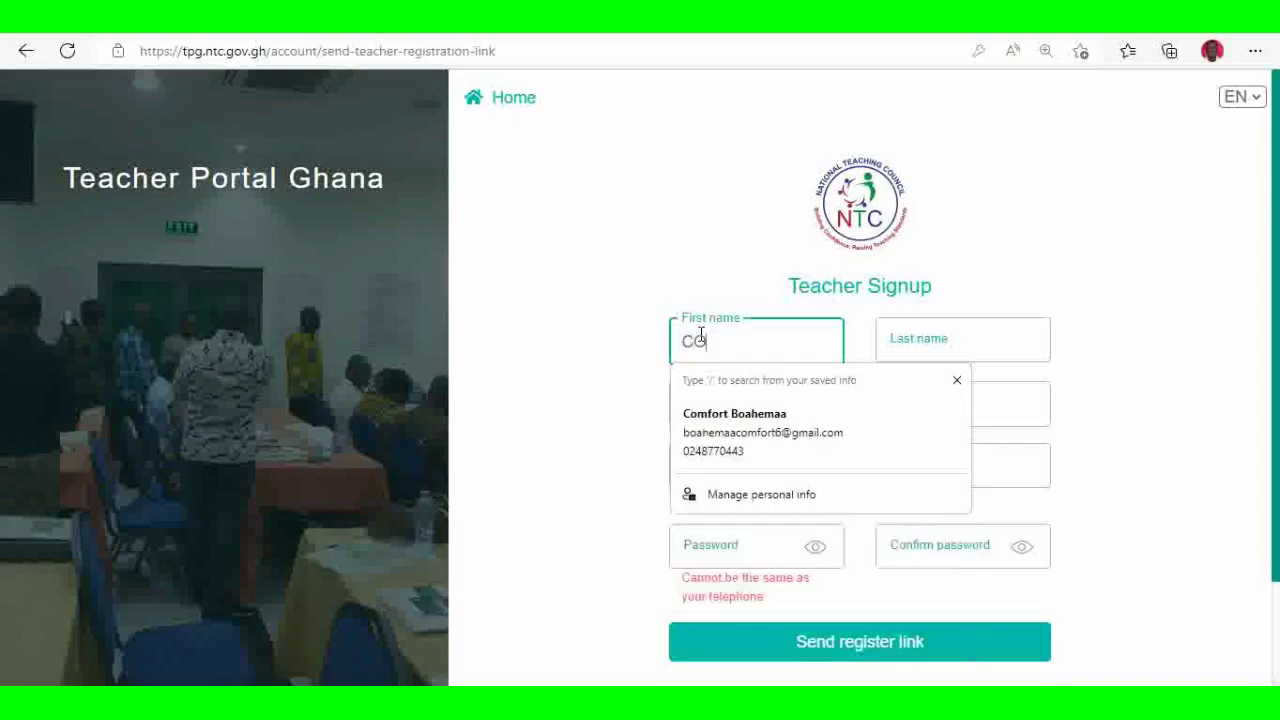
Step: Enter the new teacher's first name and last name on the signup form
left_click(894, 339)
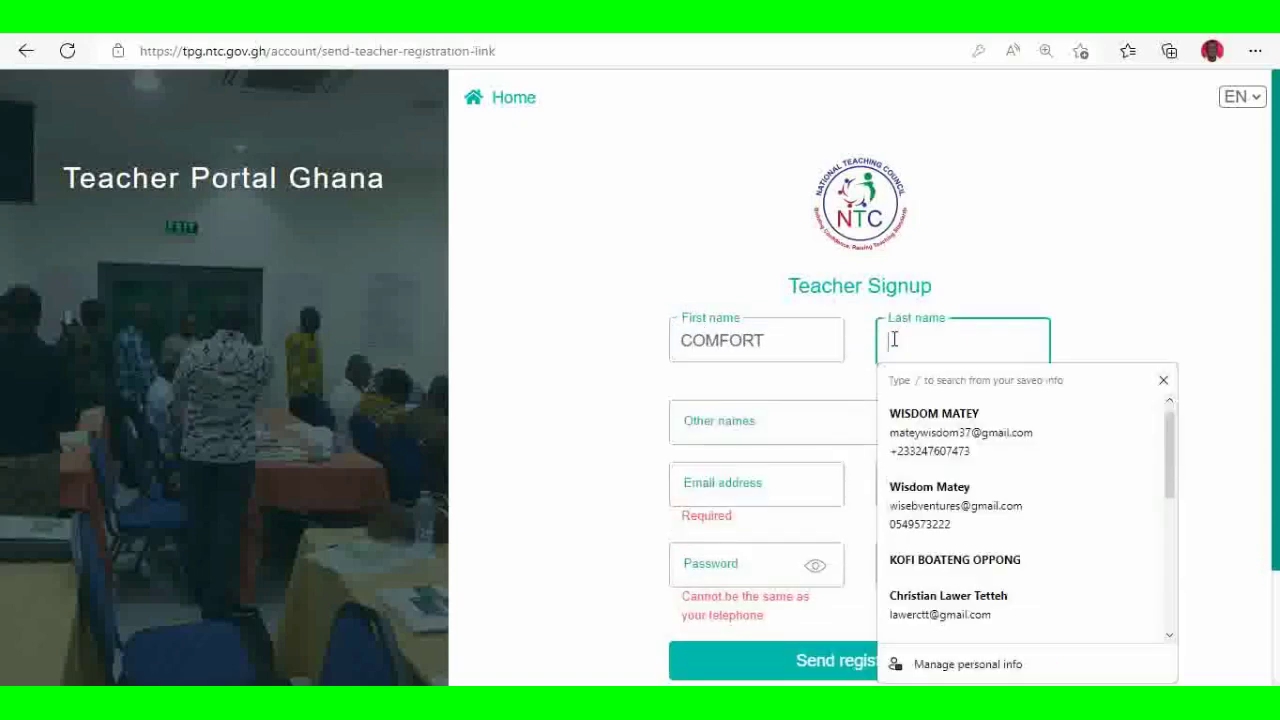
left_click(1006, 220)
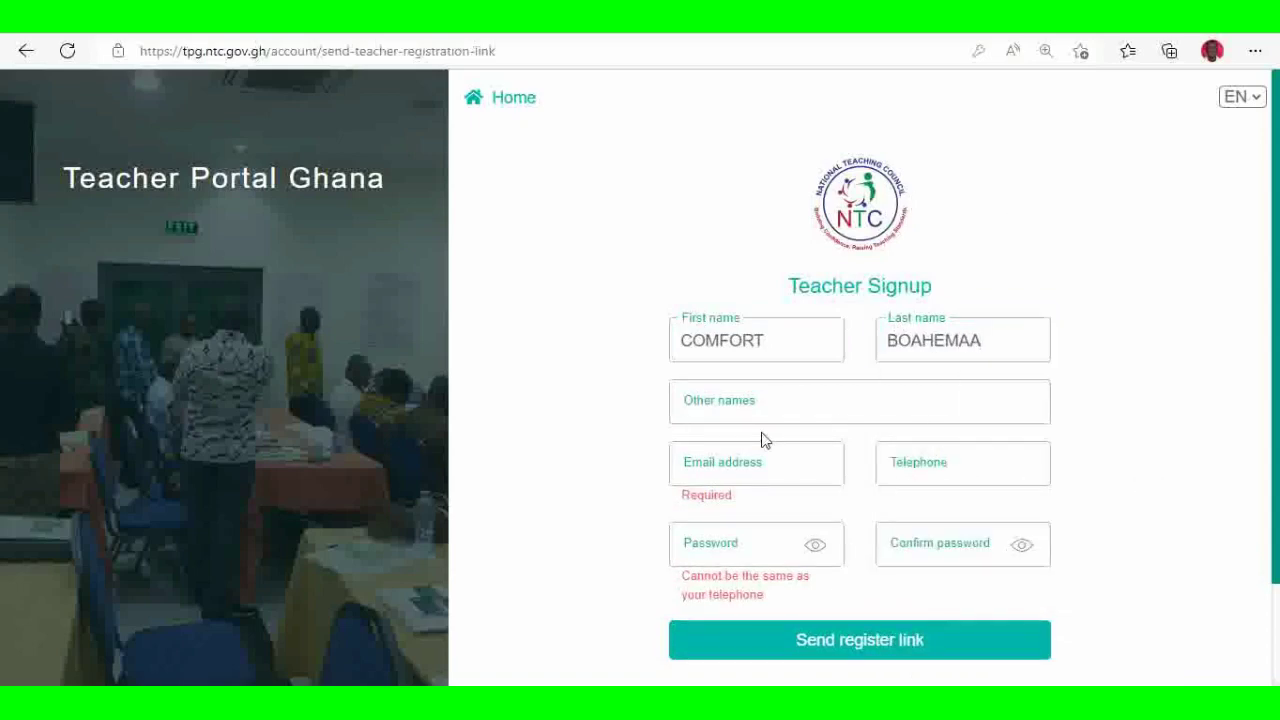
Step: Fill in the teacher's Gmail address and ten-digit telephone number, fixing a mistyped digit
left_click(740, 463)
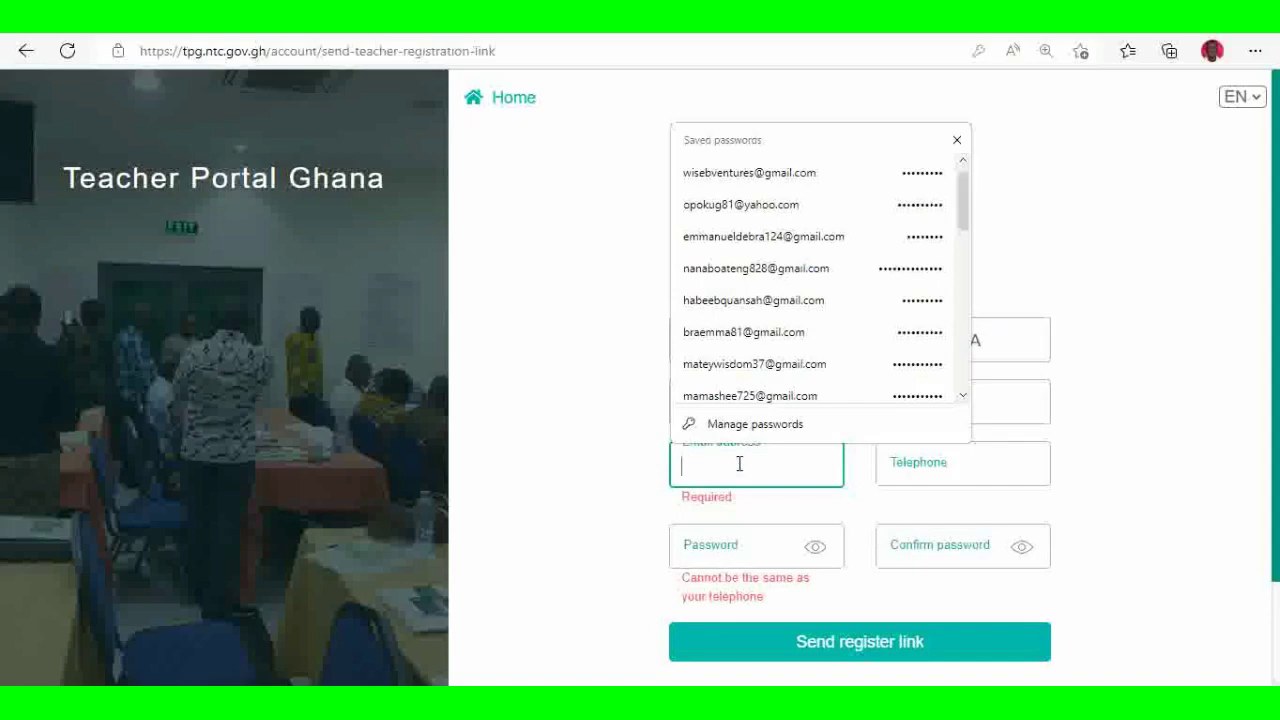
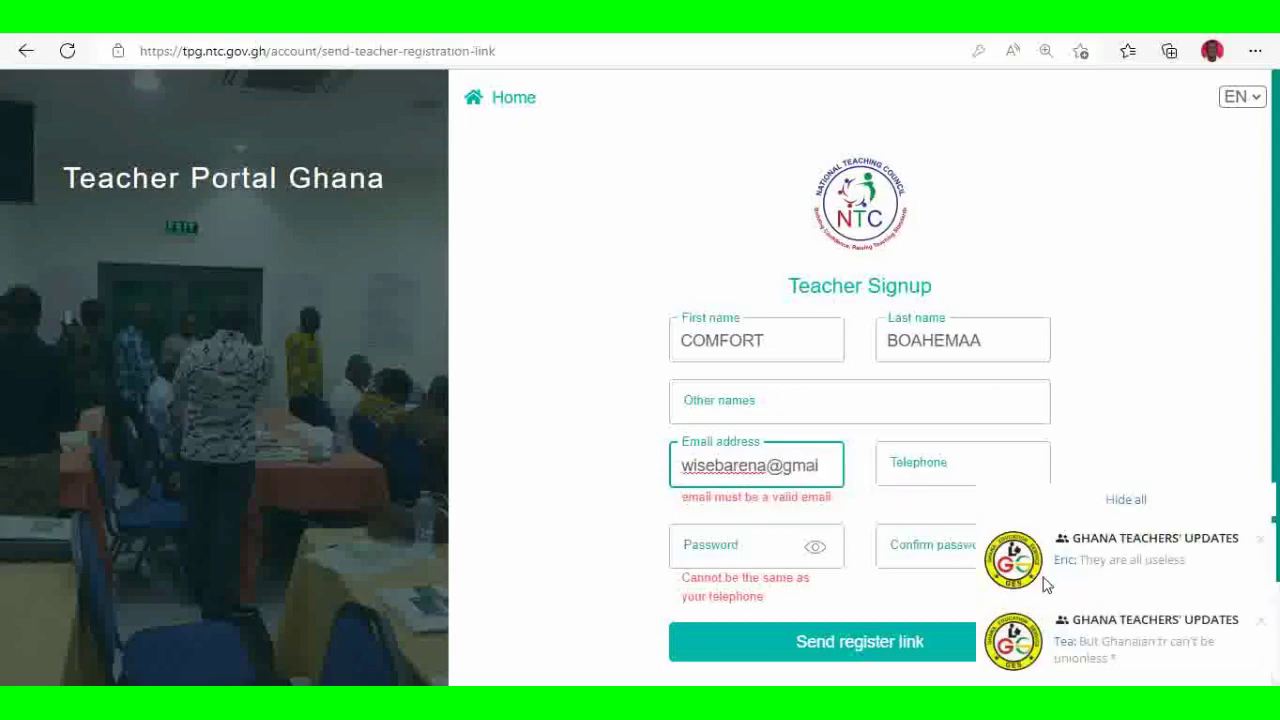
left_click(1187, 509)
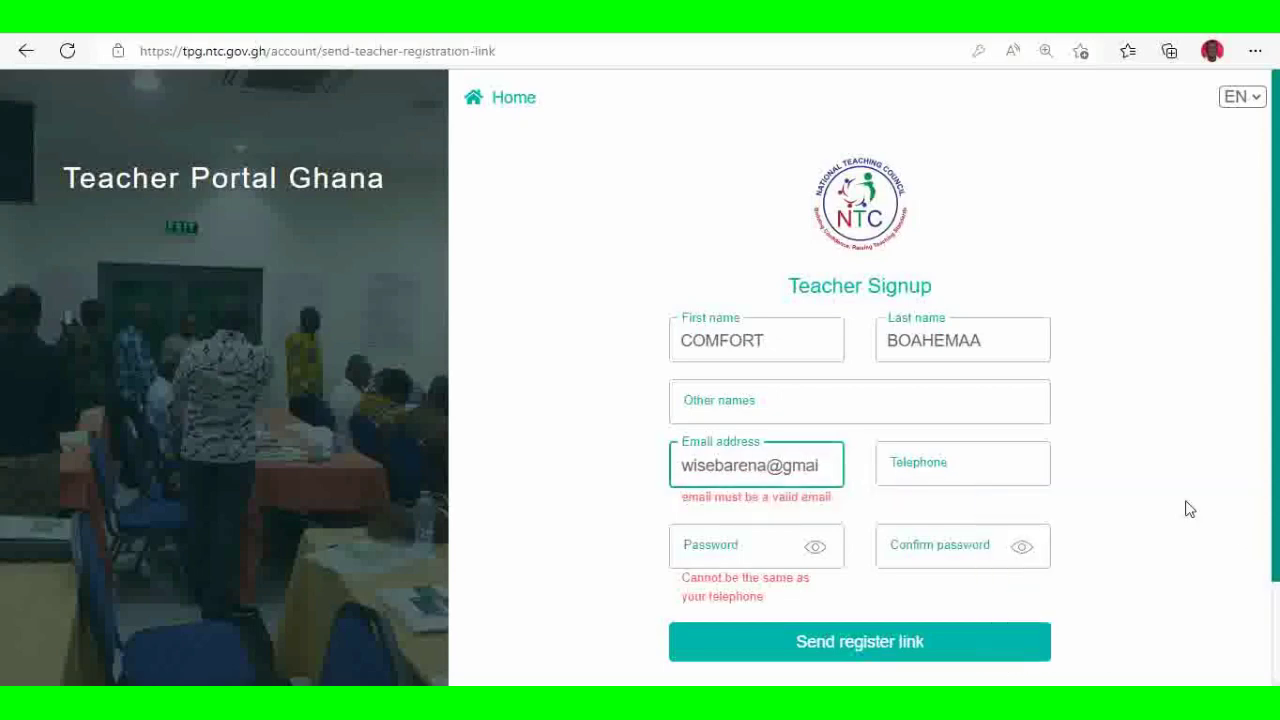
type(".com")
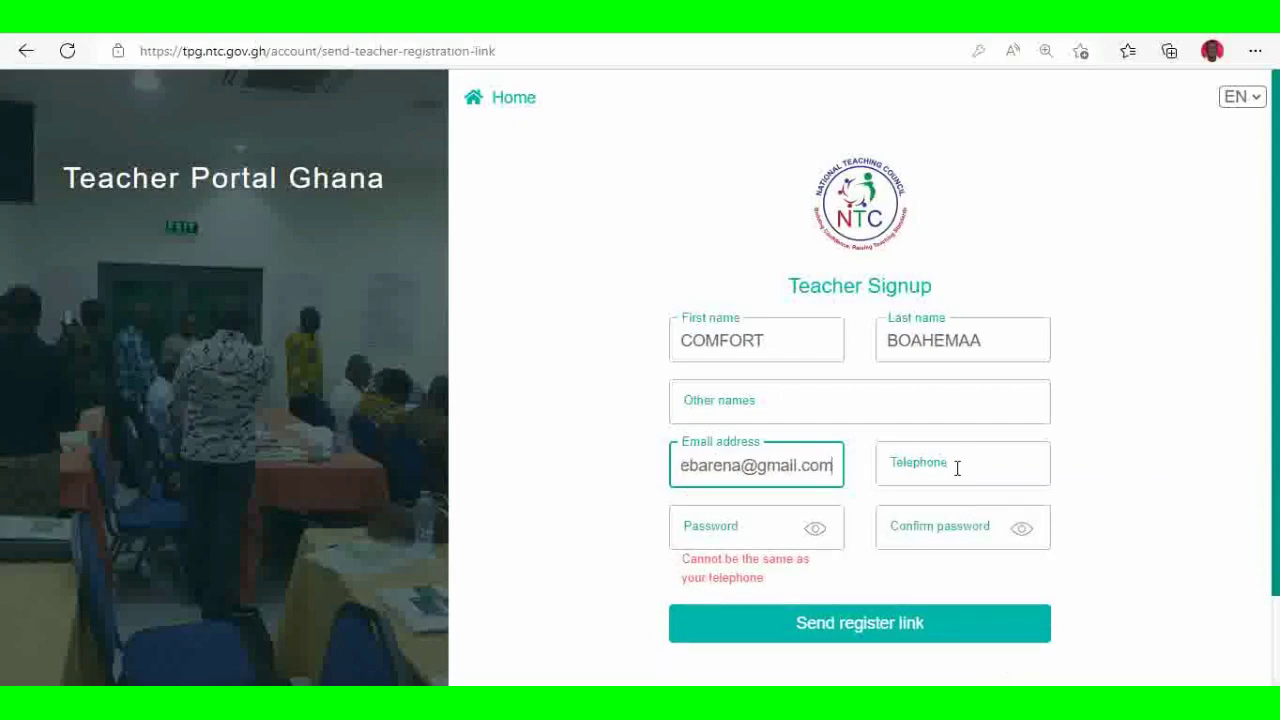
left_click(957, 468)
type("03")
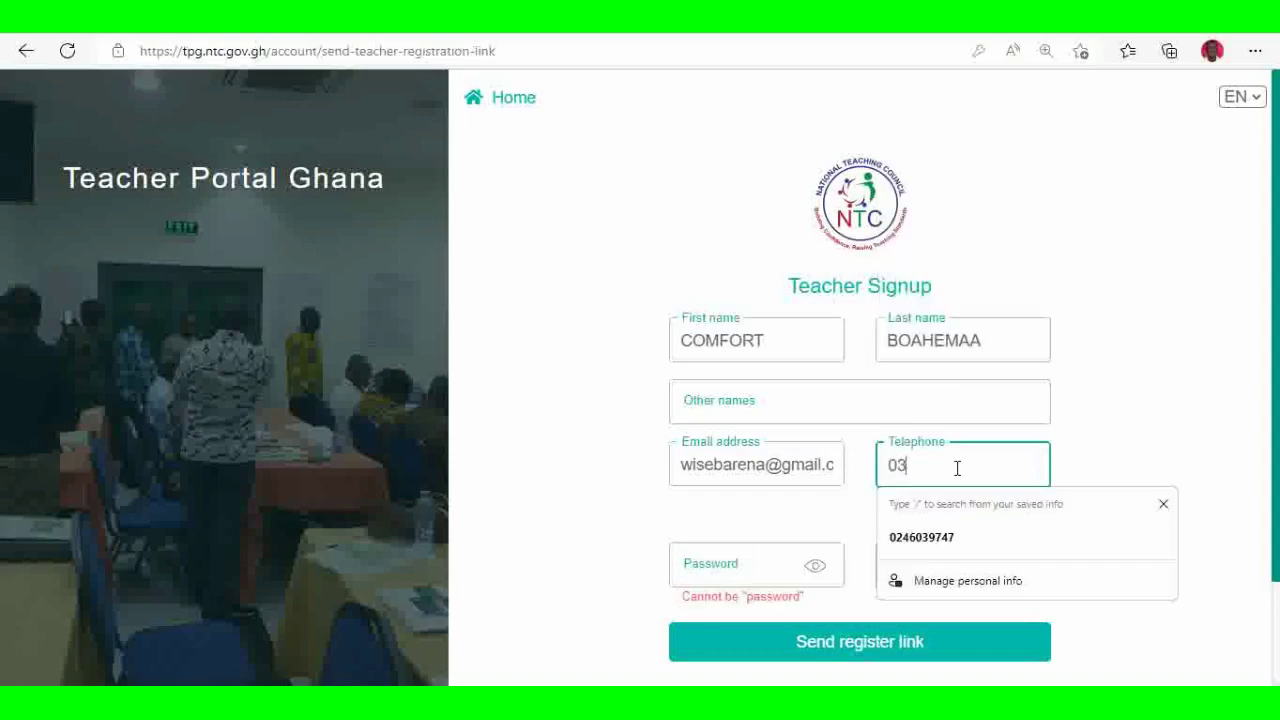
key("BackSpace")
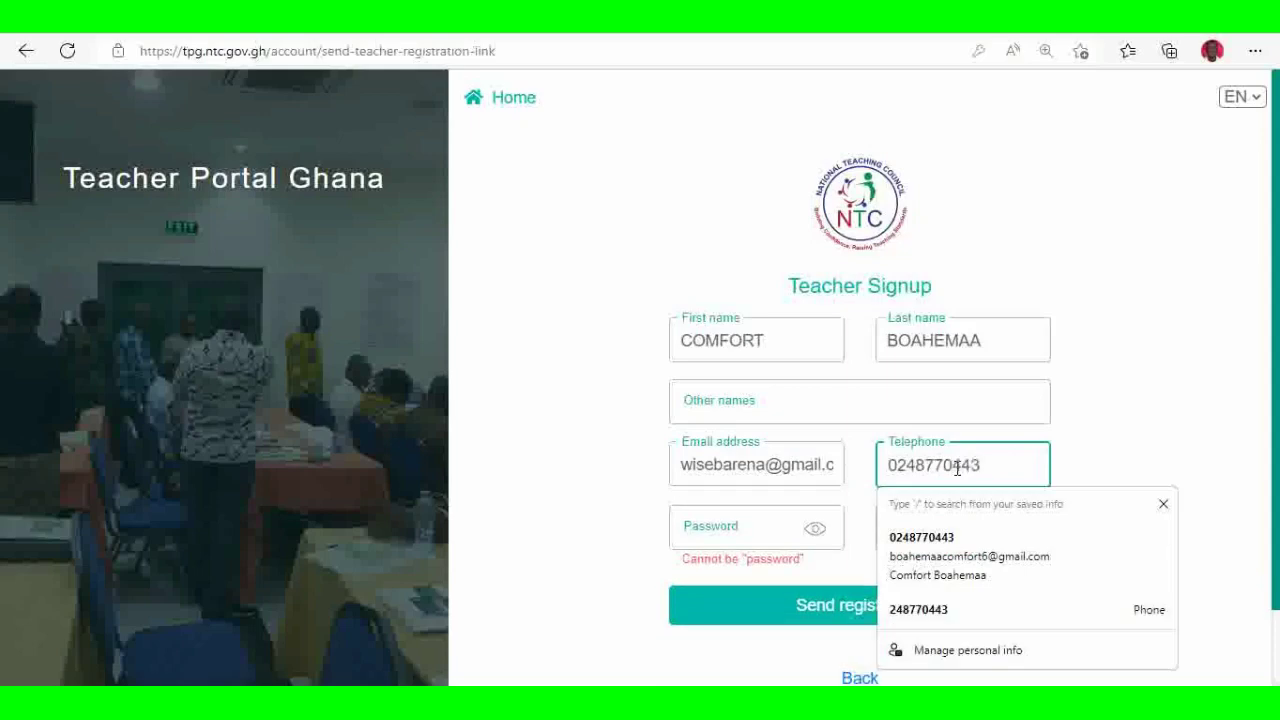
left_click(731, 537)
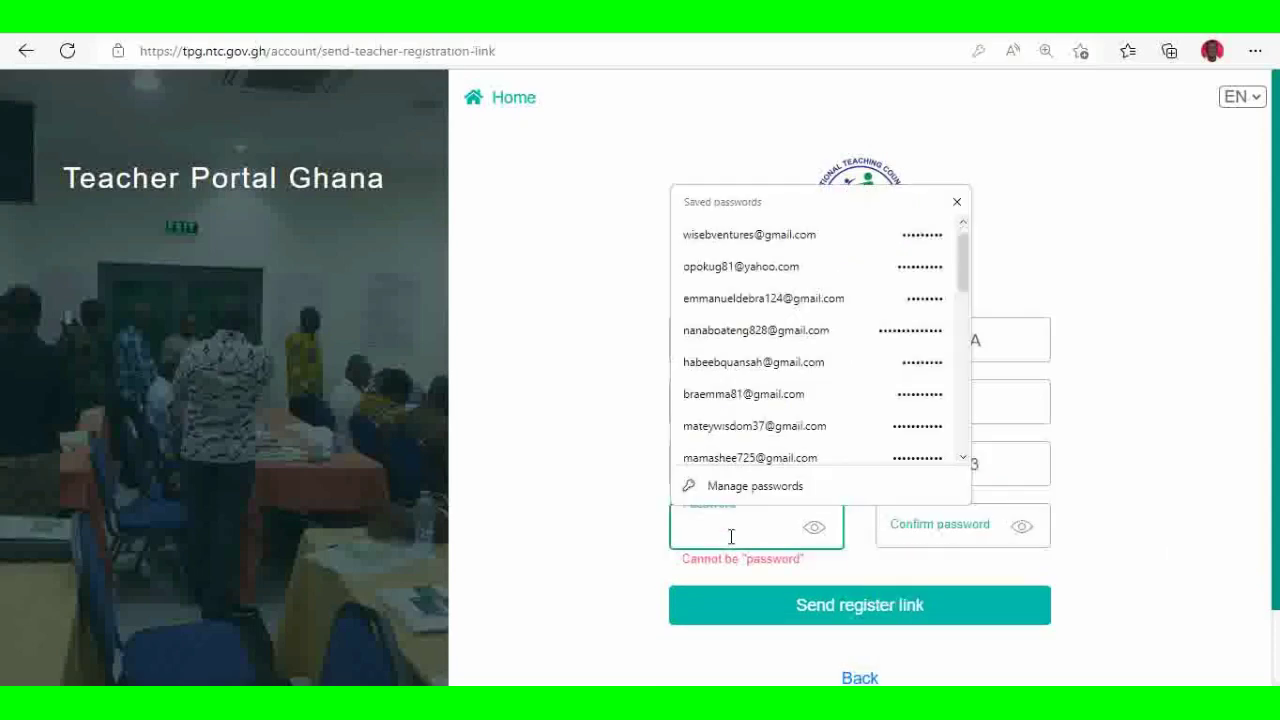
Step: Enter a password and matching confirmation, then attempt to send the register link
type("1")
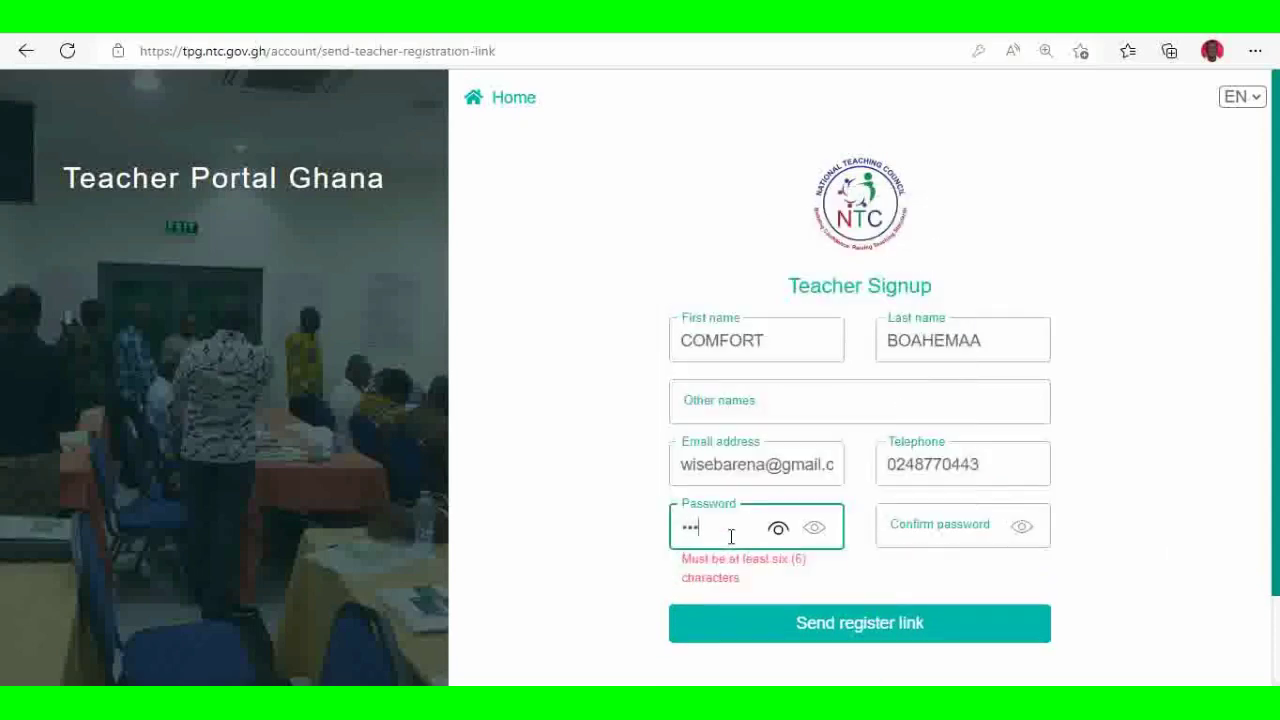
type("••••••")
left_click(915, 528)
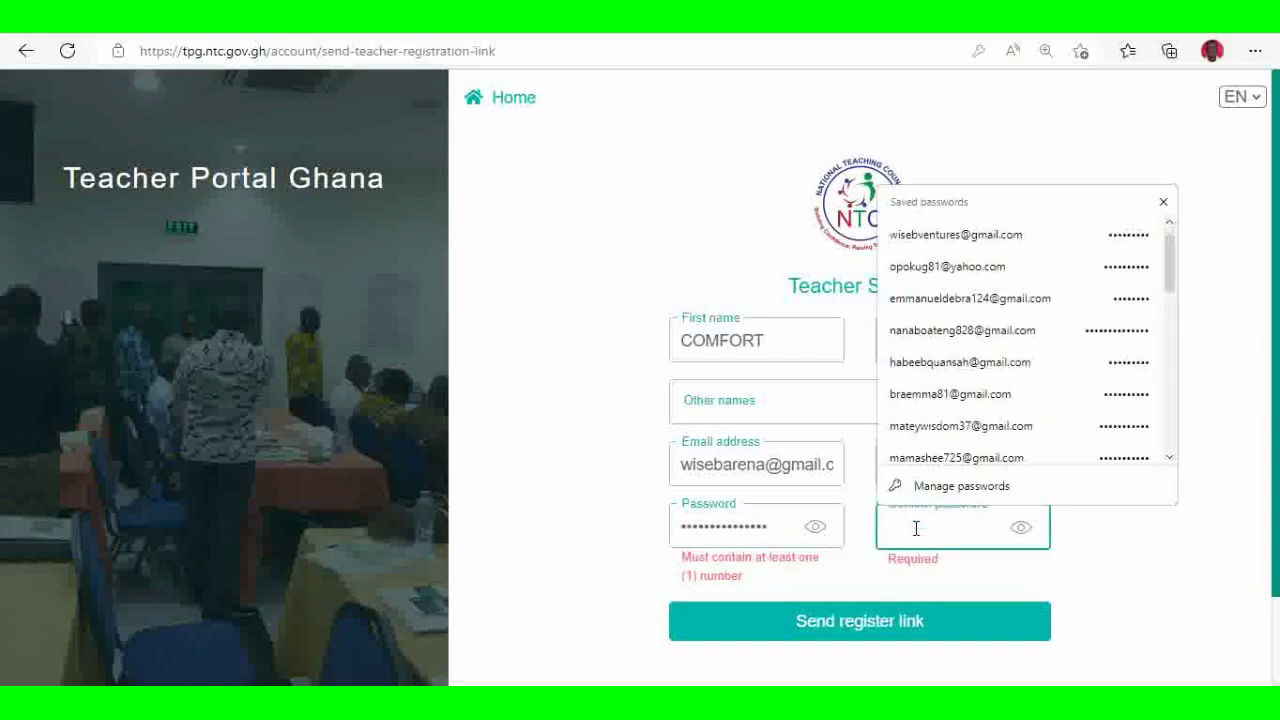
type("•")
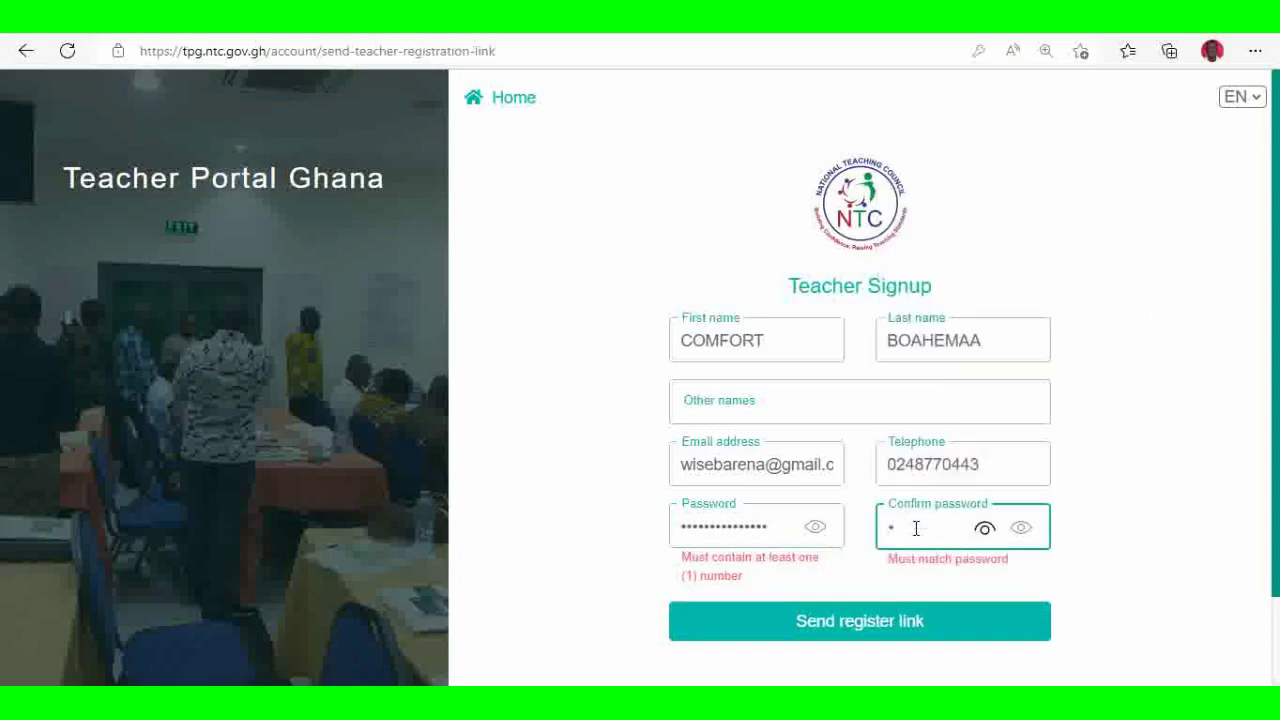
type("•••••••••")
left_click(777, 526)
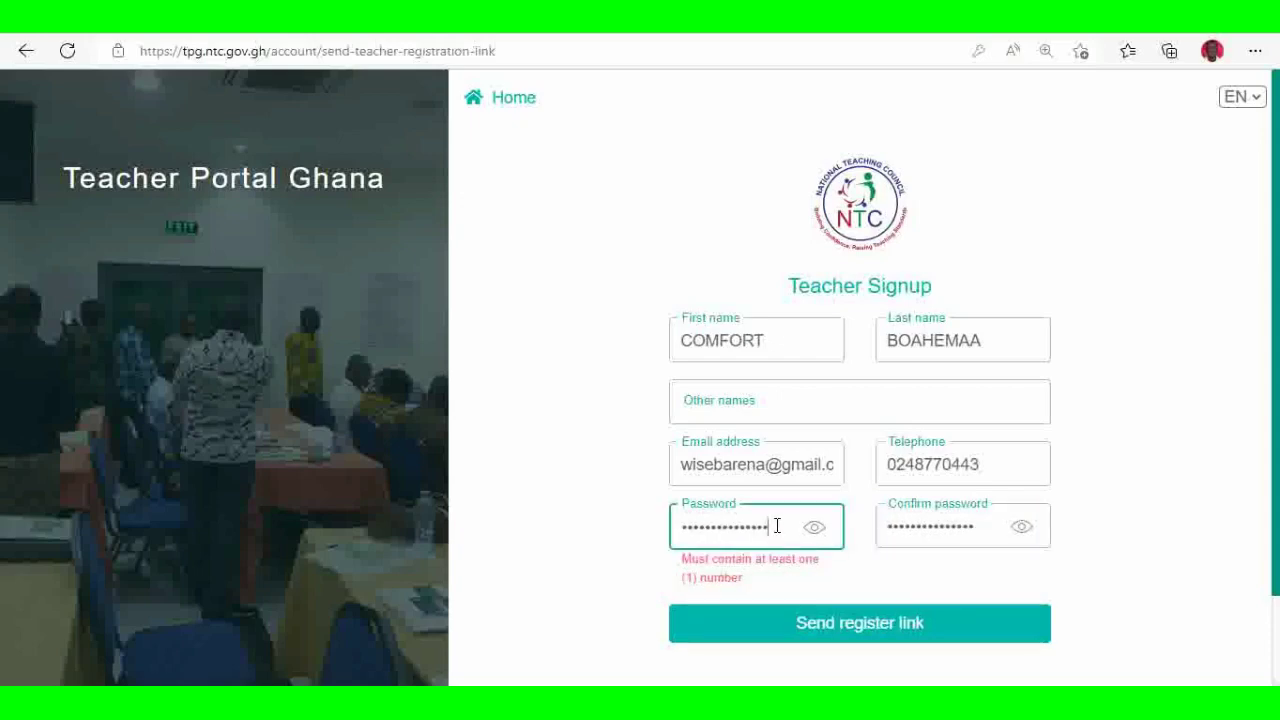
type("••")
left_click(985, 530)
type("•")
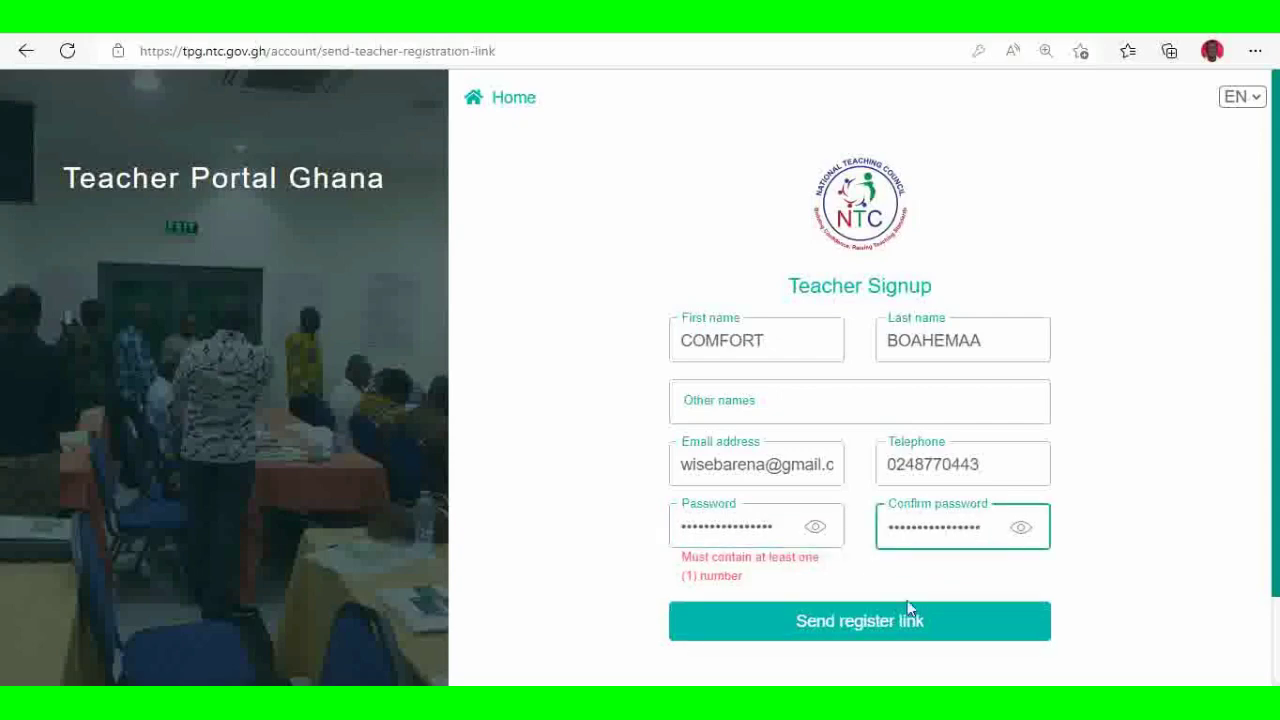
left_click(830, 627)
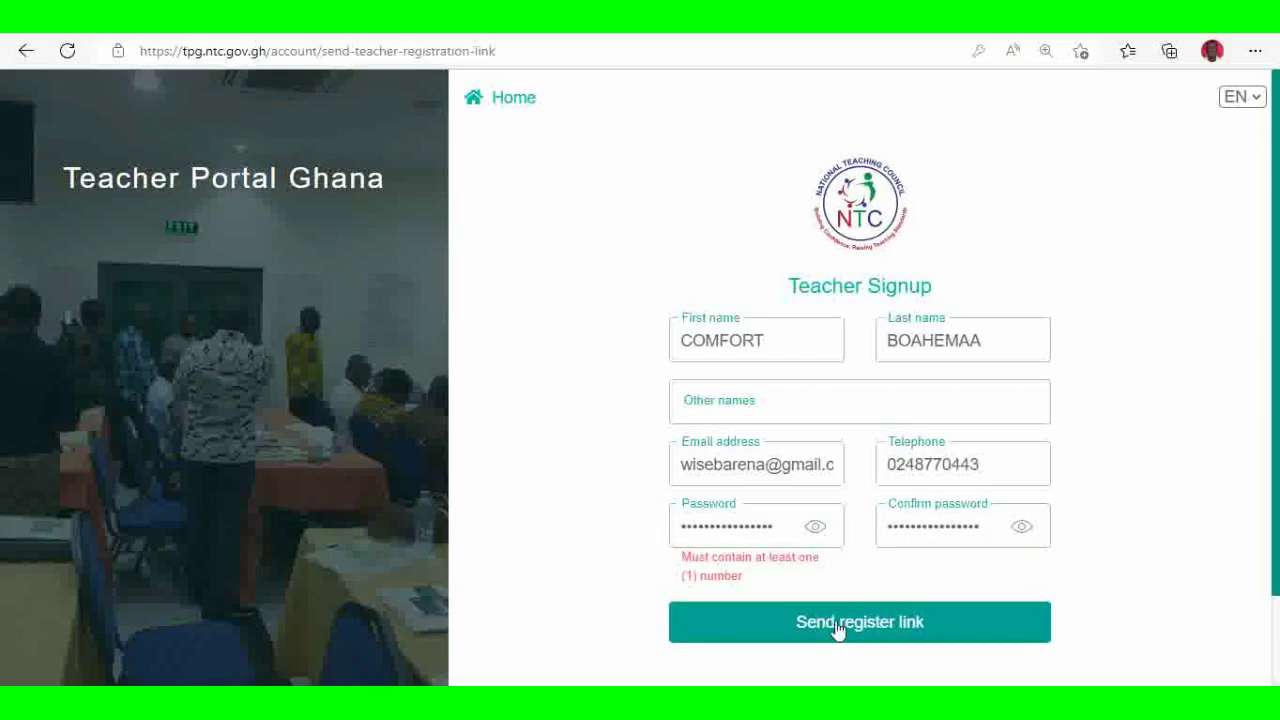
left_click(851, 623)
Step: Append the digit 1 to both password fields and submit to send the registration link
left_click(785, 527)
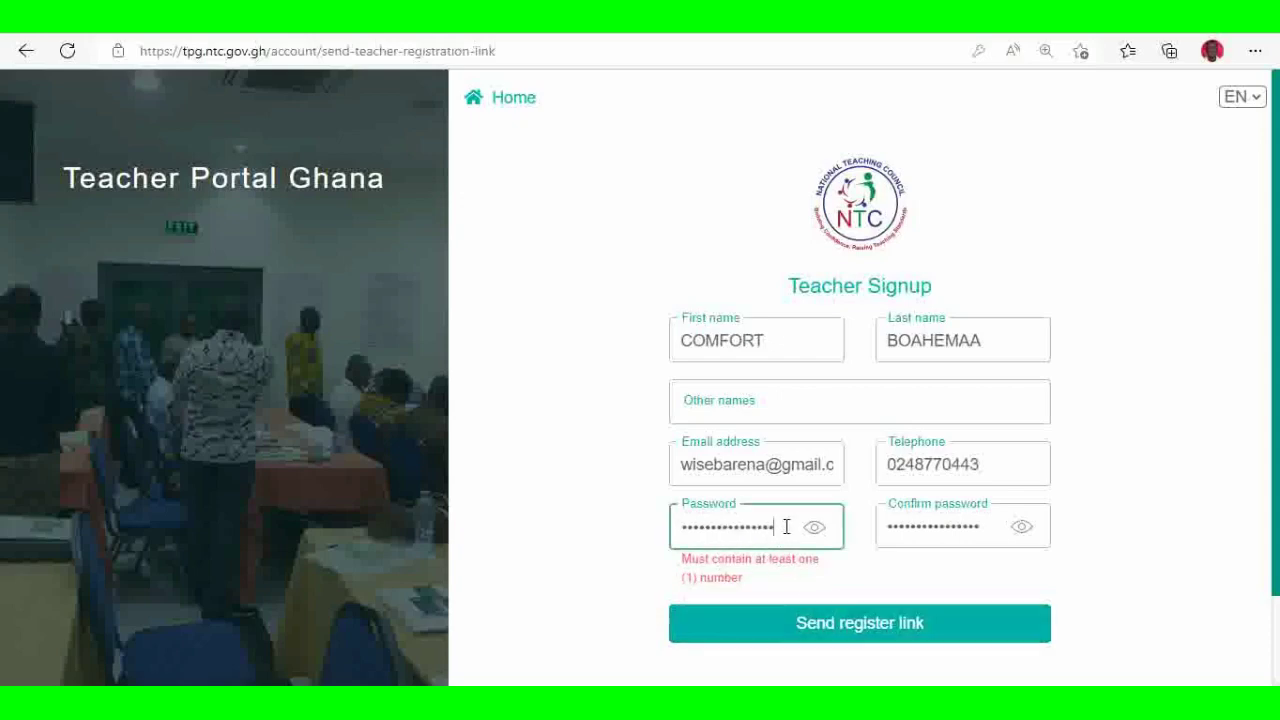
type("1")
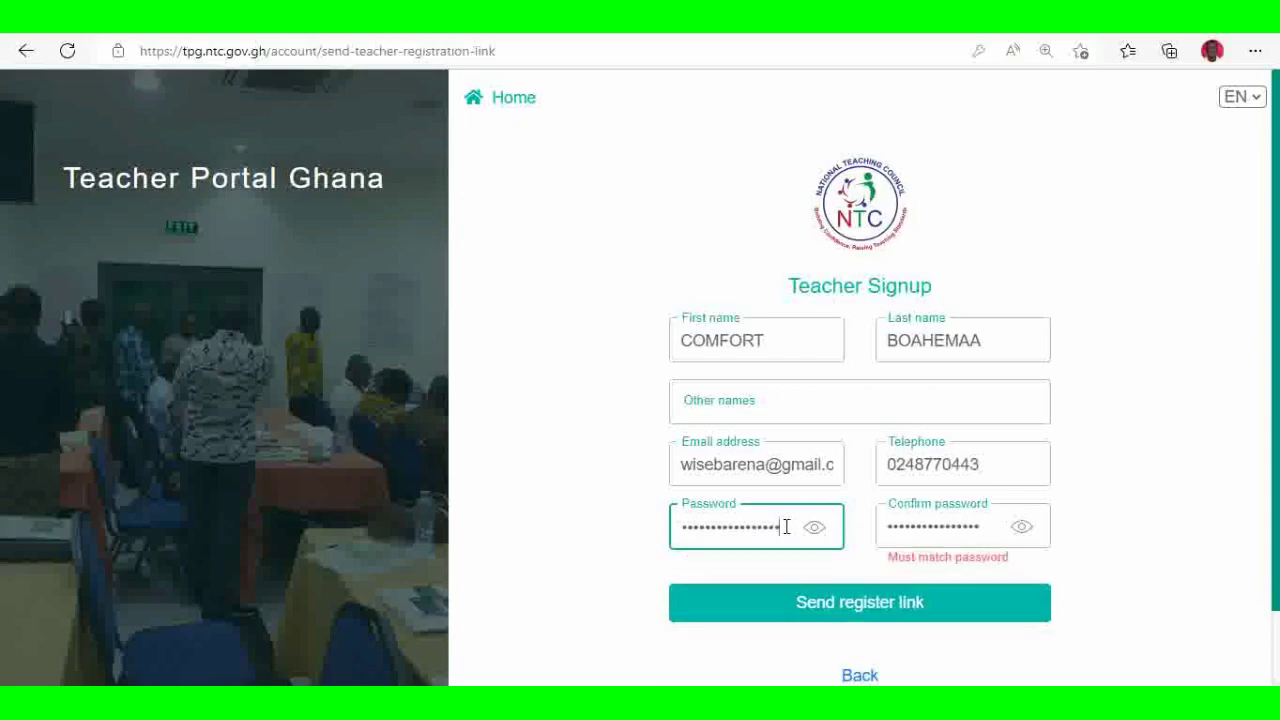
left_click(983, 527)
type("1")
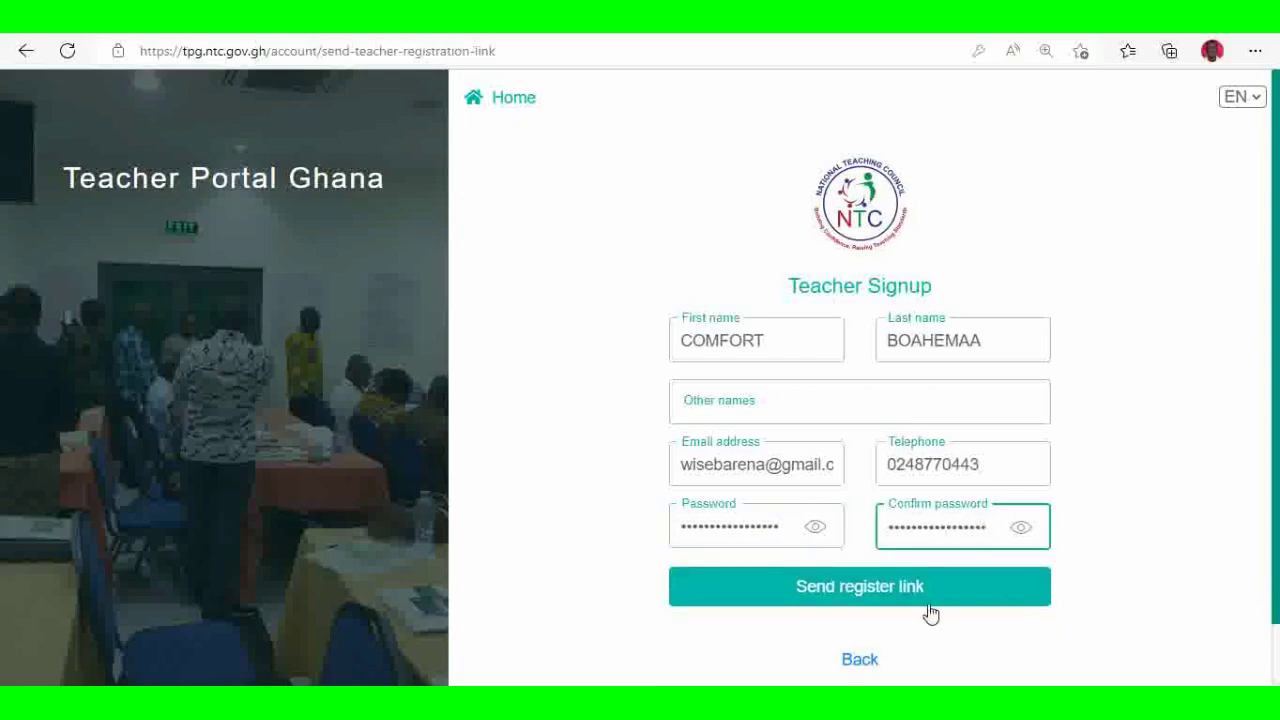
left_click(862, 588)
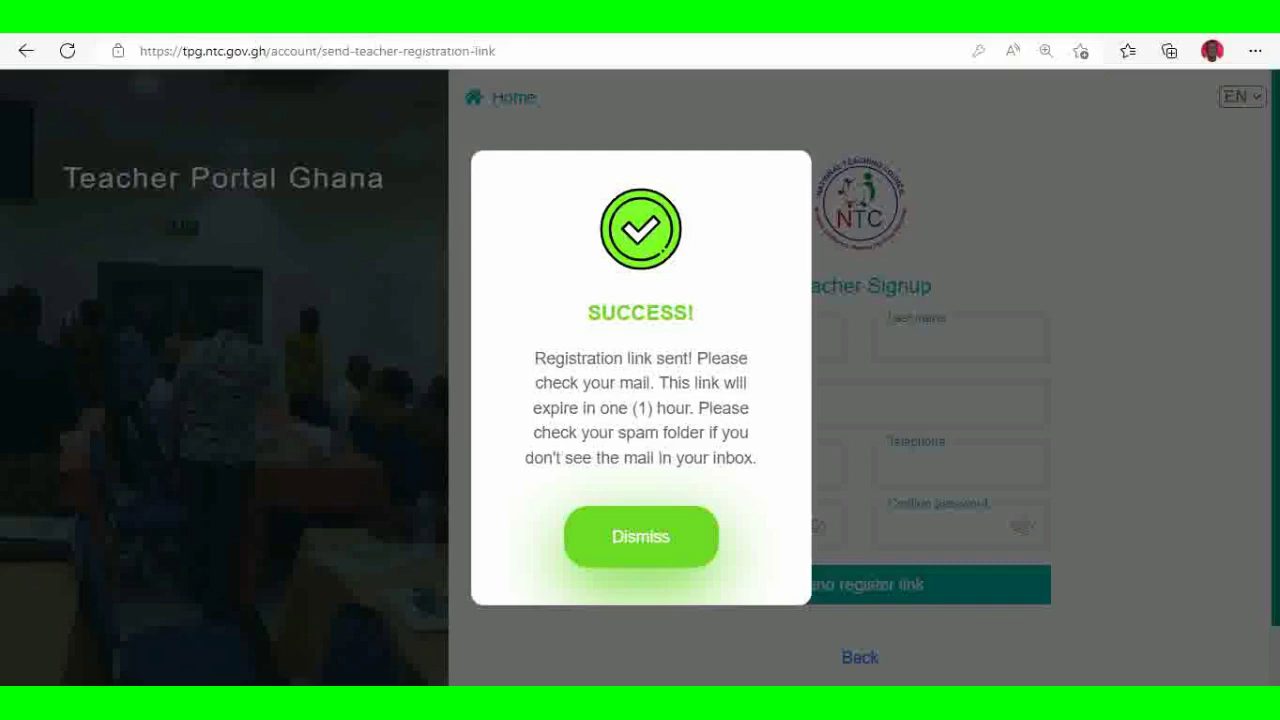
Step: After the success message, switch to the Gmail inbox holding the NTC TPG email
left_click(345, 16)
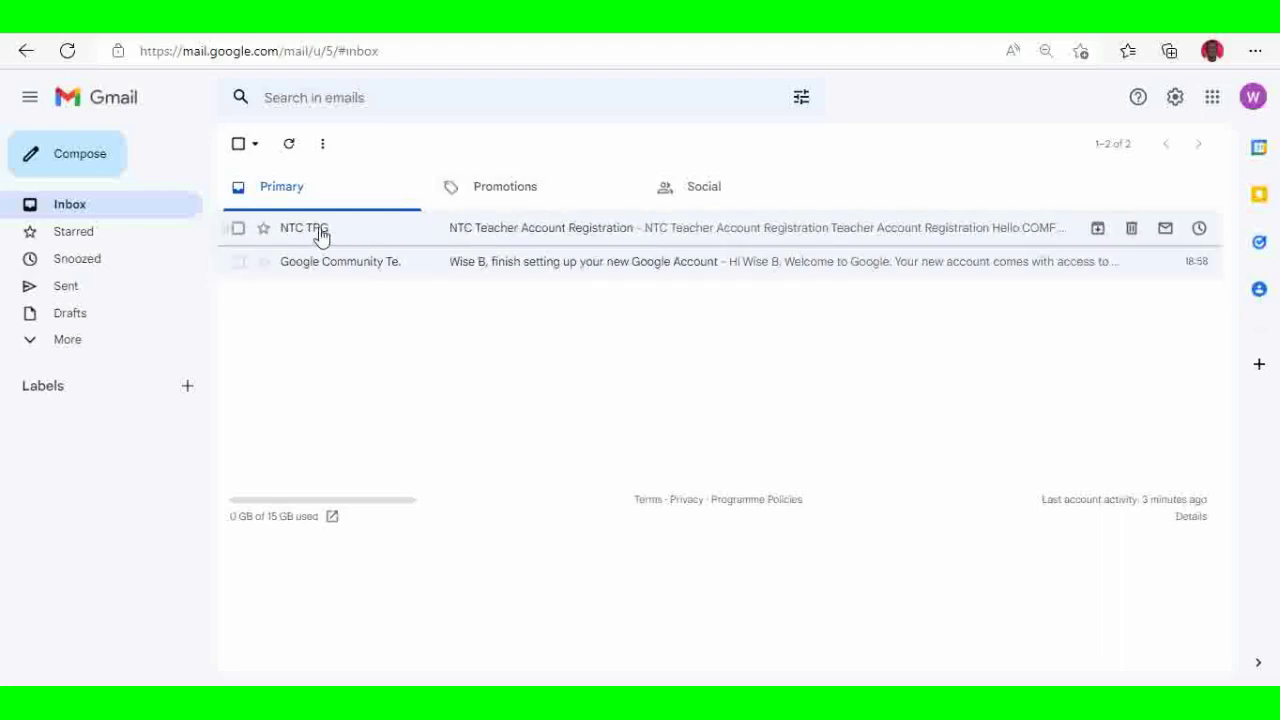
Step: Read the NTC Teacher Account Registration email, scrolling down to its Complete Registration link
left_click(534, 234)
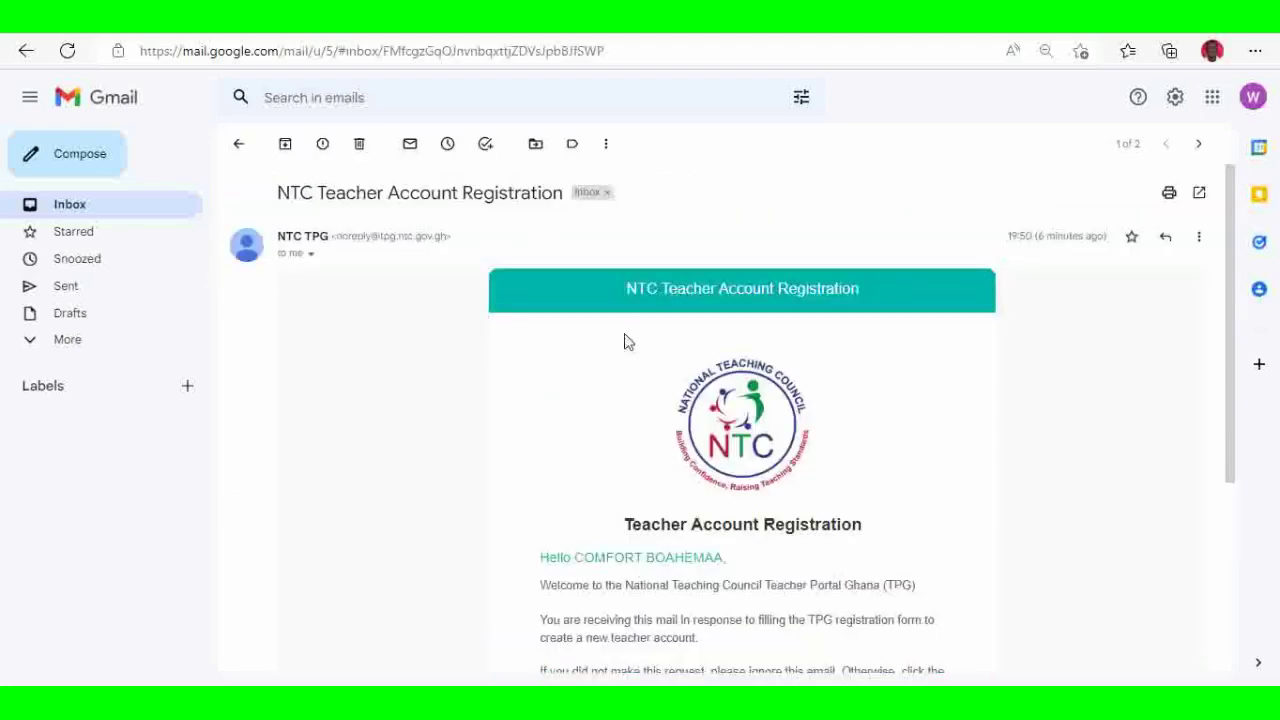
key("ctrl+0")
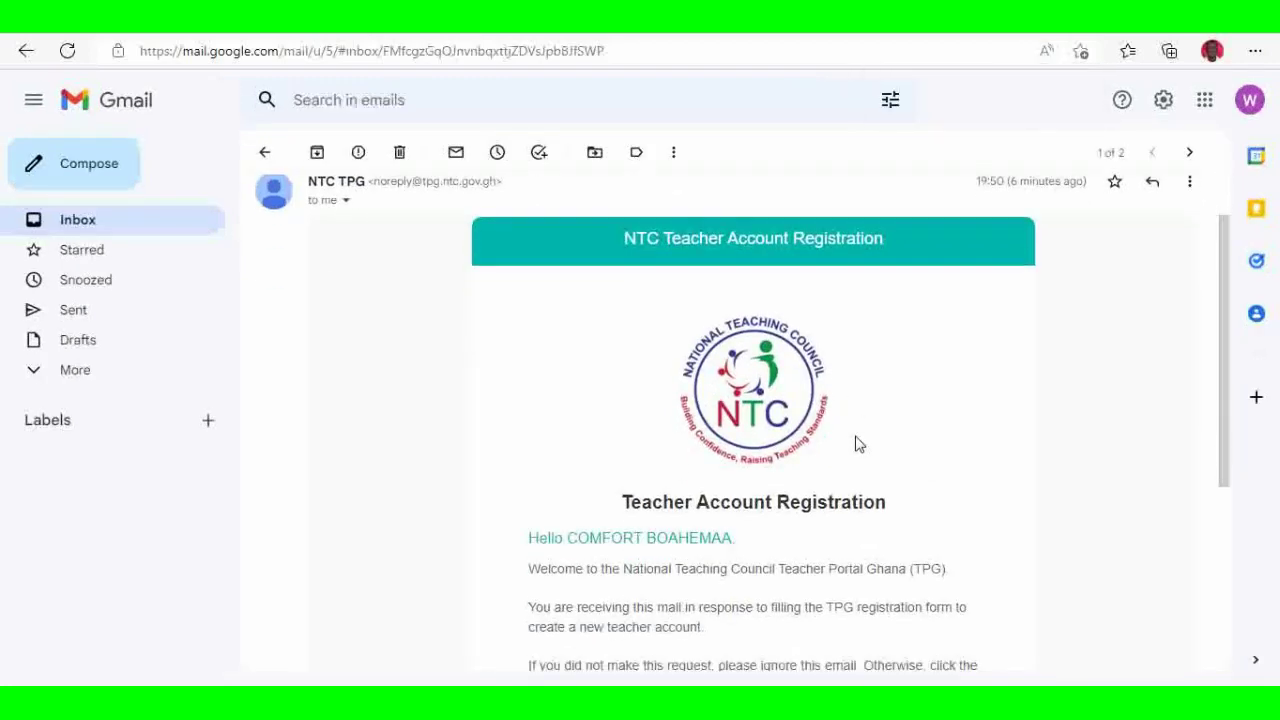
scroll(875, 270, "down", 1)
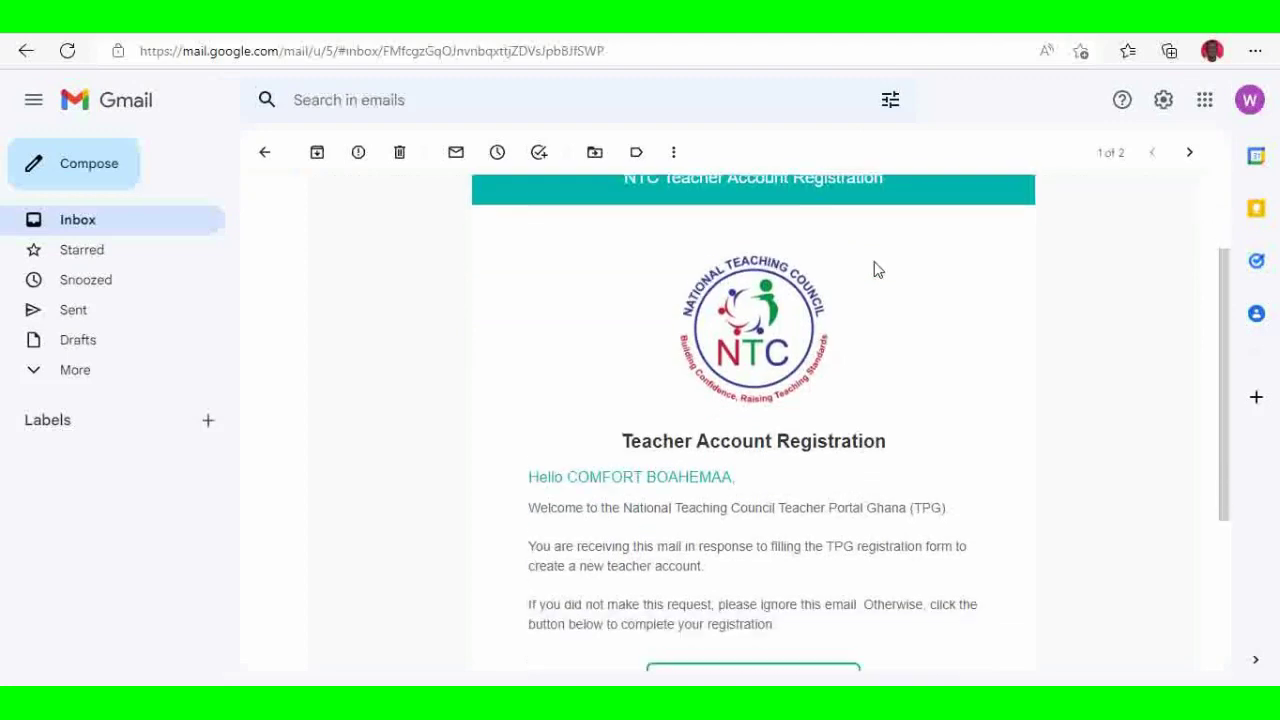
scroll(875, 270, "down", 1)
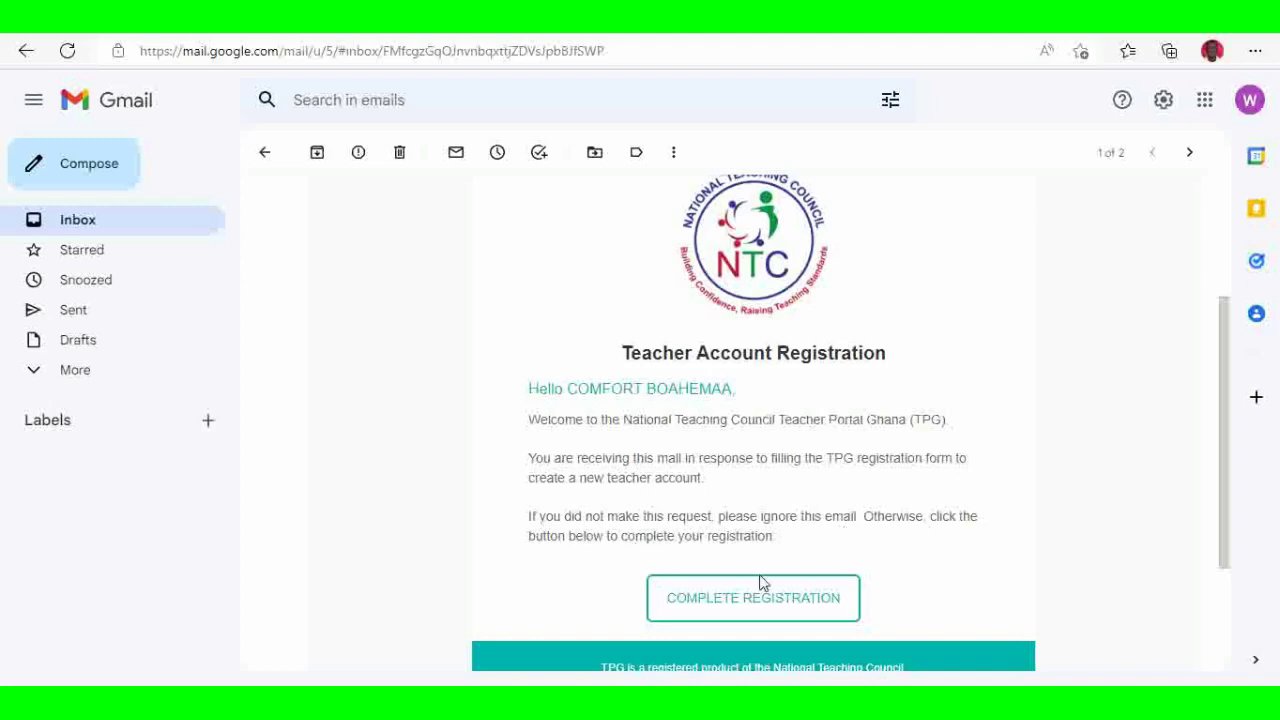
scroll(808, 548, "down", 1)
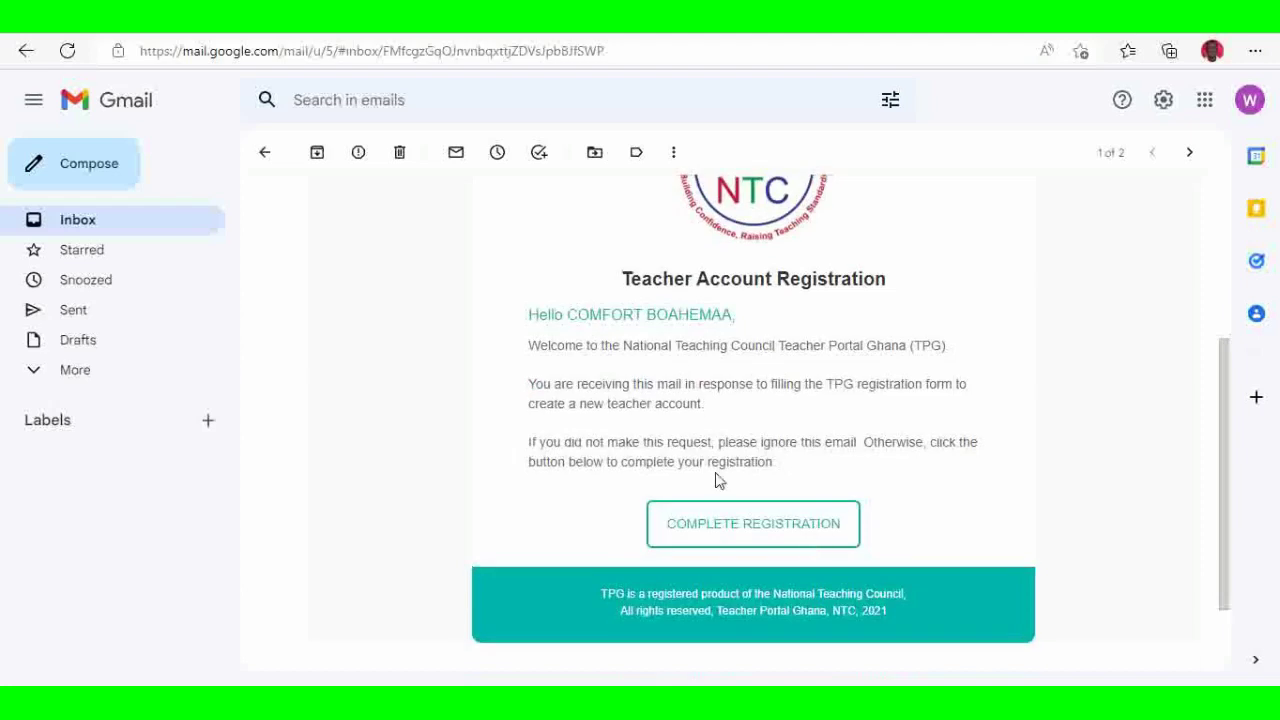
Step: Complete registration through the email link, dismiss the Ghana Teachers' Updates popup, and begin teacher profile setup
left_click(742, 532)
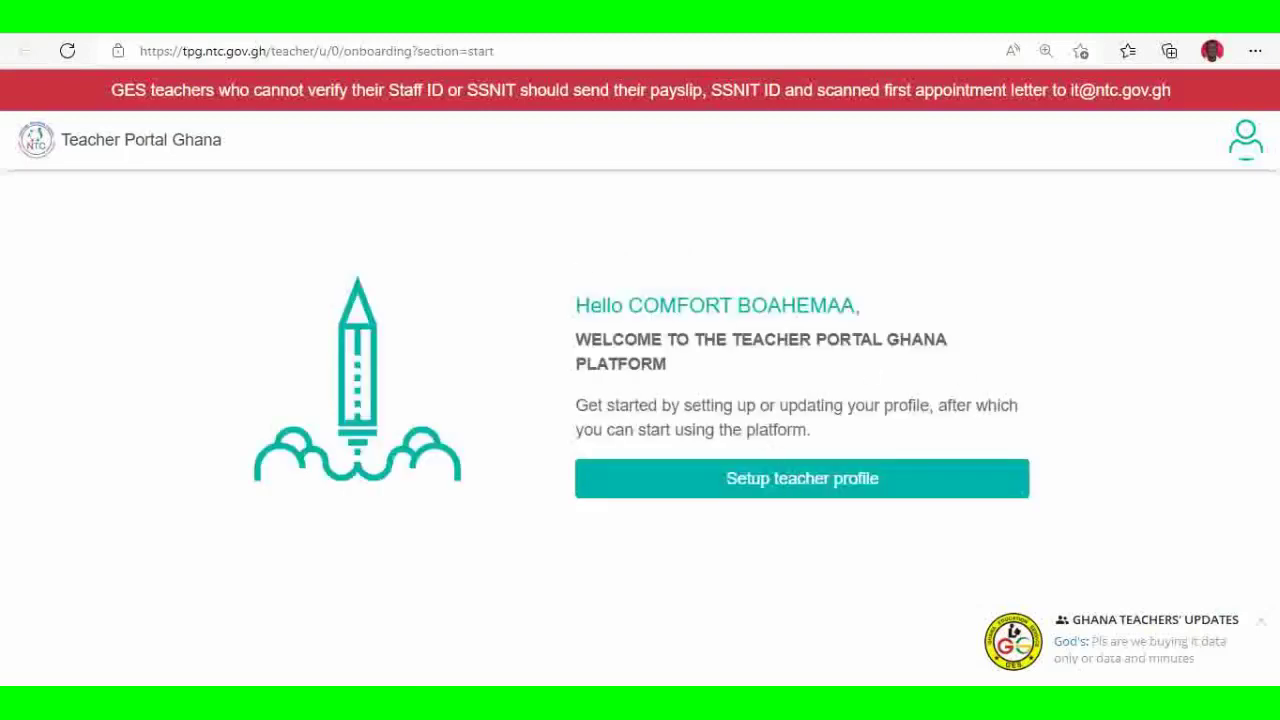
left_click(1263, 622)
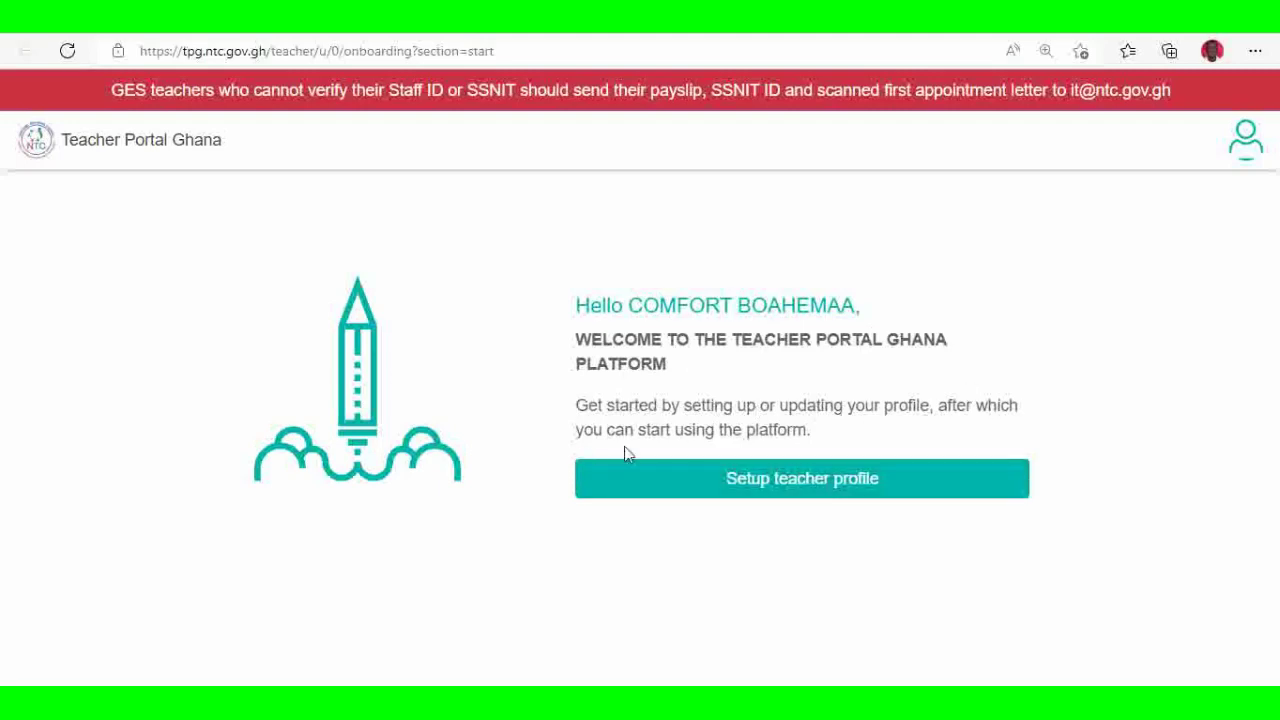
left_click(840, 497)
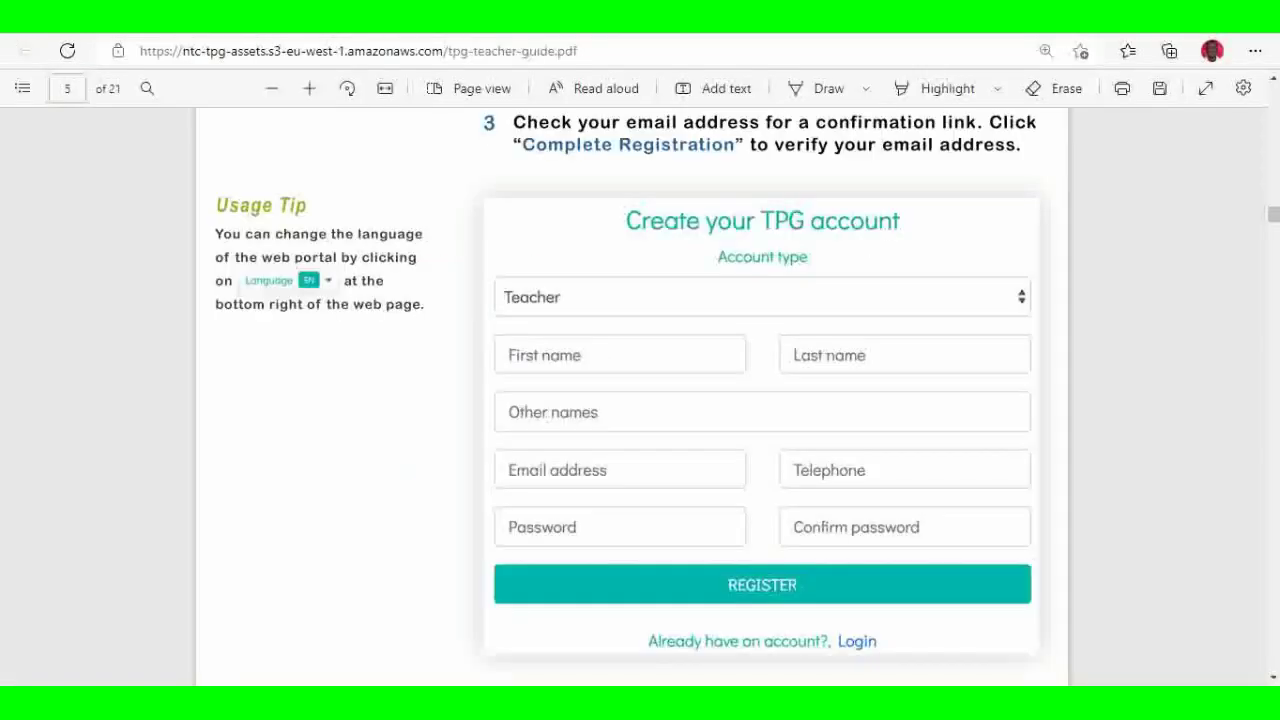
Step: Scroll the TPG teacher guide PDF from page 5 to the page 6 registration form notes
scroll(769, 365, "down", 1)
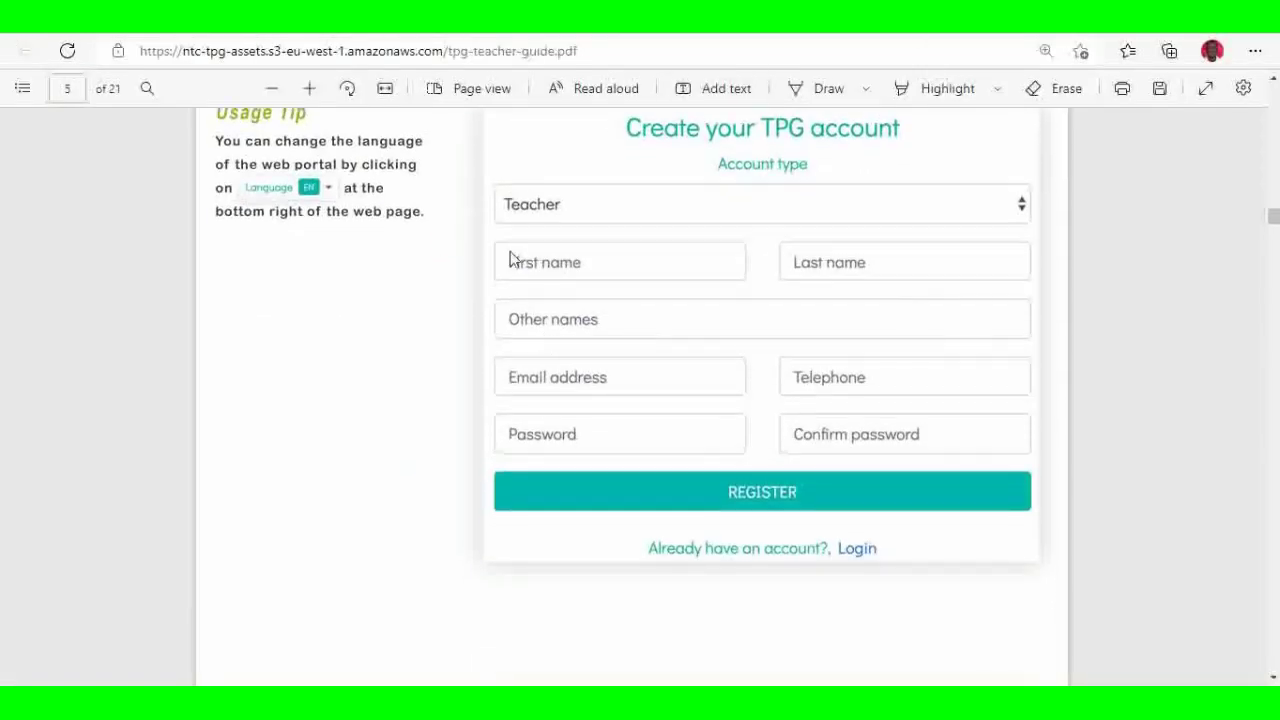
scroll(703, 306, "down", 3)
scroll(710, 306, "down", 4)
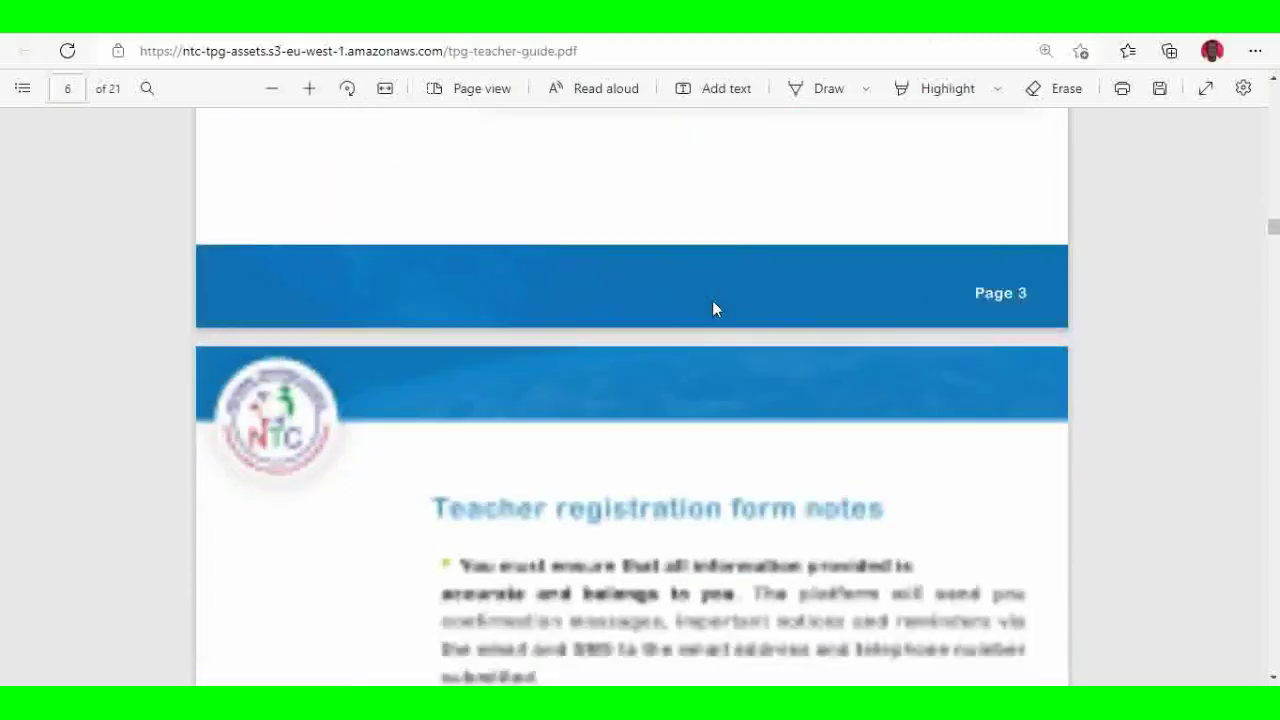
scroll(712, 308, "down", 1)
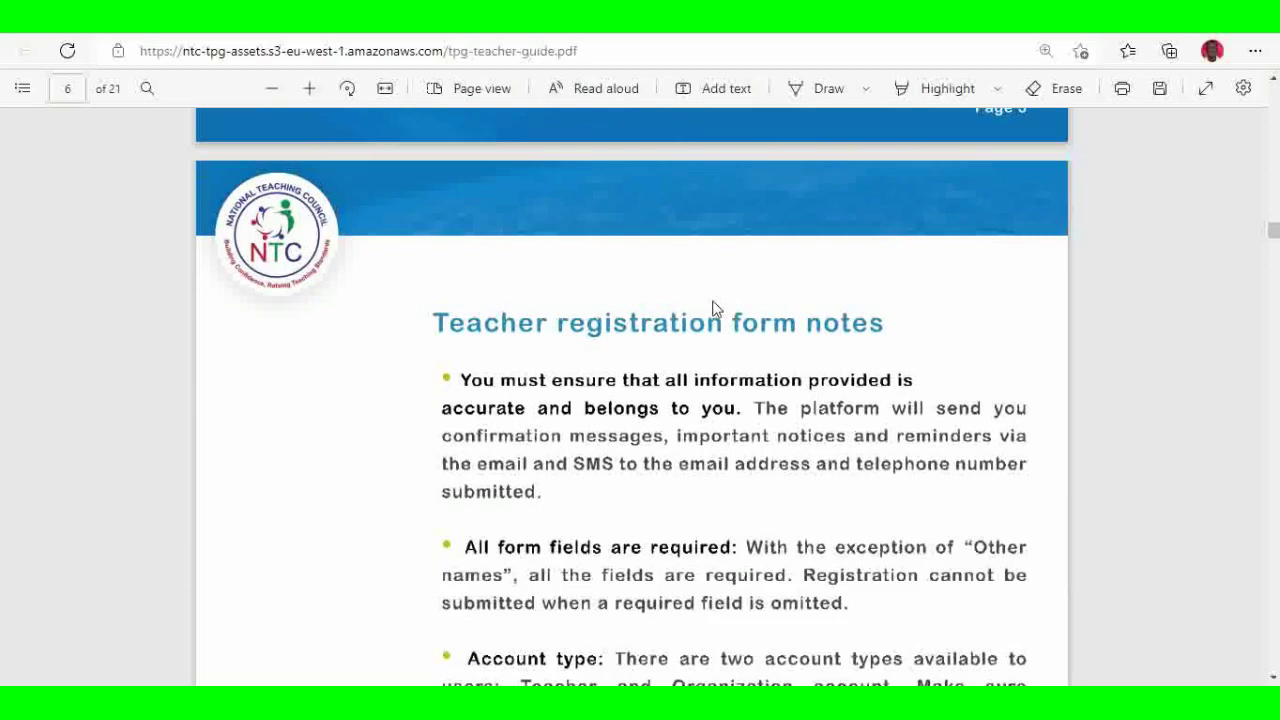
scroll(711, 326, "down", 1)
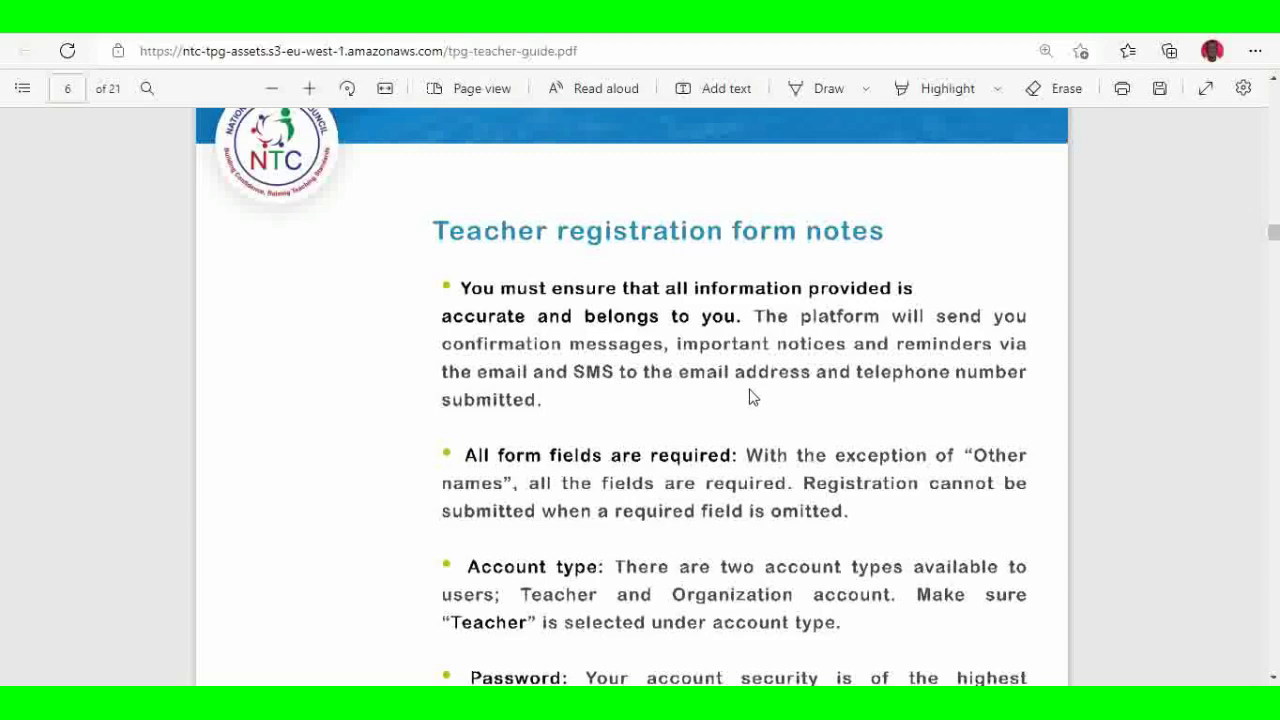
scroll(753, 398, "down", 1)
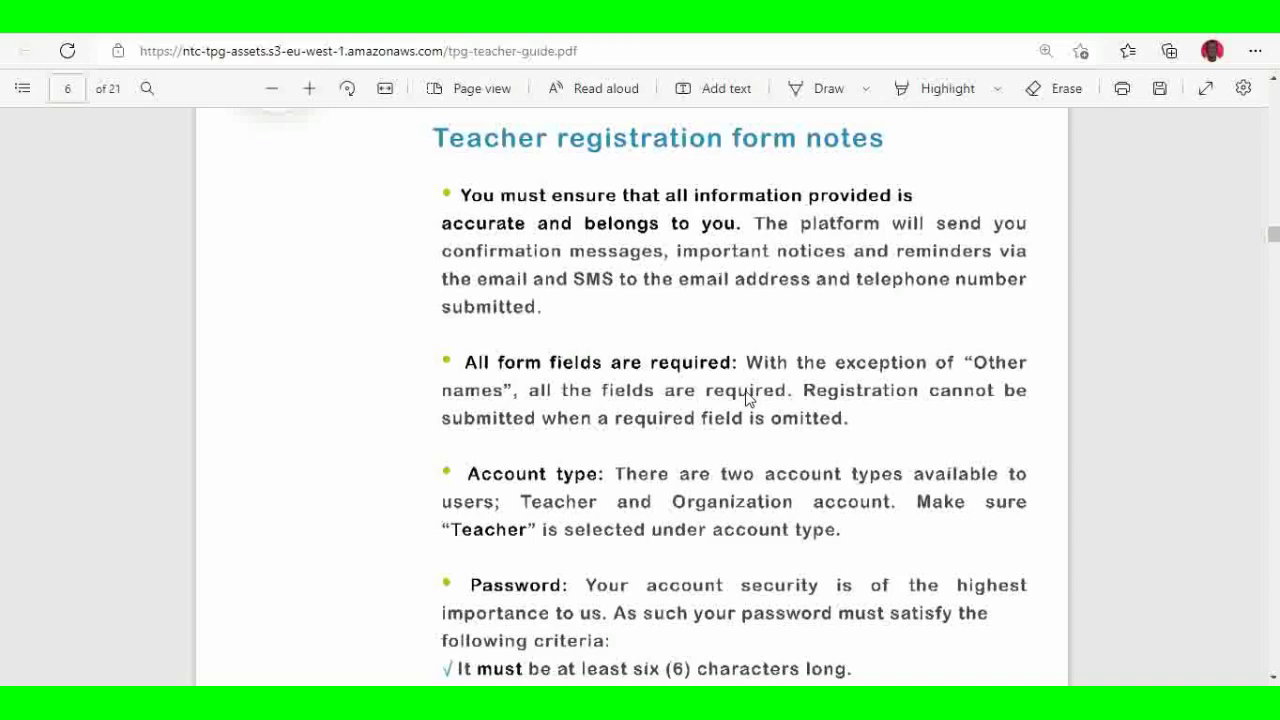
scroll(812, 517, "down", 1)
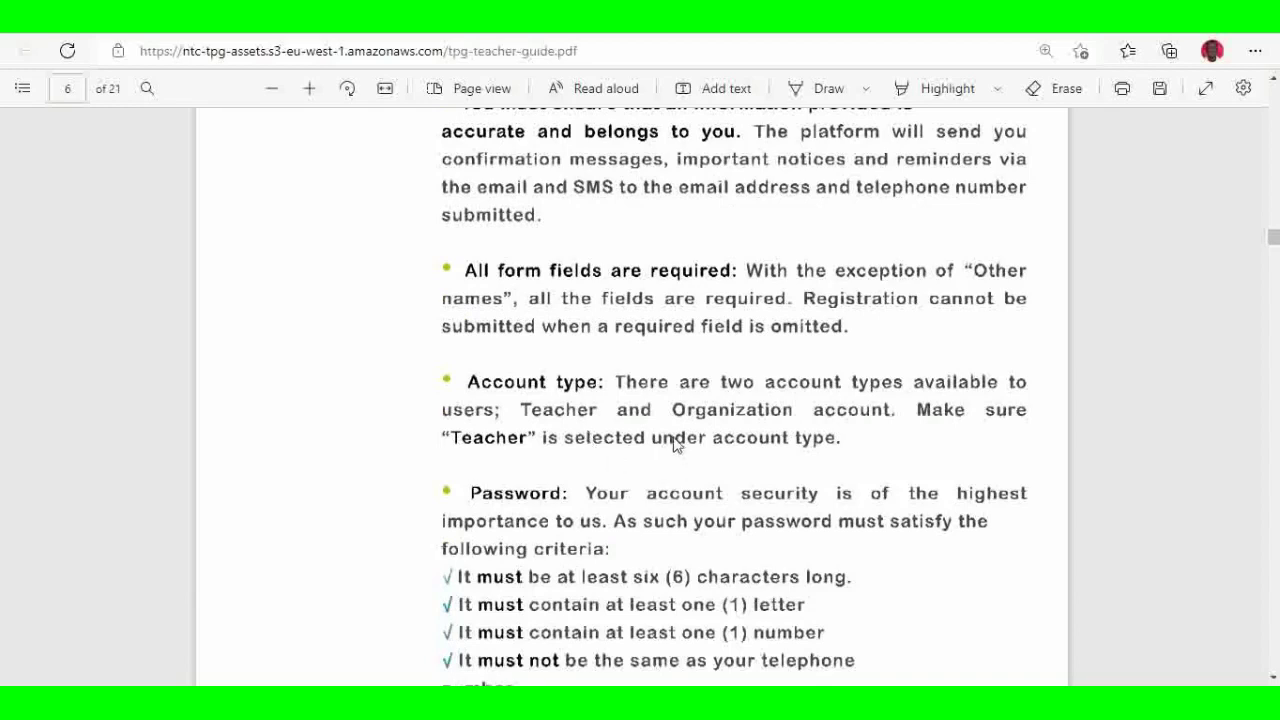
Step: Scroll past the guide's password criteria and case-sensitivity note to the Logging In section
scroll(646, 545, "down", 1)
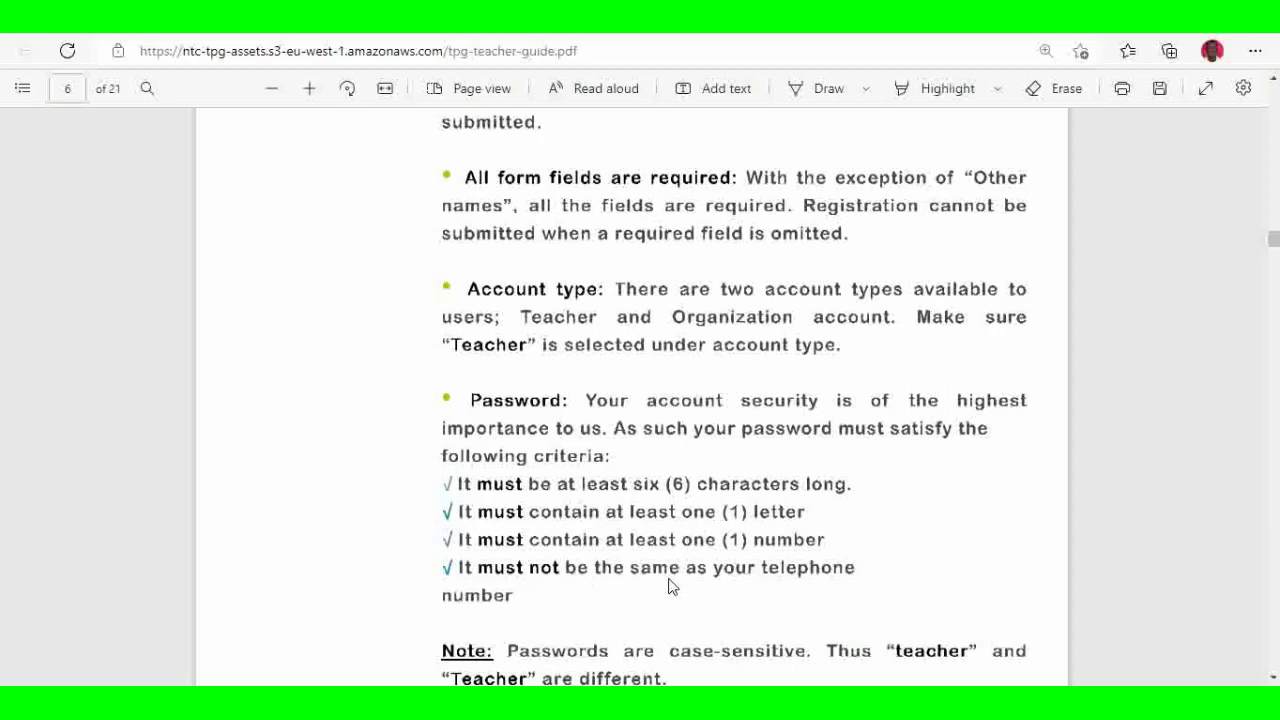
scroll(670, 587, "down", 2)
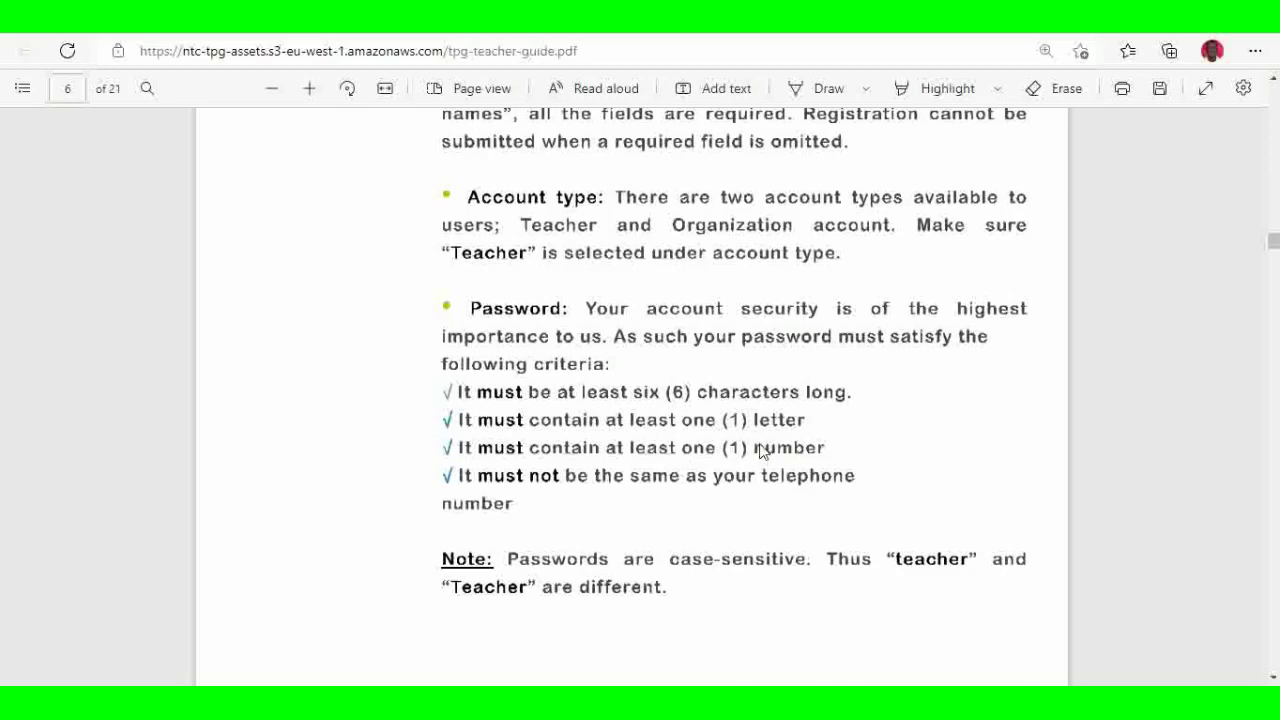
scroll(760, 450, "down", 2)
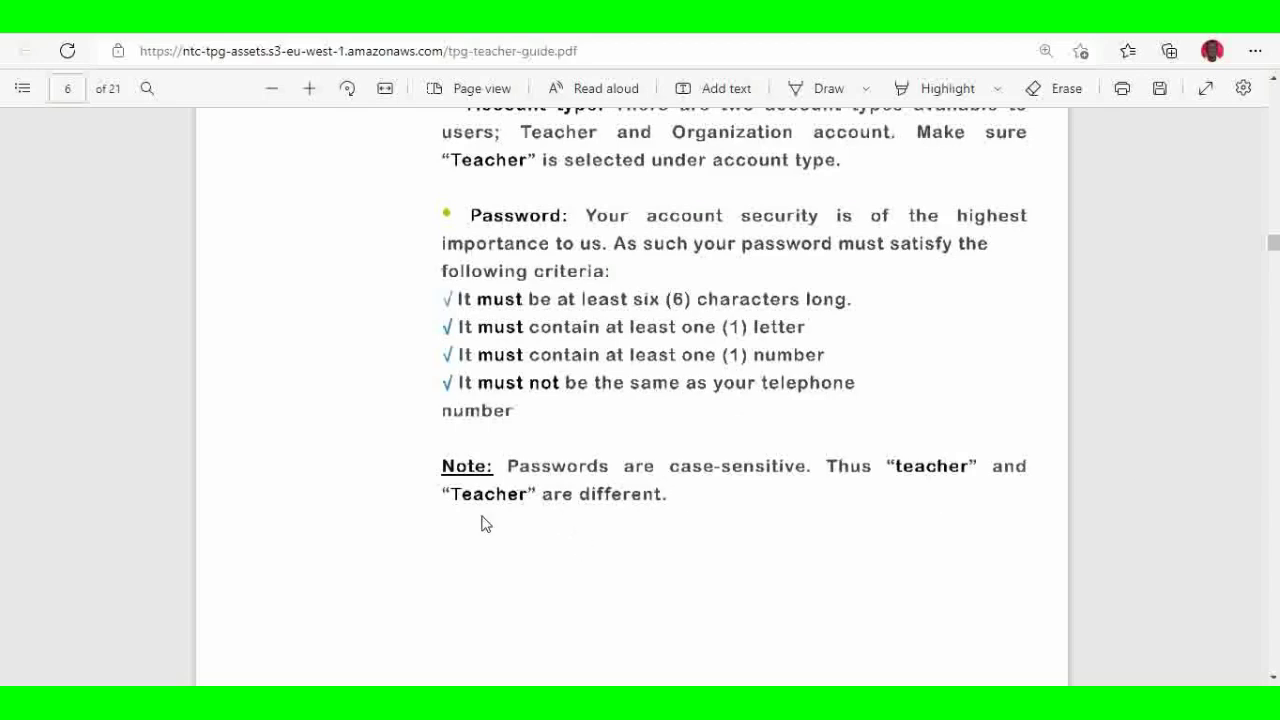
scroll(612, 520, "down", 4)
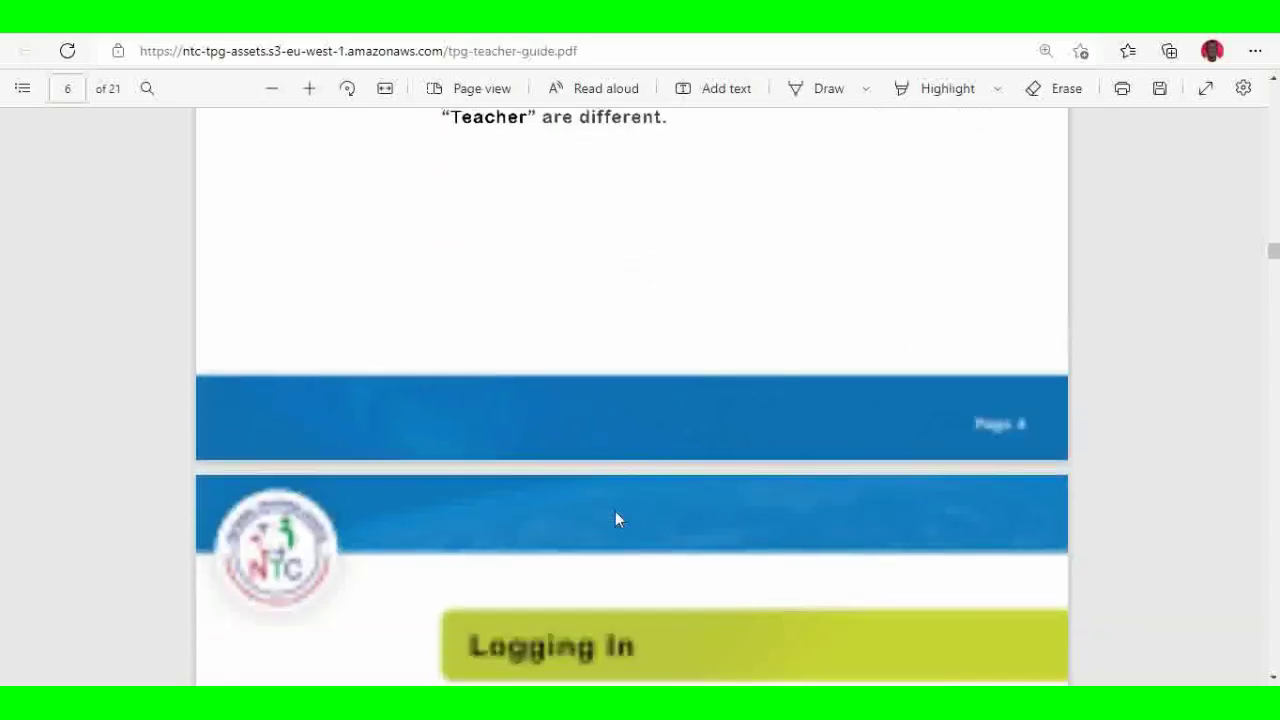
scroll(615, 513, "down", 1)
scroll(615, 513, "down", 1)
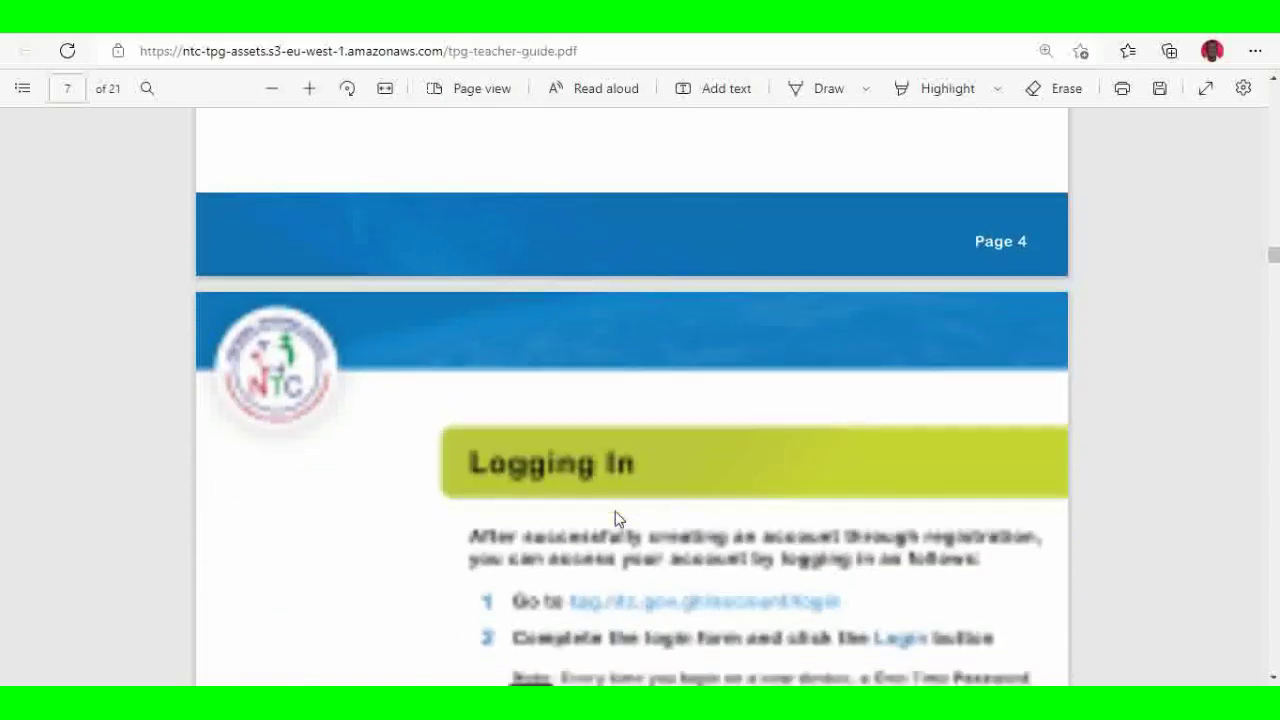
scroll(615, 515, "down", 1)
scroll(616, 500, "down", 1)
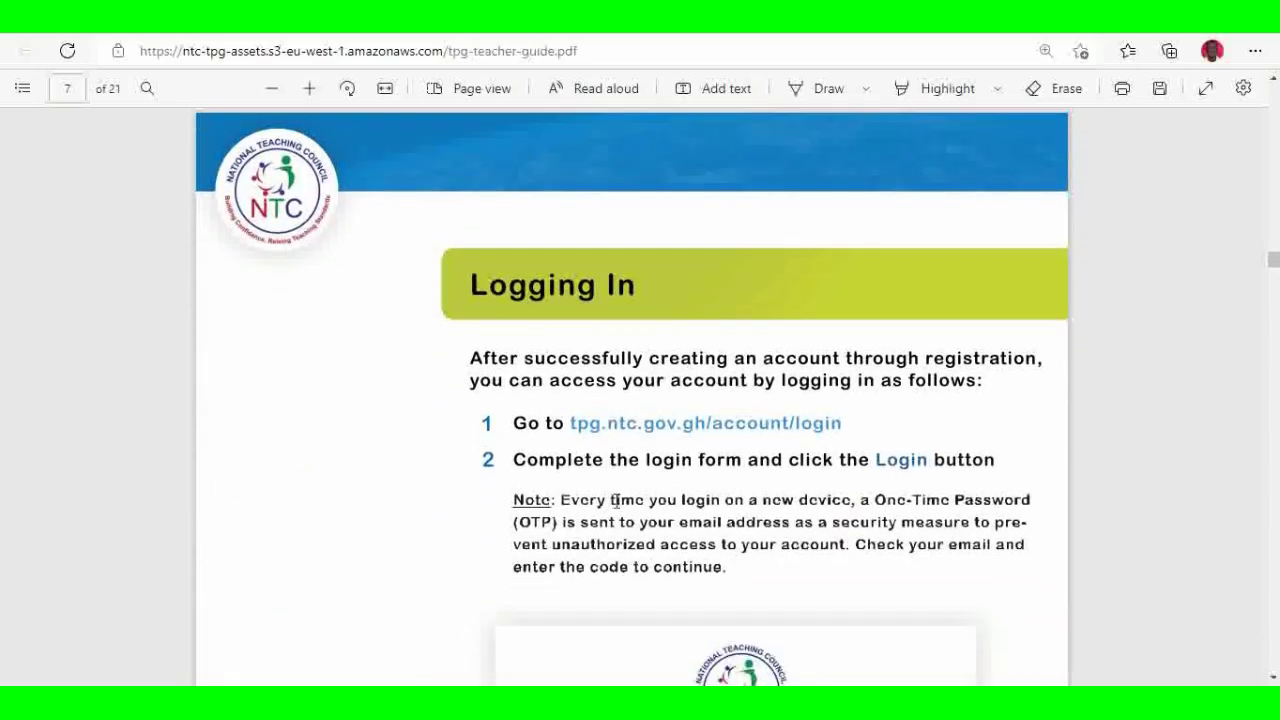
scroll(614, 500, "down", 1)
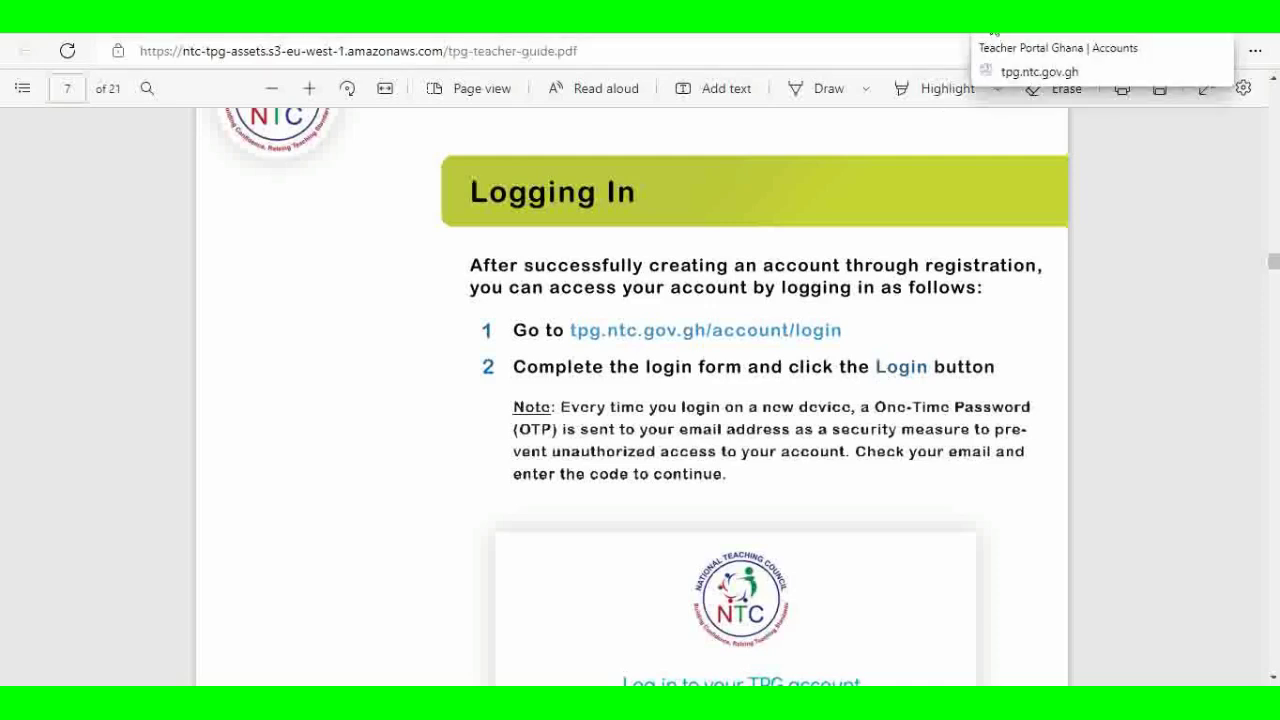
Step: Back on the portal's Identification step, check the account profile panel, then expand the Teacher type list
left_click(1040, 17)
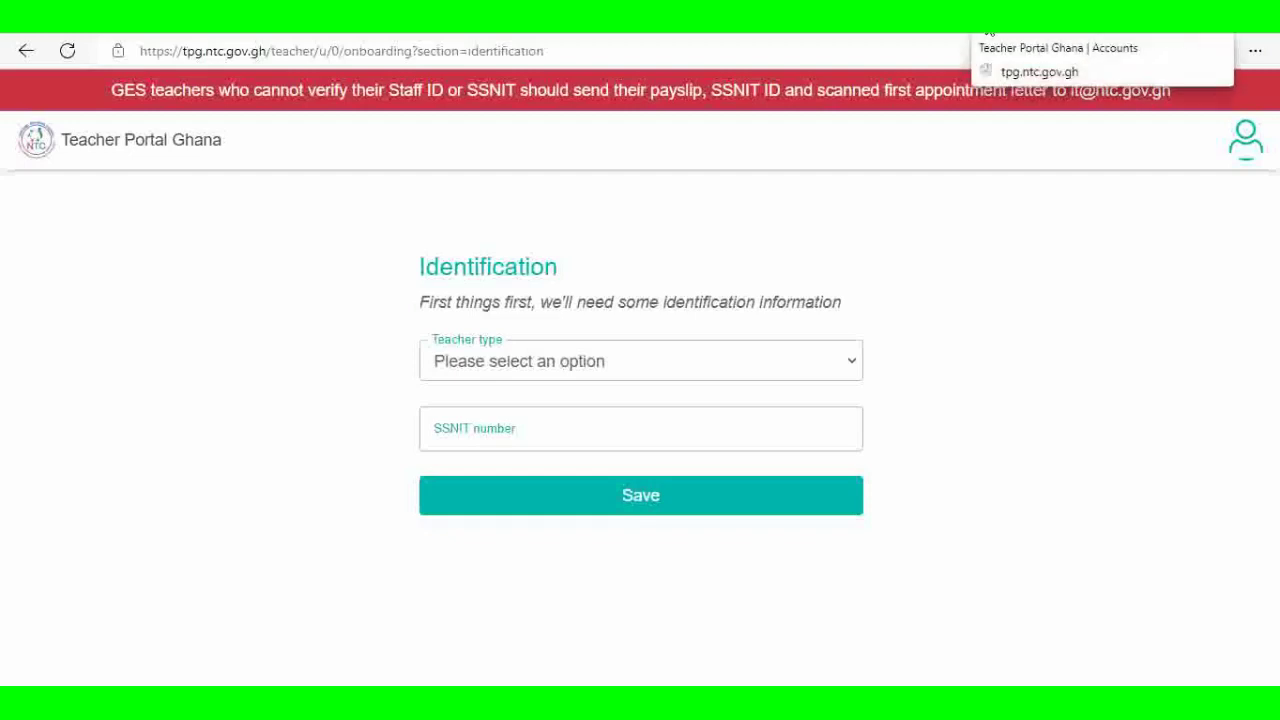
left_click(990, 31)
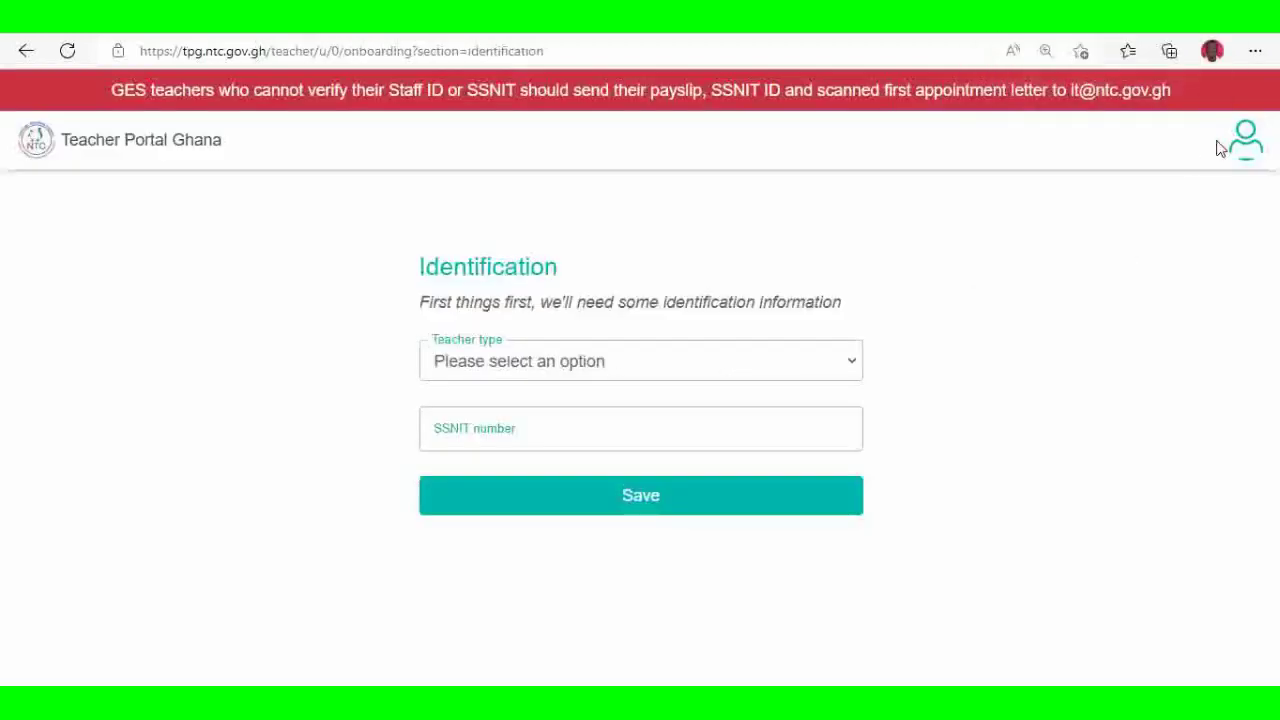
left_click(1243, 150)
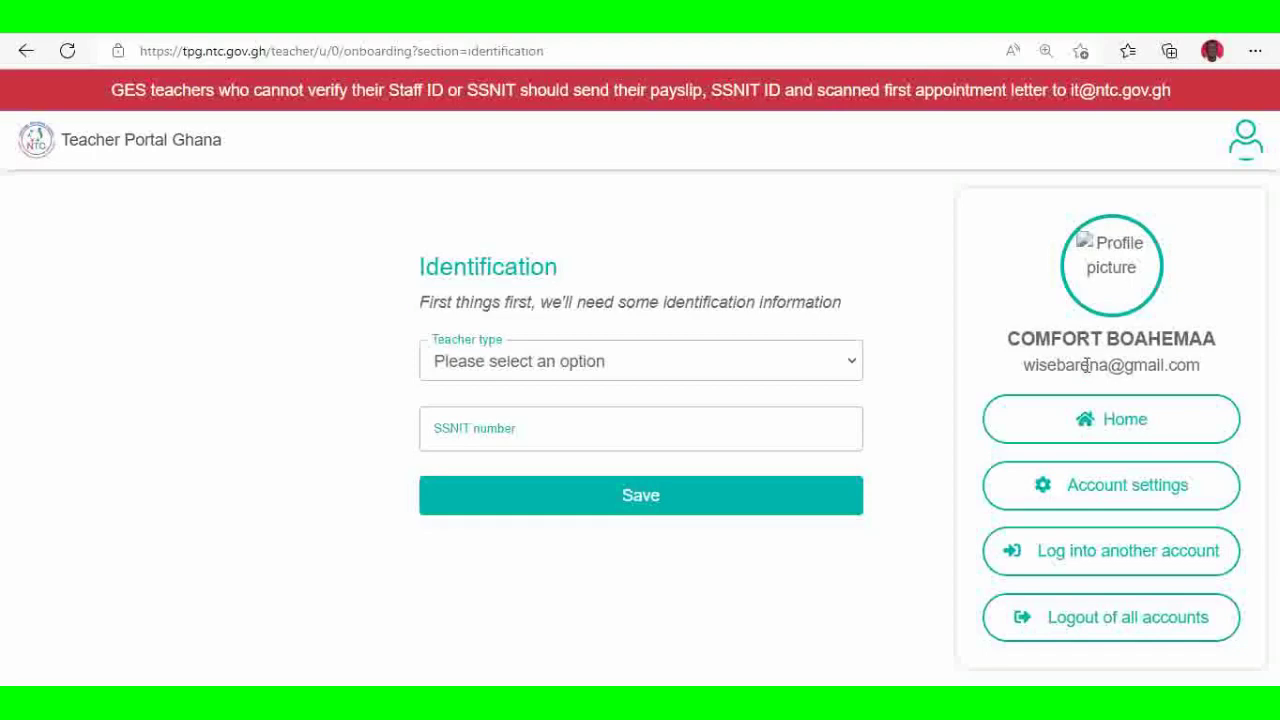
left_click_drag(1026, 364, 1203, 368)
left_click(1188, 335)
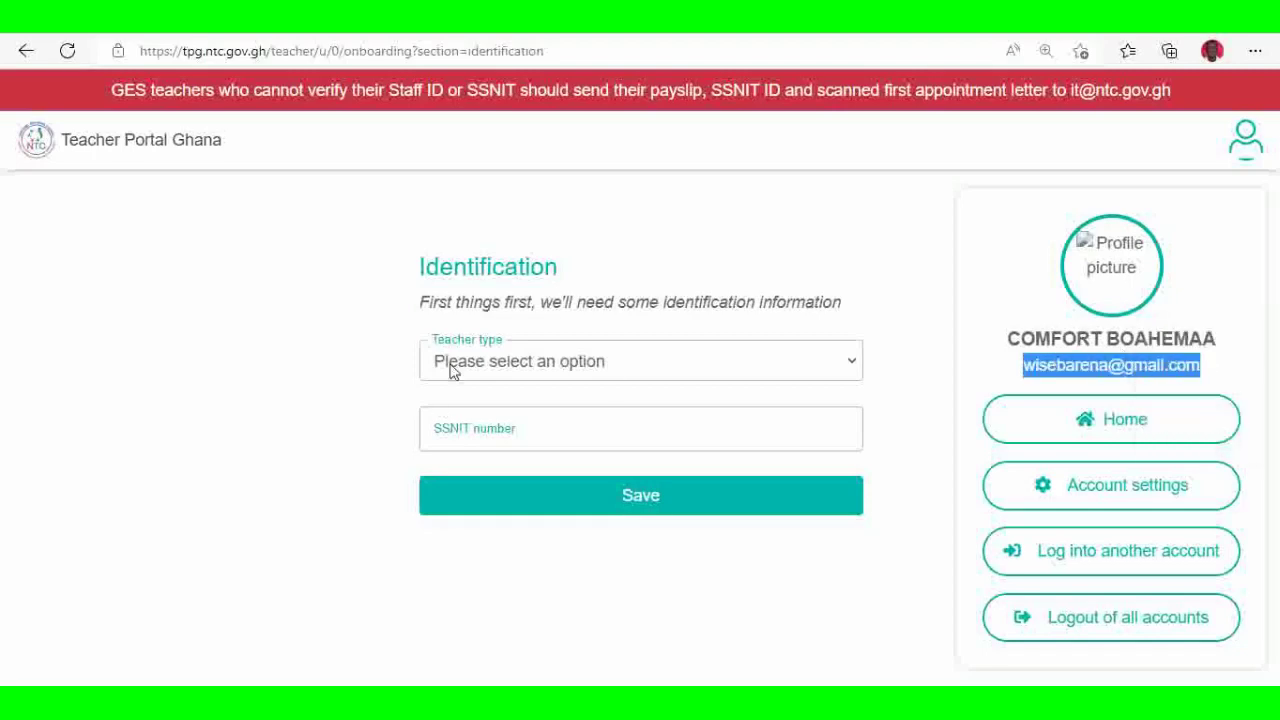
left_click(824, 235)
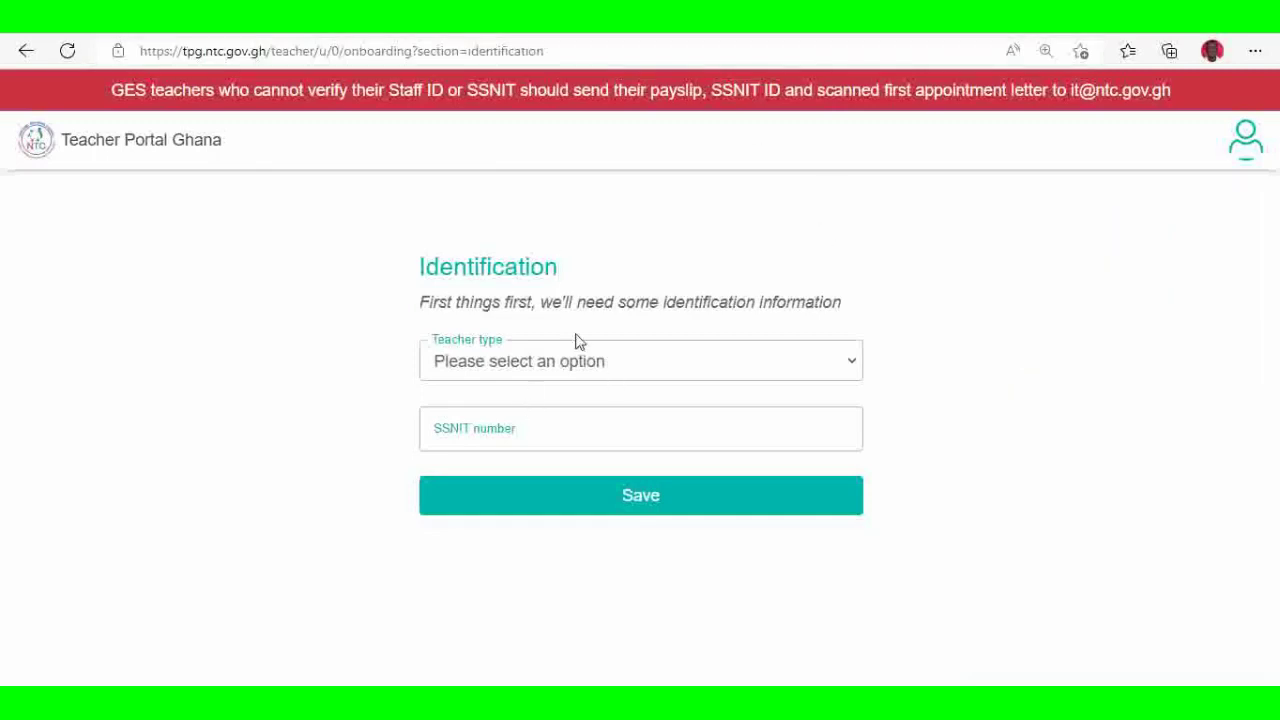
left_click(573, 366)
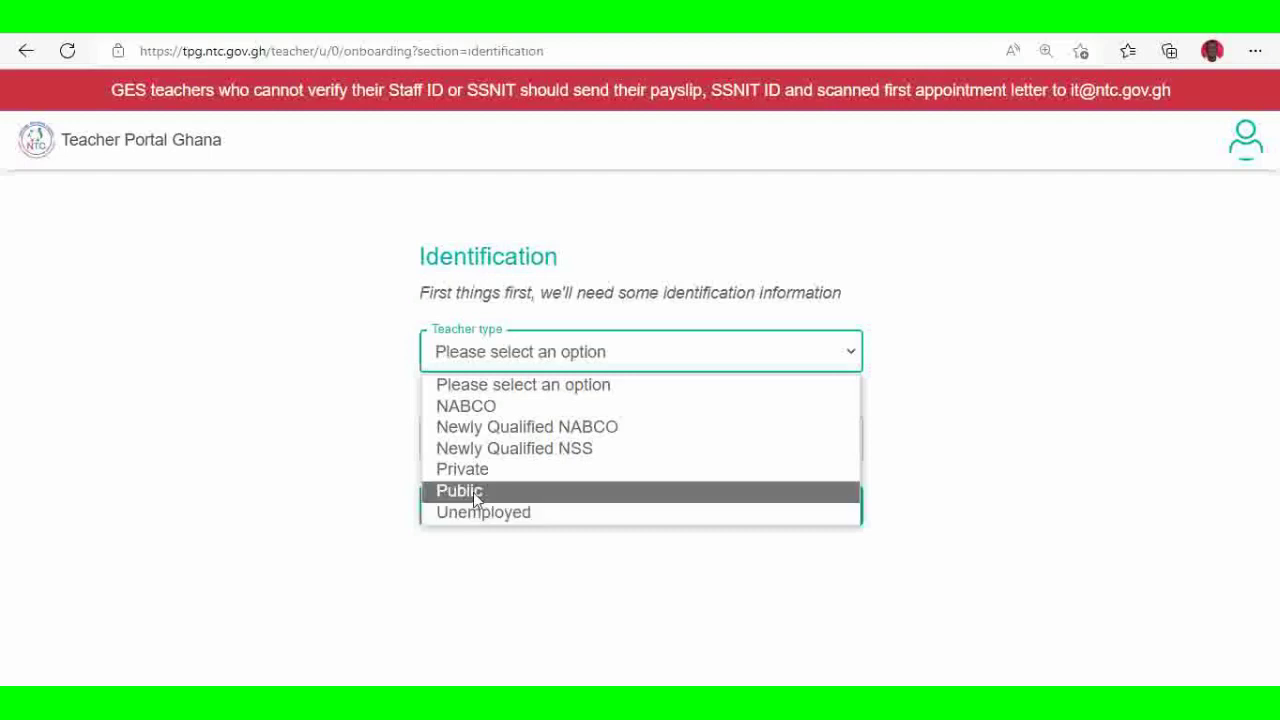
Step: Choose Public as the teacher type, try the new SSNIT and payslip name fields, then open the account panel
left_click(473, 492)
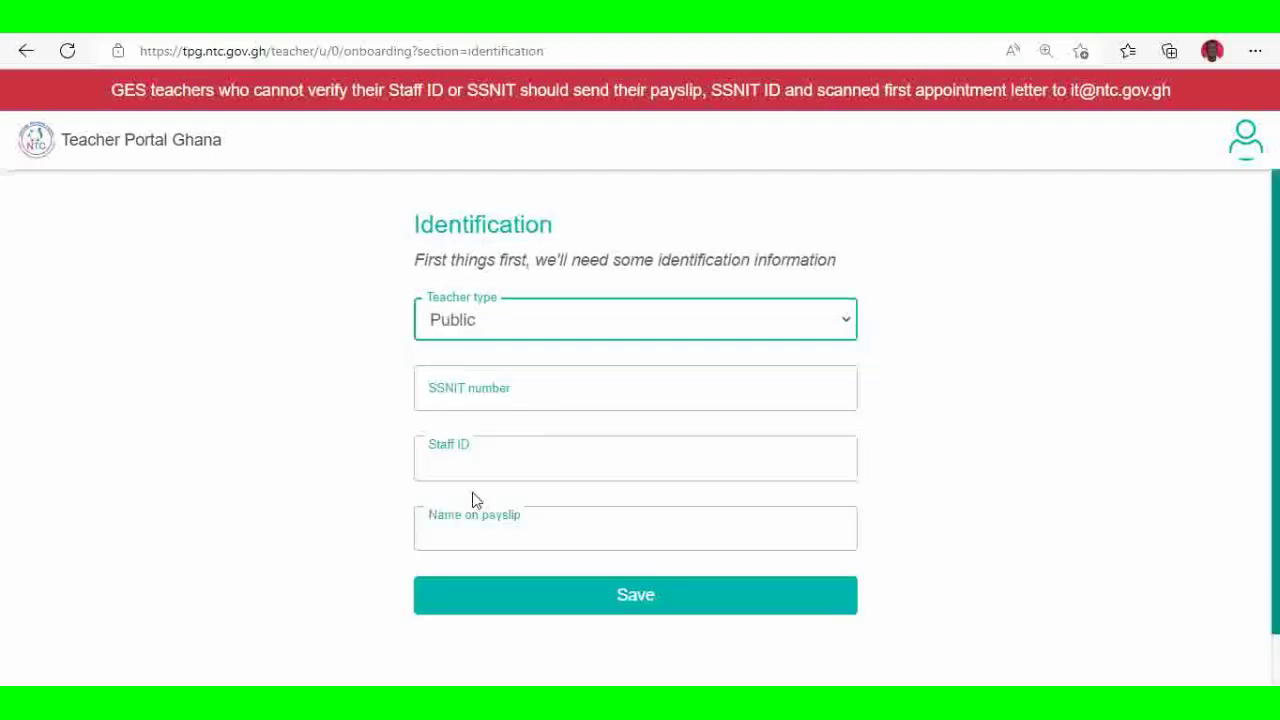
left_click(500, 391)
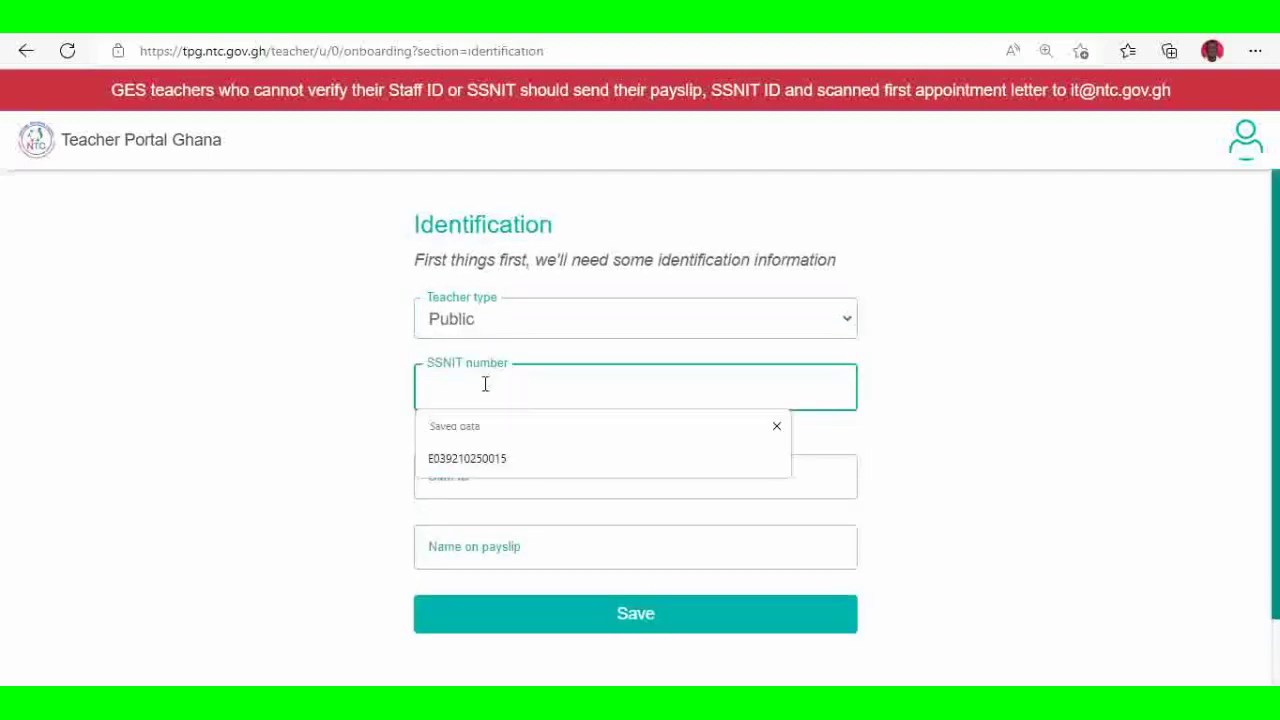
left_click(341, 356)
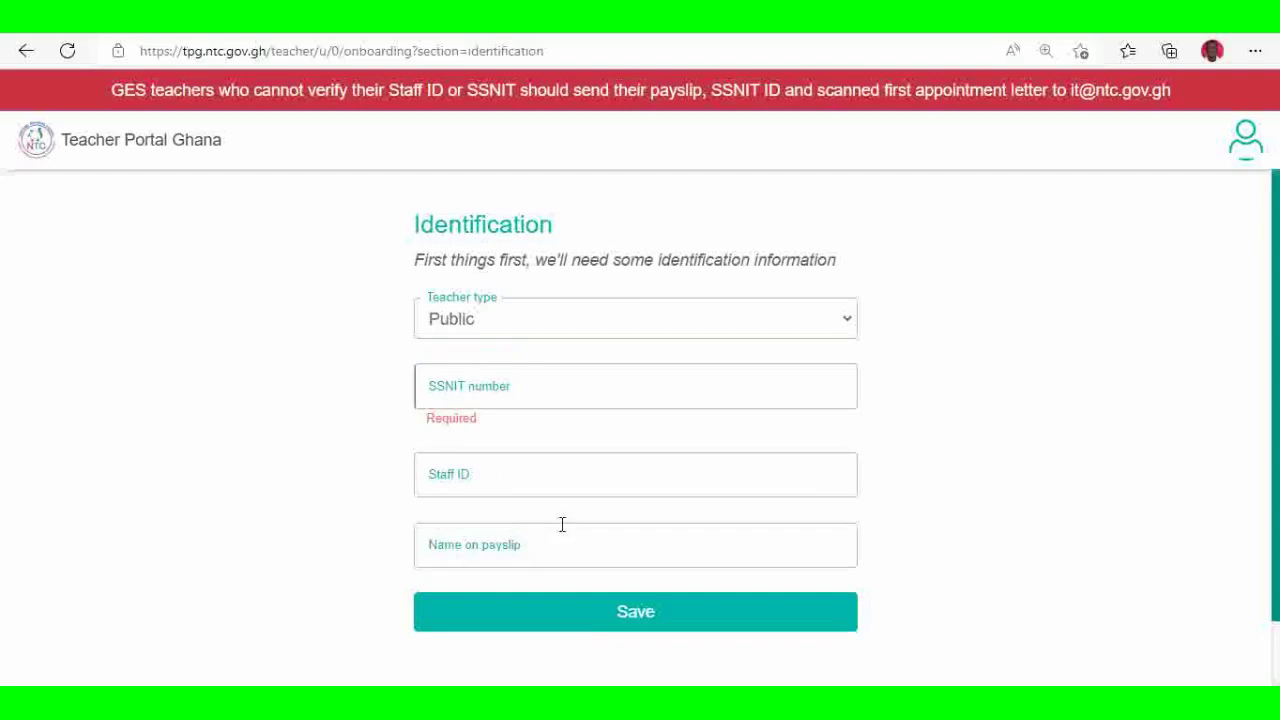
left_click(480, 545)
left_click(268, 462)
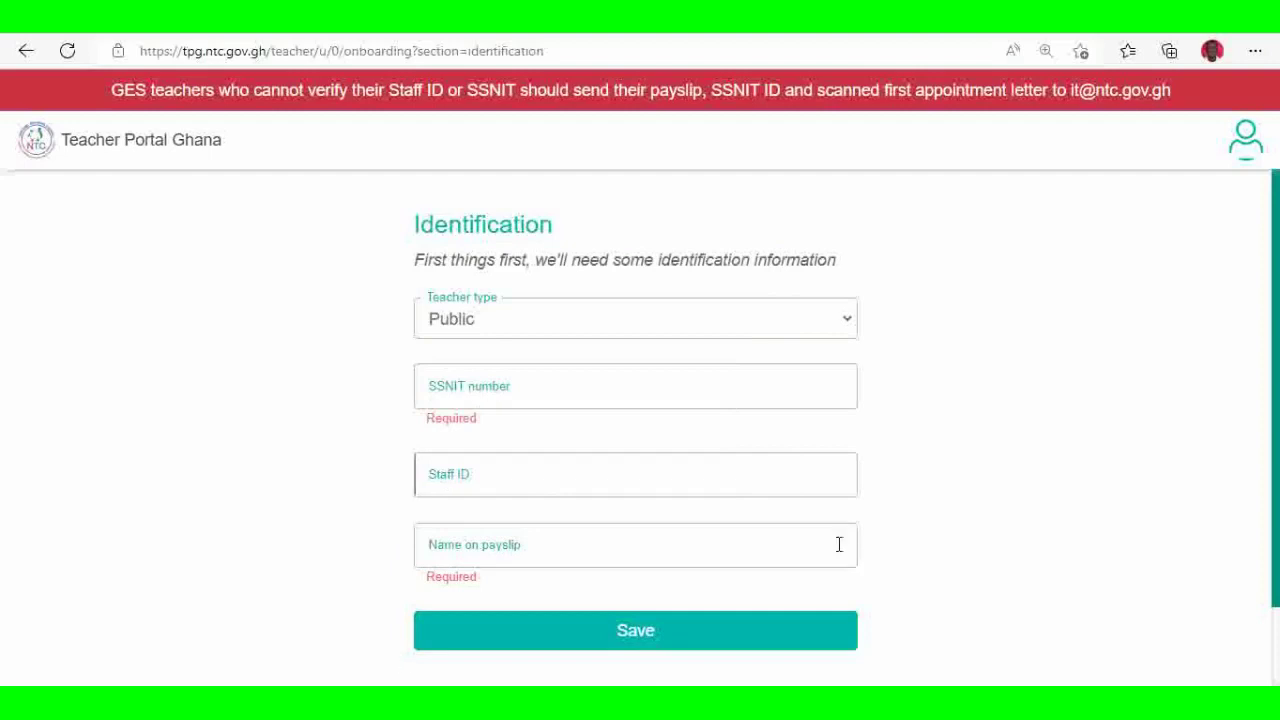
scroll(837, 543, "down", 1)
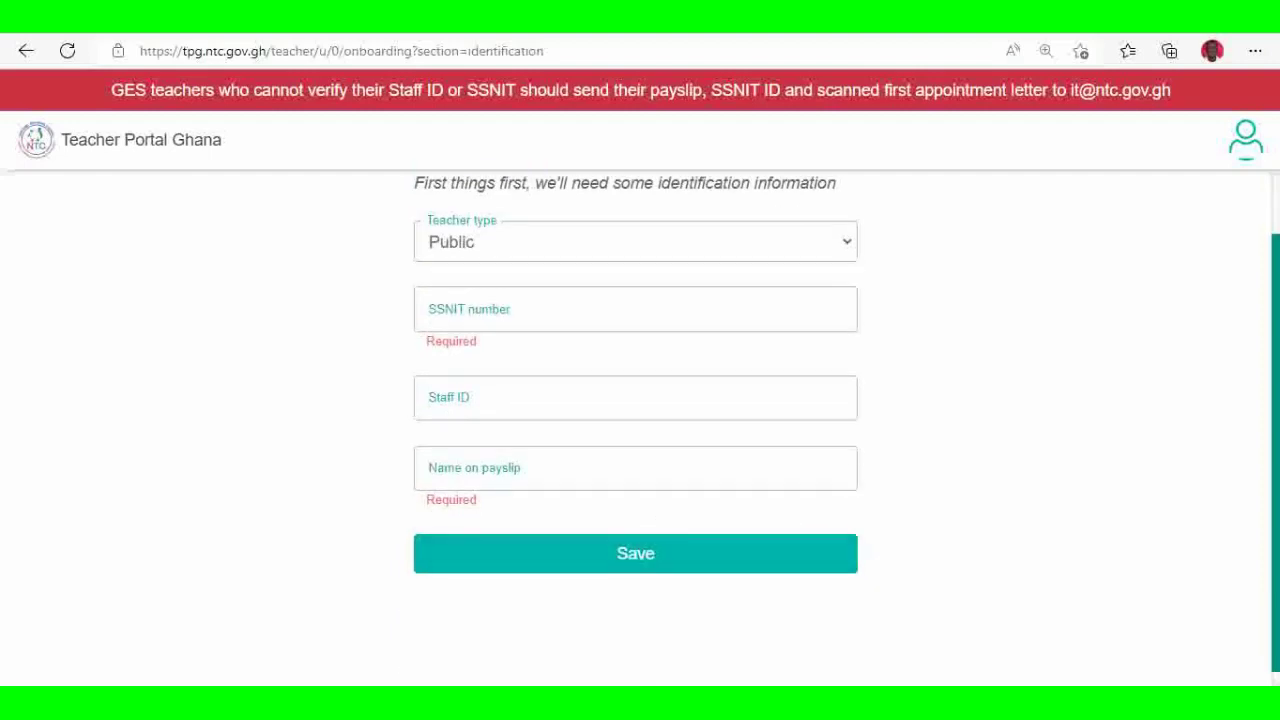
left_click(1000, 16)
left_click(1246, 141)
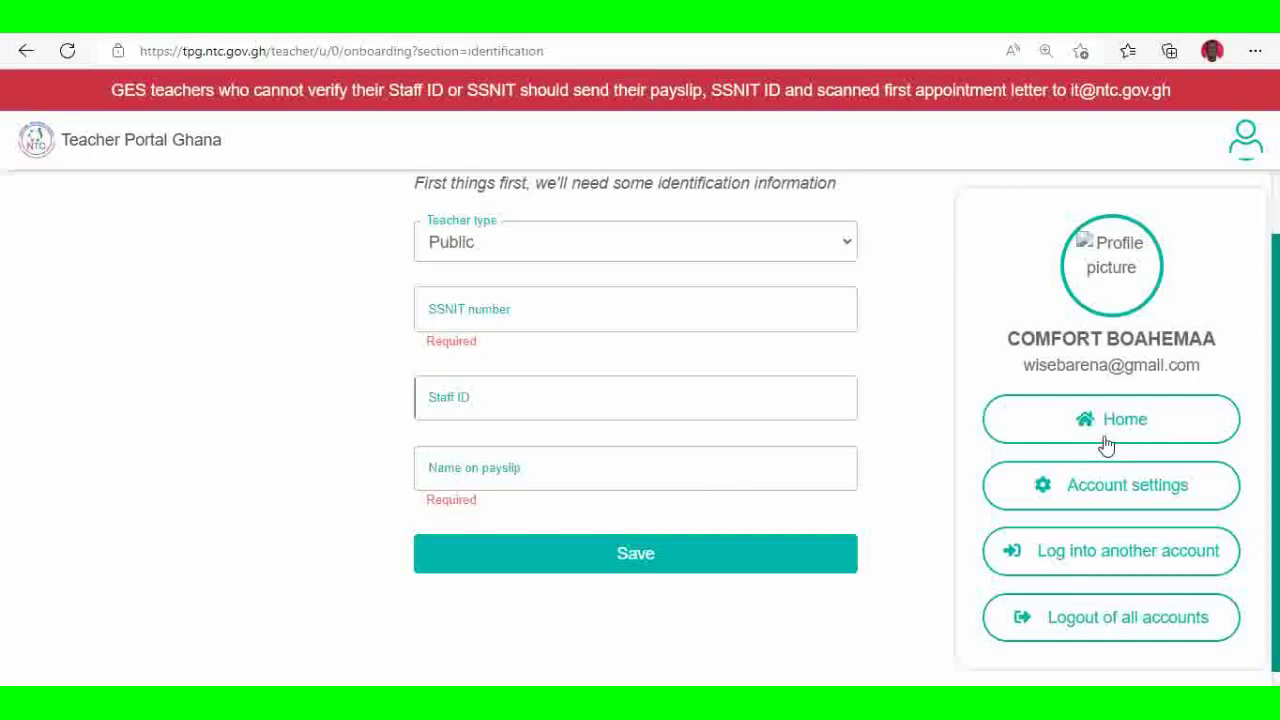
Step: Log out of all accounts and dismiss the logged-out confirmation
left_click(1100, 621)
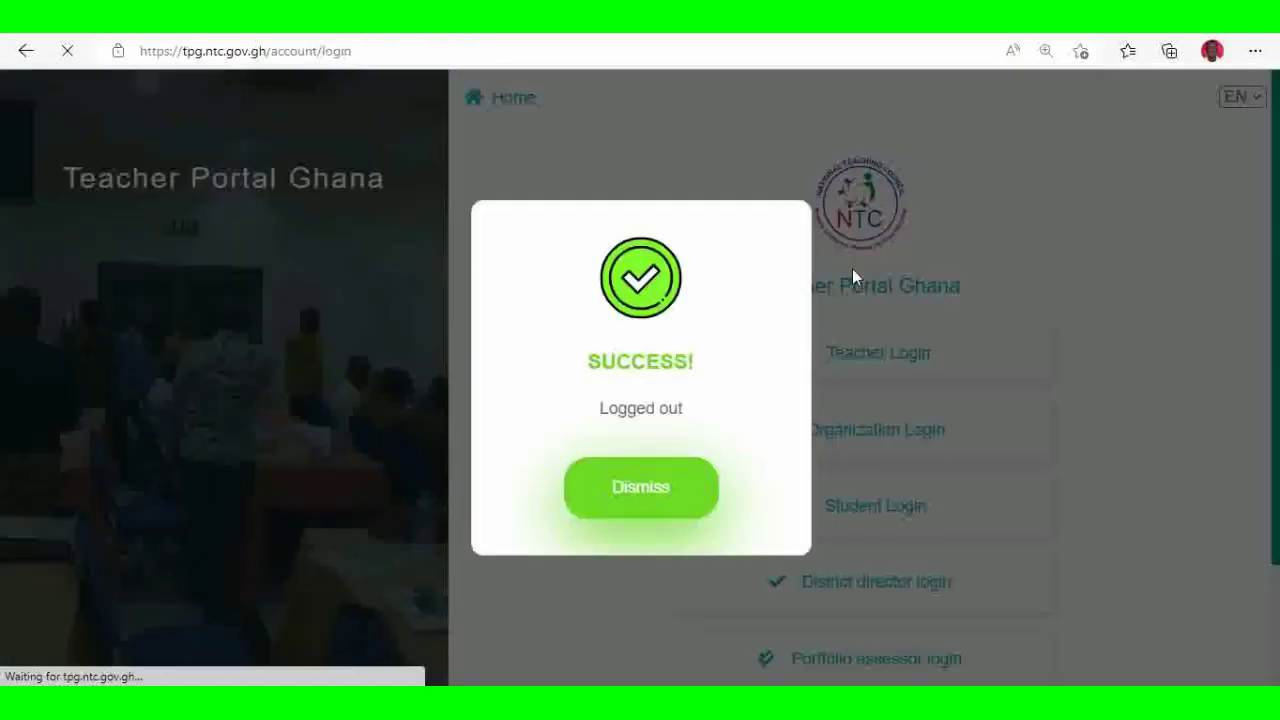
left_click(659, 505)
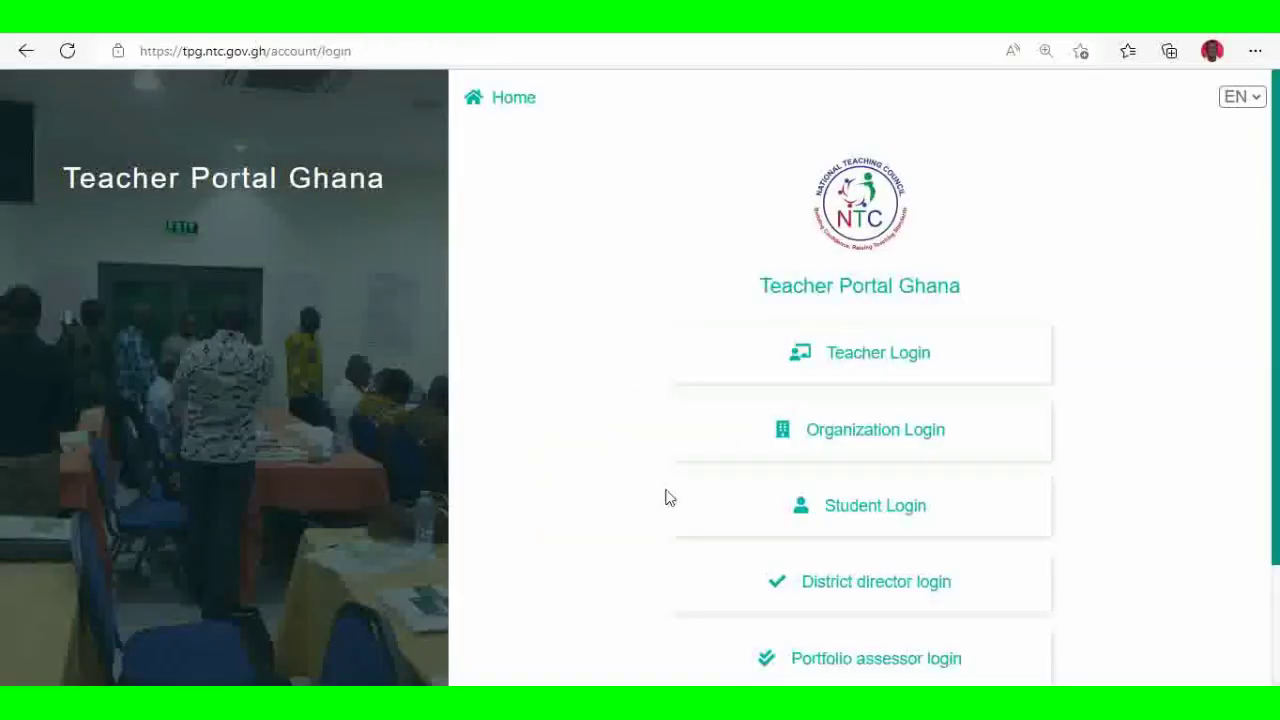
Step: On the Teacher Login form, correct the email to the teacher's Gmail address and type a new password
left_click(885, 362)
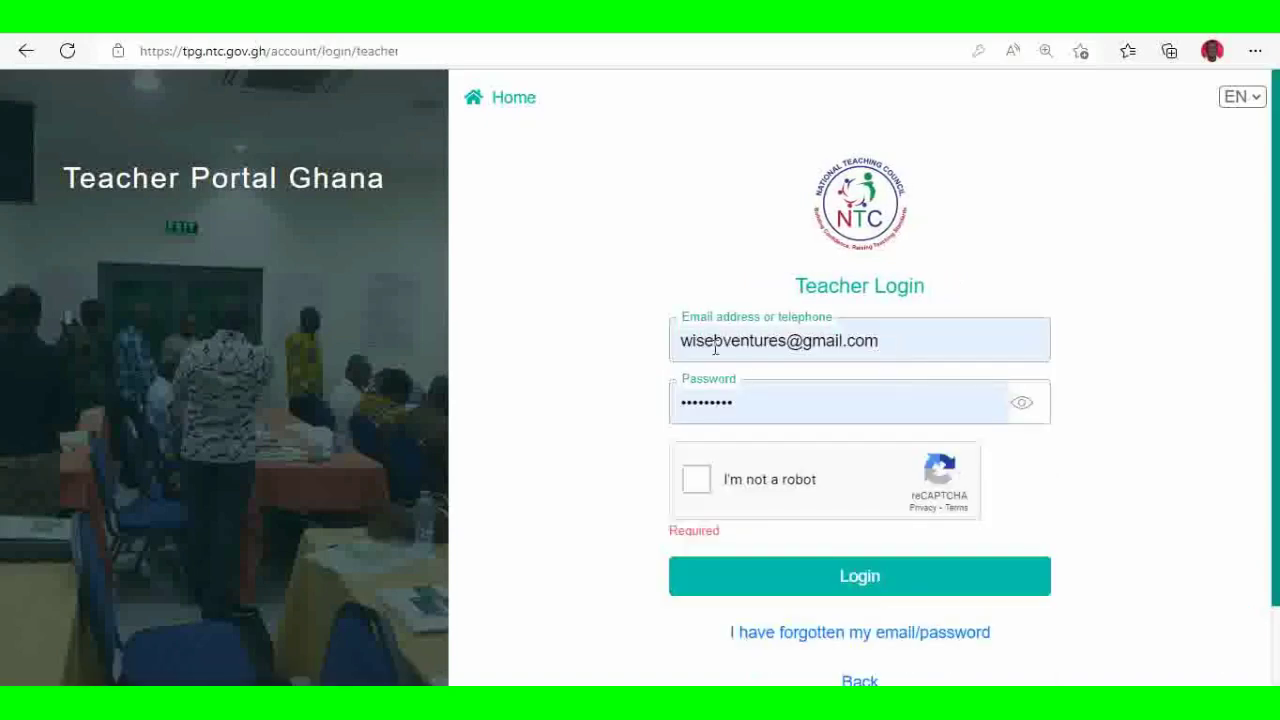
left_click(790, 342)
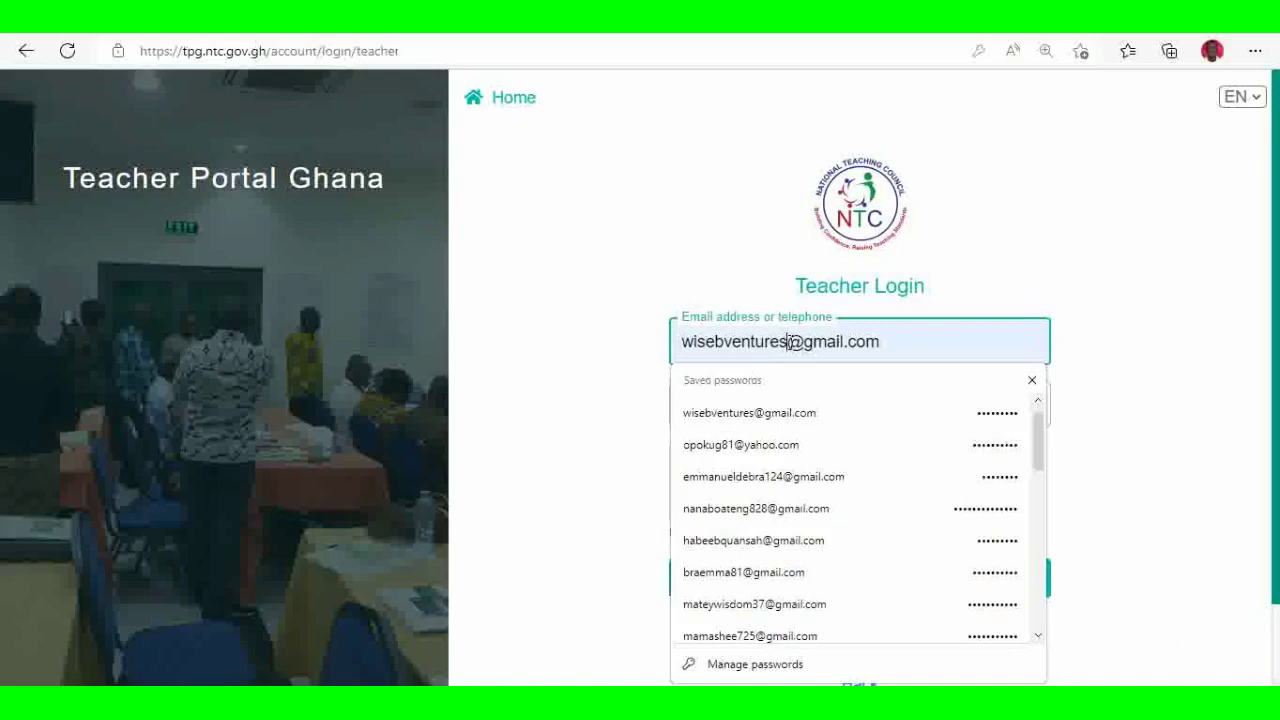
key("BackSpace")
key("BackSpace")
key("BackSpace")
key("BackSpace")
key("BackSpace")
key("BackSpace")
key("BackSpace")
key("BackSpace")
key("BackSpace")
key("BackSpace")
key("BackSpace")
key("BackSpace")
key("BackSpace")
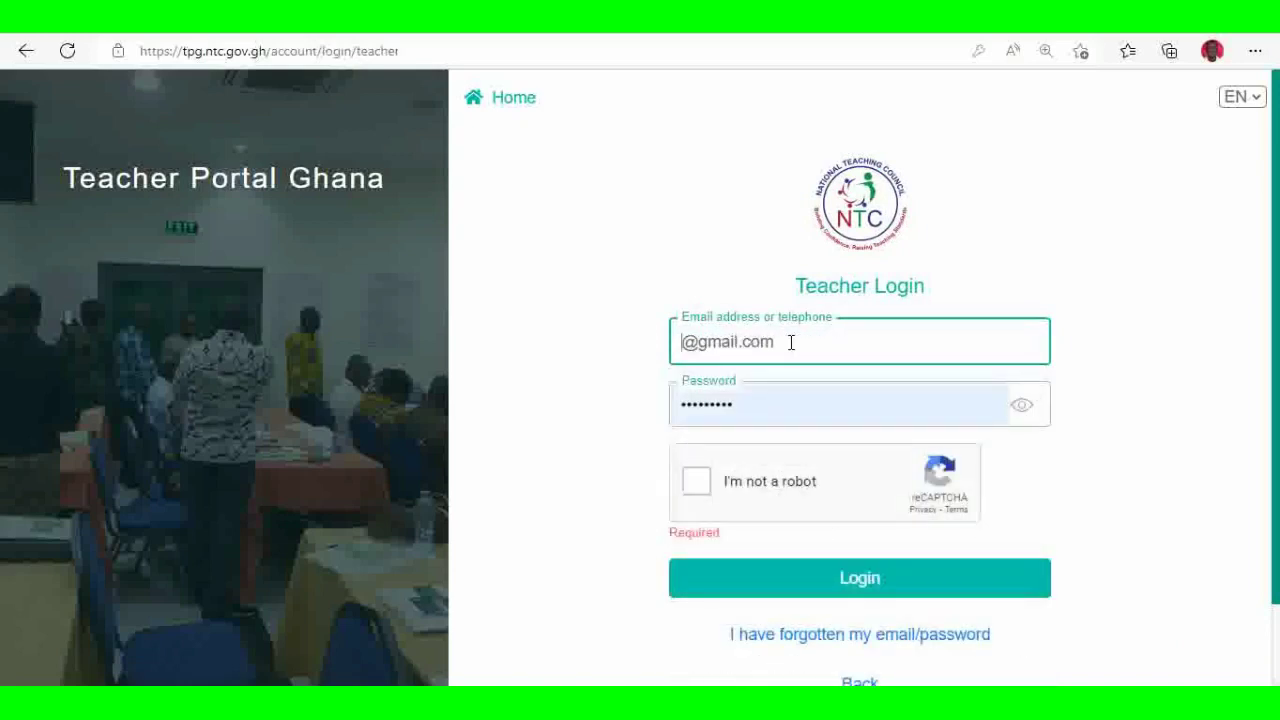
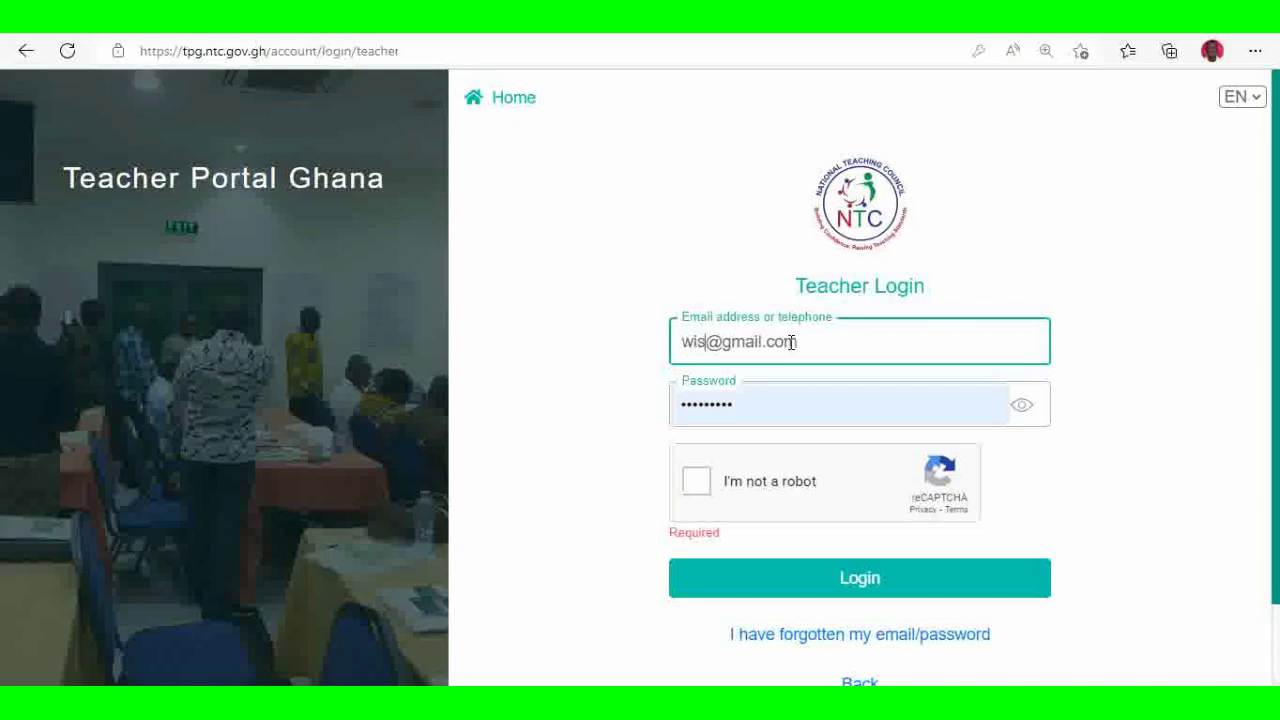
key("Delete")
key("Delete")
key("Delete")
key("Delete")
key("Delete")
key("Delete")
key("Delete")
key("Delete")
key("Delete")
key("Delete")
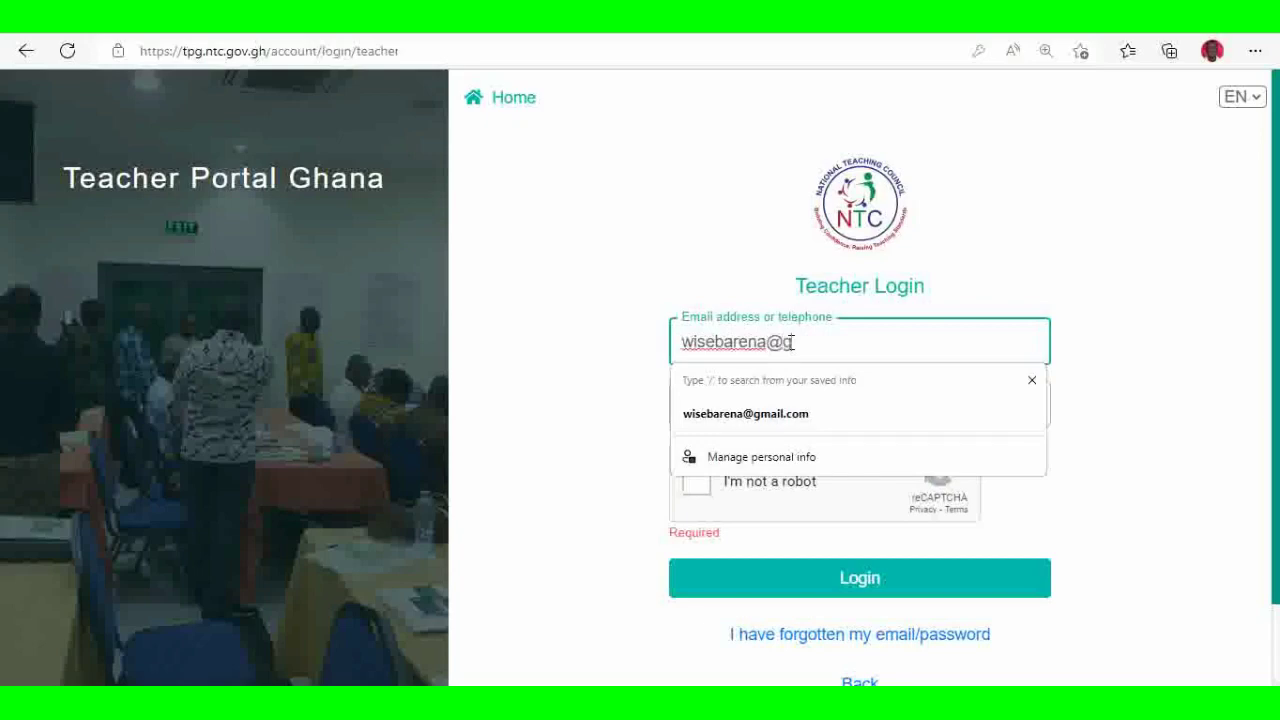
left_click(750, 416)
left_click(744, 412)
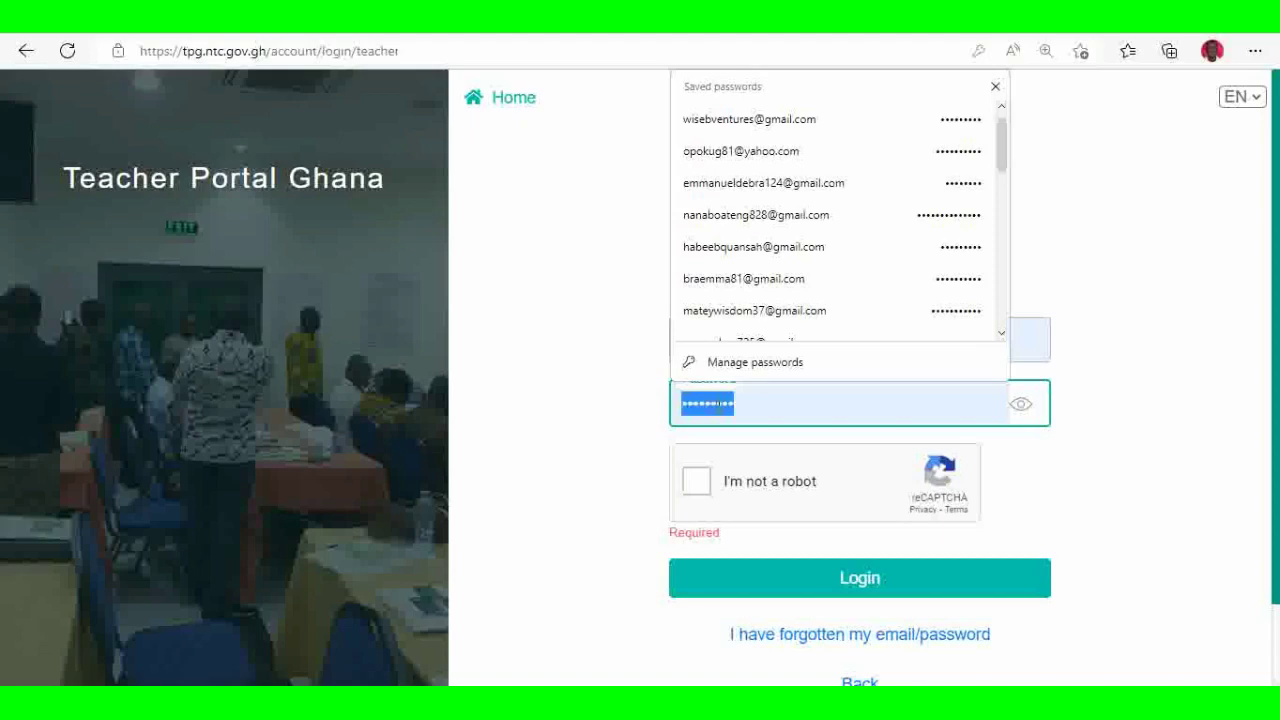
type("a******")
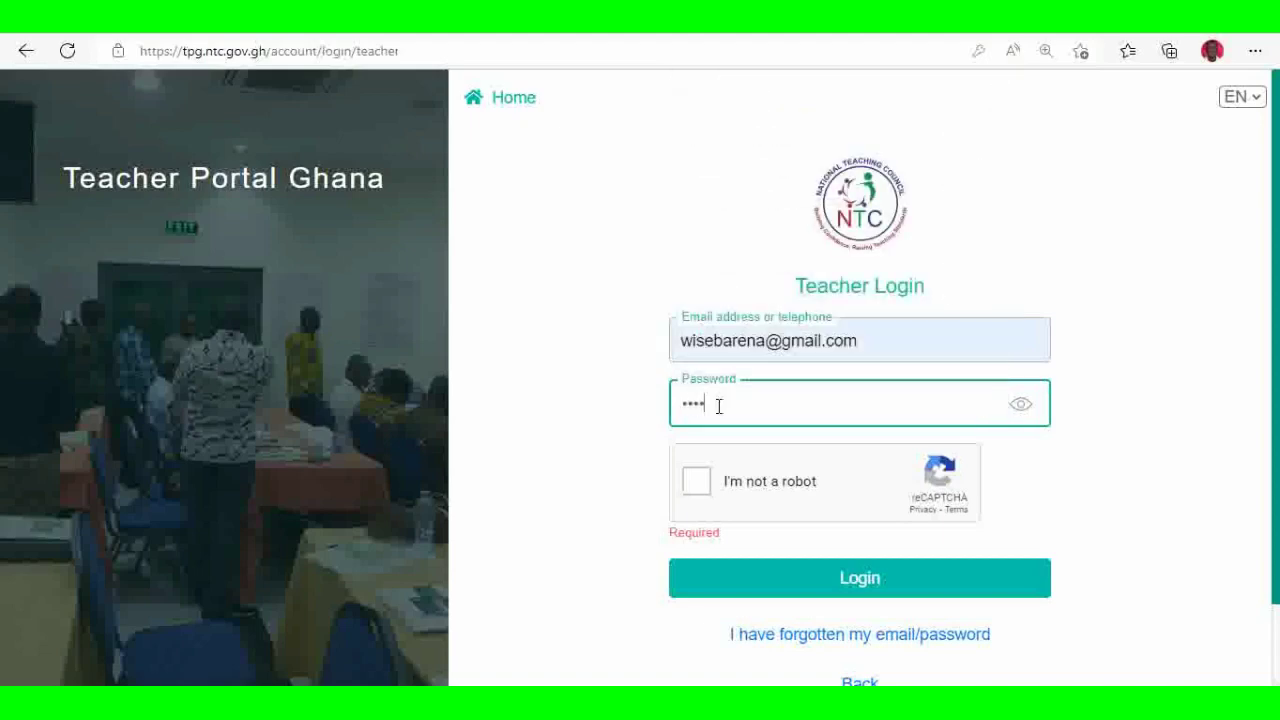
type("***********")
Step: Tick reCAPTCHA, submit the login, and dismiss the 'Invalid email or password' error
left_click(700, 482)
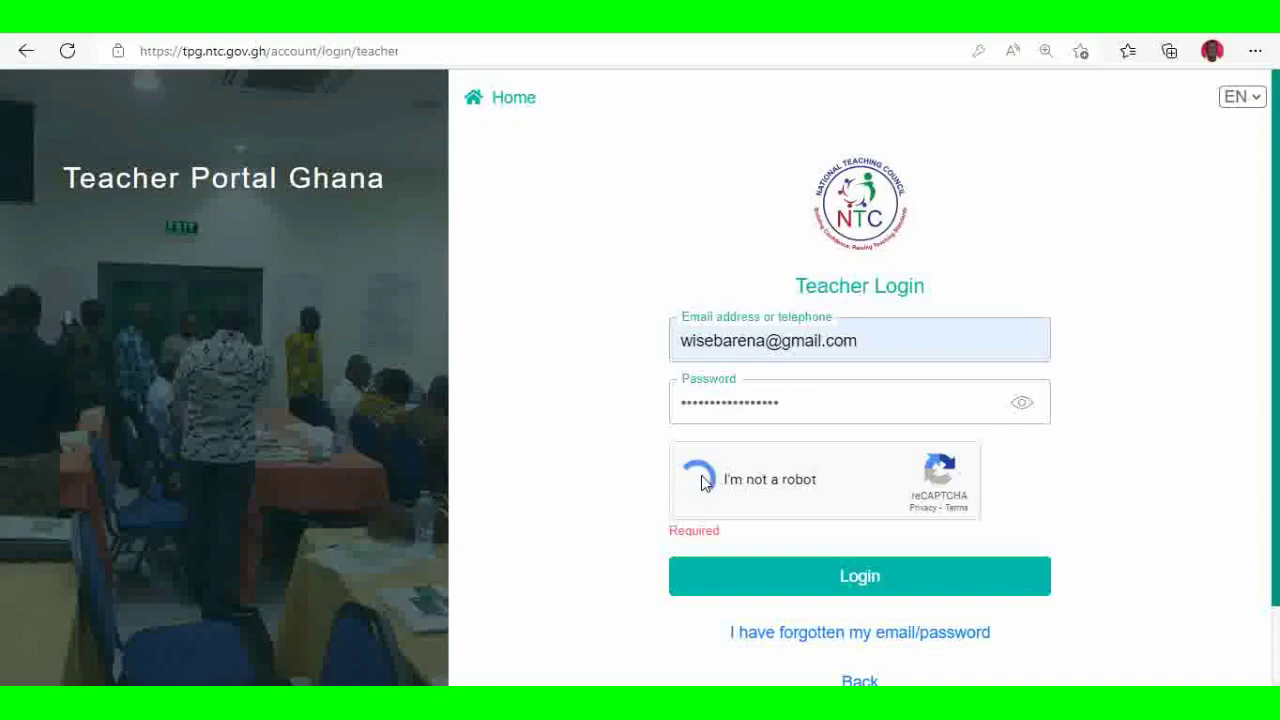
left_click(849, 566)
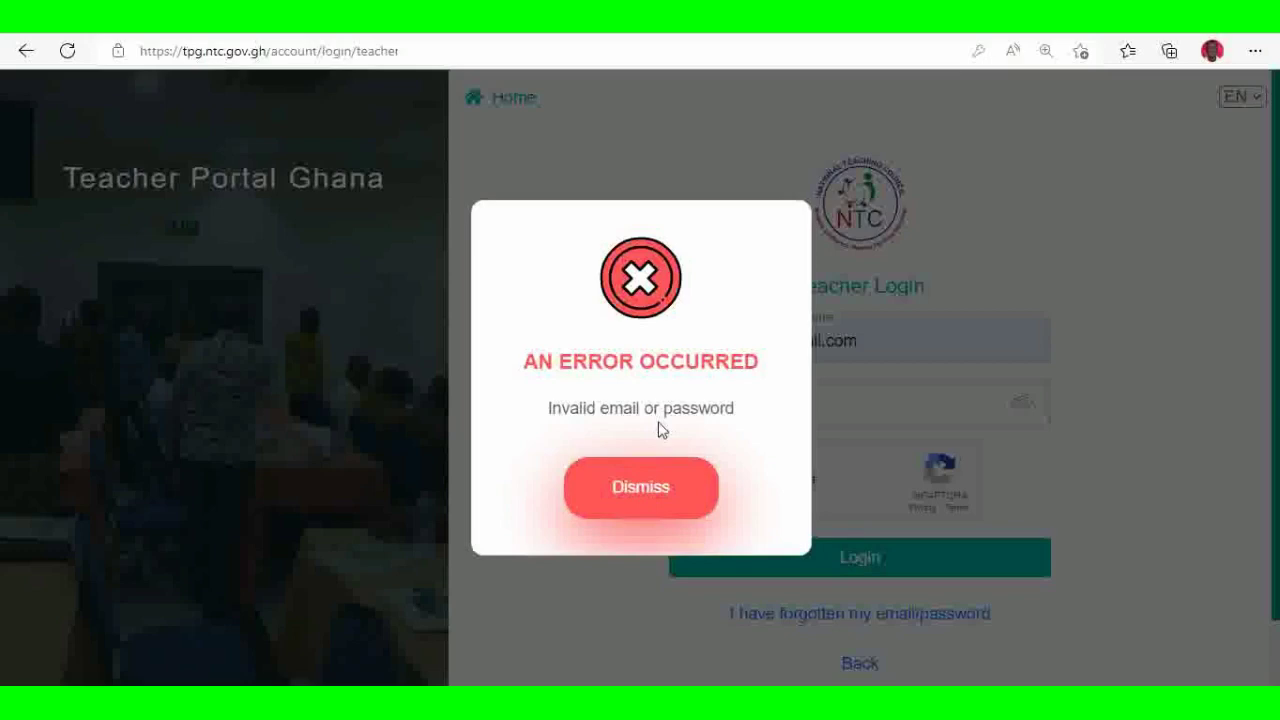
left_click(641, 492)
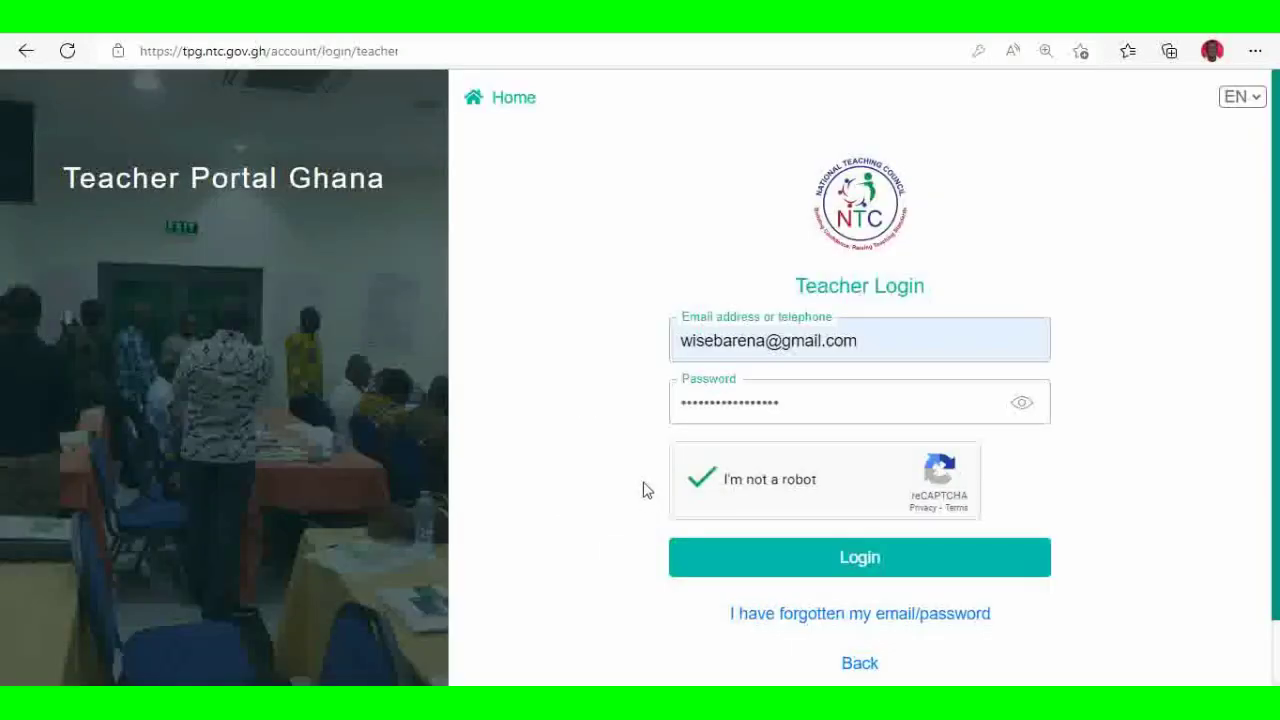
scroll(645, 539, "down", 1)
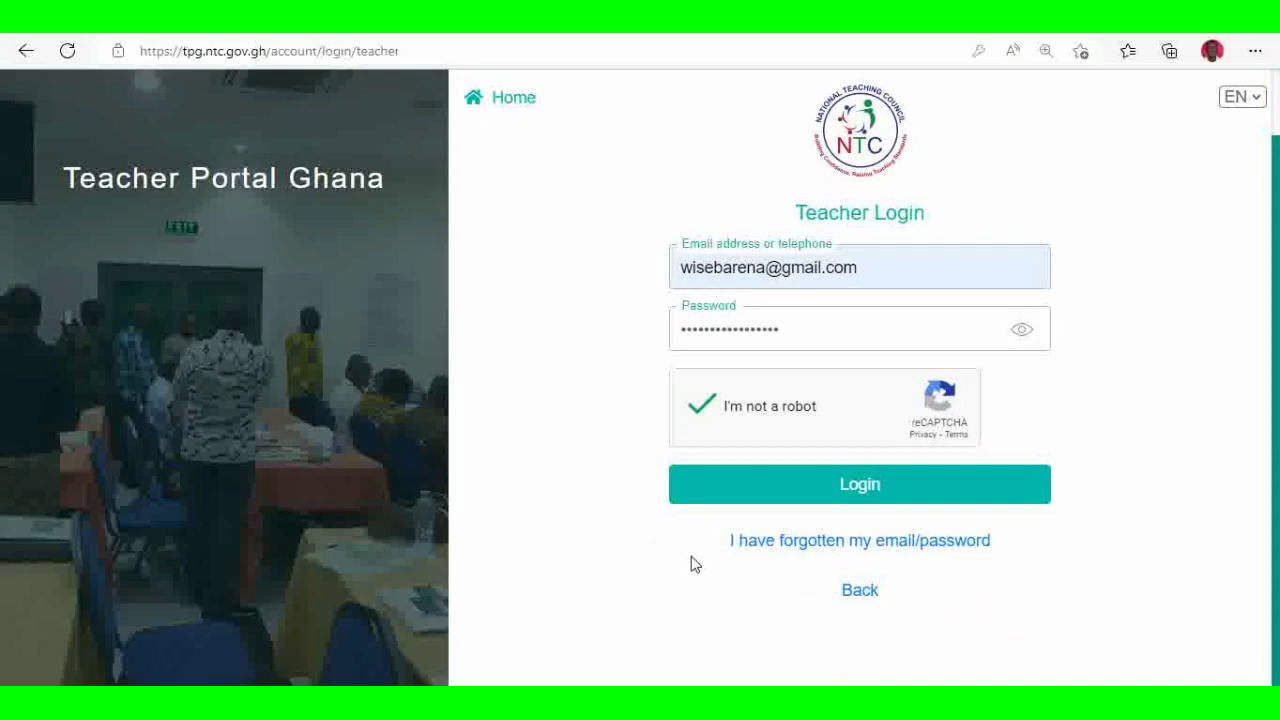
Step: Request a one-time password sent to a saved phone number and dismiss the success message
left_click(872, 545)
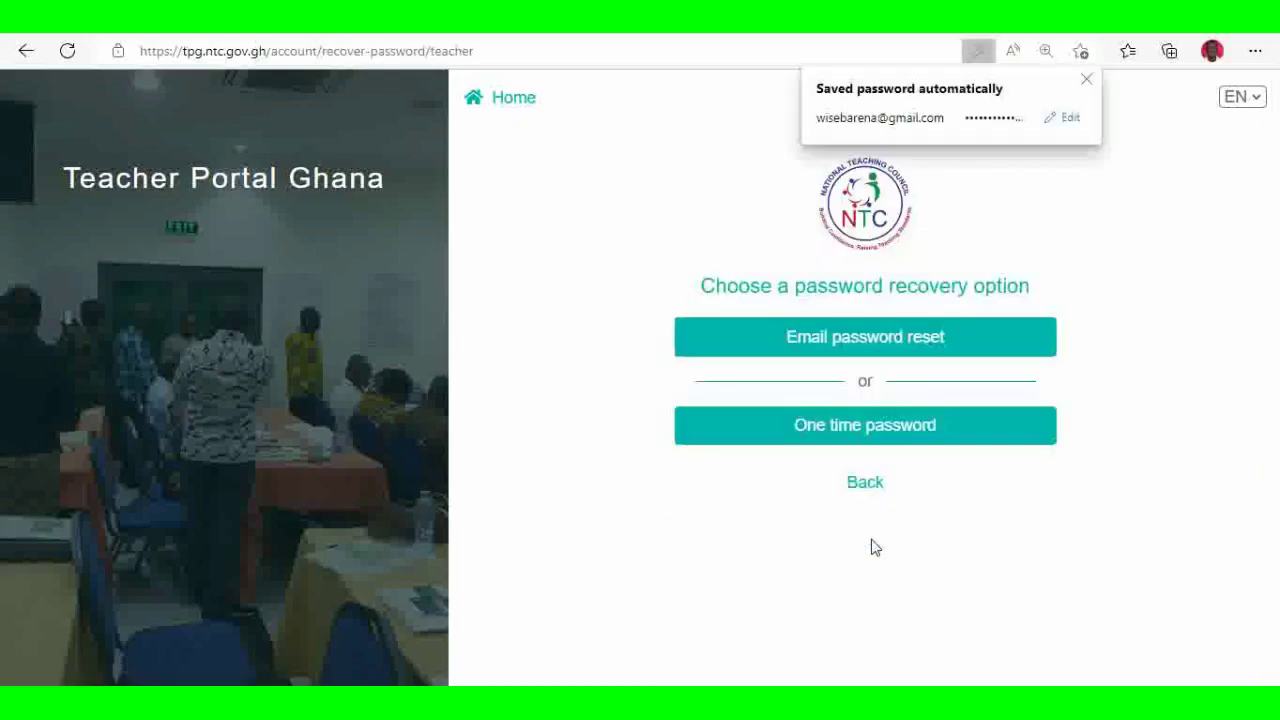
left_click(1087, 79)
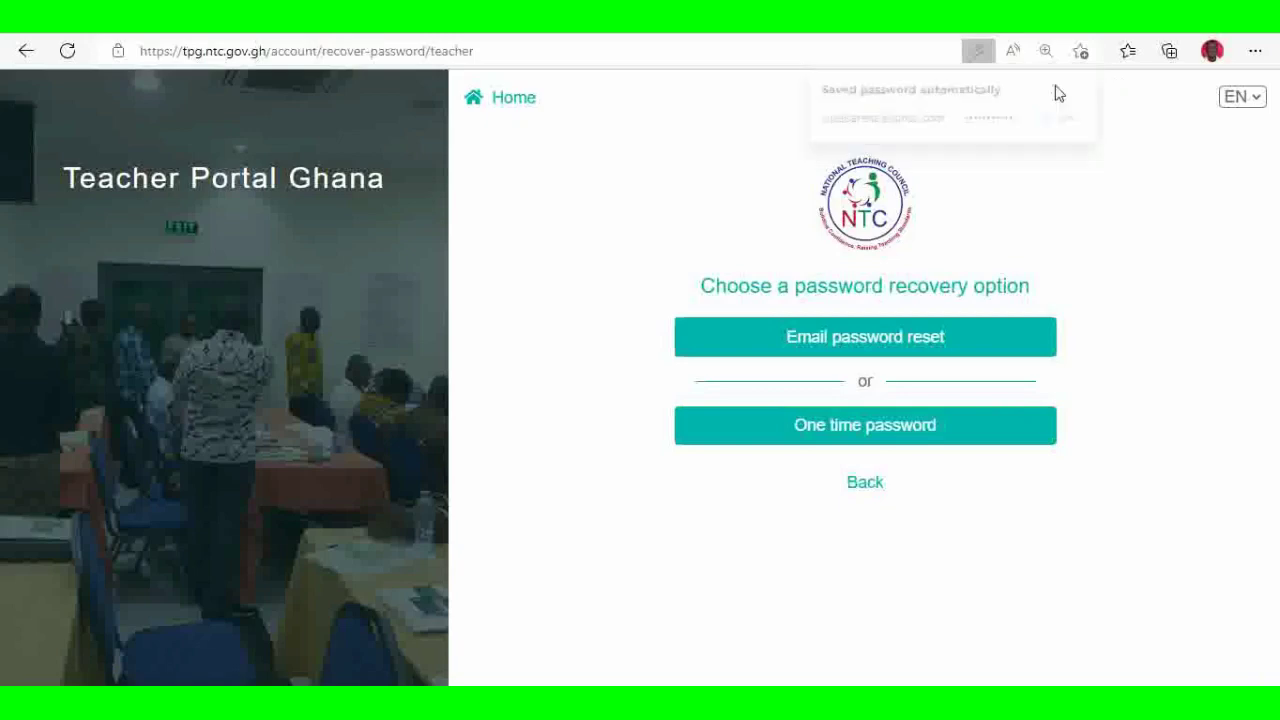
left_click(848, 430)
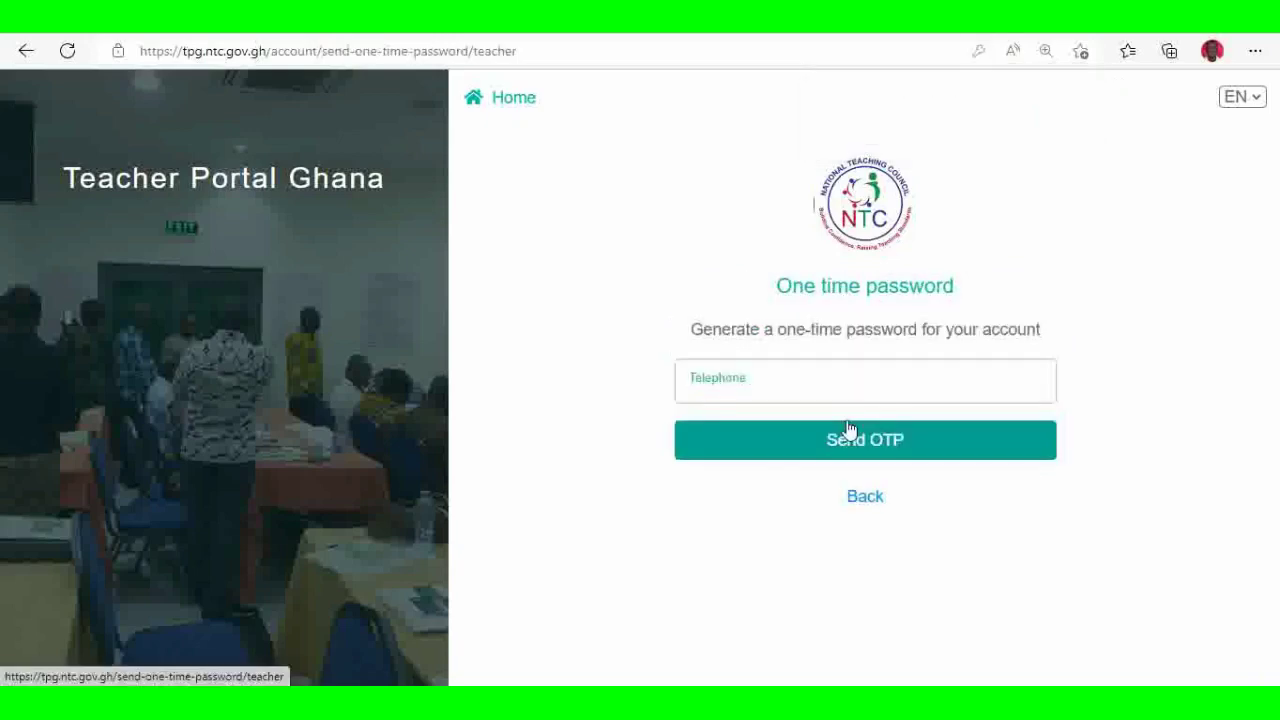
left_click(759, 372)
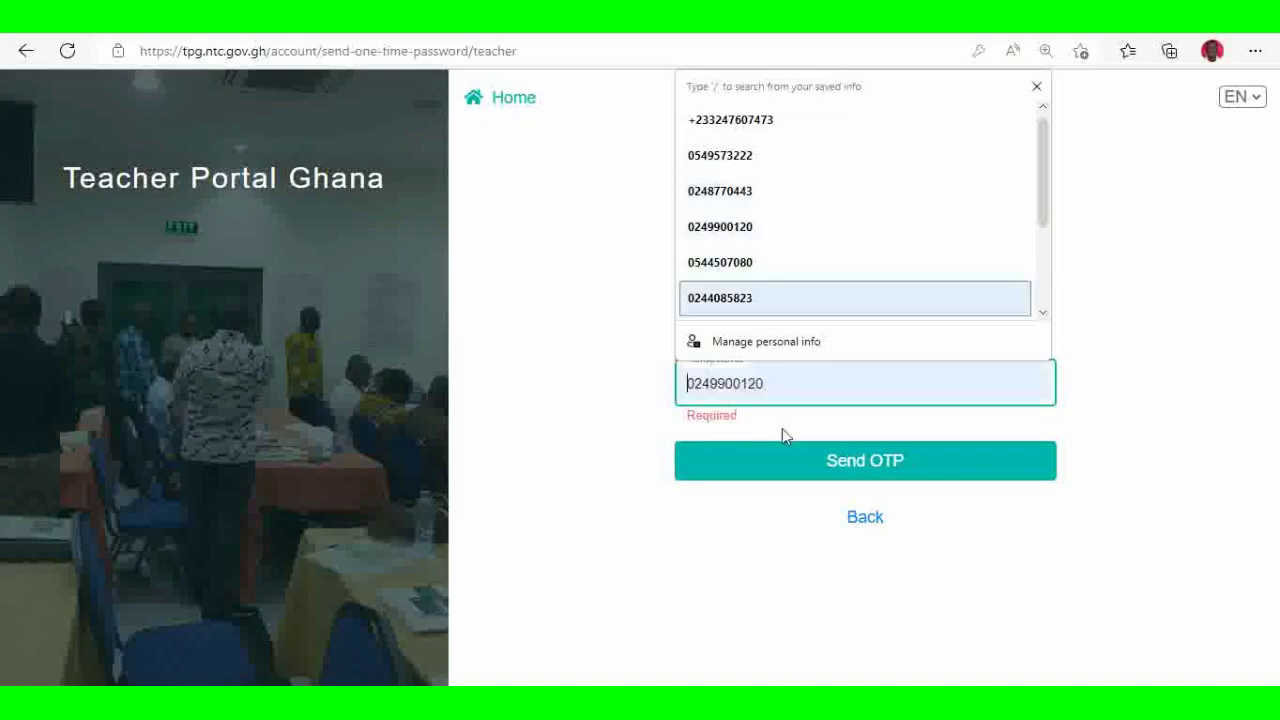
scroll(735, 240, "down", 1)
left_click(733, 160)
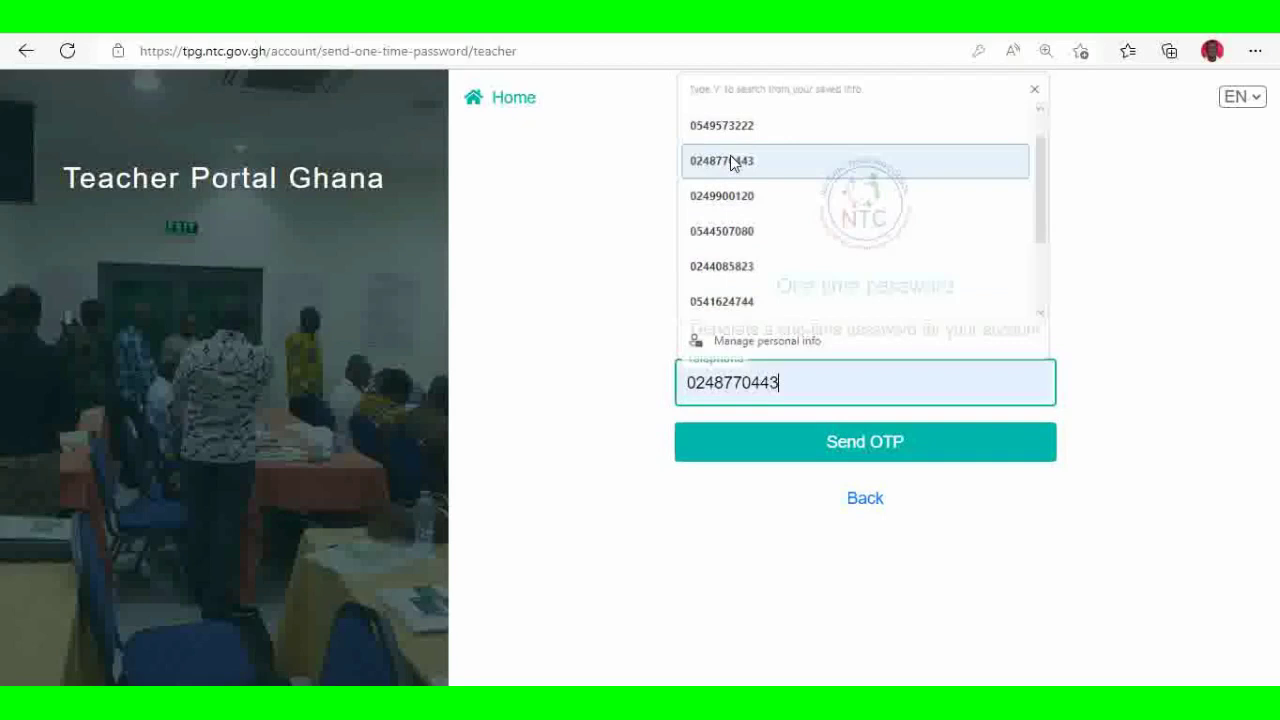
left_click(852, 455)
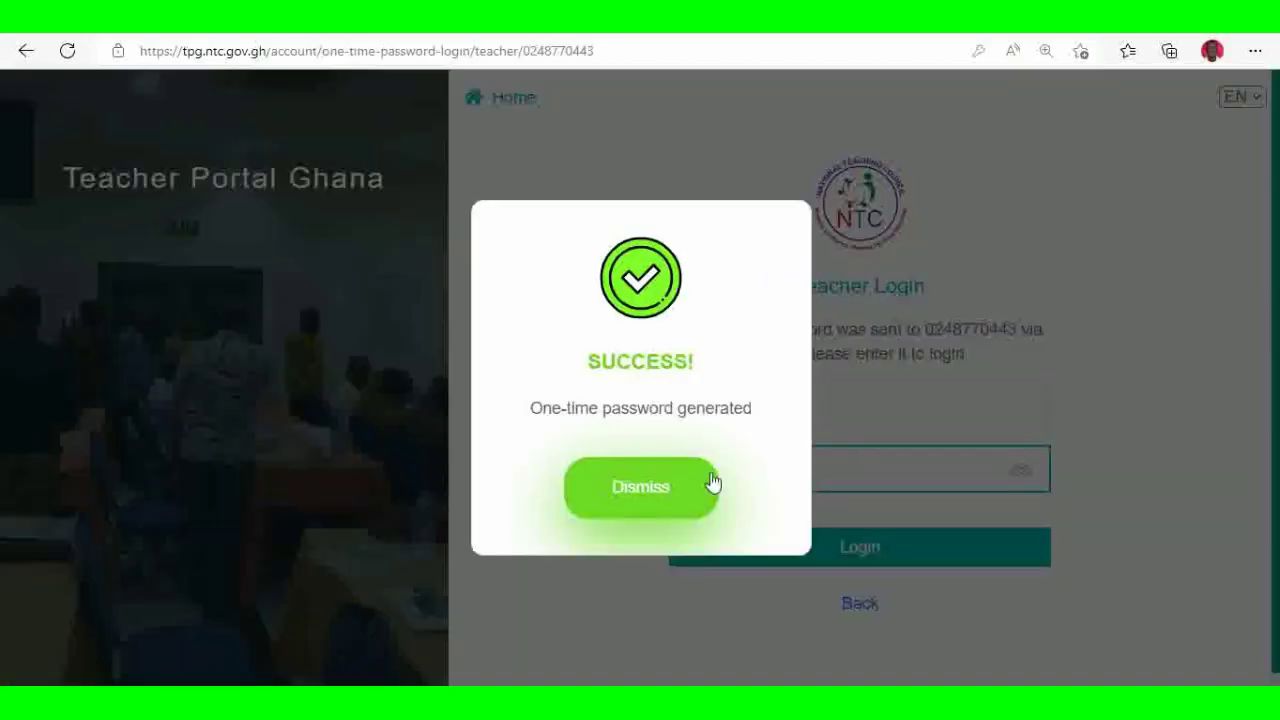
left_click(651, 496)
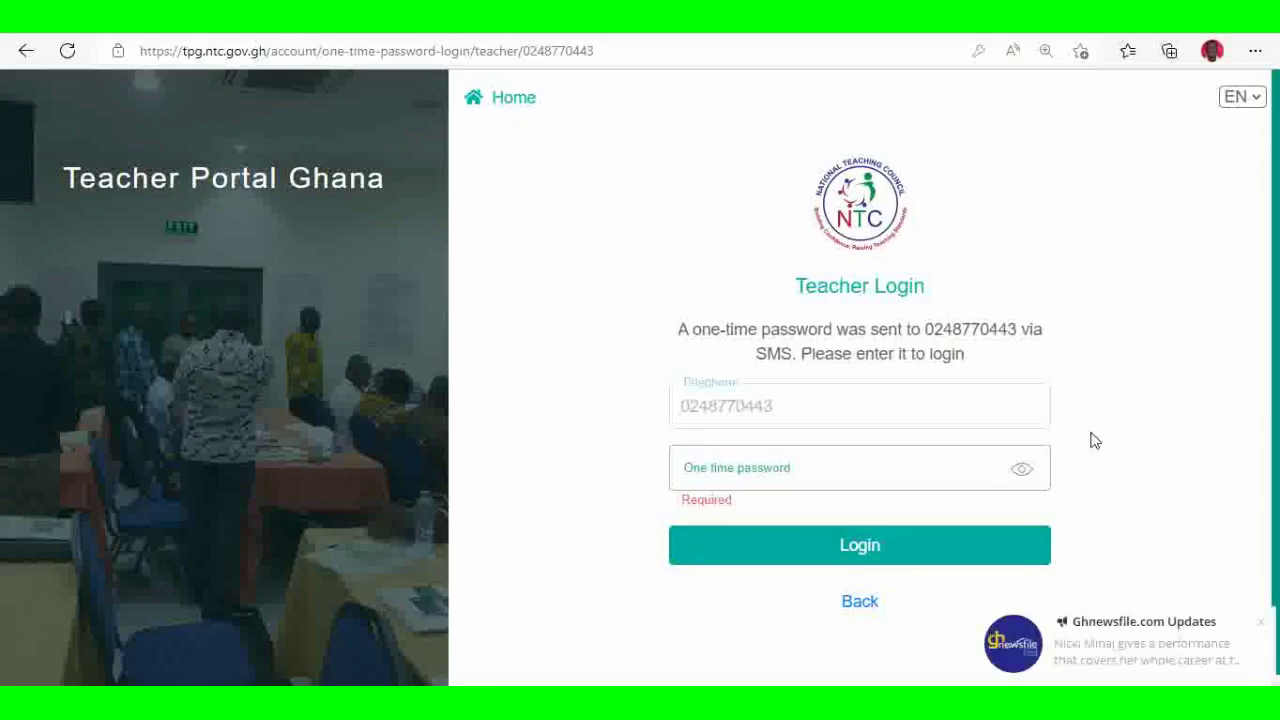
Step: Close the news notification and back out through the recovery pages to the Teacher Login form
left_click(1264, 627)
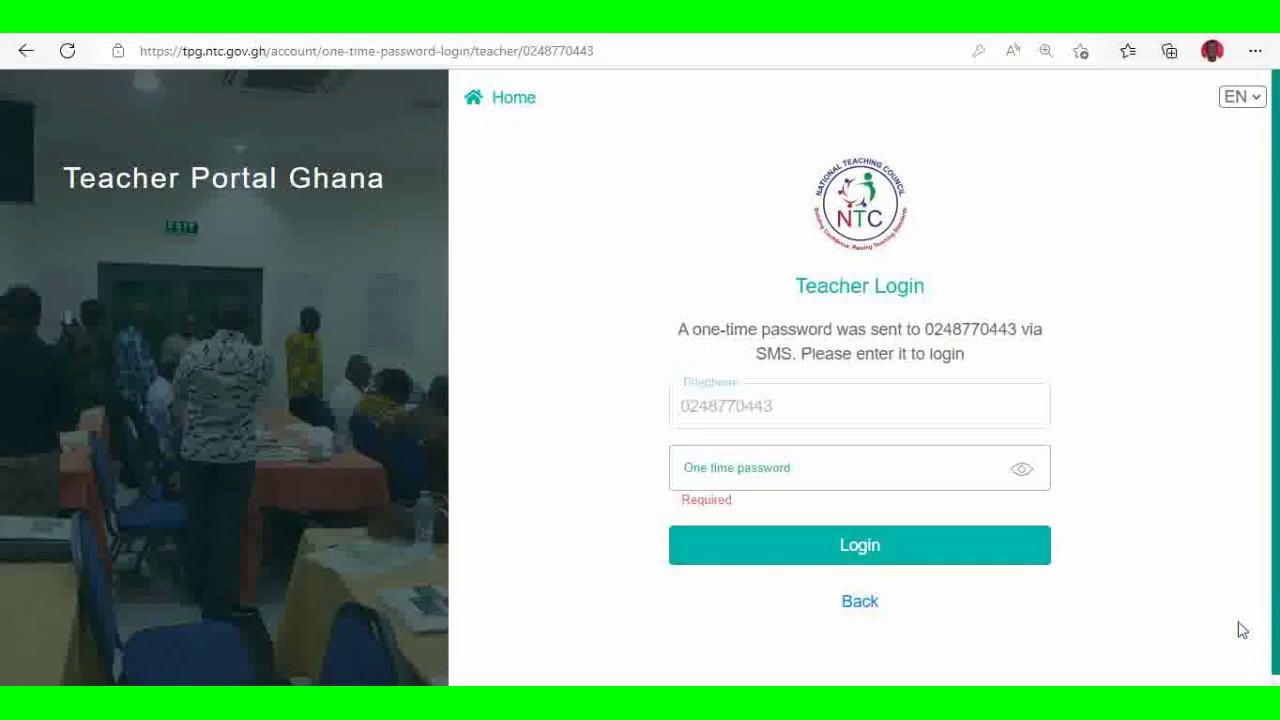
left_click(866, 604)
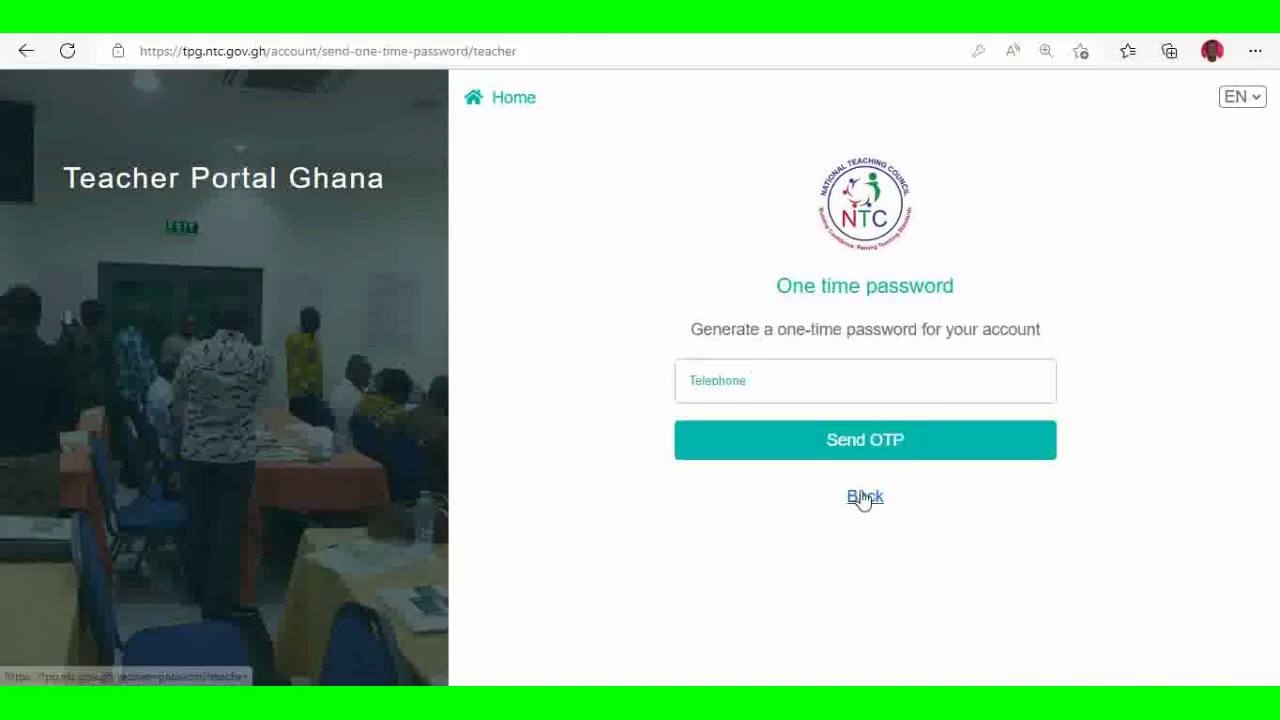
left_click(864, 497)
left_click(860, 492)
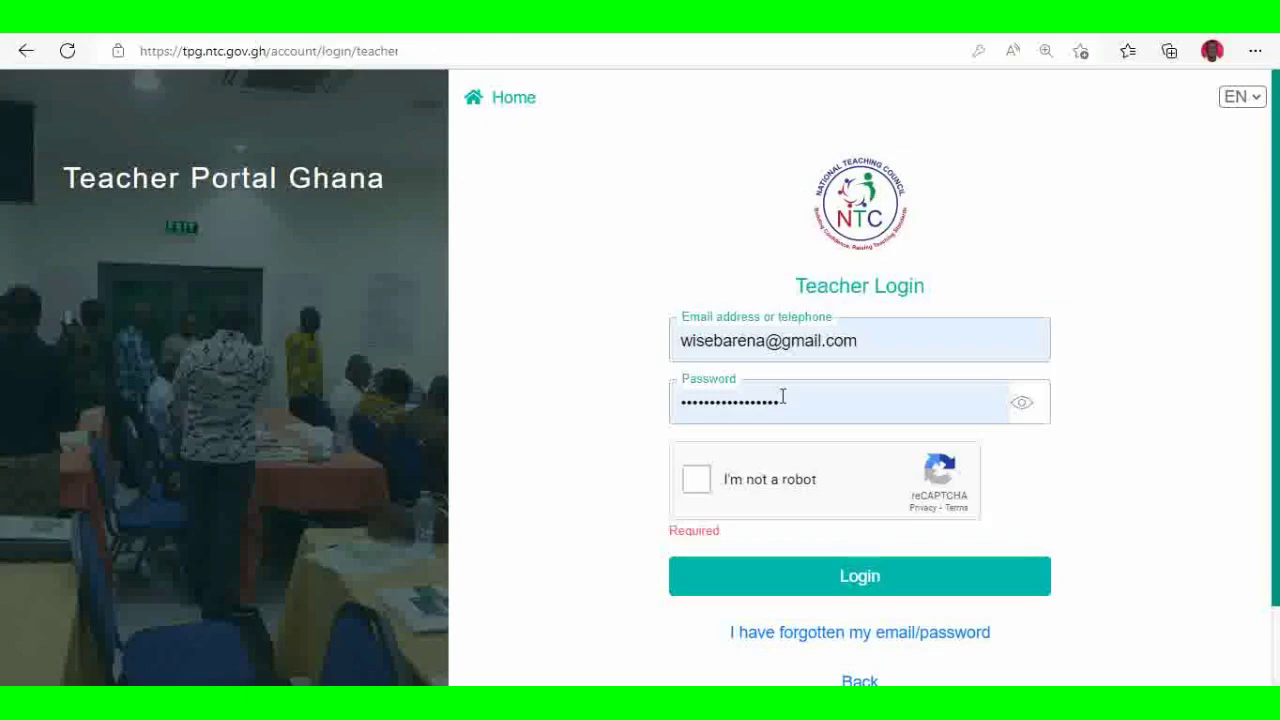
Step: Replace the autofilled password with the account password, pass the robot check, and log in
left_click(786, 400)
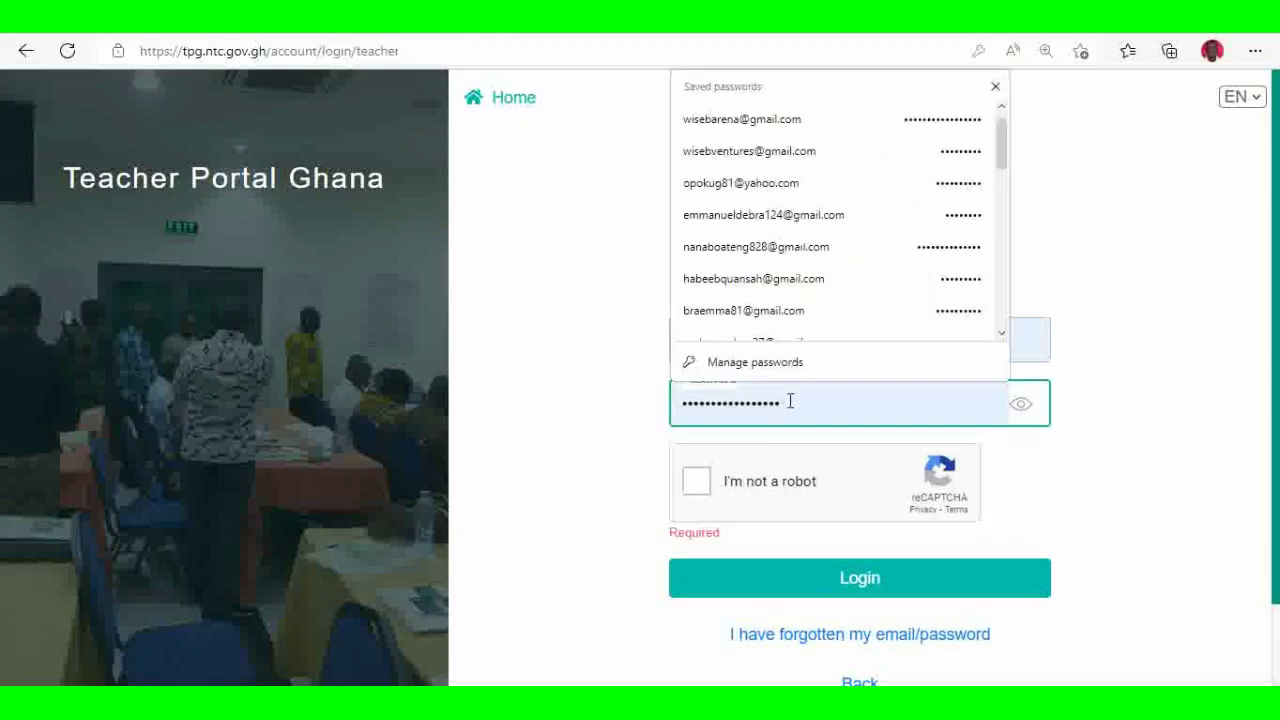
key("BackSpace")
key("BackSpace")
key("BackSpace")
key("BackSpace")
key("BackSpace")
key("BackSpace")
key("BackSpace")
key("BackSpace")
key("BackSpace")
key("BackSpace")
key("BackSpace")
key("BackSpace")
key("BackSpace")
key("BackSpace")
key("BackSpace")
key("BackSpace")
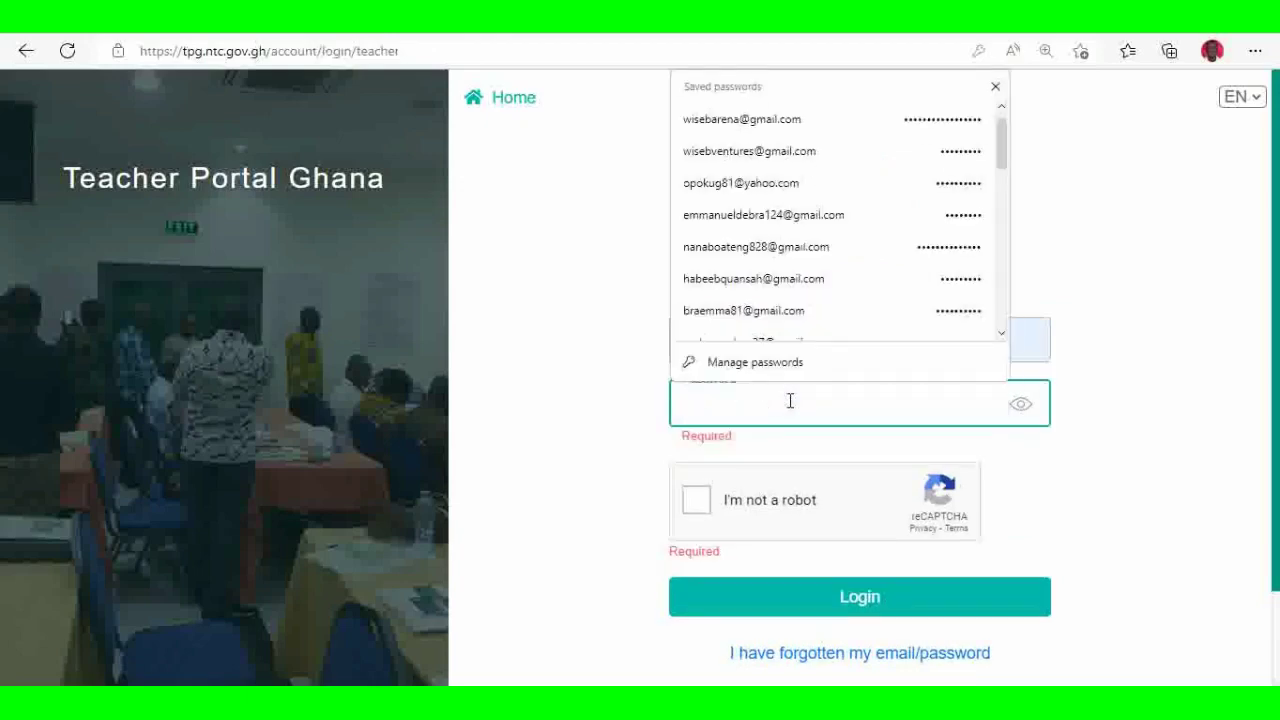
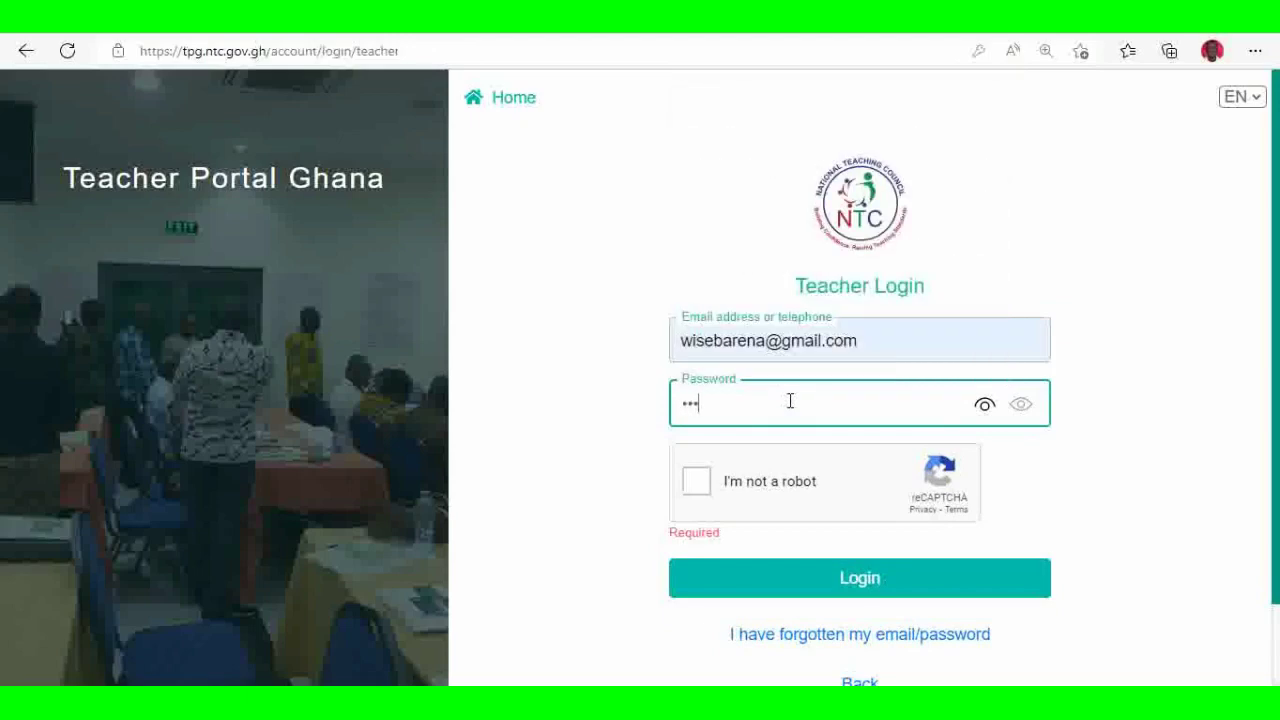
left_click(700, 481)
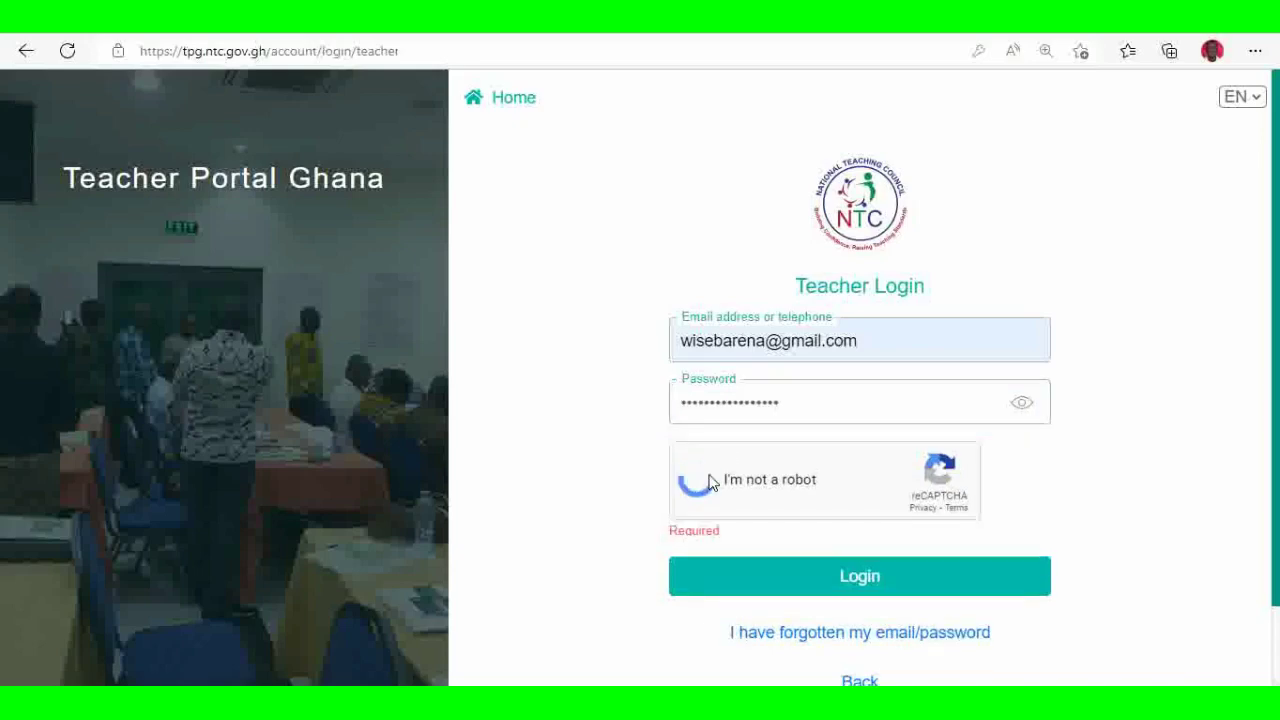
left_click(775, 568)
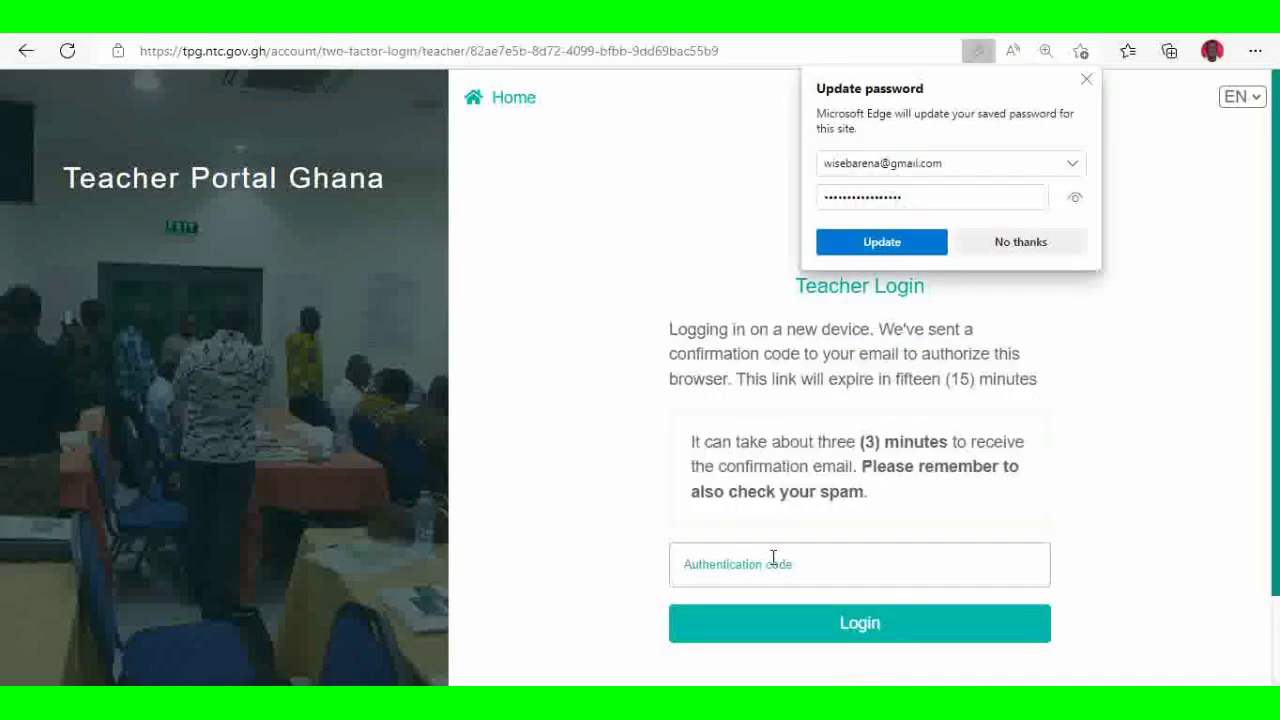
Step: Update Edge's saved password for the portal, then close the teacher guide PDF tab
left_click(858, 240)
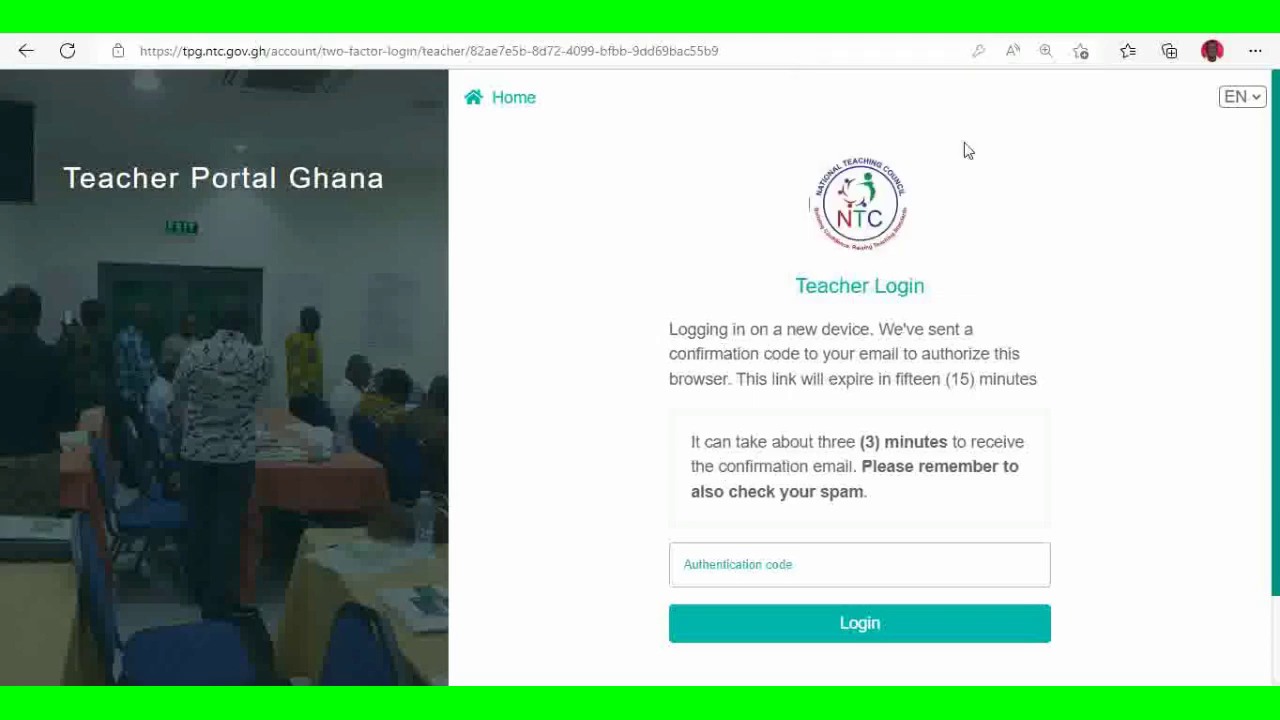
left_click(975, 30)
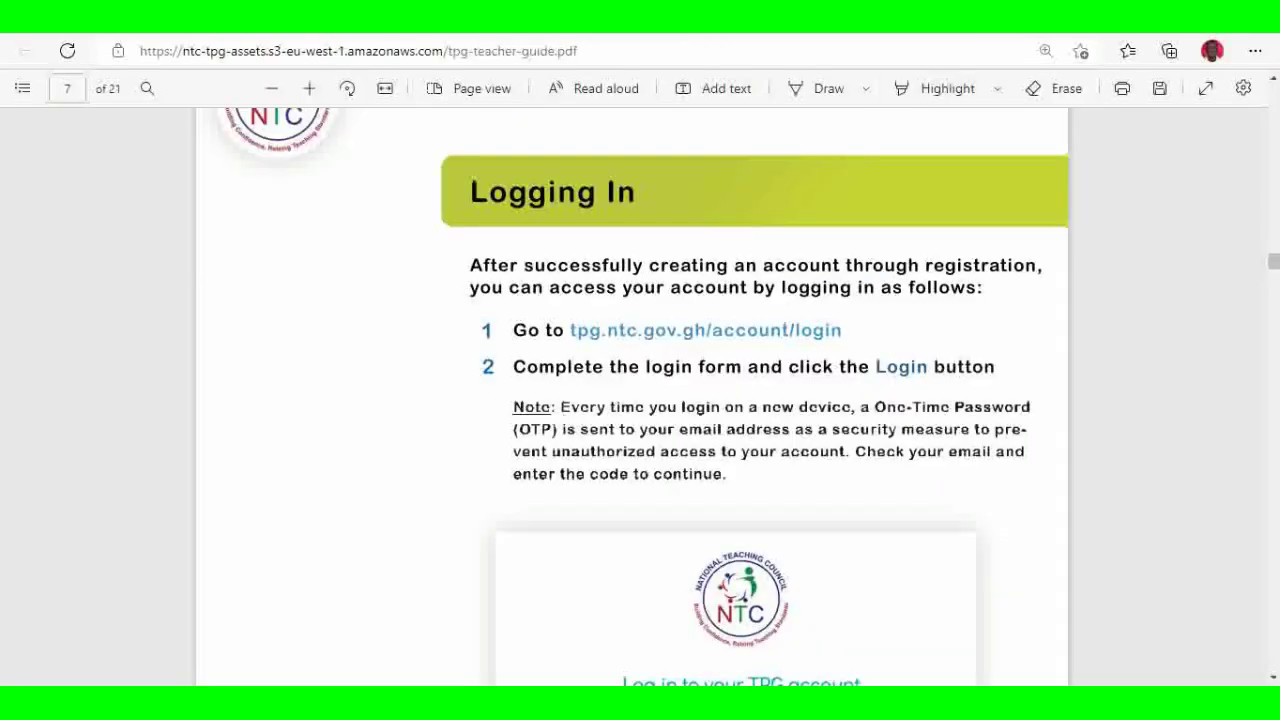
key("ctrl+Tab")
key("ctrl+Tab")
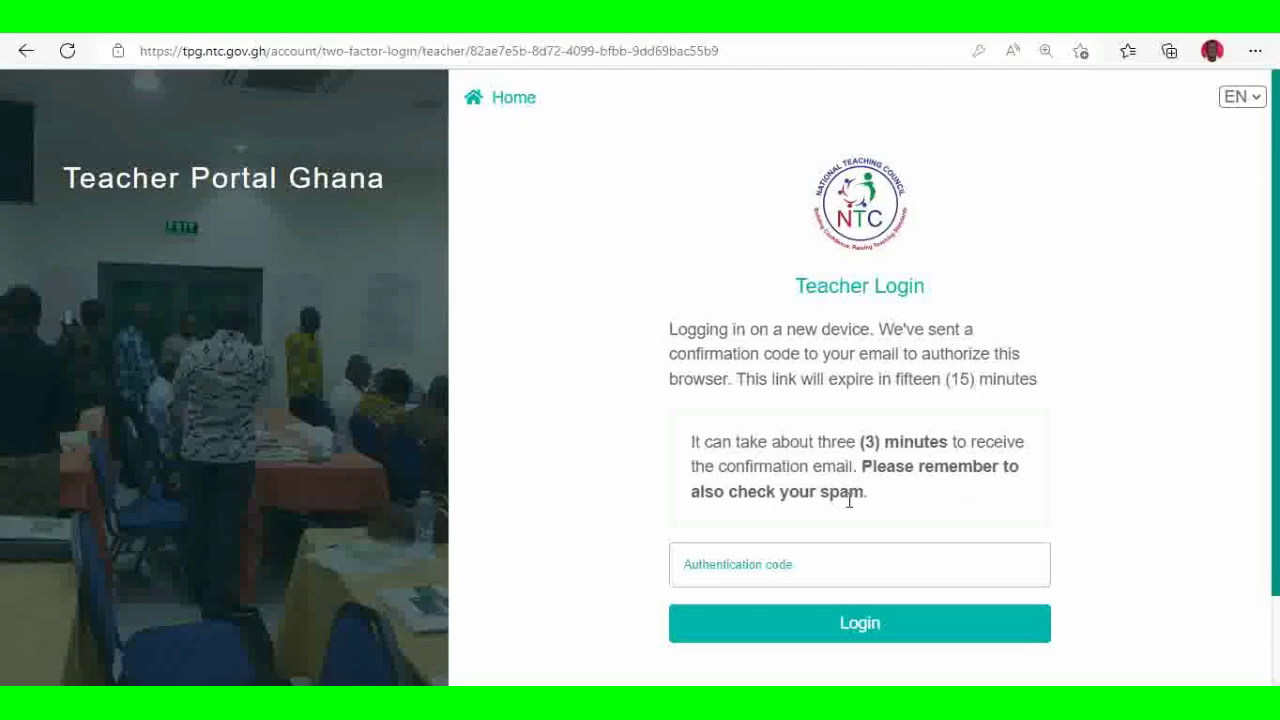
left_click(820, 557)
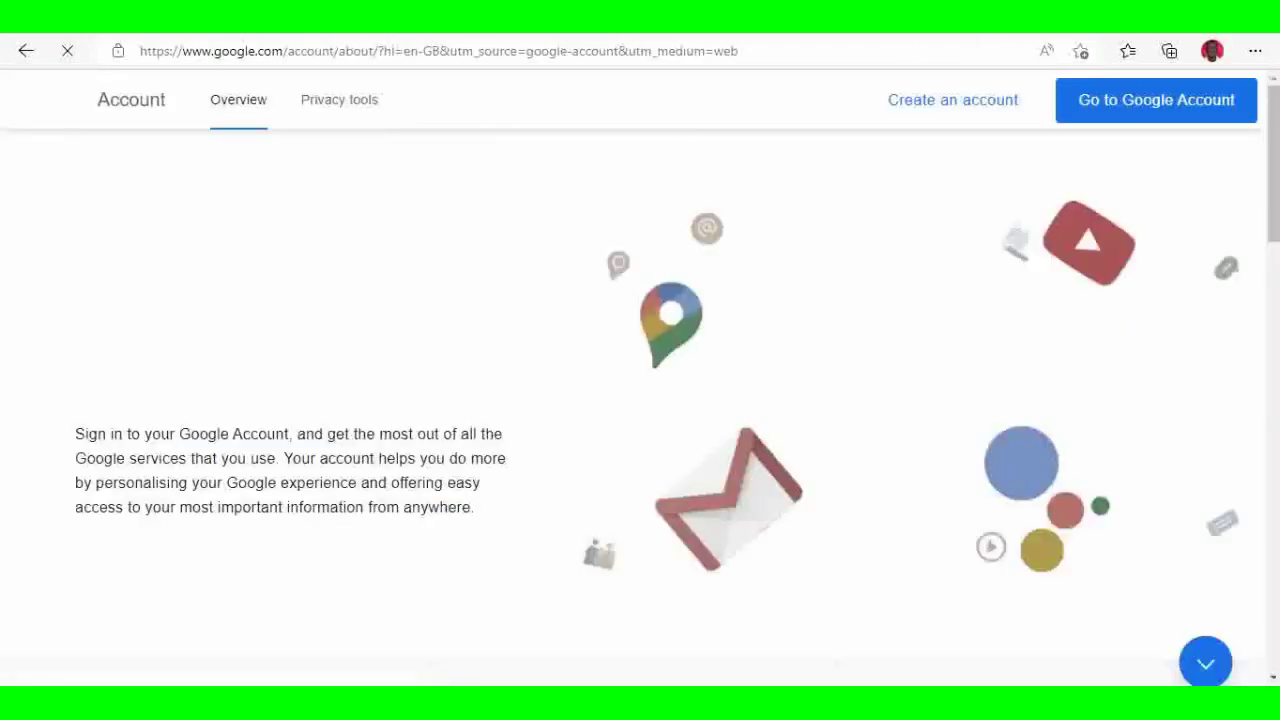
scroll(640, 380, "down", 5)
left_click(913, 32)
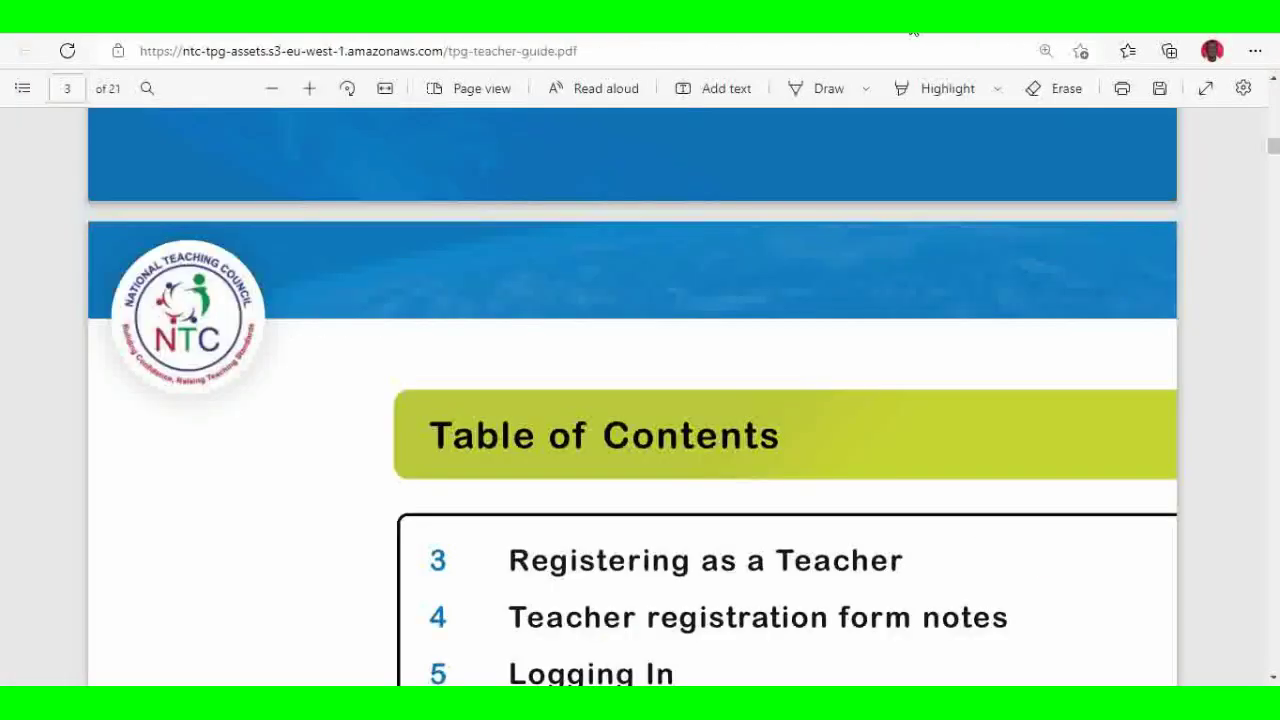
left_click(913, 32)
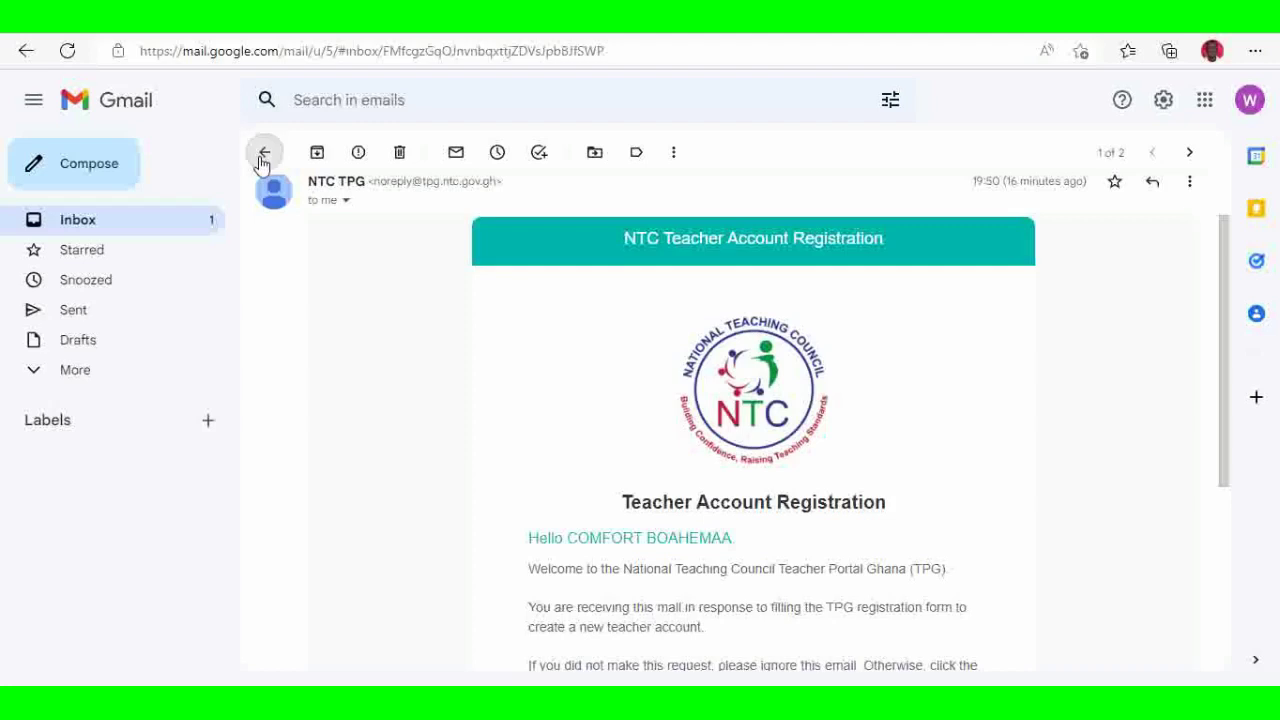
Step: Read the code in Gmail's NTC Login Confirmation email, then switch back to the portal
left_click(264, 153)
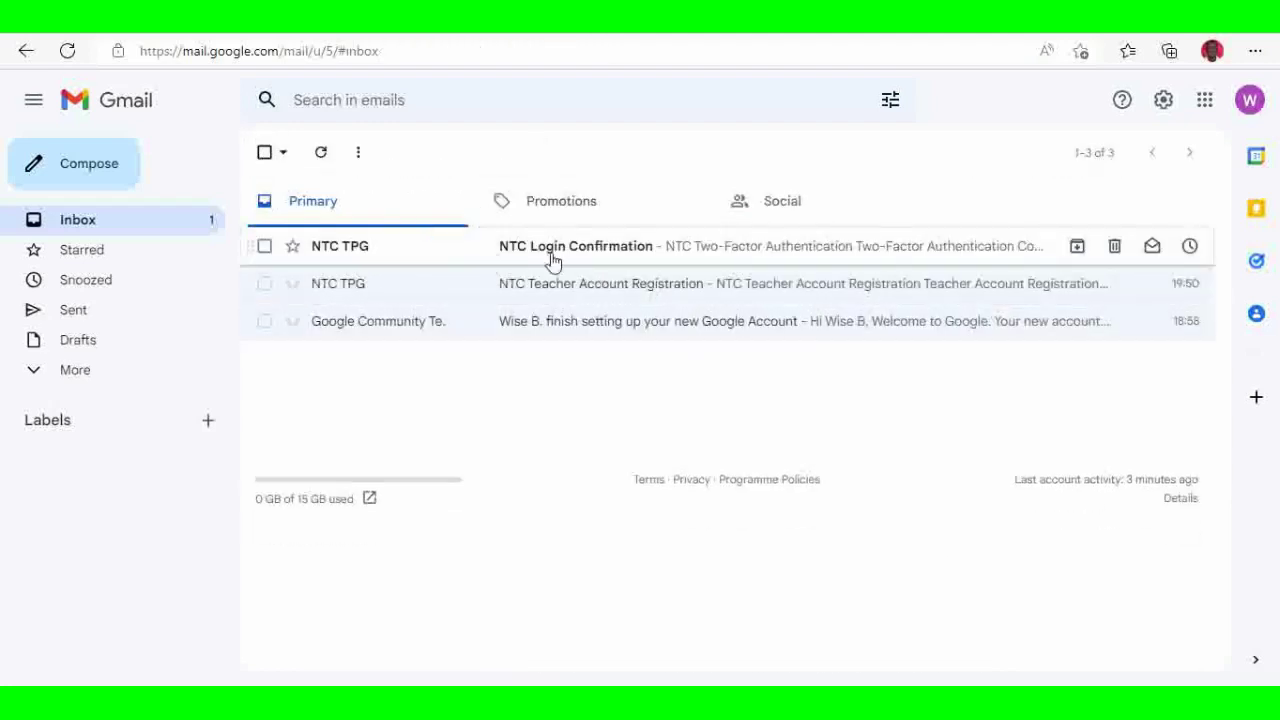
left_click(617, 260)
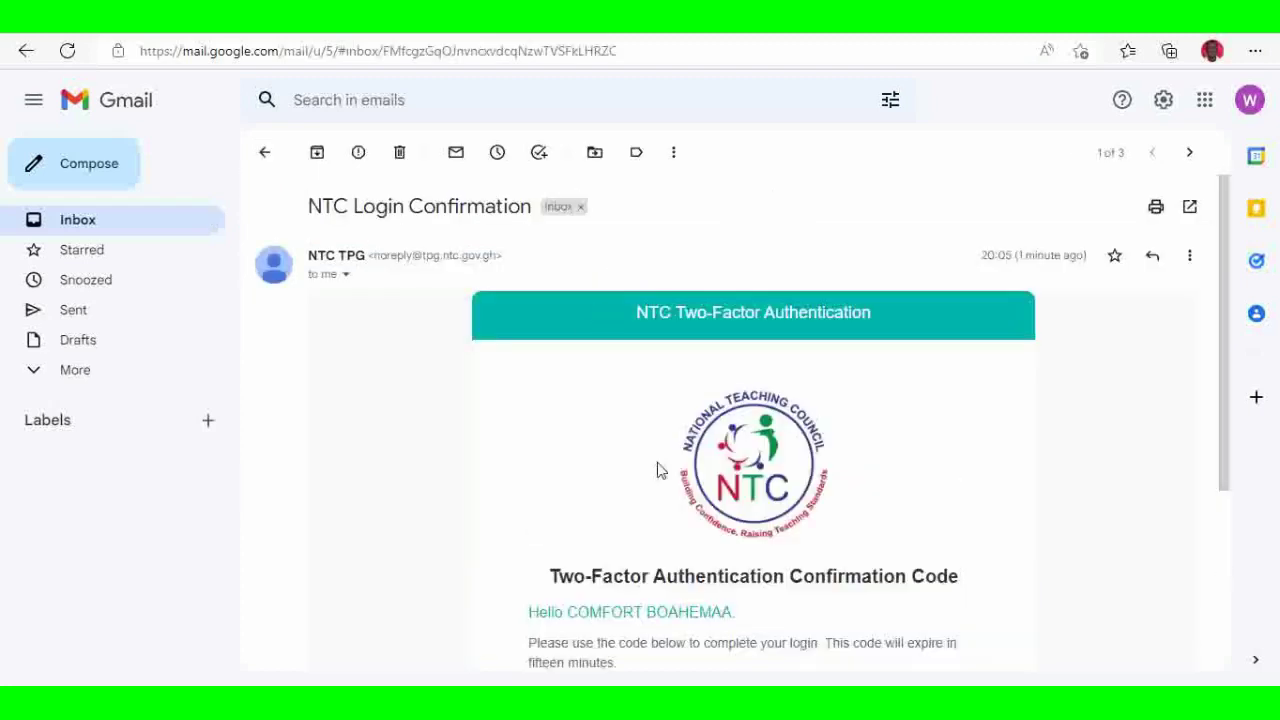
scroll(660, 466, "down", 3)
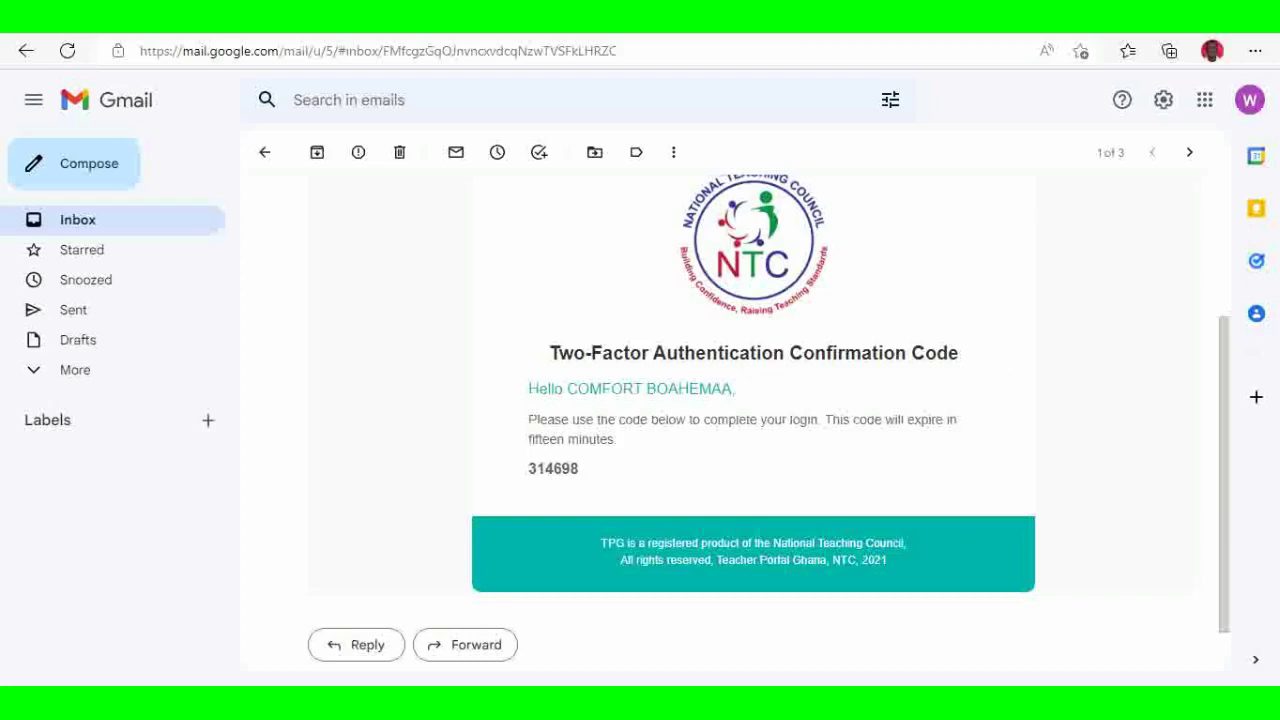
key("alt+Tab")
Step: Enter the emailed six-digit authentication code and complete the login
left_click(716, 568)
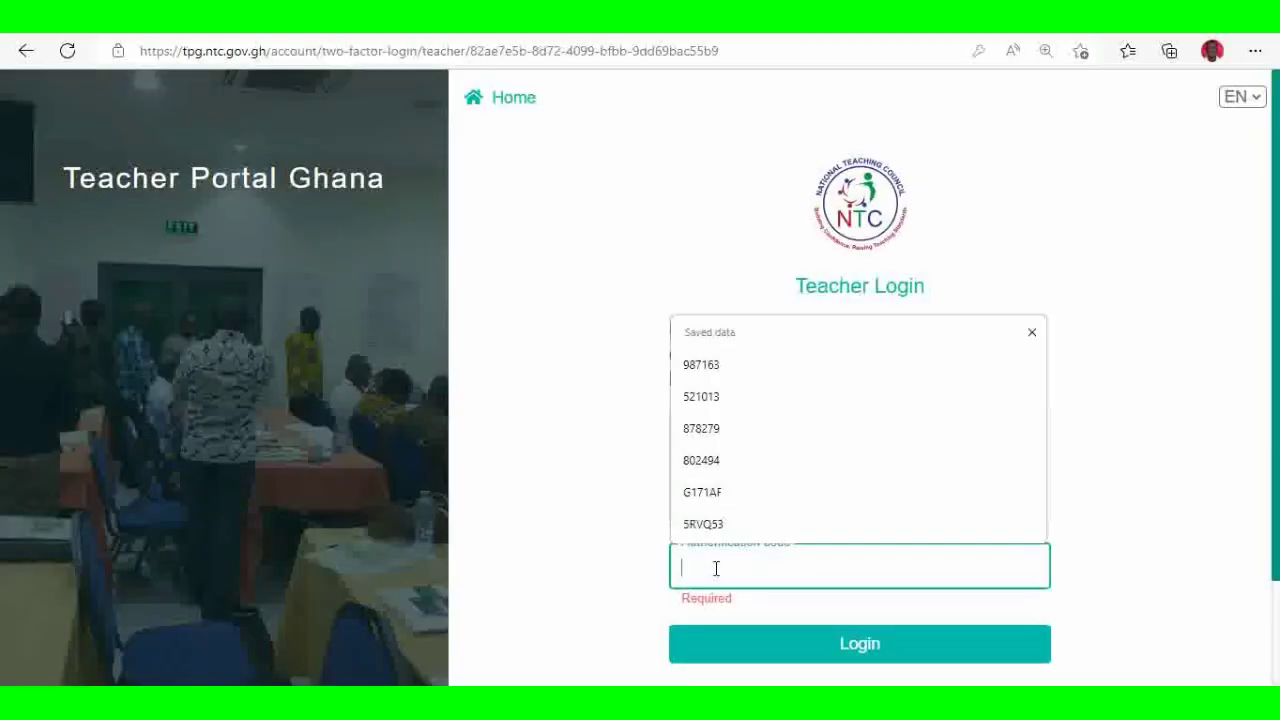
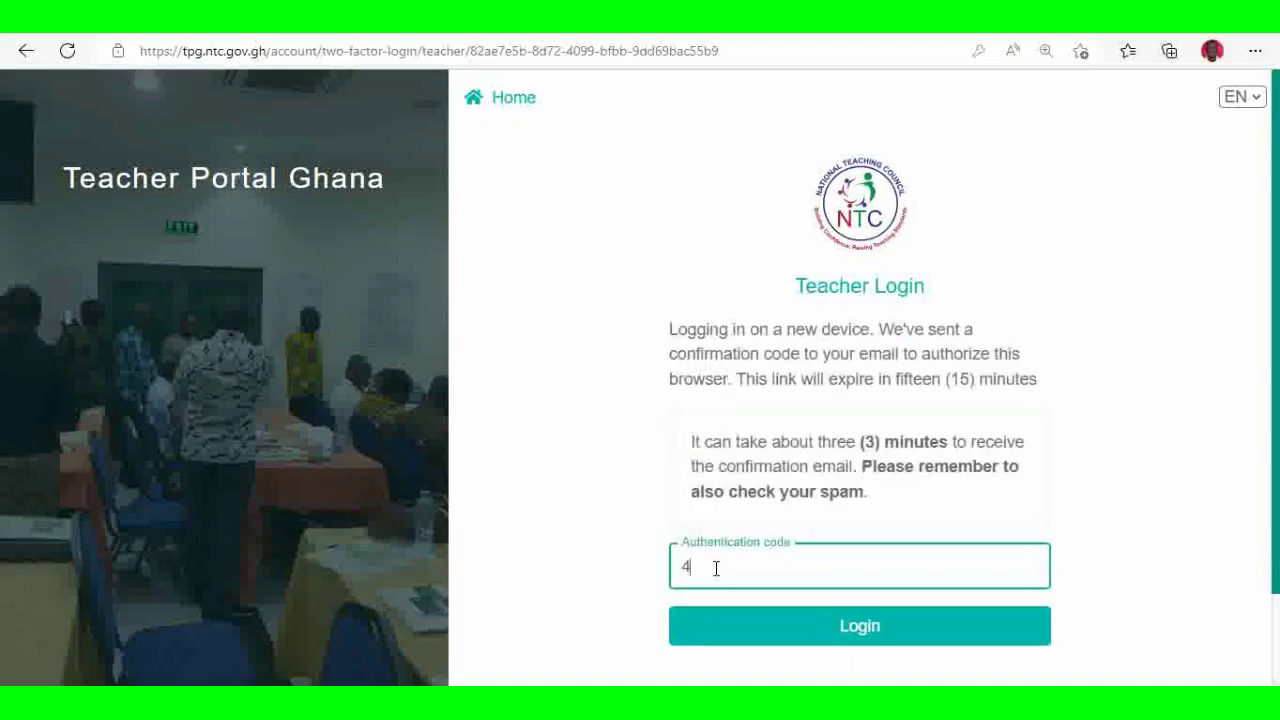
key("BackSpace")
left_click(792, 625)
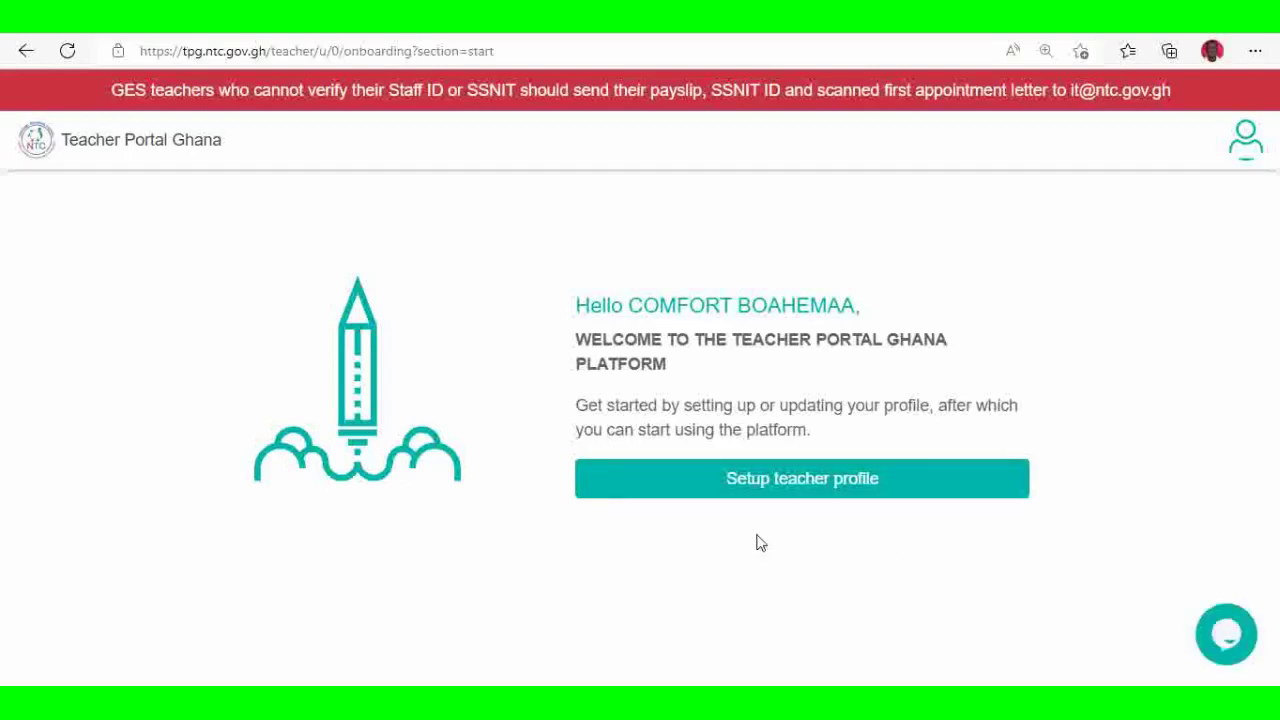
Step: Check the profile menu, then start the teacher profile setup from the welcome page
left_click(1248, 145)
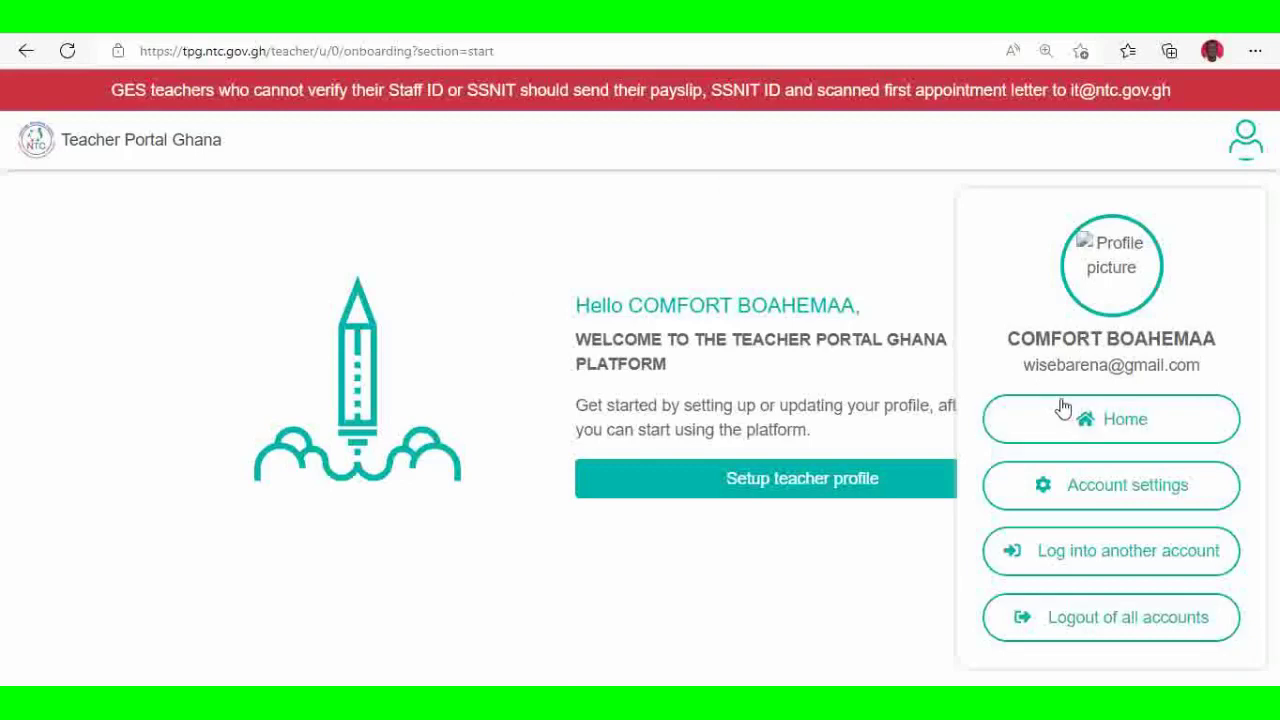
left_click(875, 543)
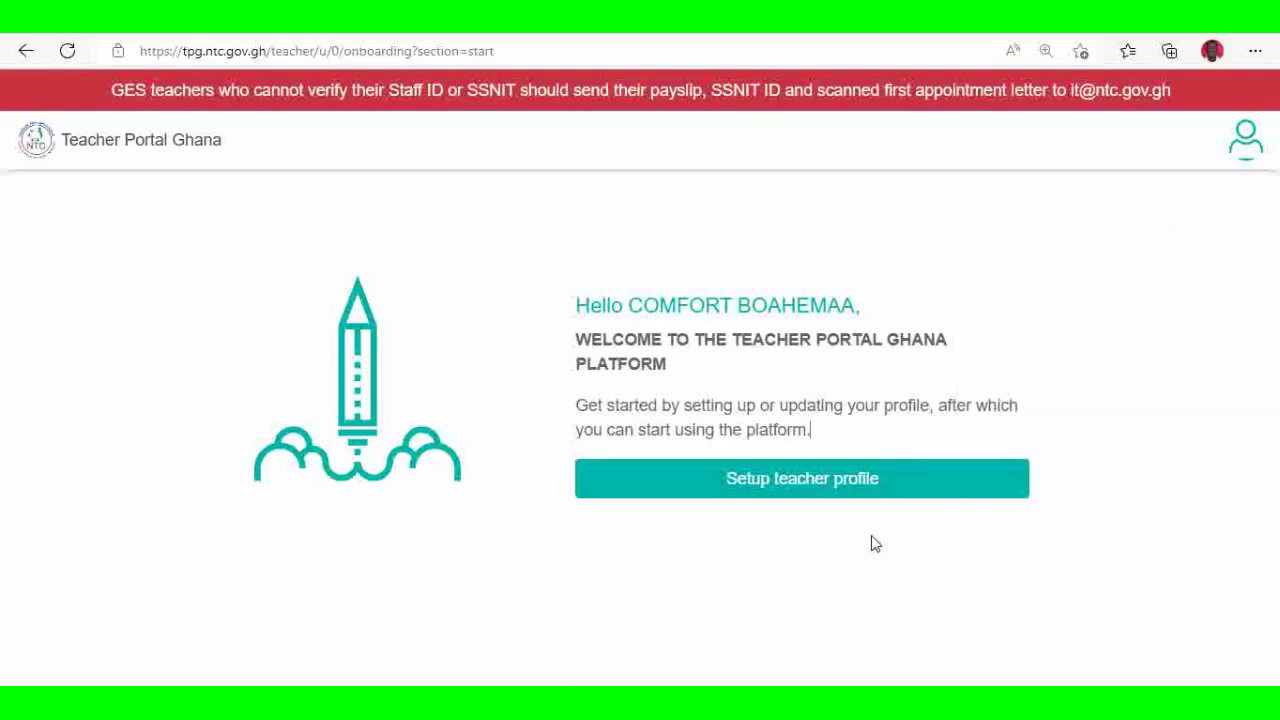
left_click(826, 489)
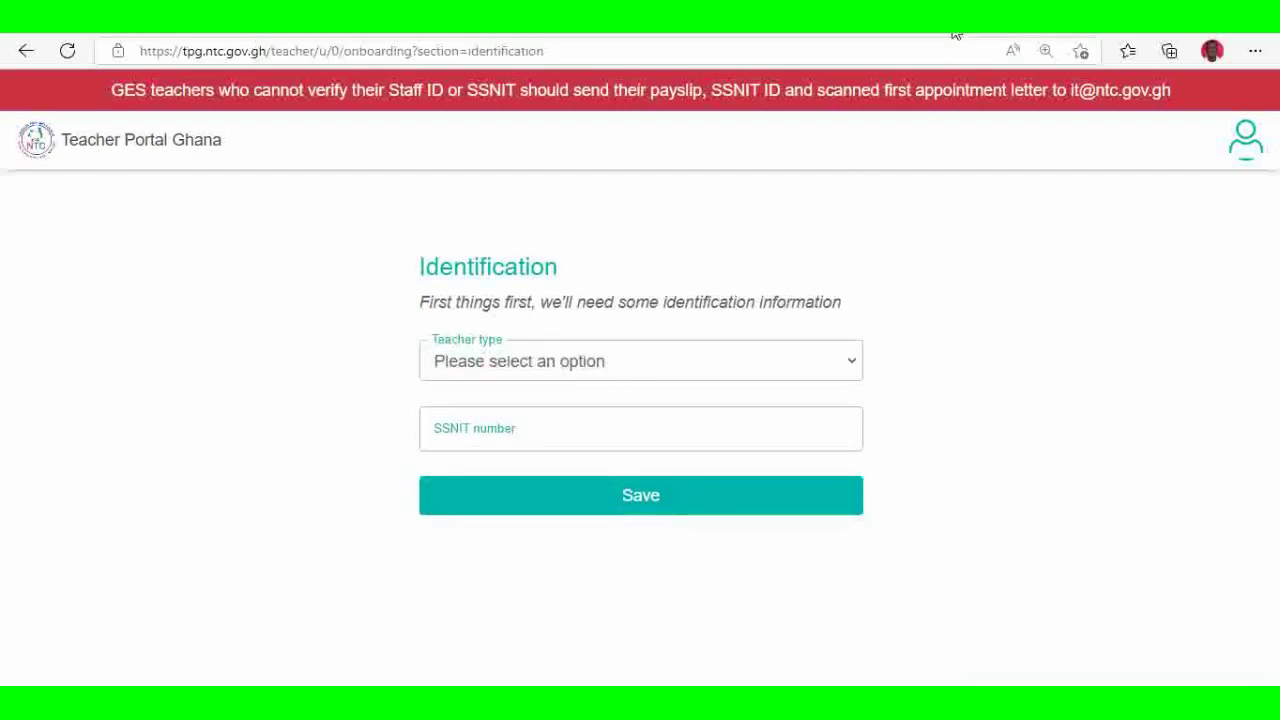
left_click(1000, 16)
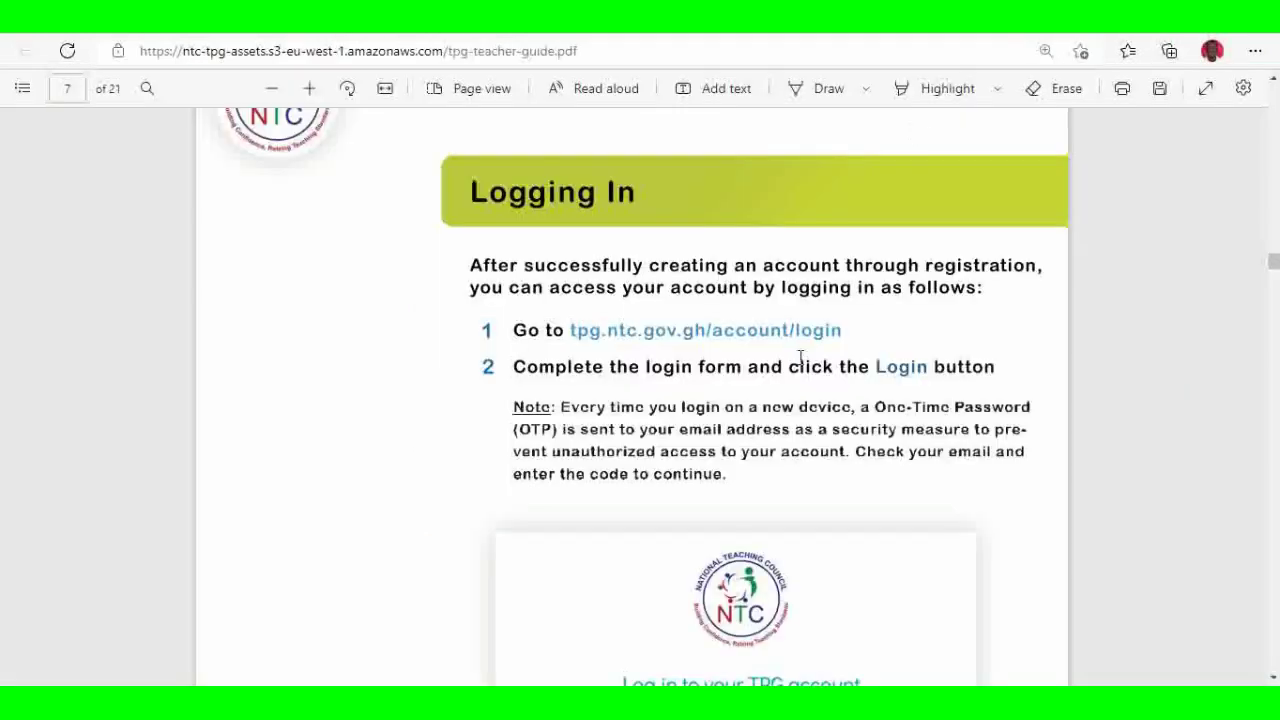
Step: Add a text annotation with a sample Gmail address beside the guide's Email address field
scroll(816, 403, "down", 4)
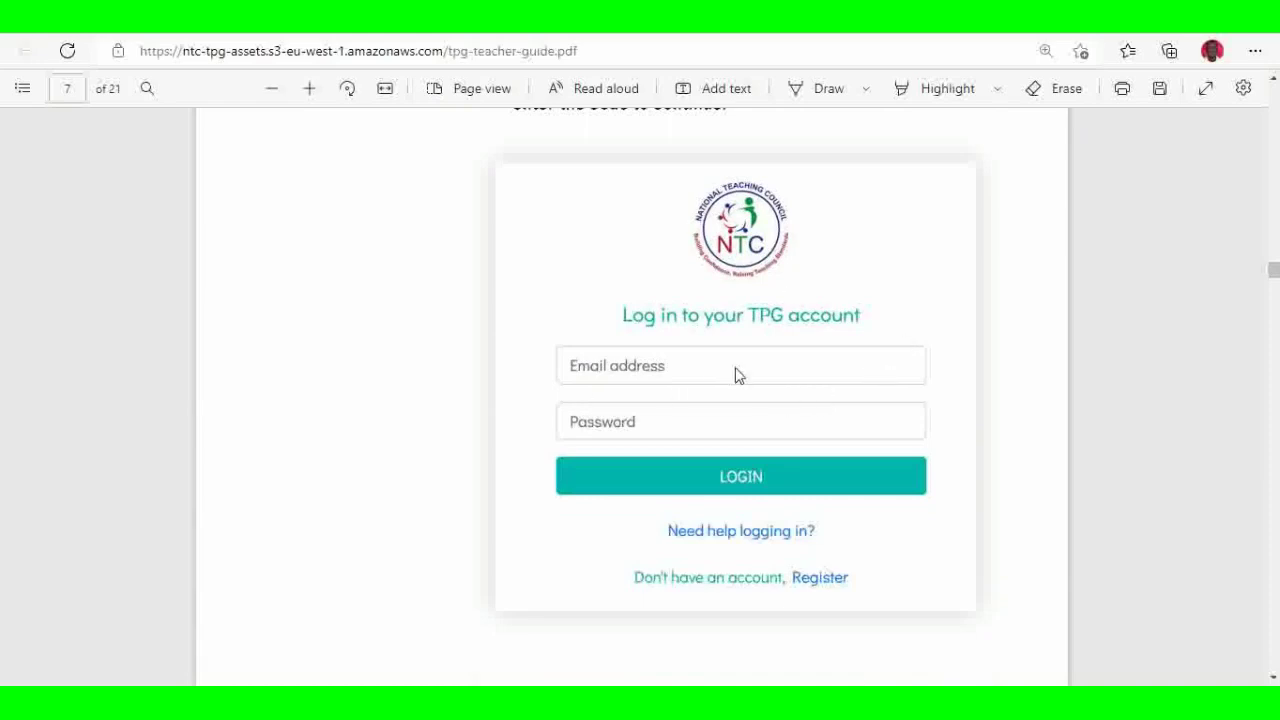
left_click(723, 89)
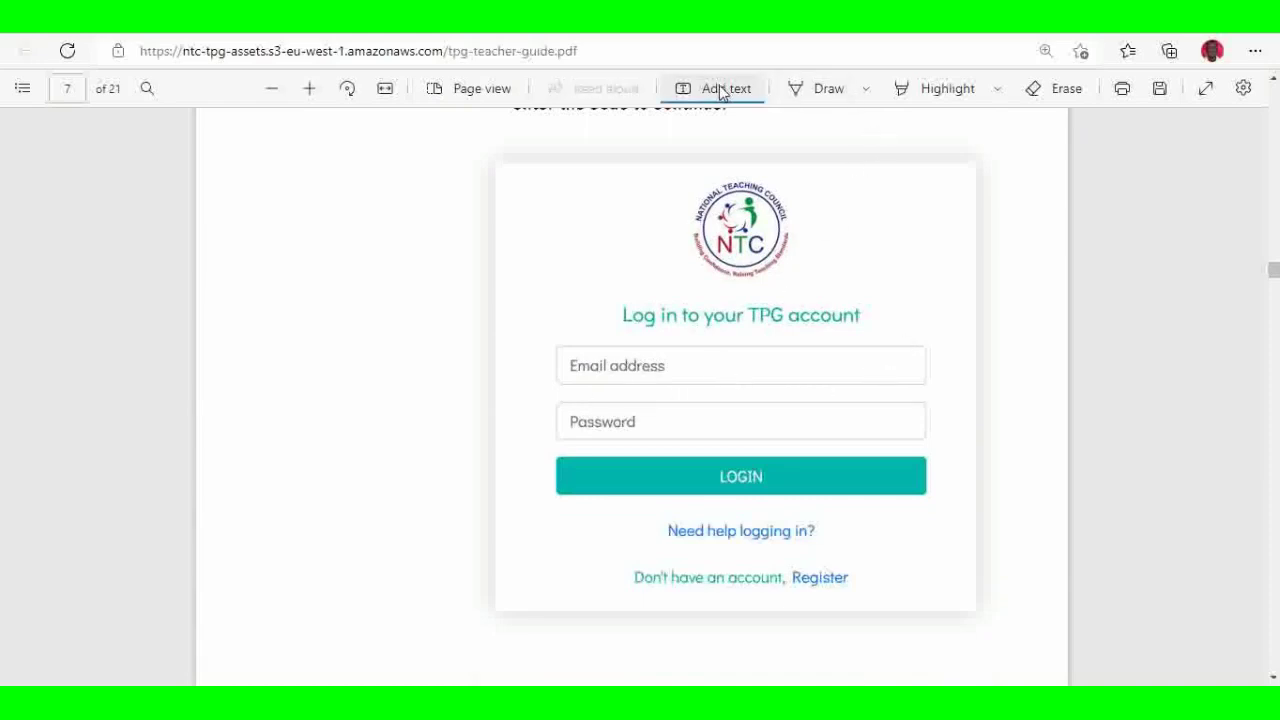
left_click(645, 367)
left_click_drag(780, 367, 968, 367)
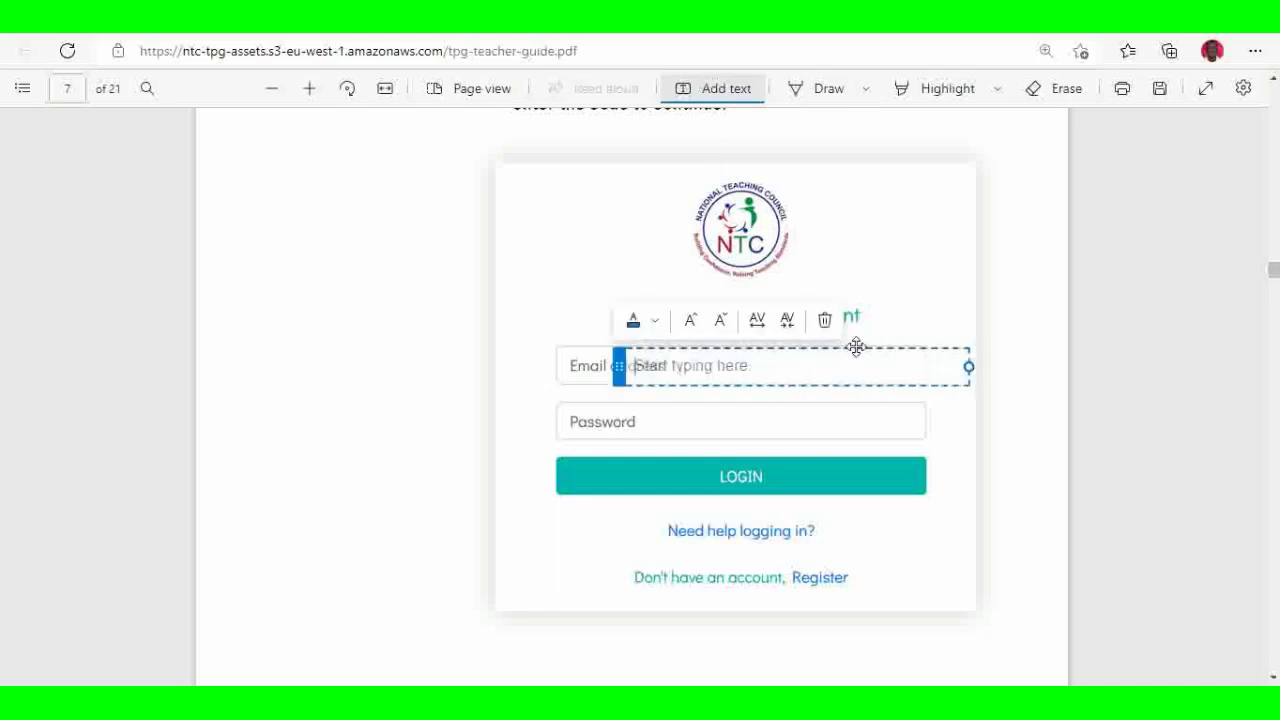
left_click_drag(854, 347, 912, 347)
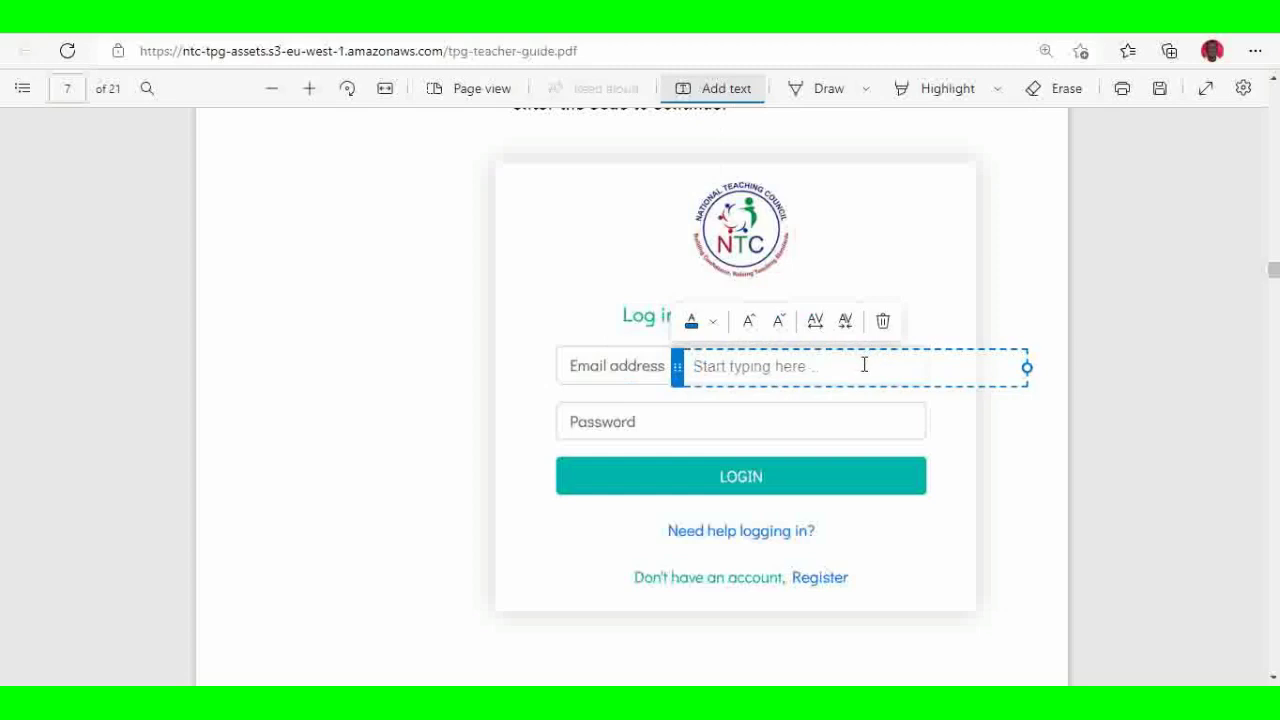
left_click(775, 425)
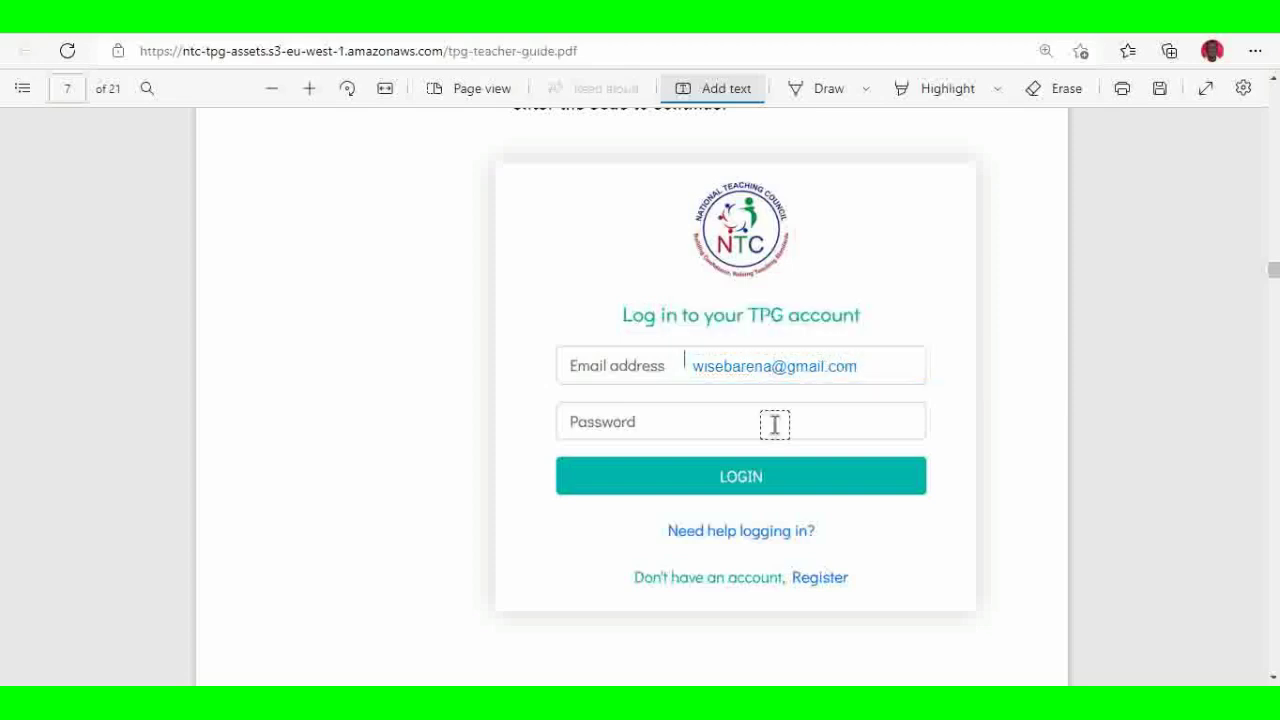
Step: Add a dotted password annotation in the Password field, then scroll on to Password Recovery
left_click(955, 445)
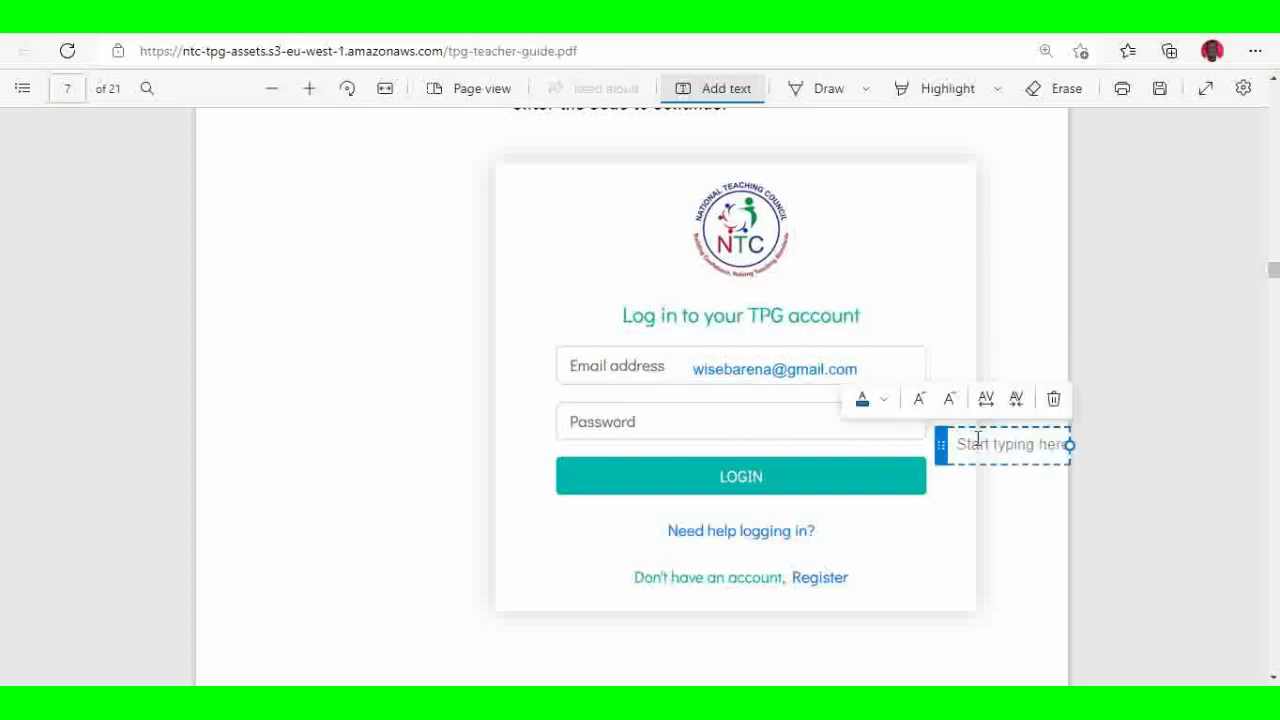
left_click_drag(979, 430, 775, 404)
left_click_drag(882, 421, 997, 420)
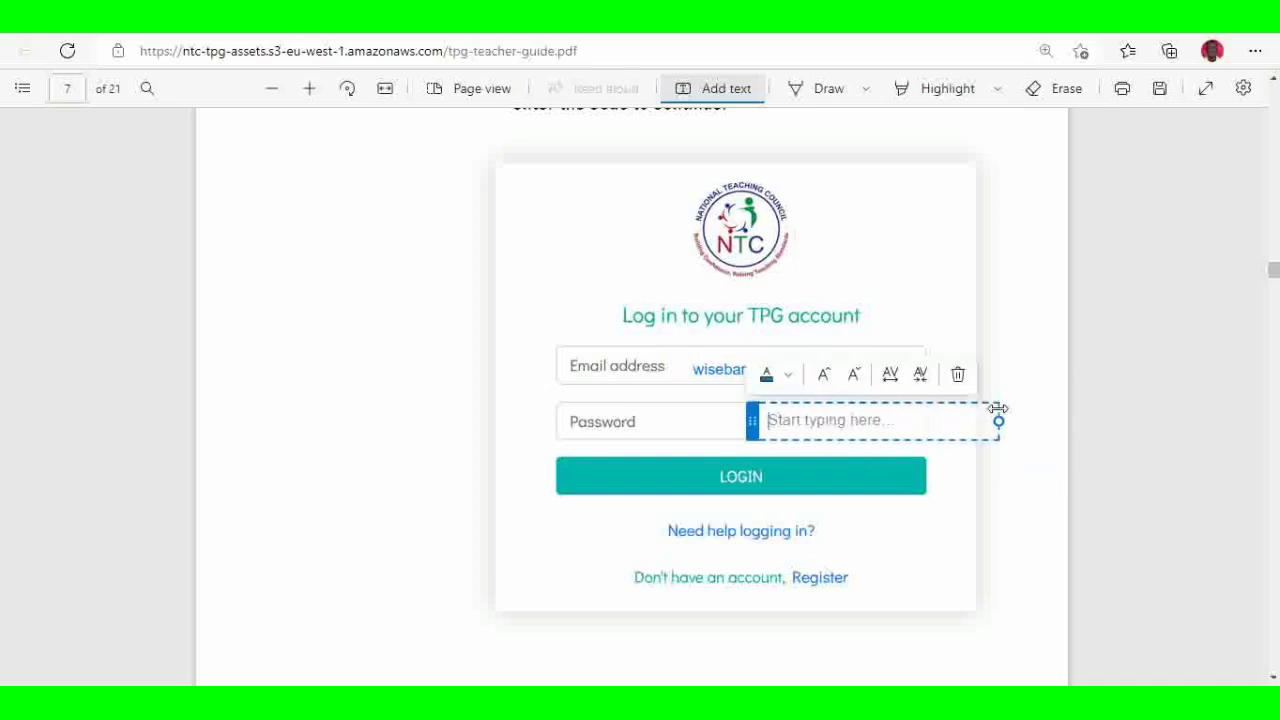
left_click(812, 417)
type(".................... ...... ....")
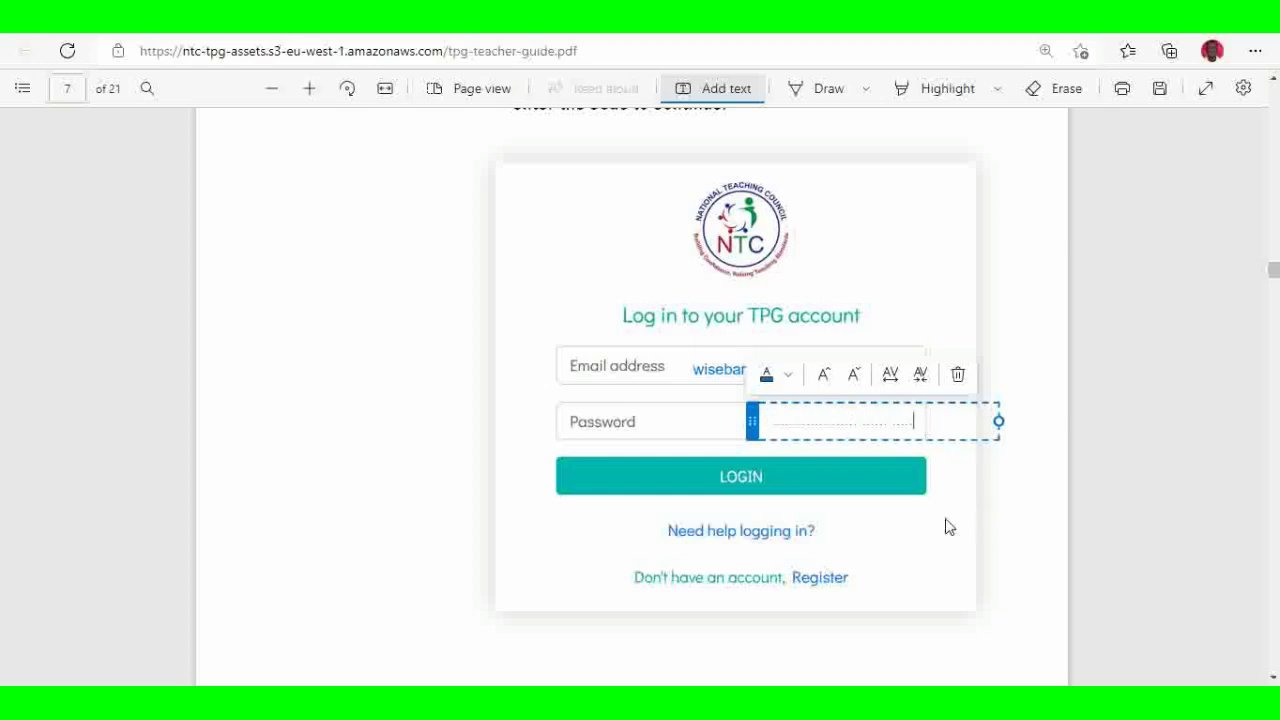
left_click(771, 449)
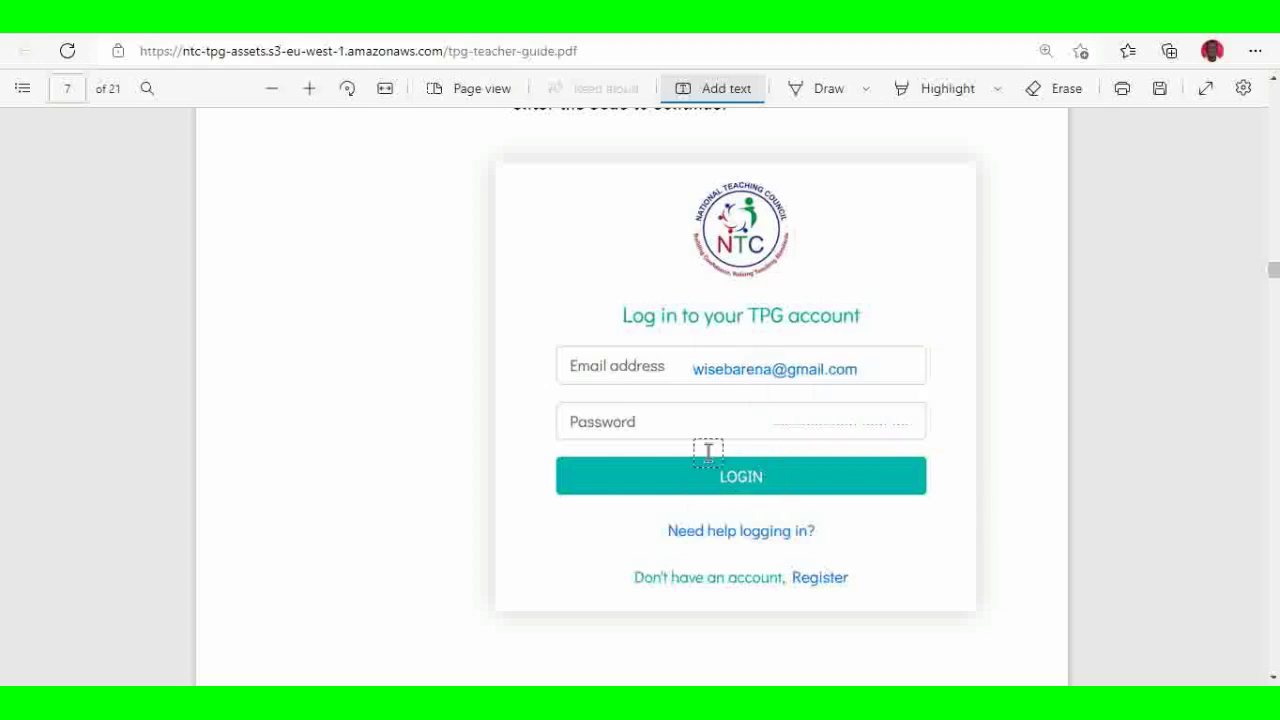
scroll(730, 471, "down", 4)
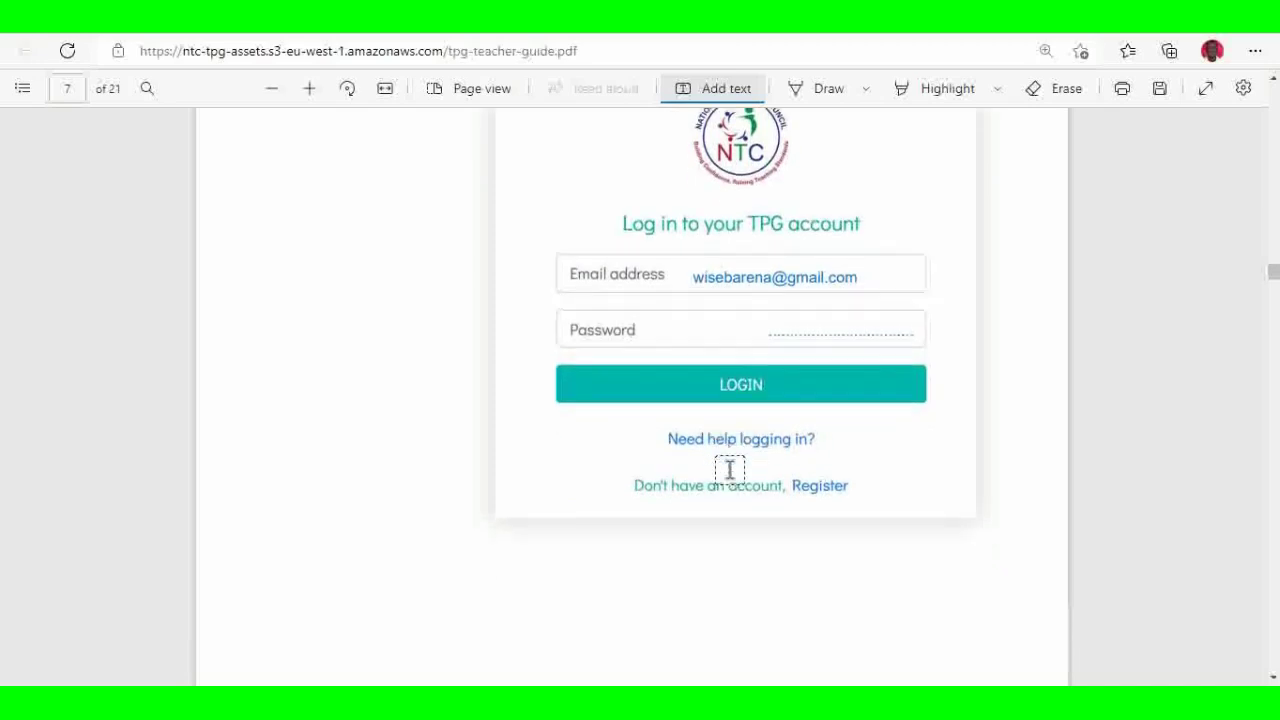
scroll(730, 471, "down", 3)
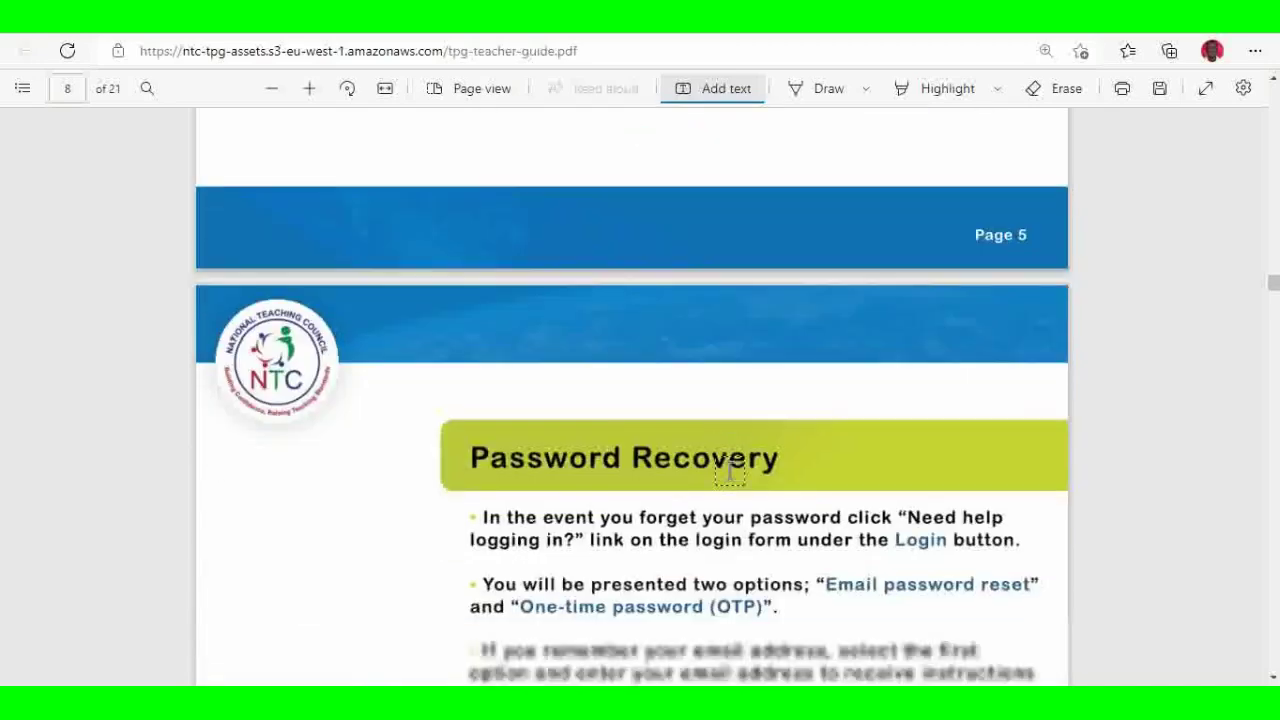
scroll(730, 471, "down", 2)
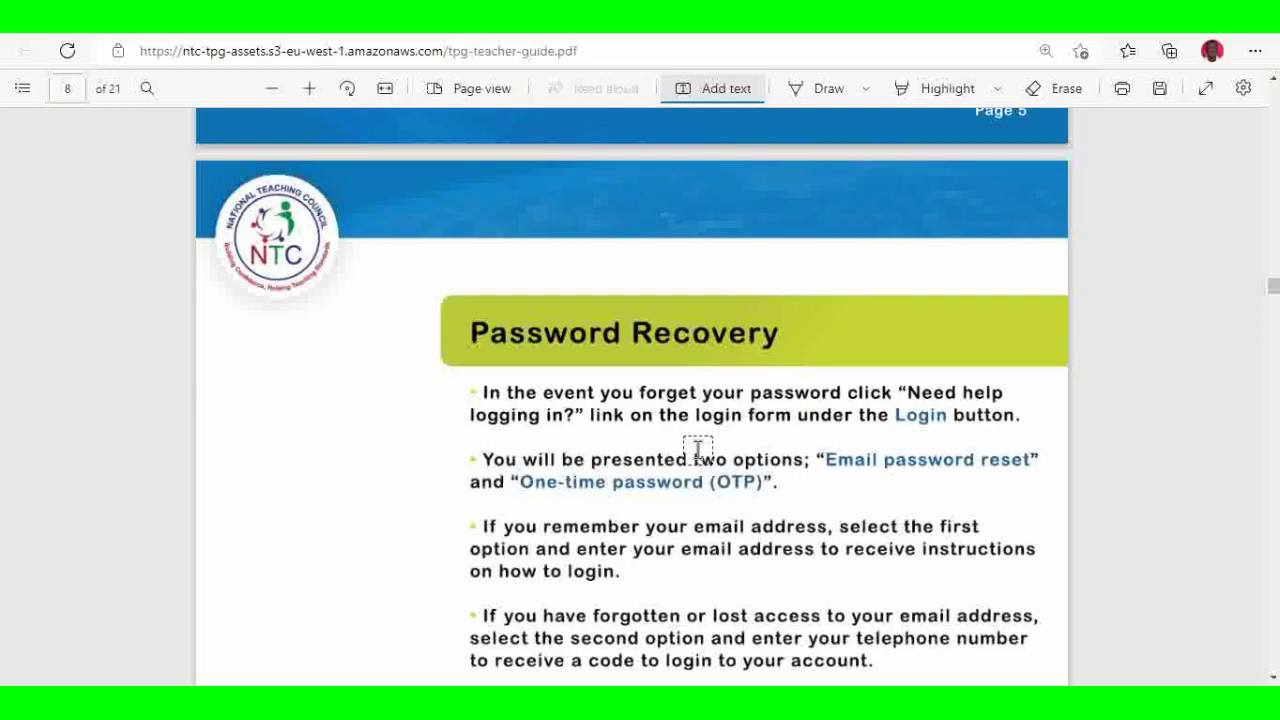
Step: Scroll down through the guide's Password Recovery pages
scroll(698, 450, "down", 1)
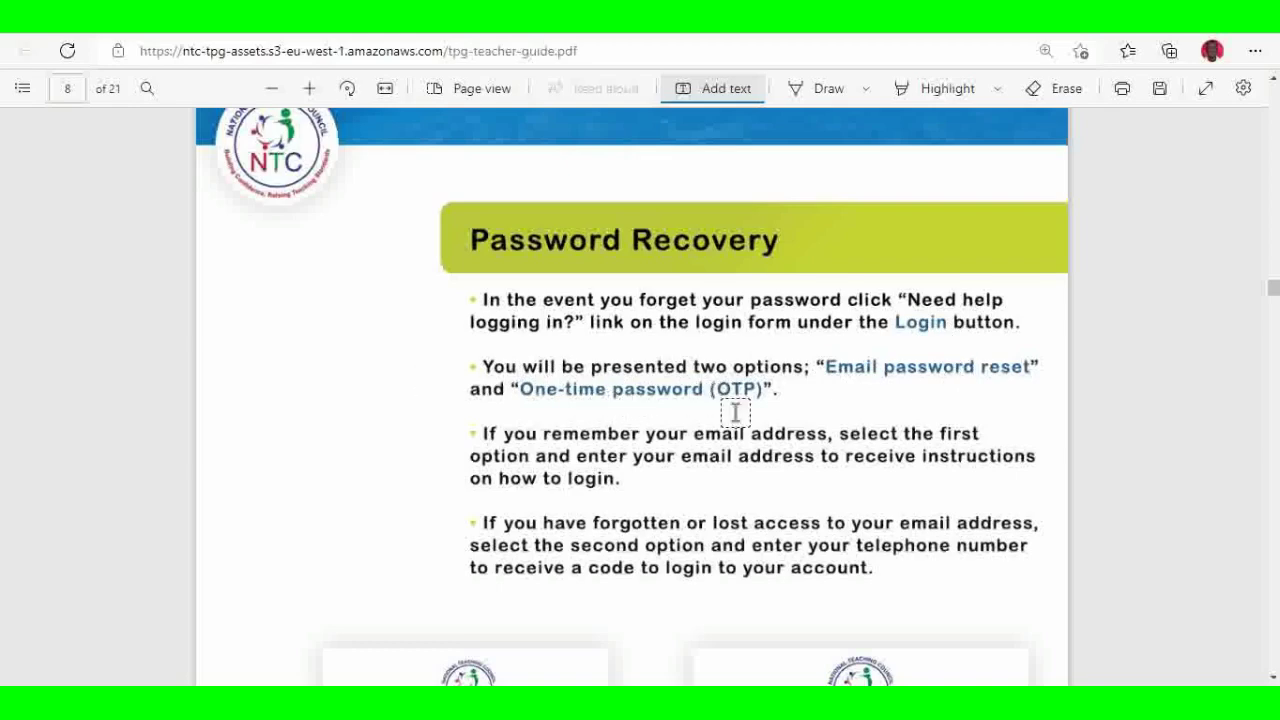
scroll(735, 412, "down", 1)
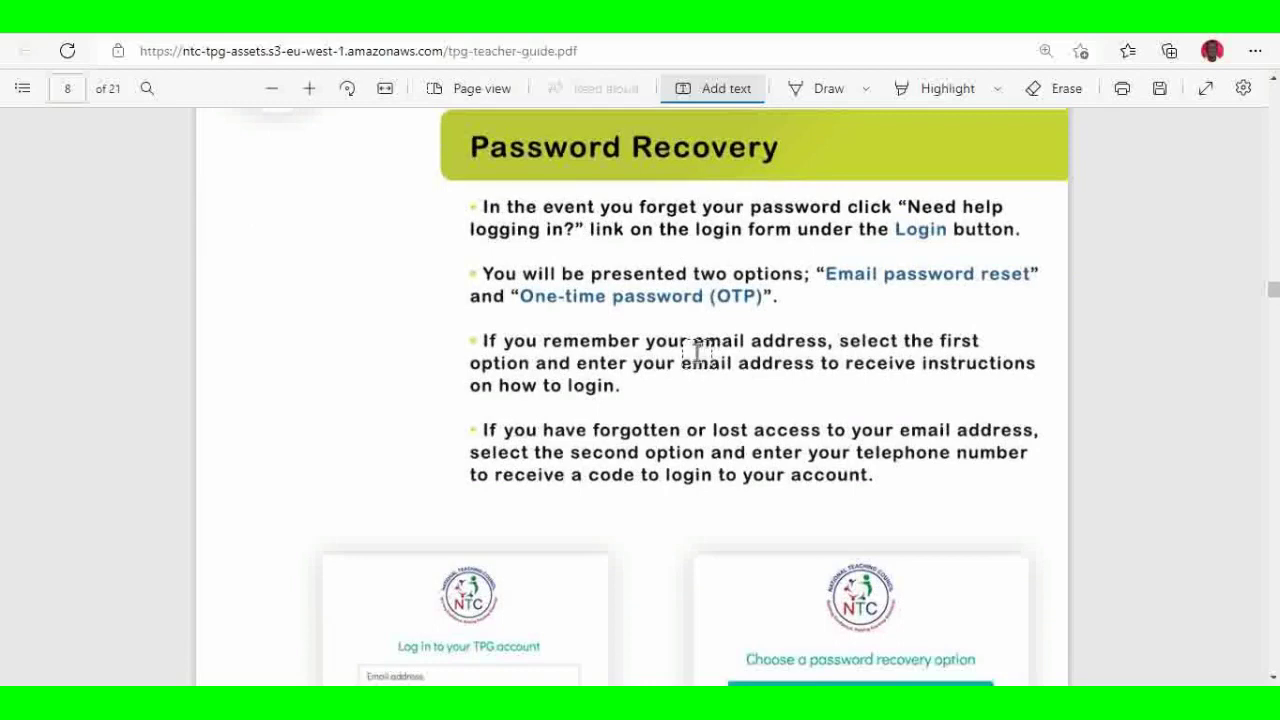
scroll(758, 343, "down", 1)
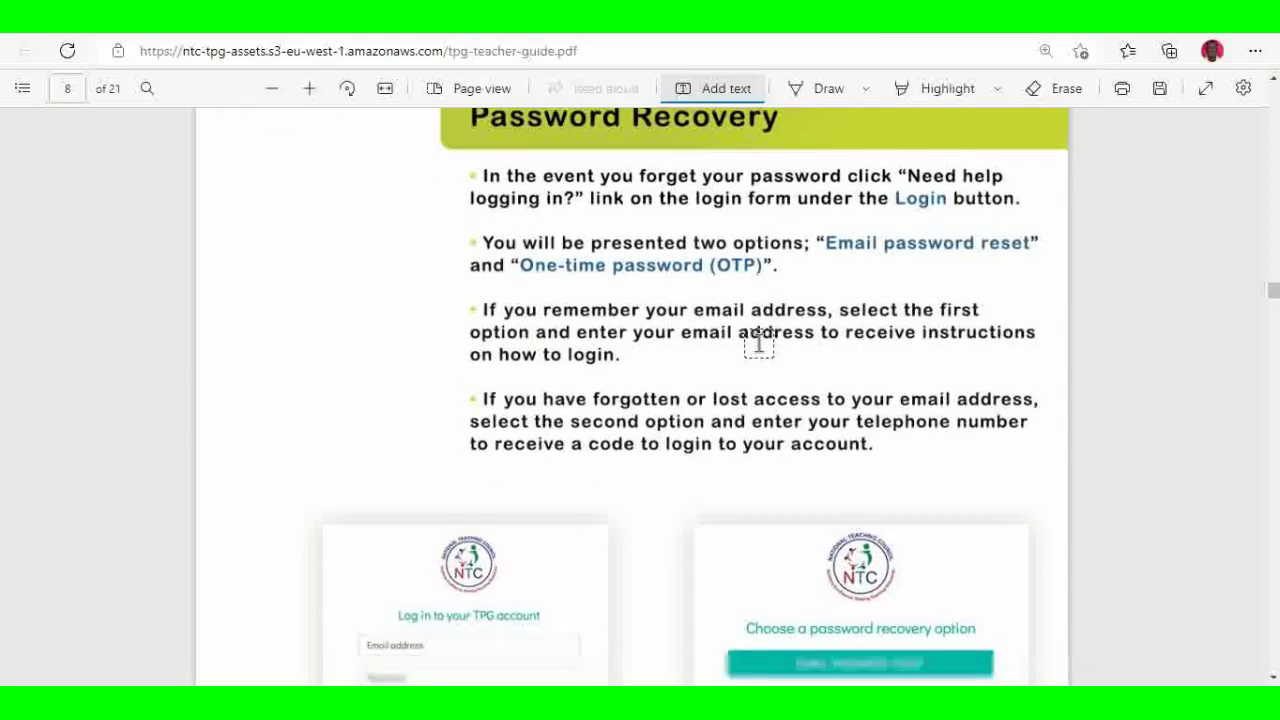
scroll(758, 343, "down", 2)
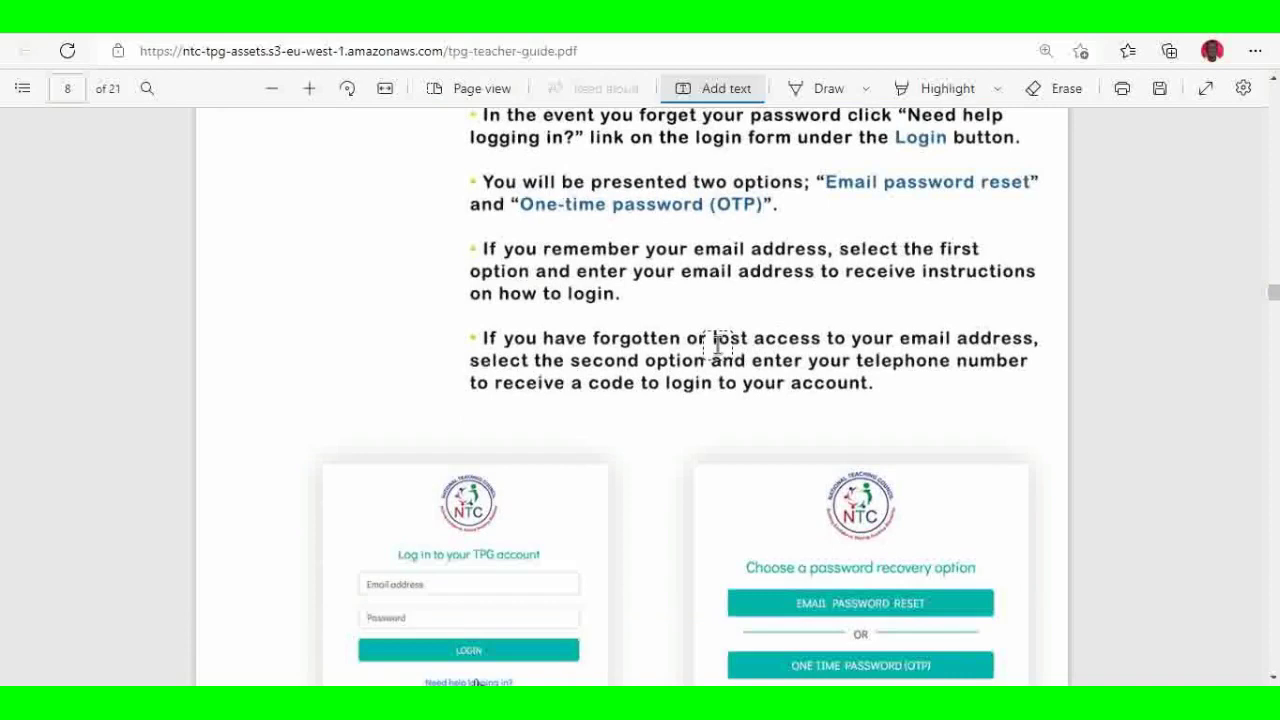
scroll(722, 337, "down", 6)
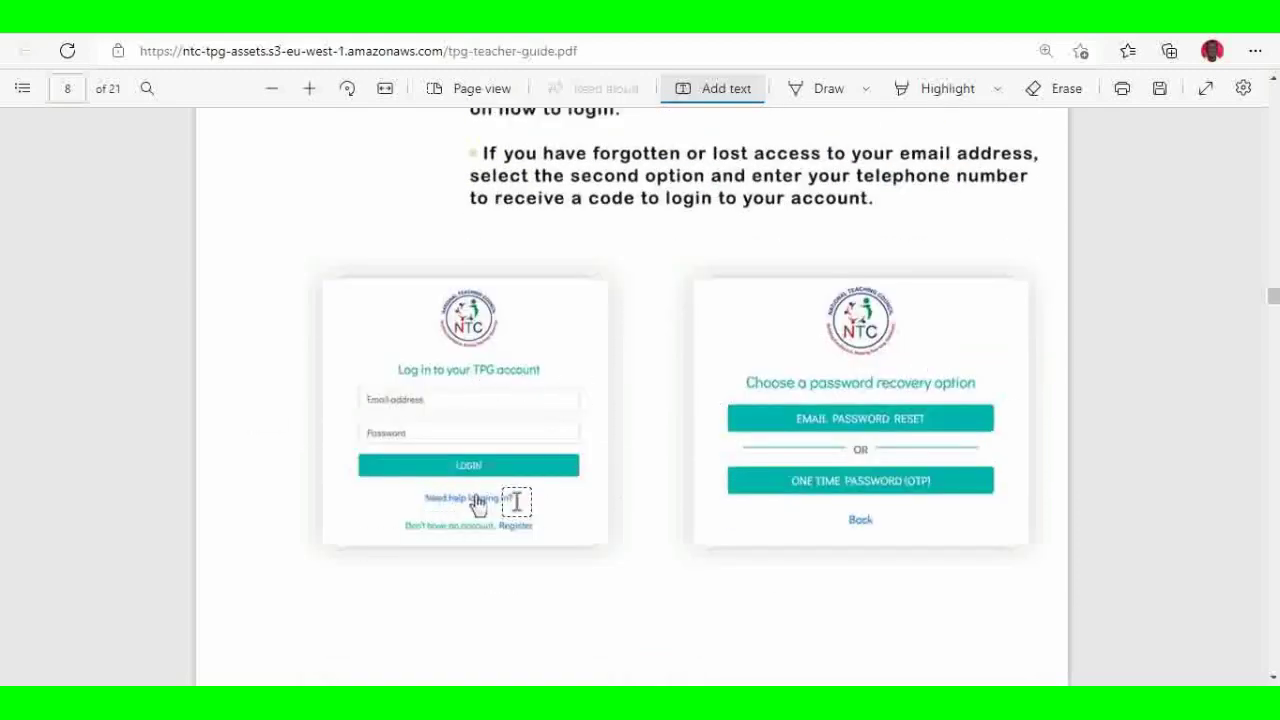
Step: Discard an accidental text box and scroll on to page 9, 'Setting up Teacher profile'
left_click(469, 500)
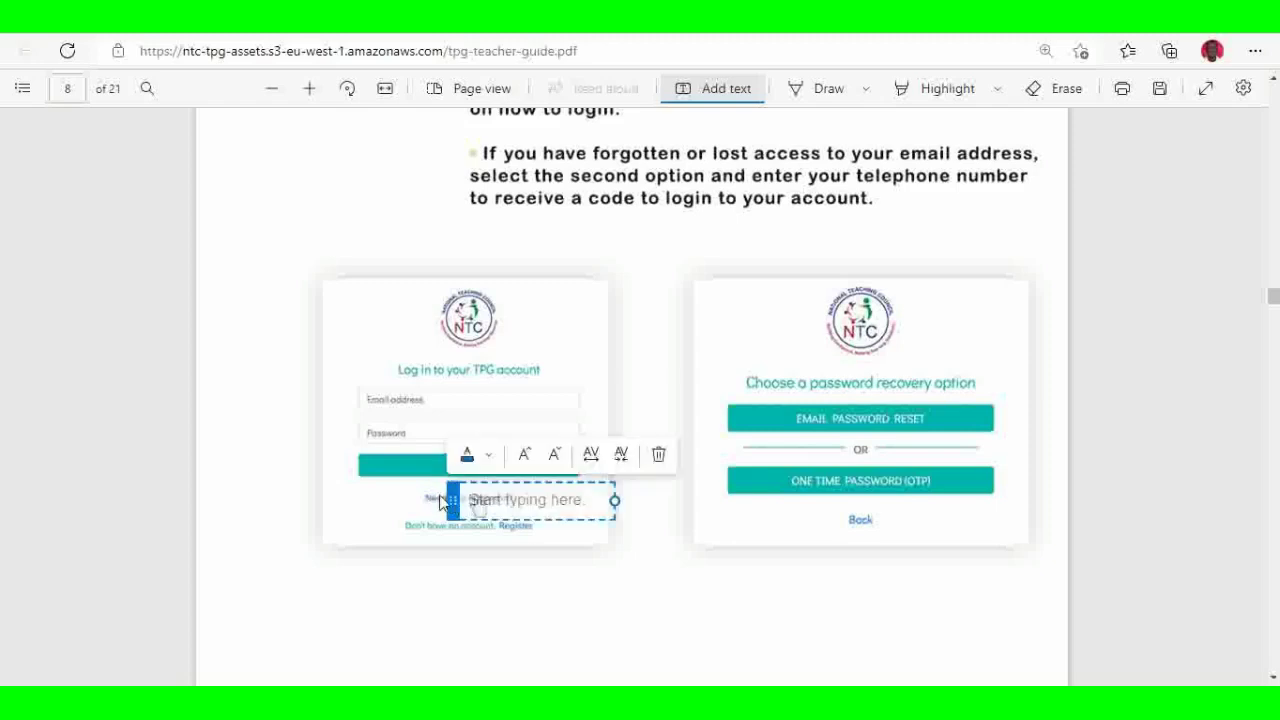
key("Escape")
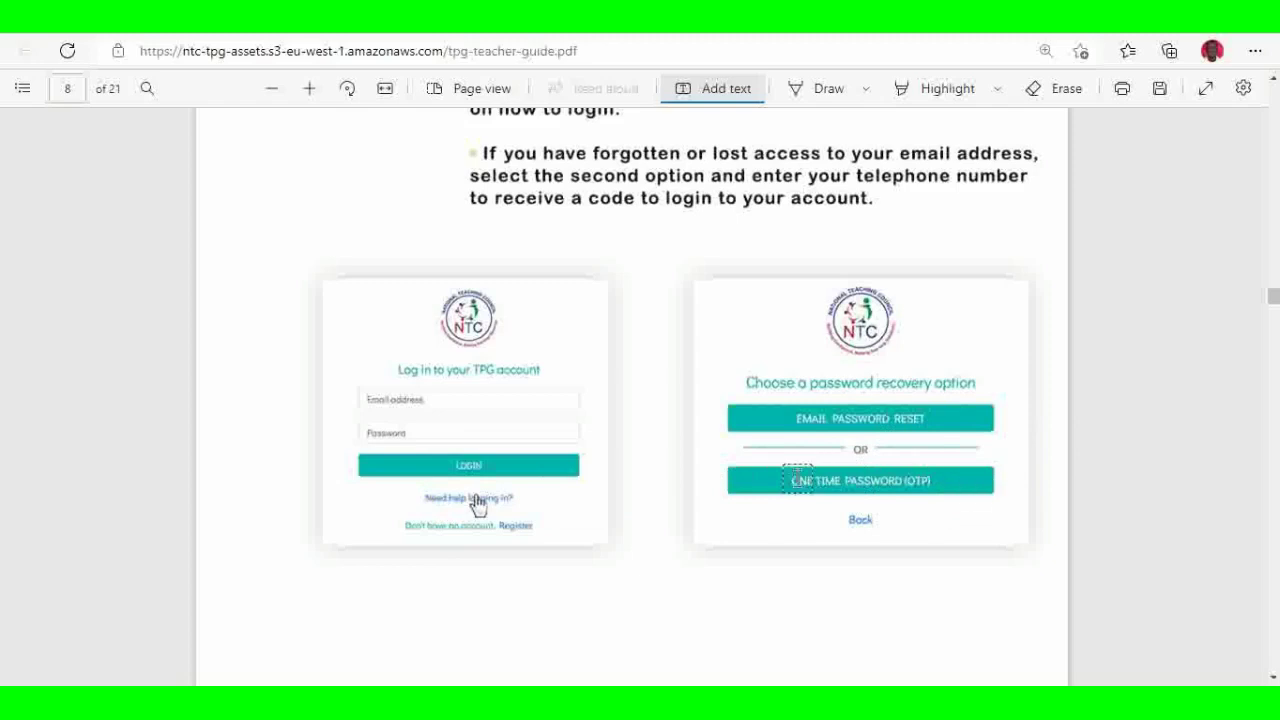
scroll(797, 478, "down", 5)
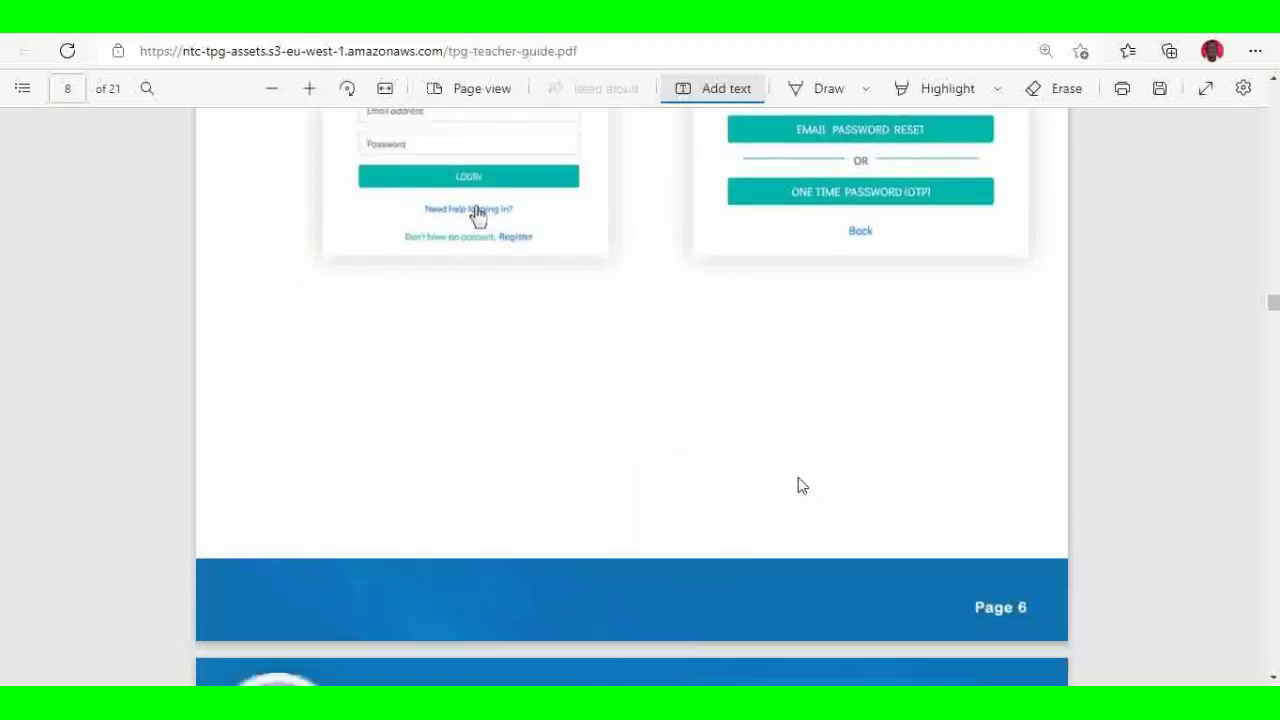
scroll(797, 478, "down", 1)
scroll(797, 478, "down", 3)
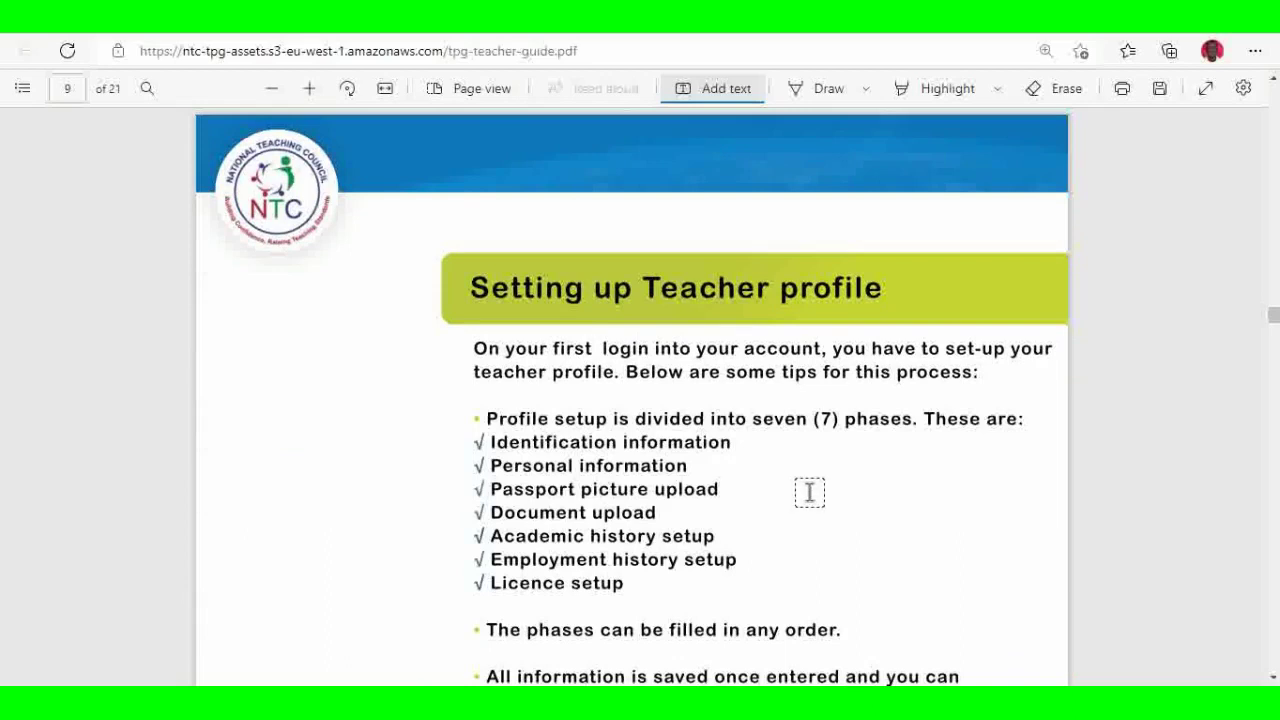
Step: Scroll further through the teacher guide and discard a stray empty text box
scroll(810, 492, "down", 1)
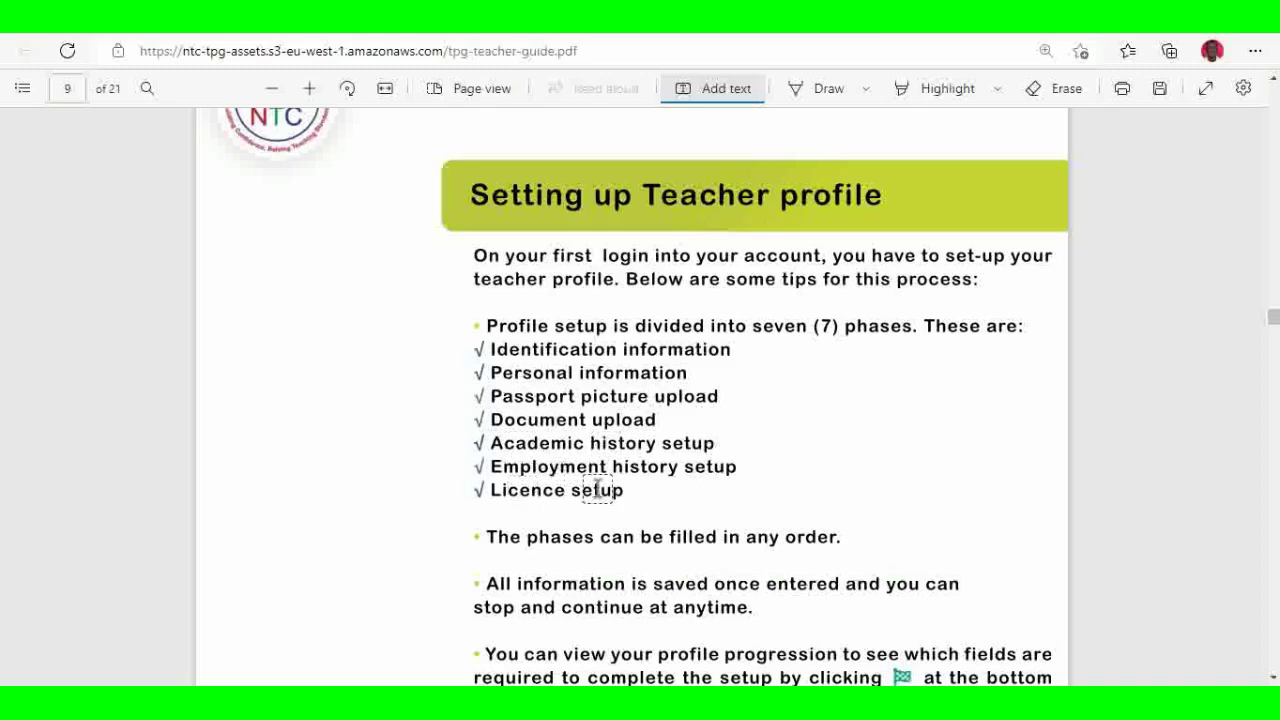
scroll(703, 443, "down", 1)
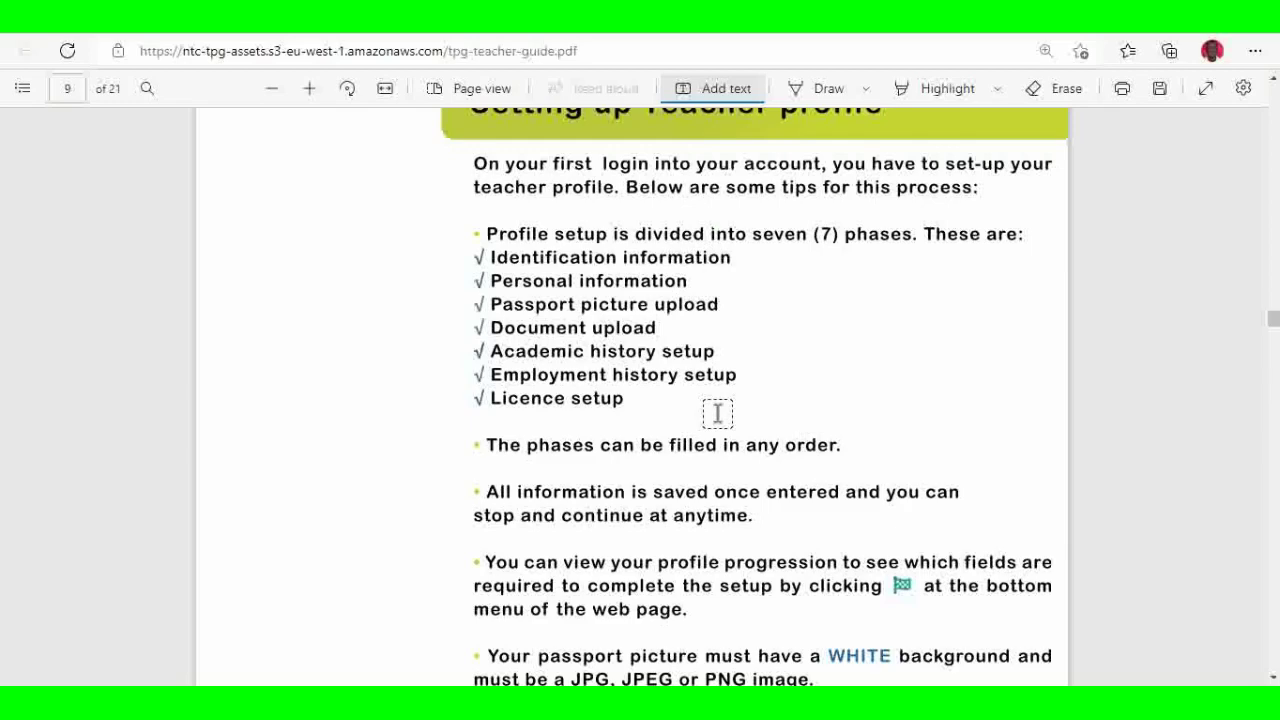
scroll(717, 413, "down", 4)
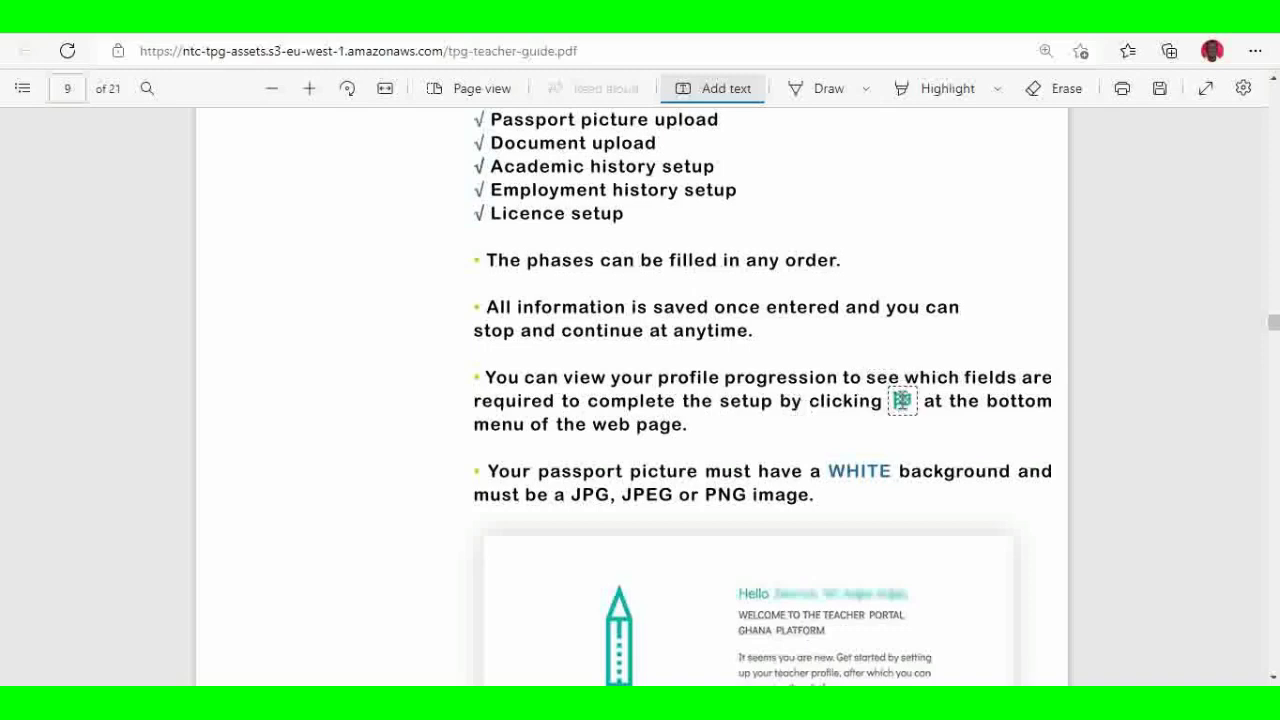
left_click(886, 401)
key("Escape")
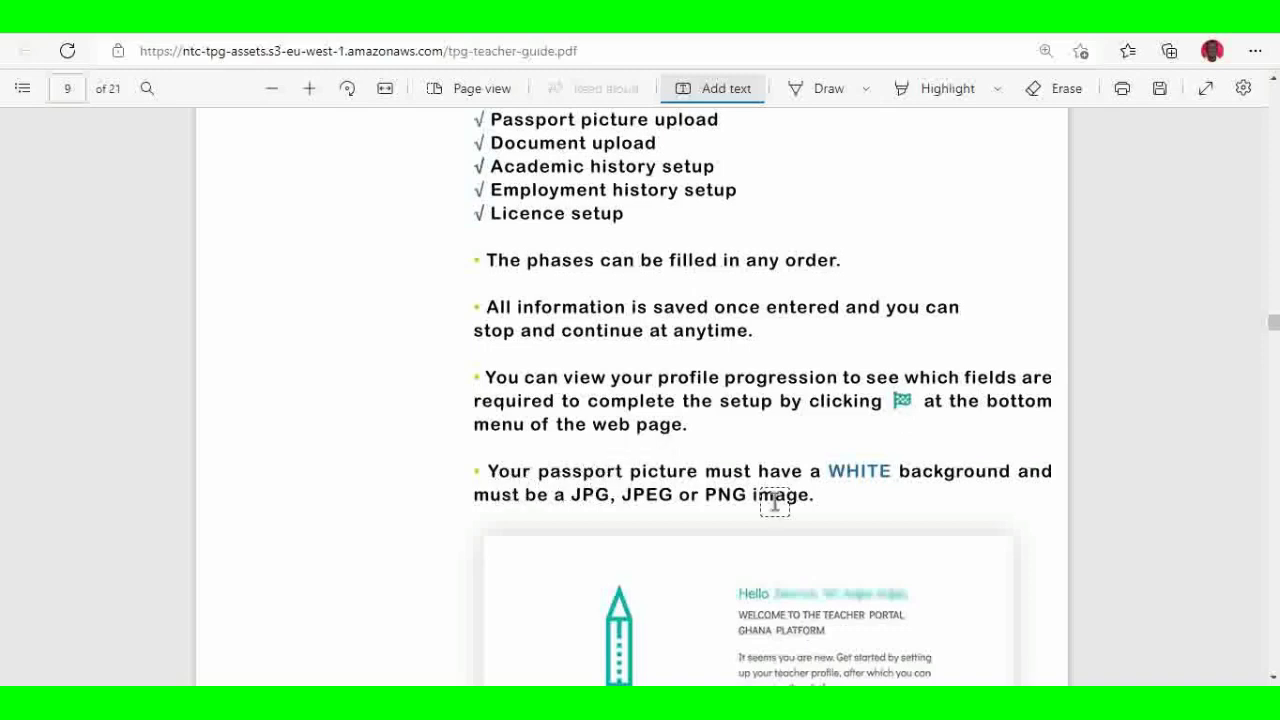
Step: Scroll the PDF back to page 9, then return to the Teacher Portal's Identification page
scroll(614, 423, "down", 1)
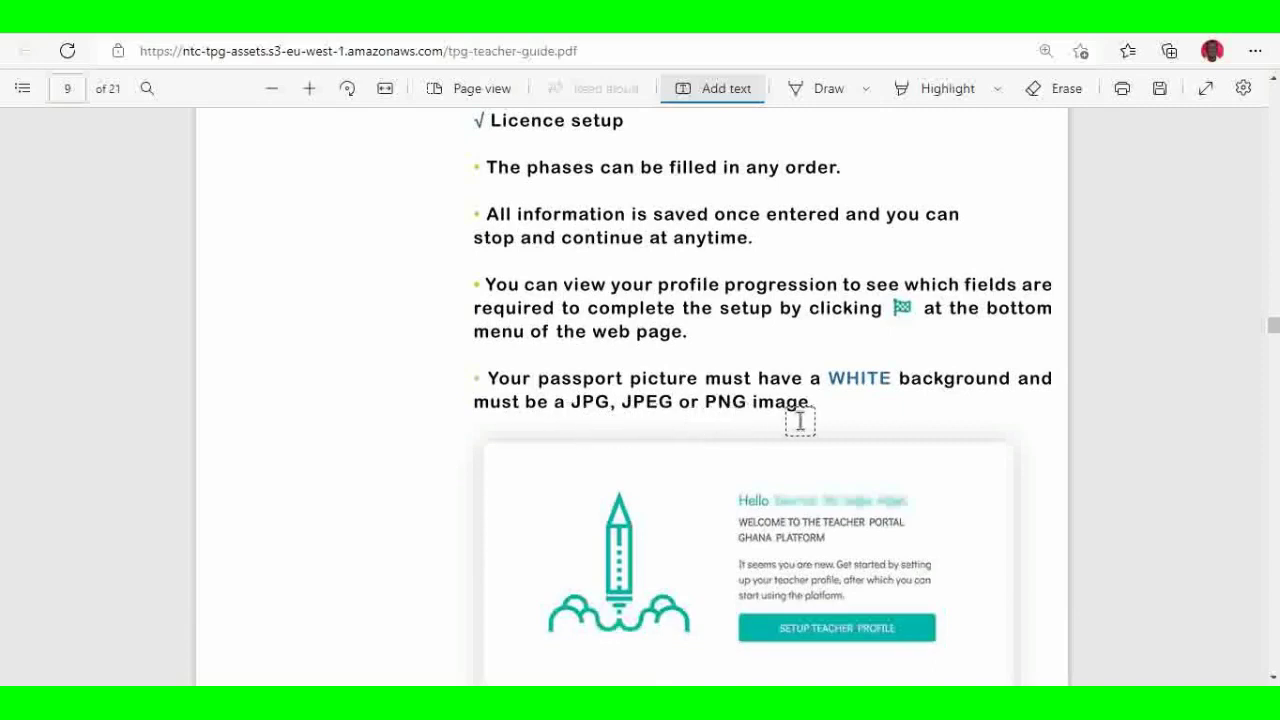
scroll(800, 420, "down", 1)
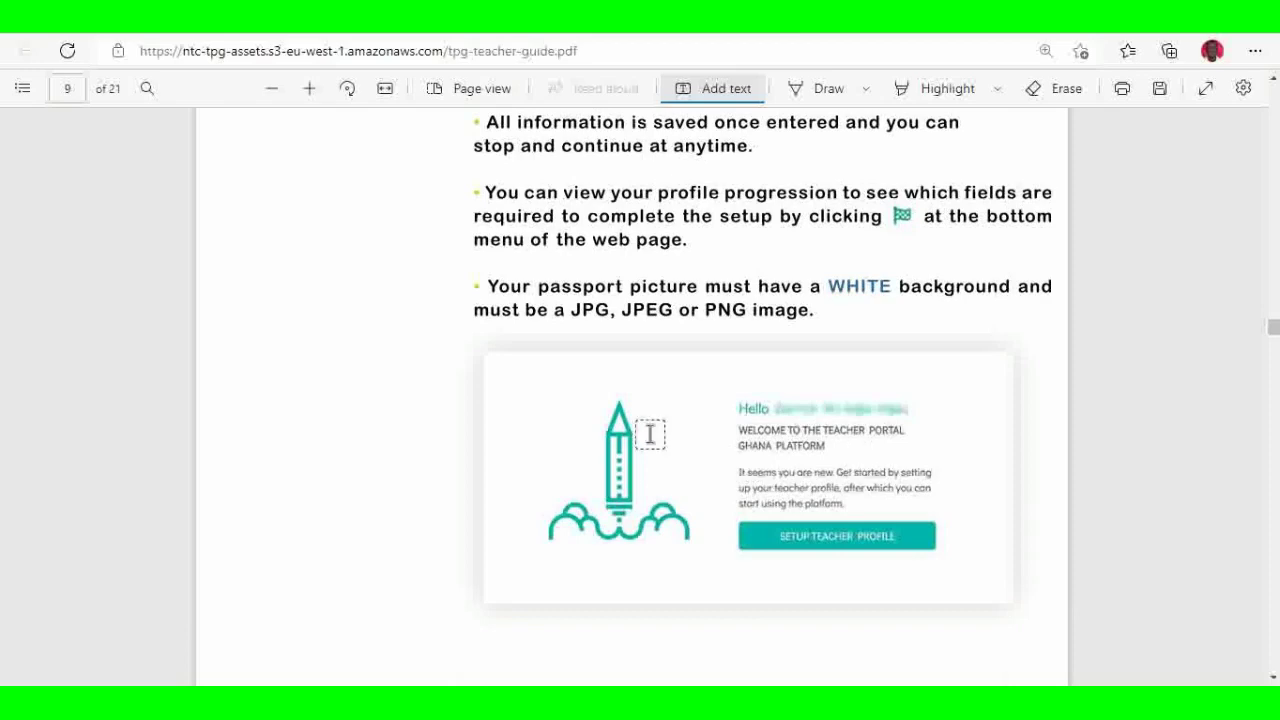
scroll(766, 462, "down", 1)
scroll(880, 409, "down", 1)
scroll(760, 340, "down", 5)
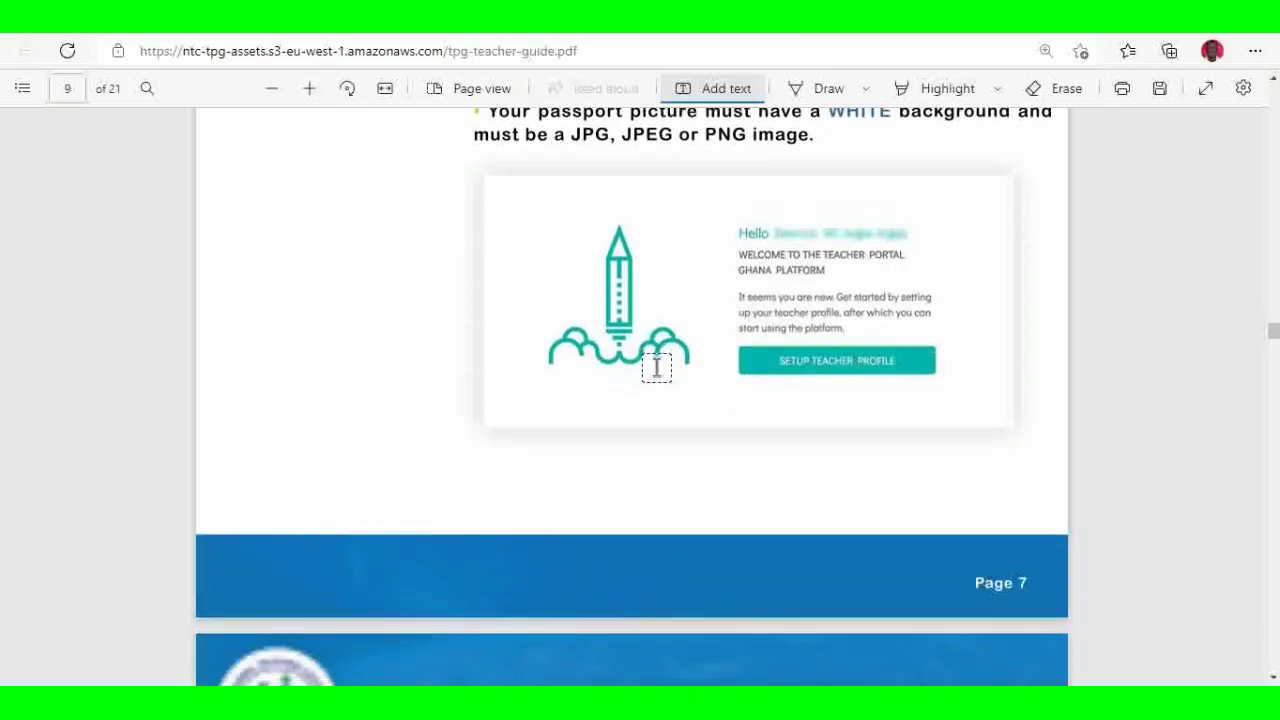
scroll(789, 409, "down", 5)
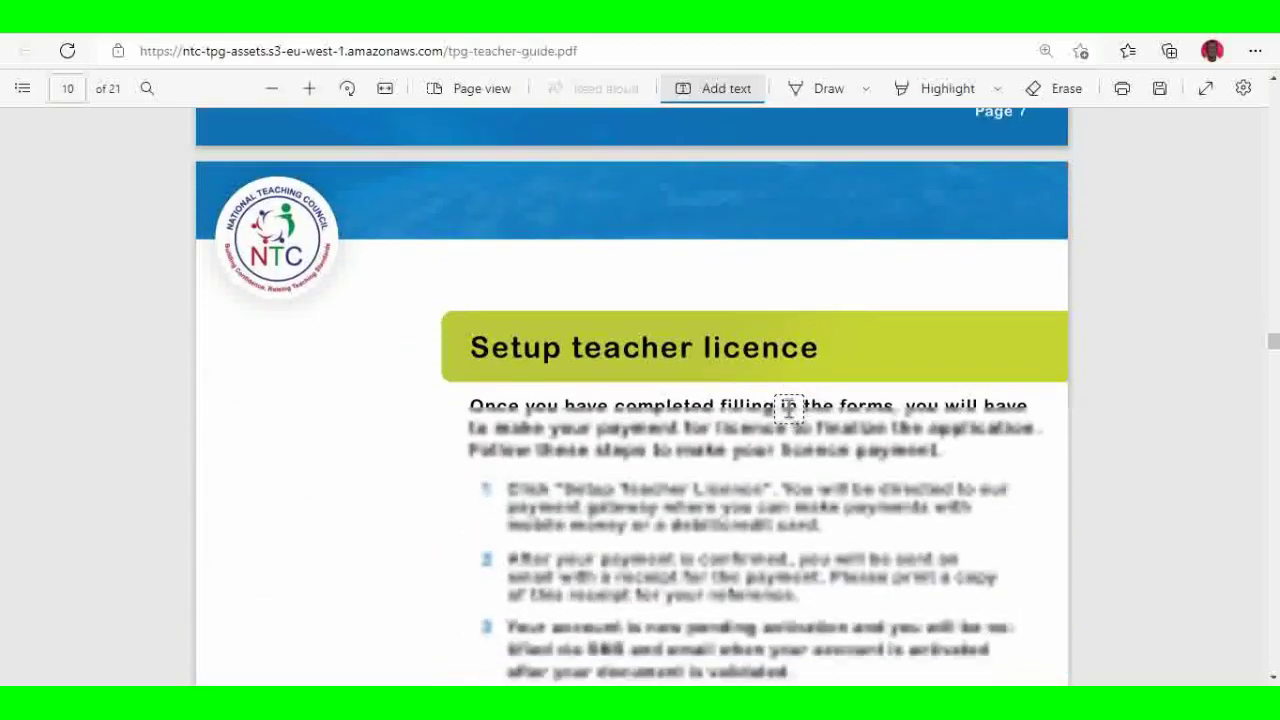
scroll(789, 409, "up", 8)
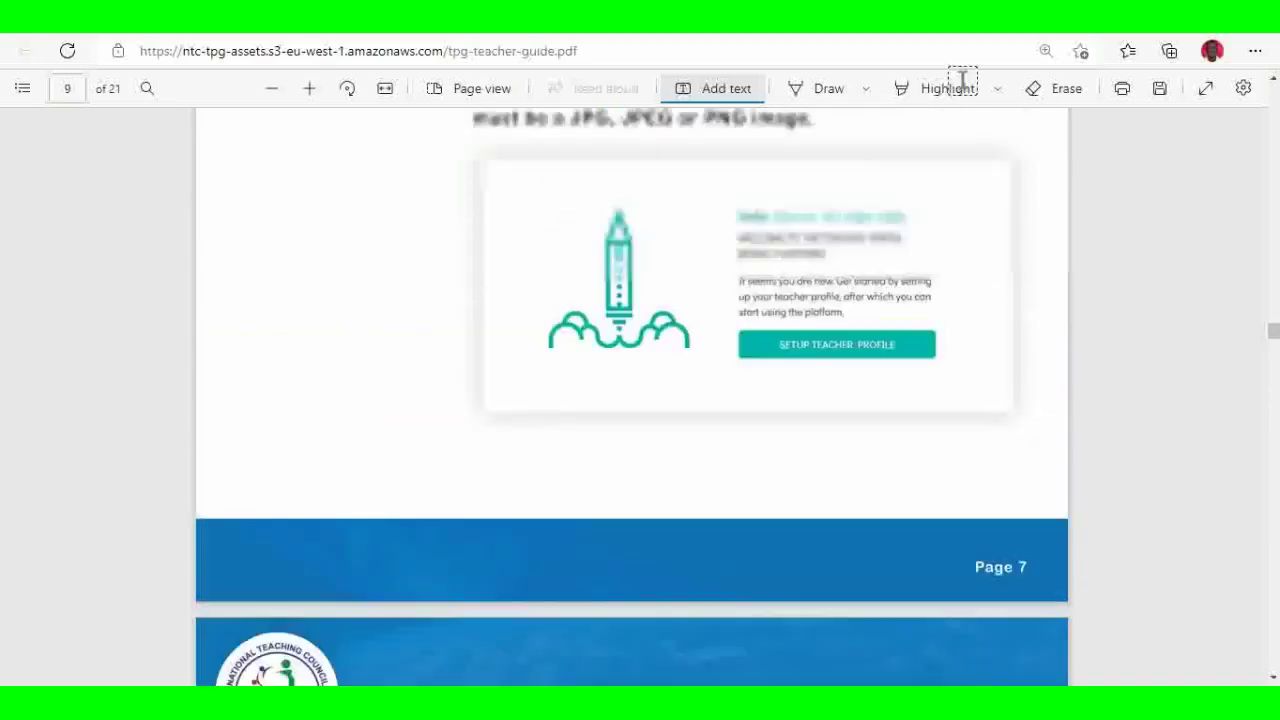
left_click(1007, 36)
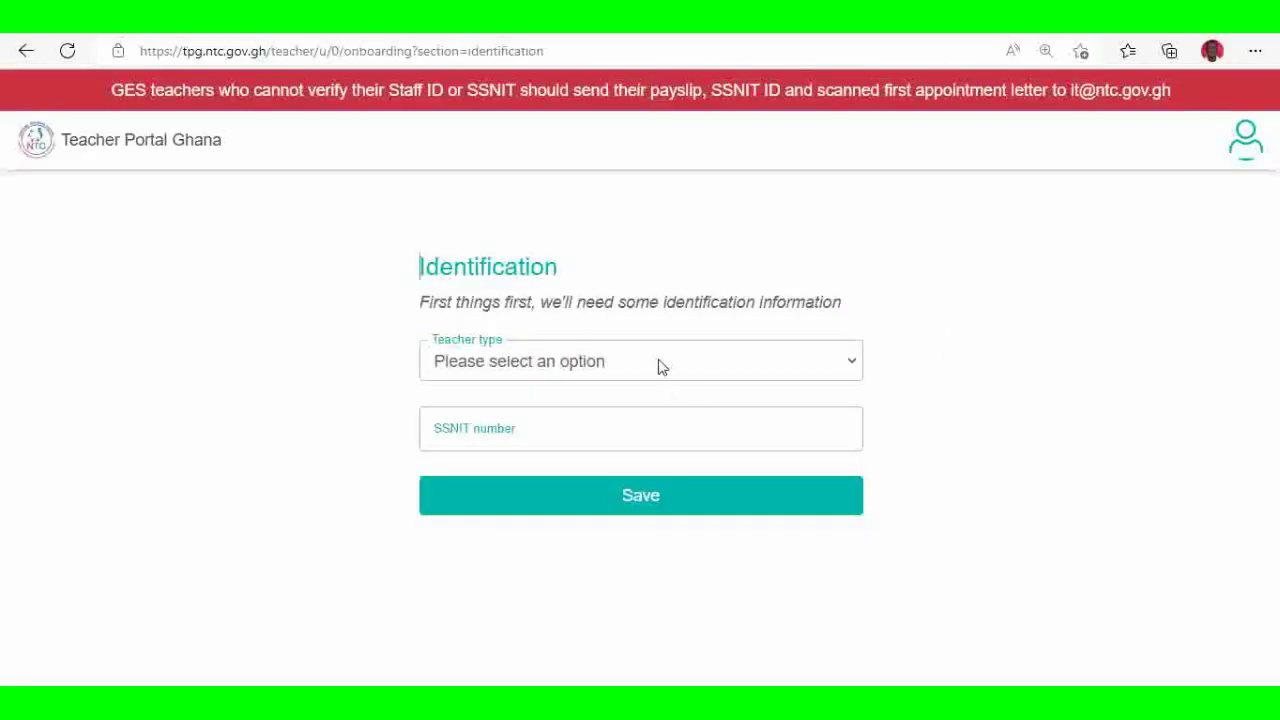
Step: Select Public as the teacher type on the Identification form
left_click(660, 367)
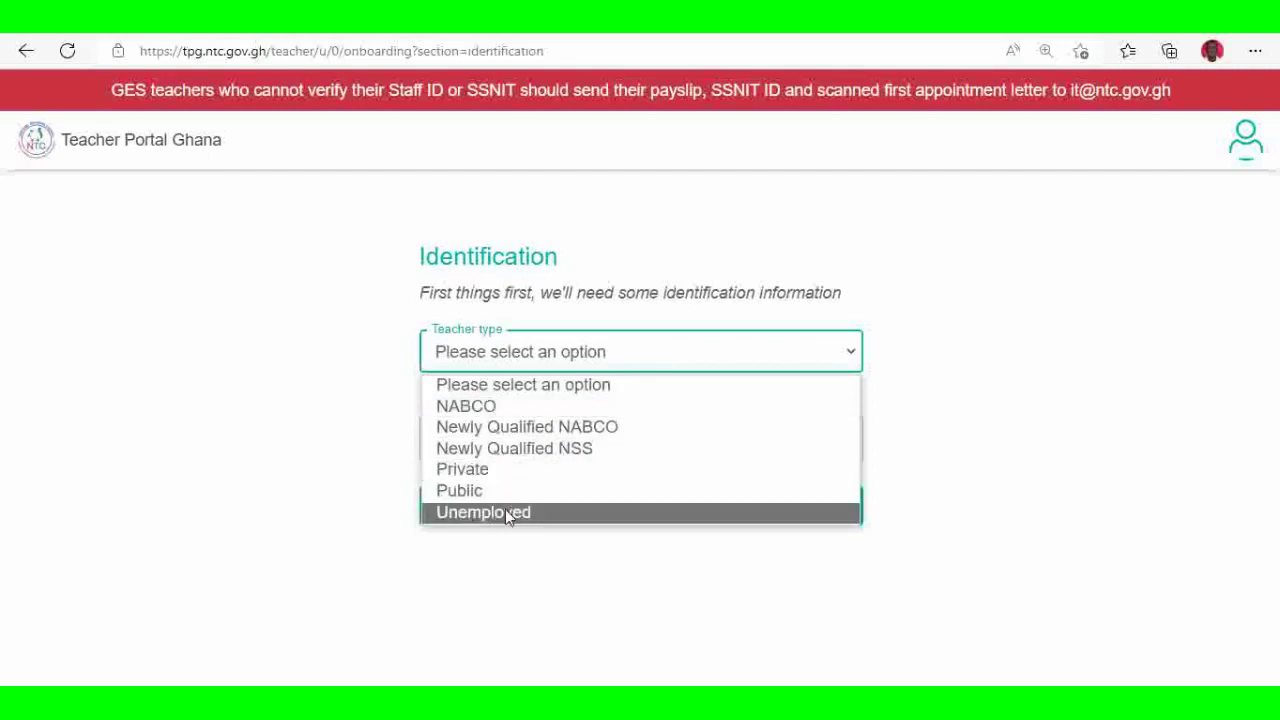
left_click(546, 238)
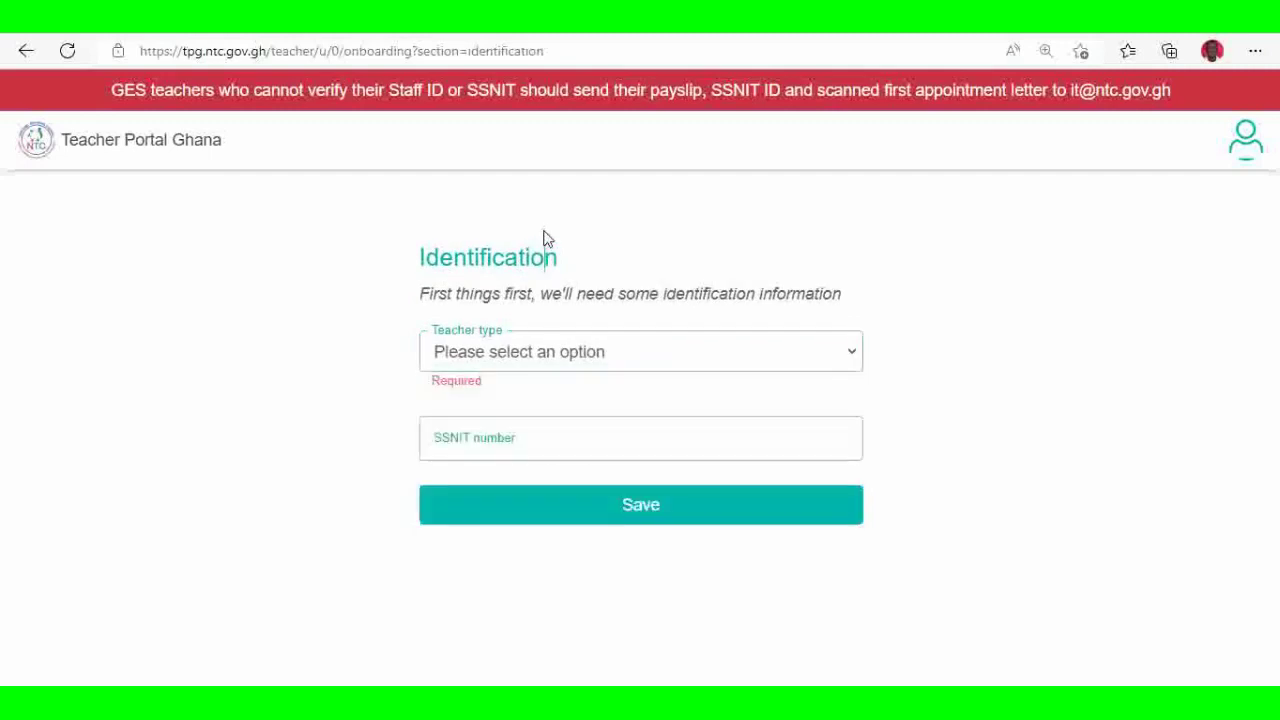
left_click(485, 352)
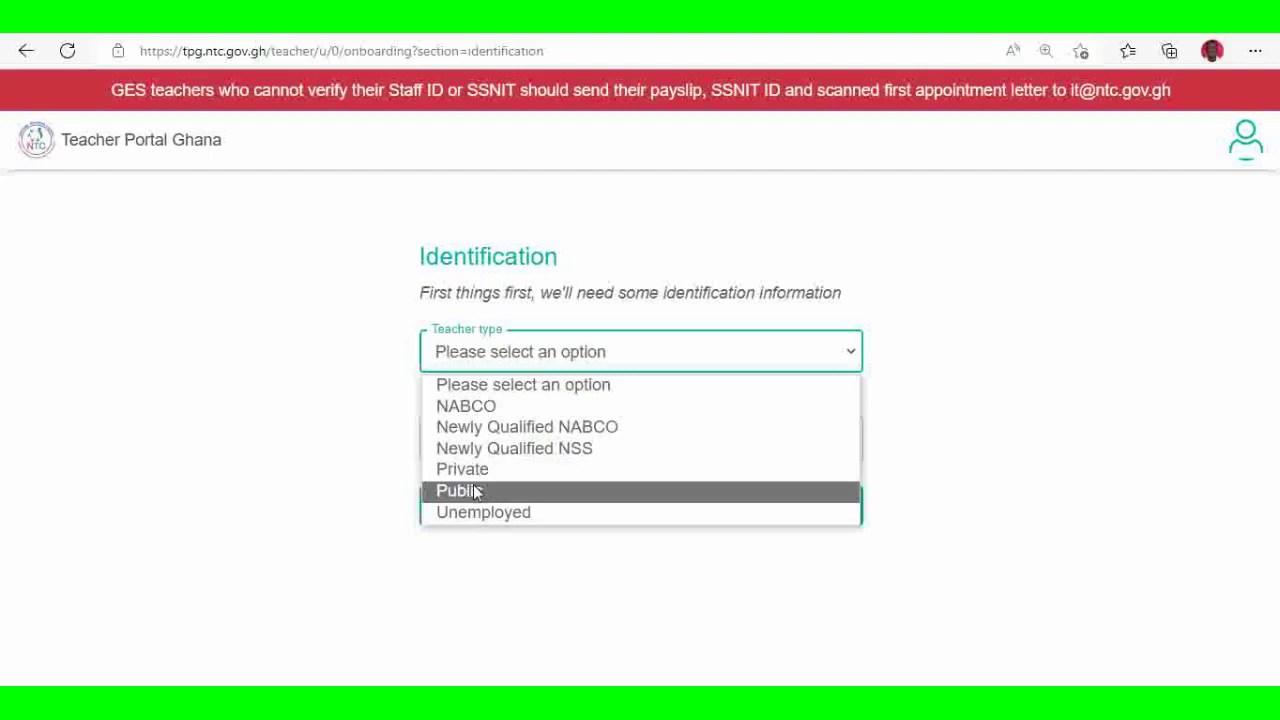
left_click(473, 490)
Step: Leave the SSNIT field empty and log out of all accounts from the profile menu
left_click(526, 384)
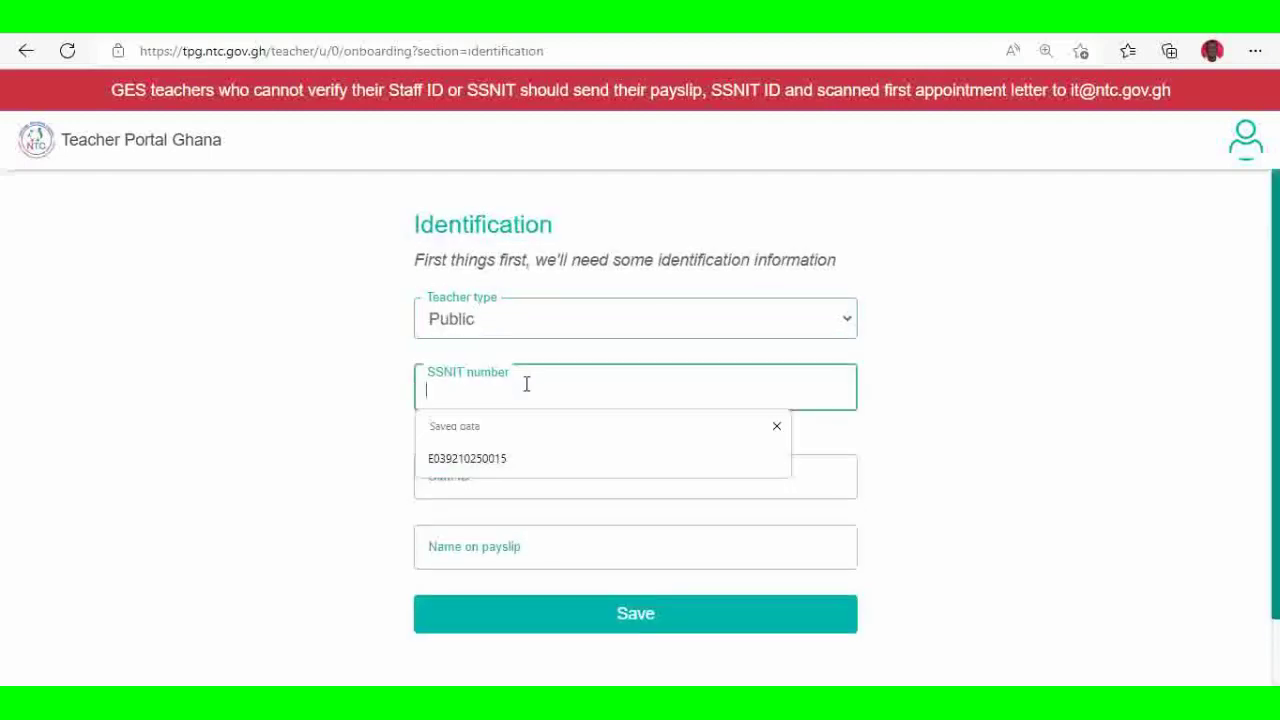
left_click(1010, 405)
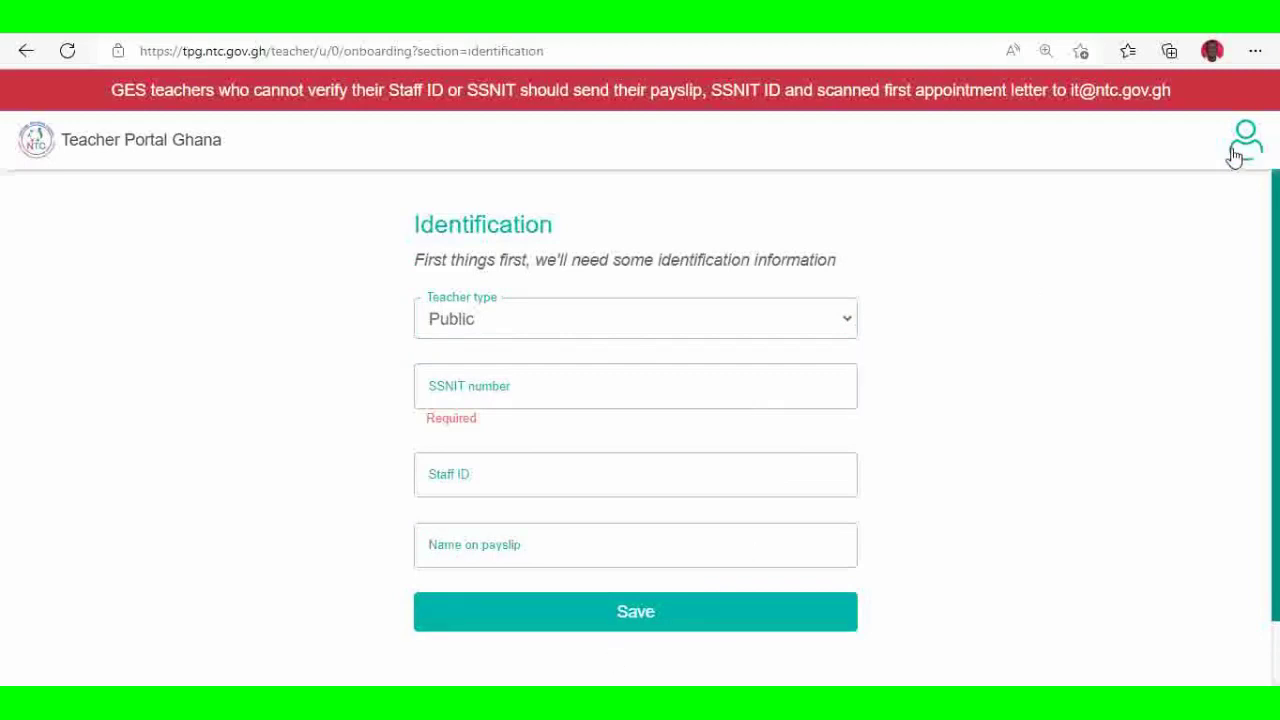
left_click(1245, 145)
left_click(1085, 625)
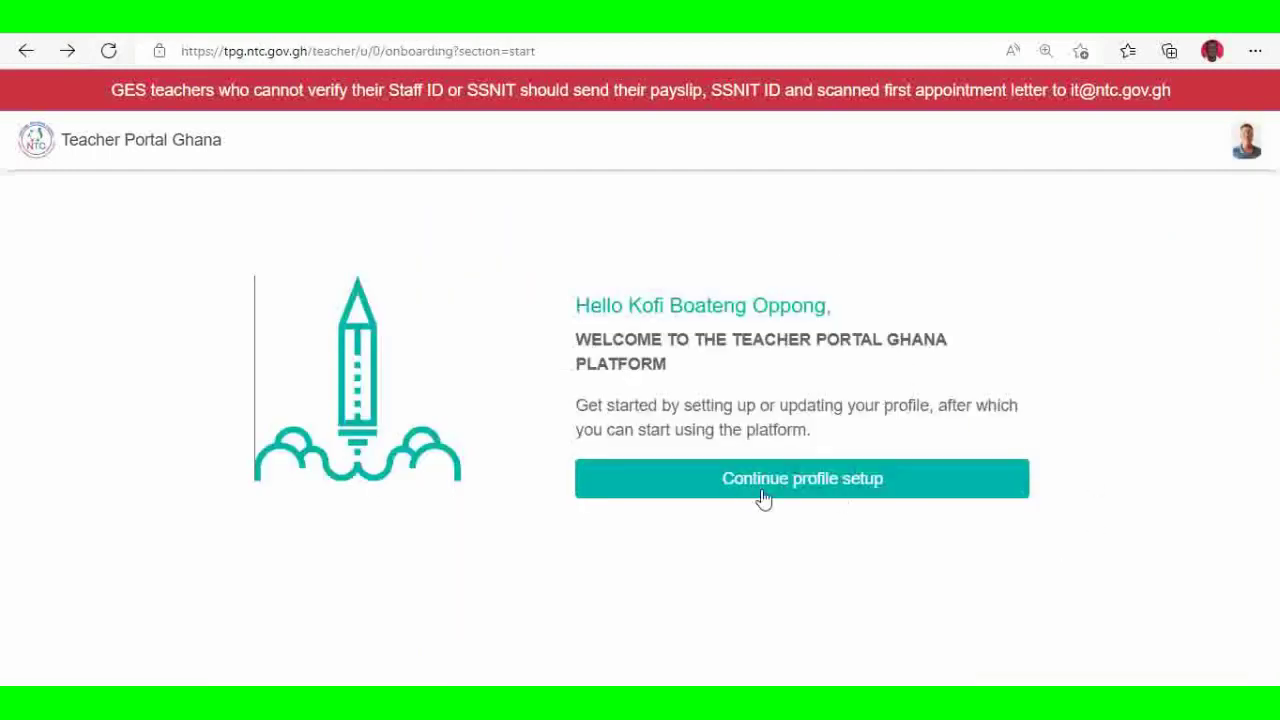
Step: Check the seven profile setup phases in the guide, then continue profile setup at Identification
left_click(960, 52)
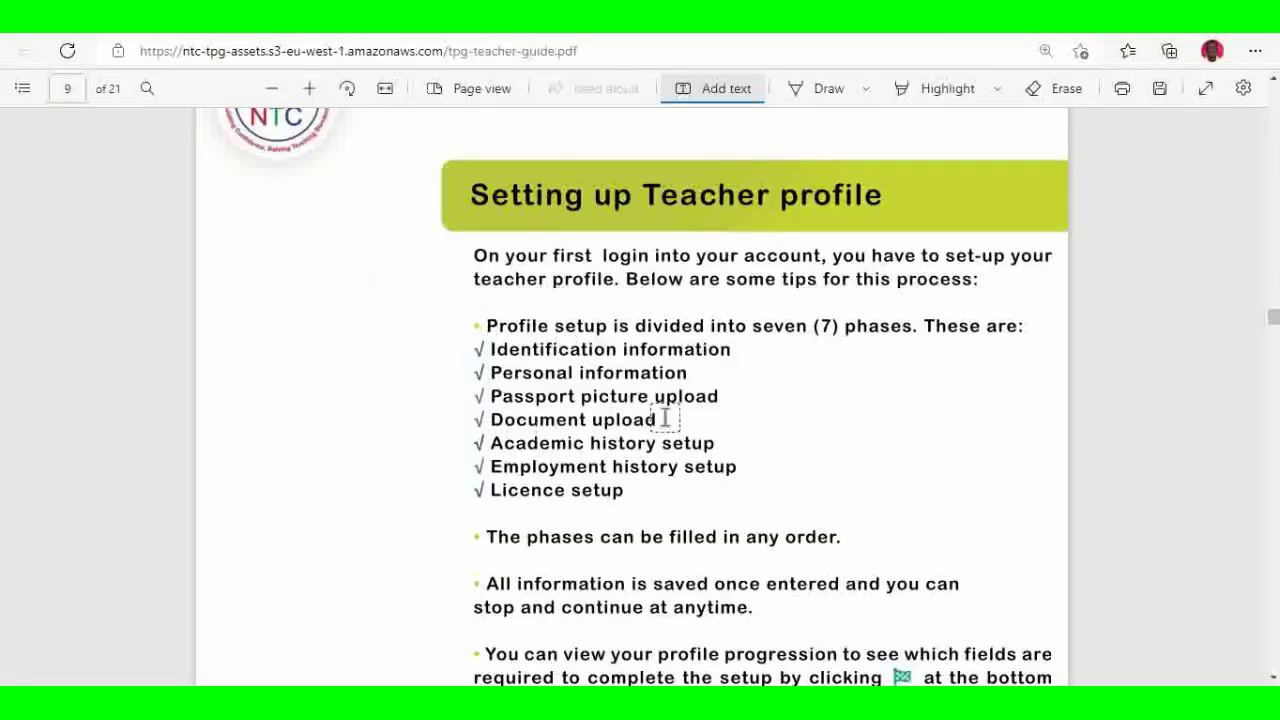
left_click(601, 328)
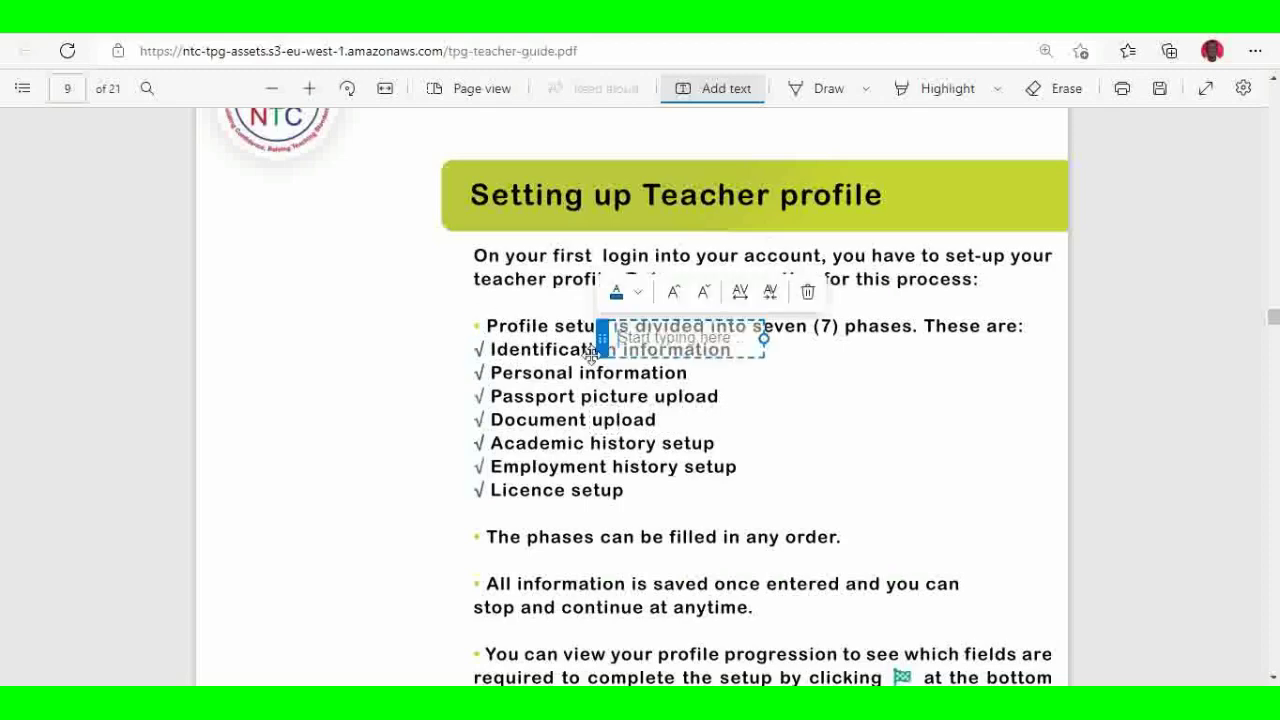
left_click(773, 397)
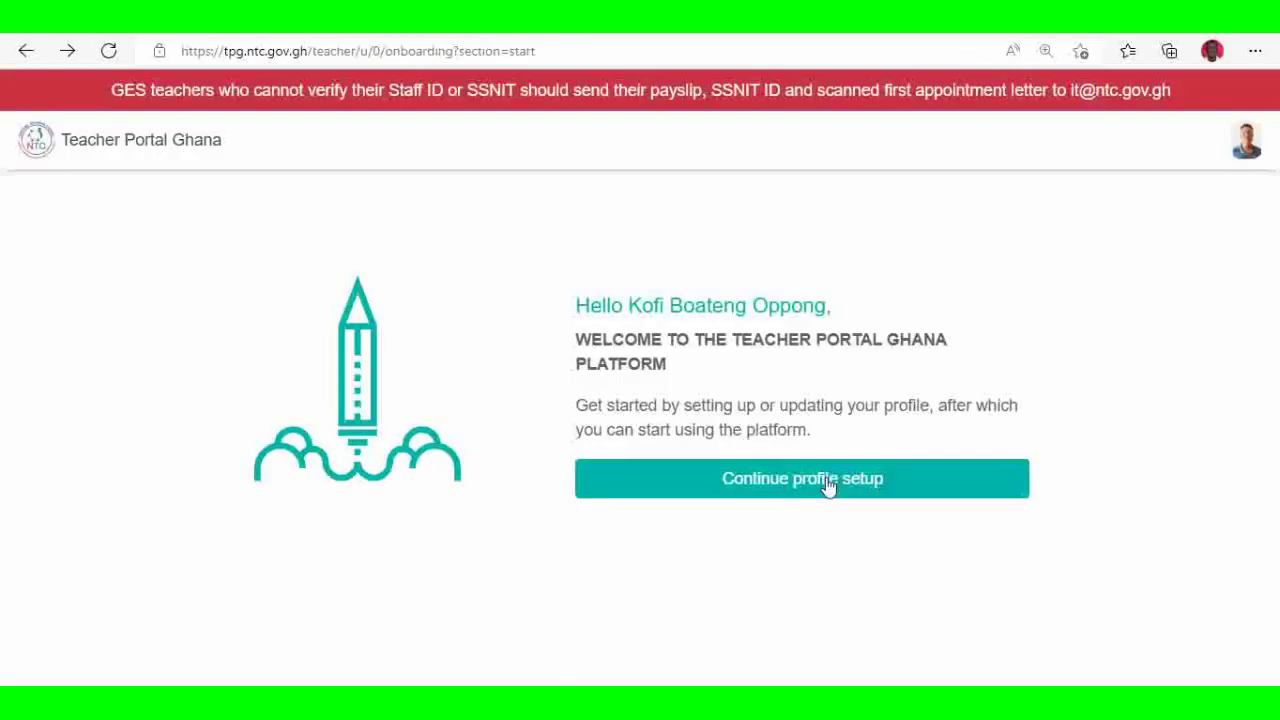
left_click(827, 485)
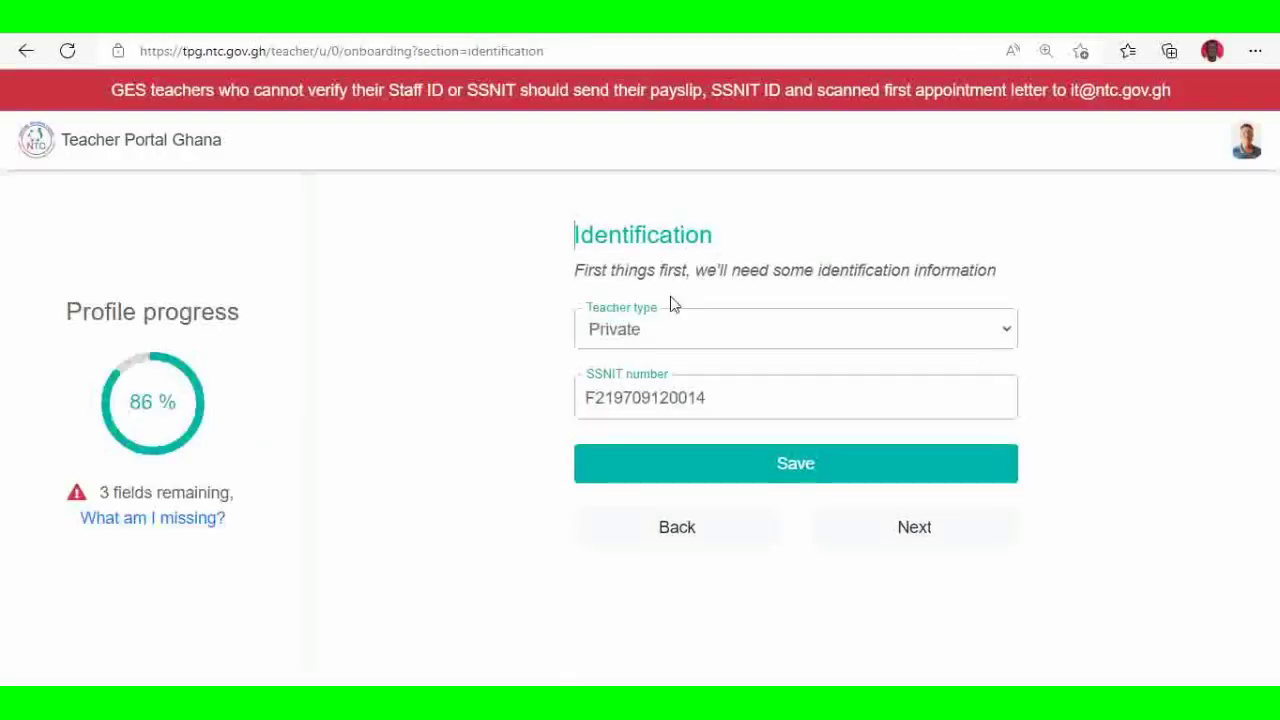
Step: Set the teacher type to Public and check the SSNIT number field
left_click(686, 329)
left_click(643, 466)
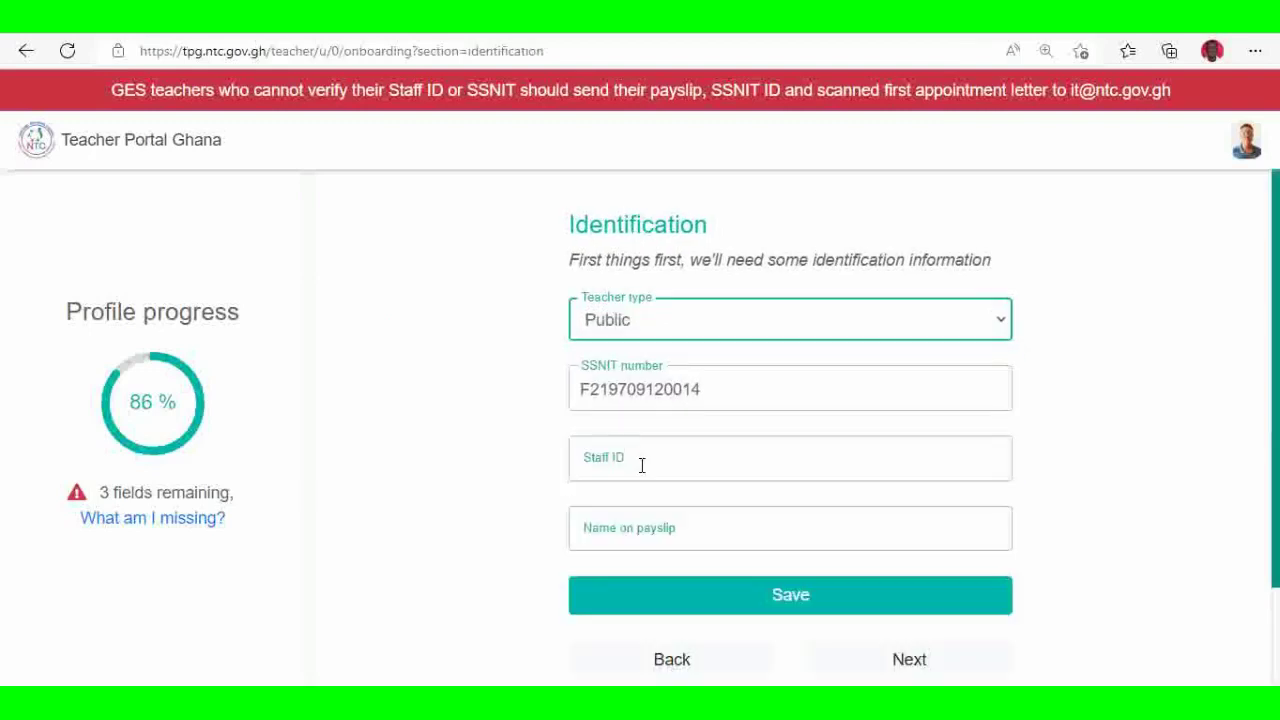
left_click(603, 461)
left_click(681, 386)
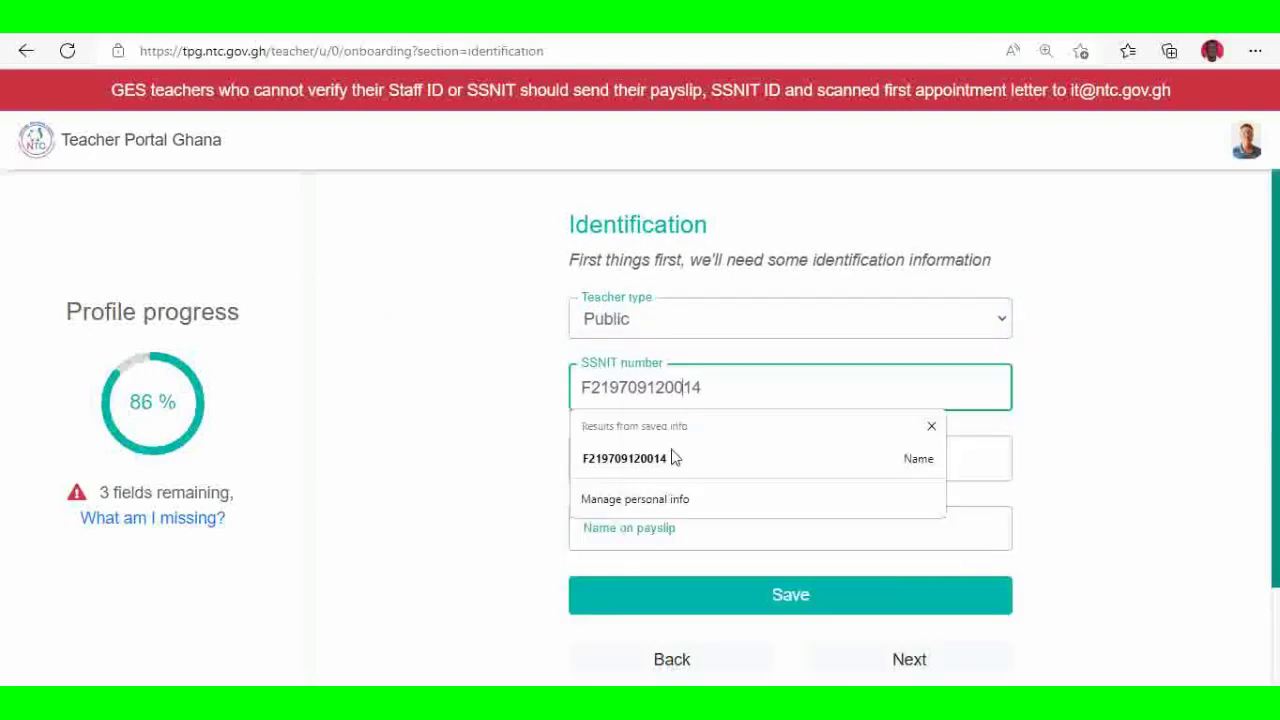
left_click(460, 447)
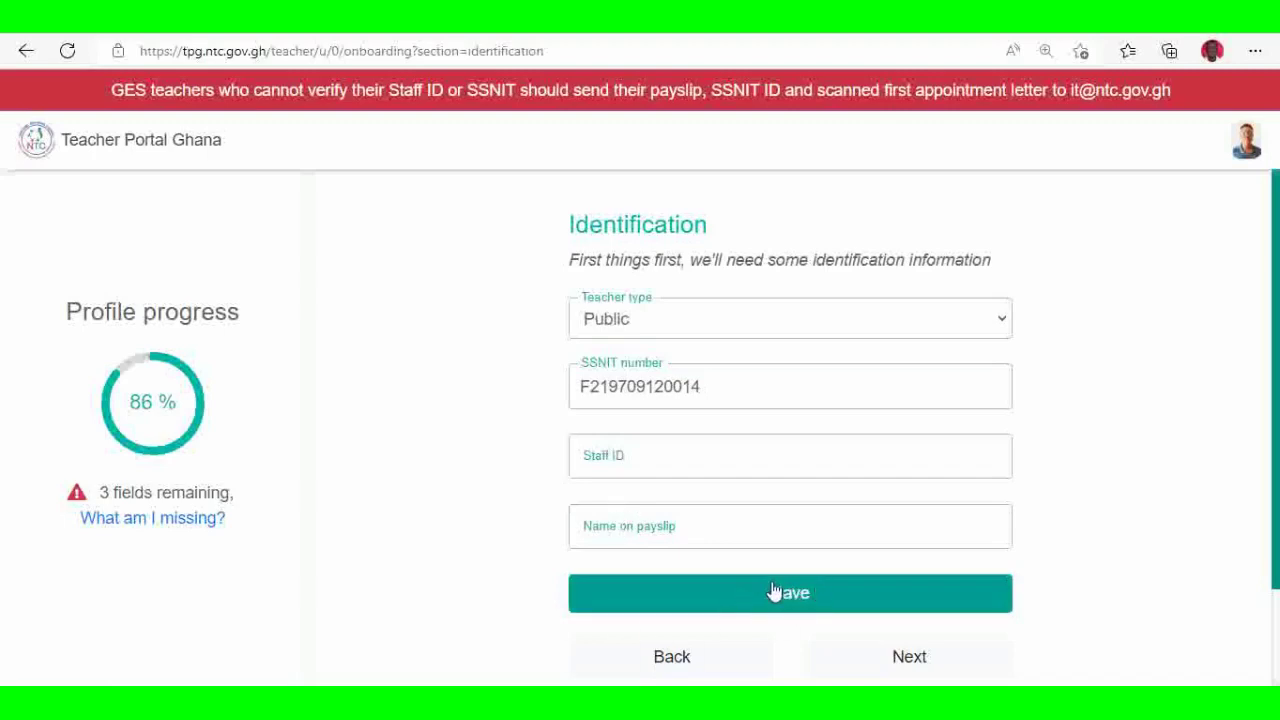
scroll(793, 590, "down", 1)
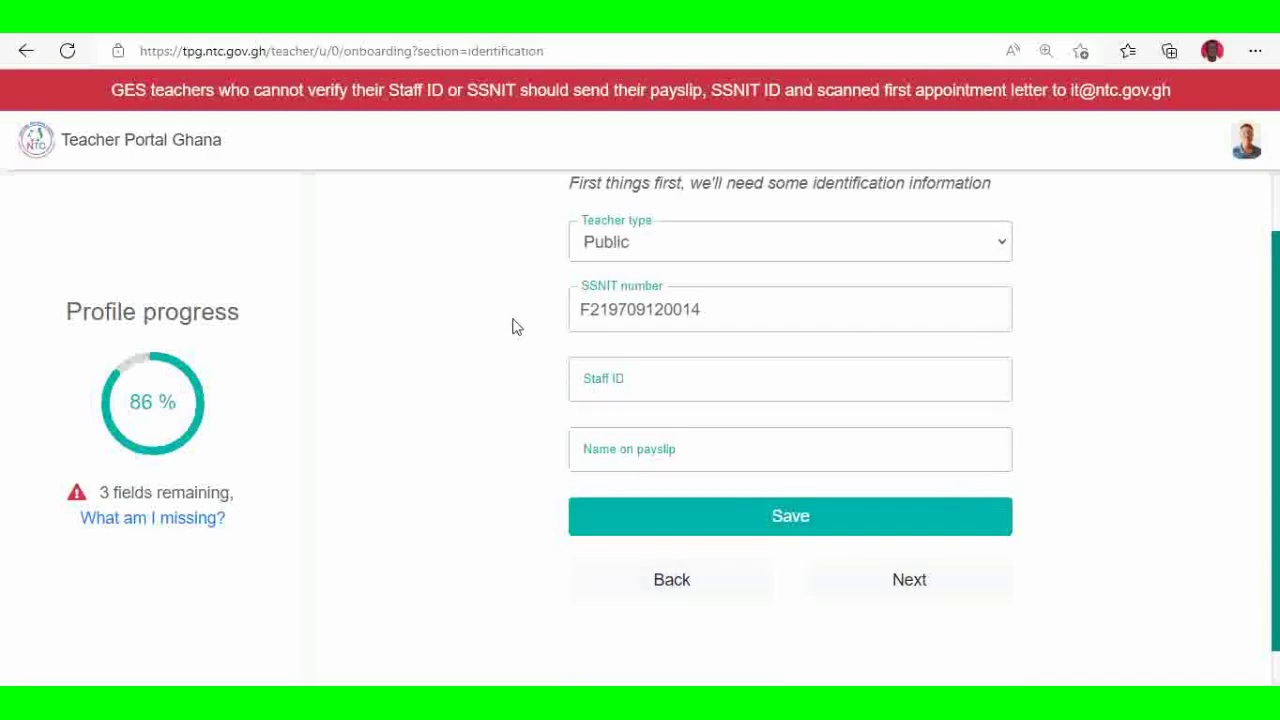
Step: Autofill the Staff ID and payslip name from saved entries, then save the form
left_click(626, 391)
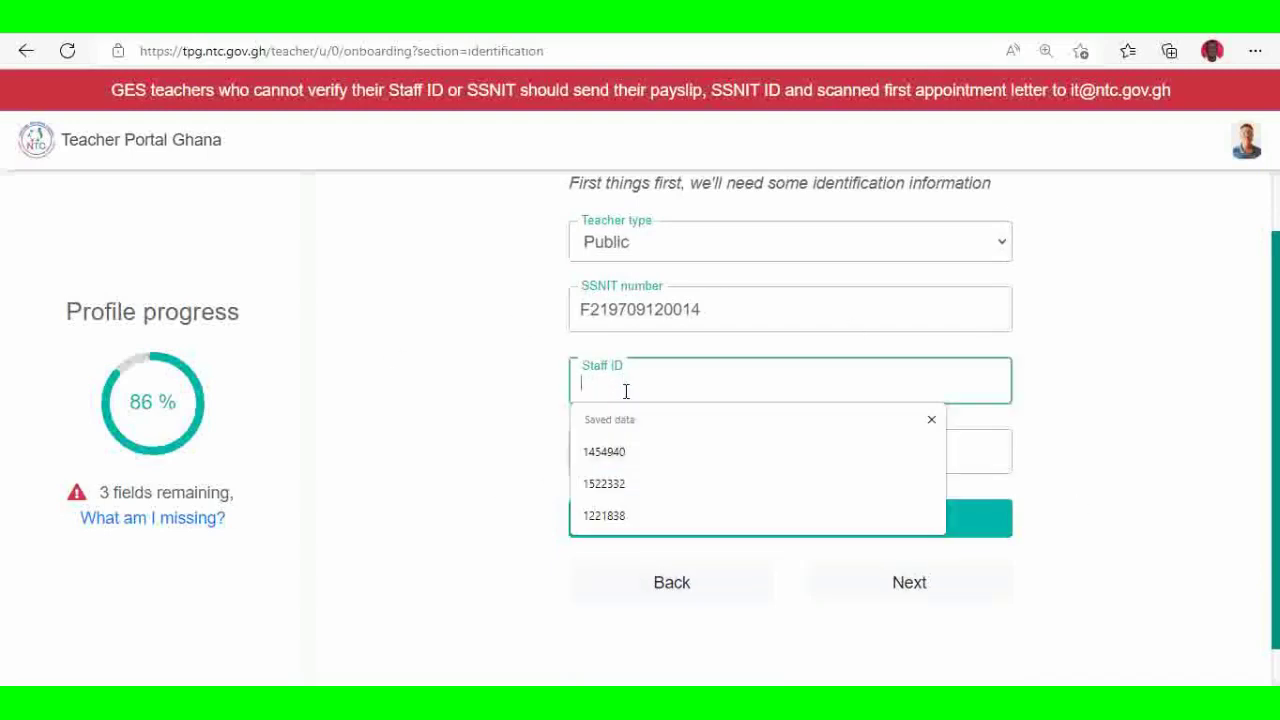
left_click(636, 451)
left_click(636, 451)
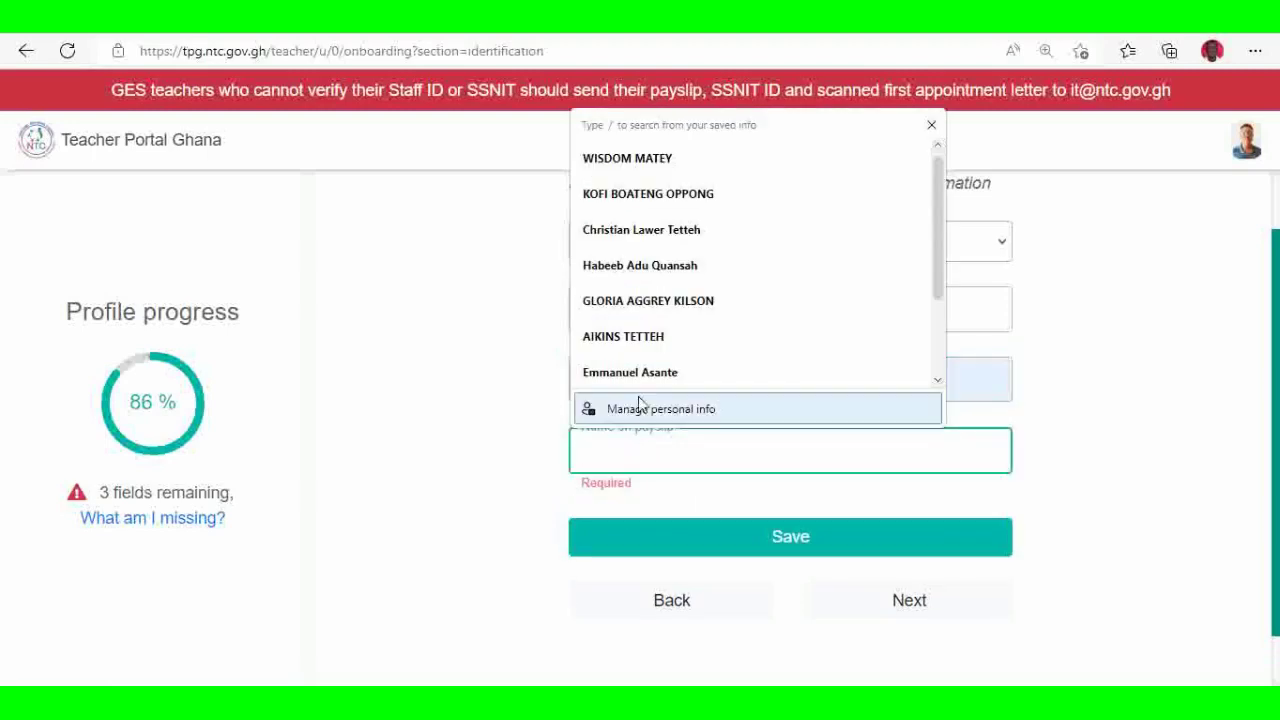
left_click(640, 336)
left_click(757, 522)
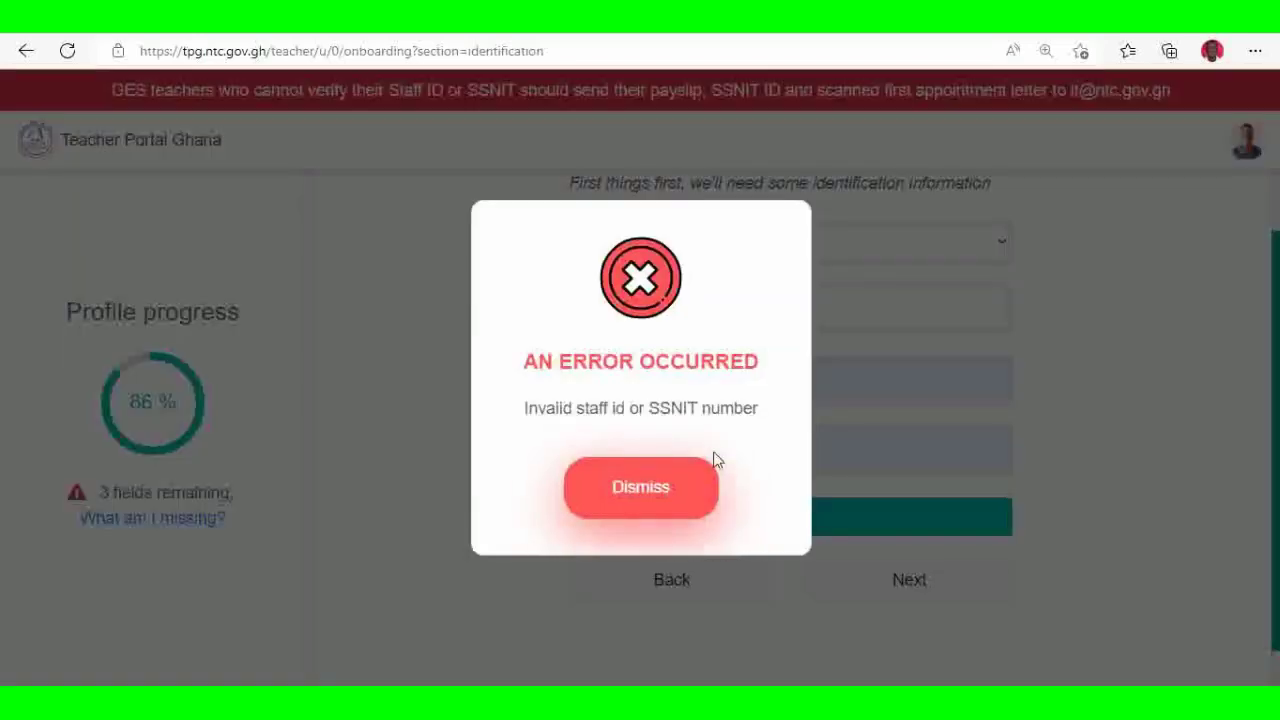
Step: Dismiss the invalid ID error, review the missing district, station and licence items, and clear notifications
left_click(613, 484)
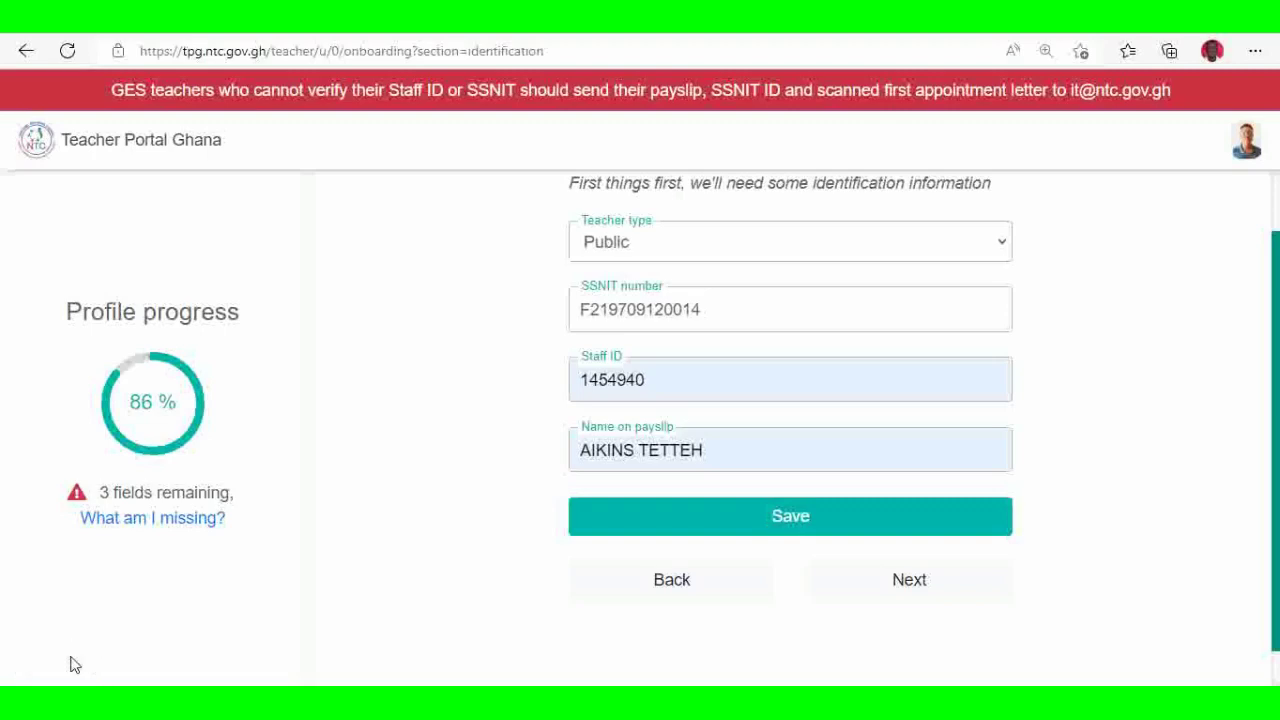
left_click(163, 520)
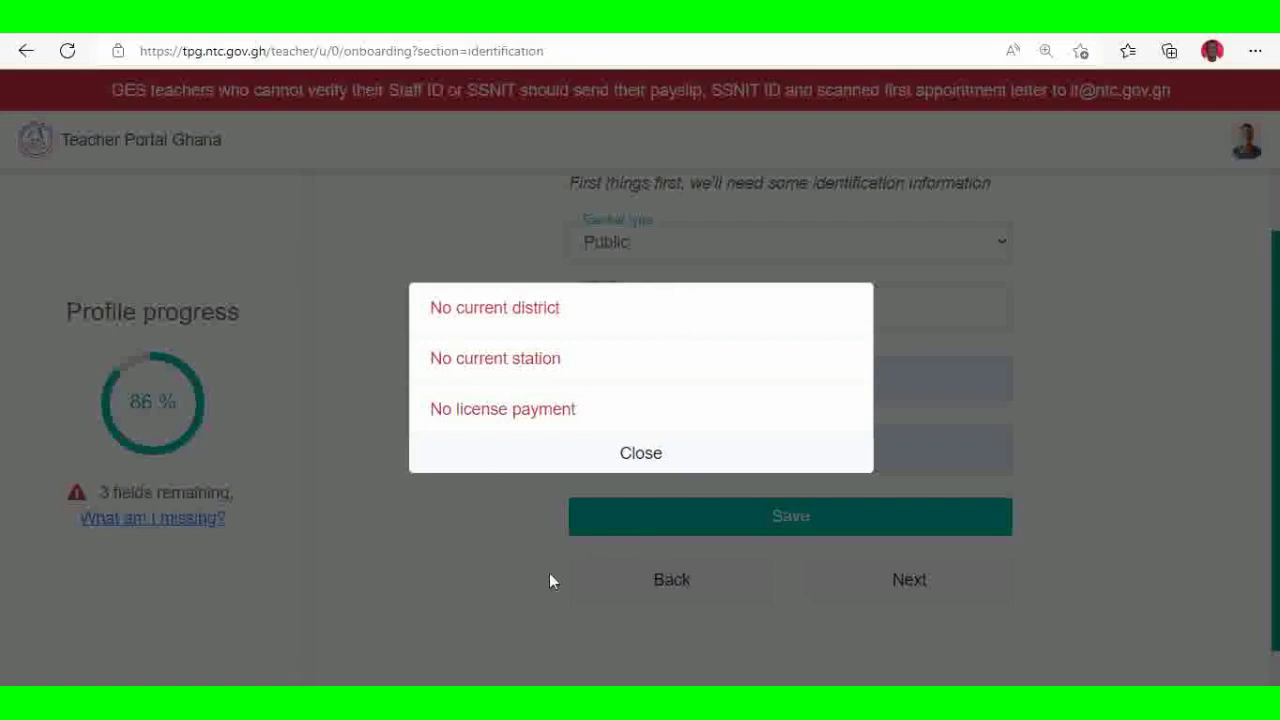
left_click(634, 470)
left_click(1106, 502)
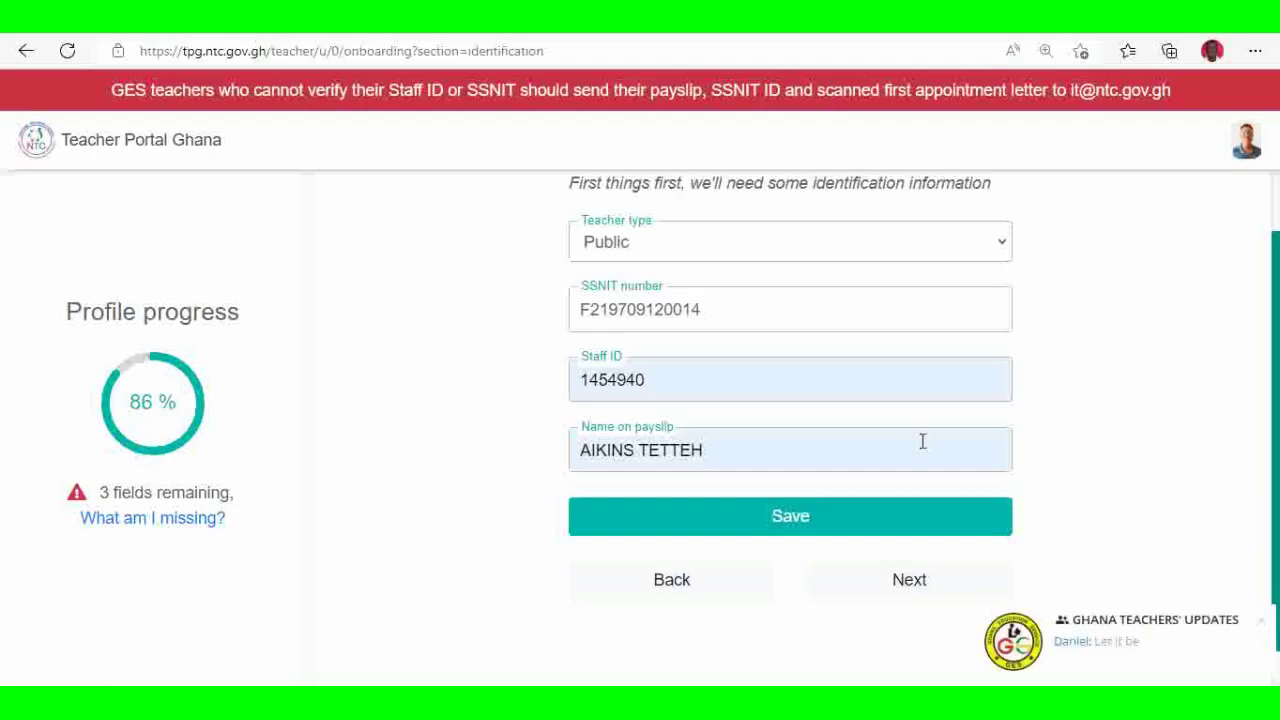
Step: Close the Ghana Teachers' Updates notification and stop the VSDC screen recording
left_click(1261, 621)
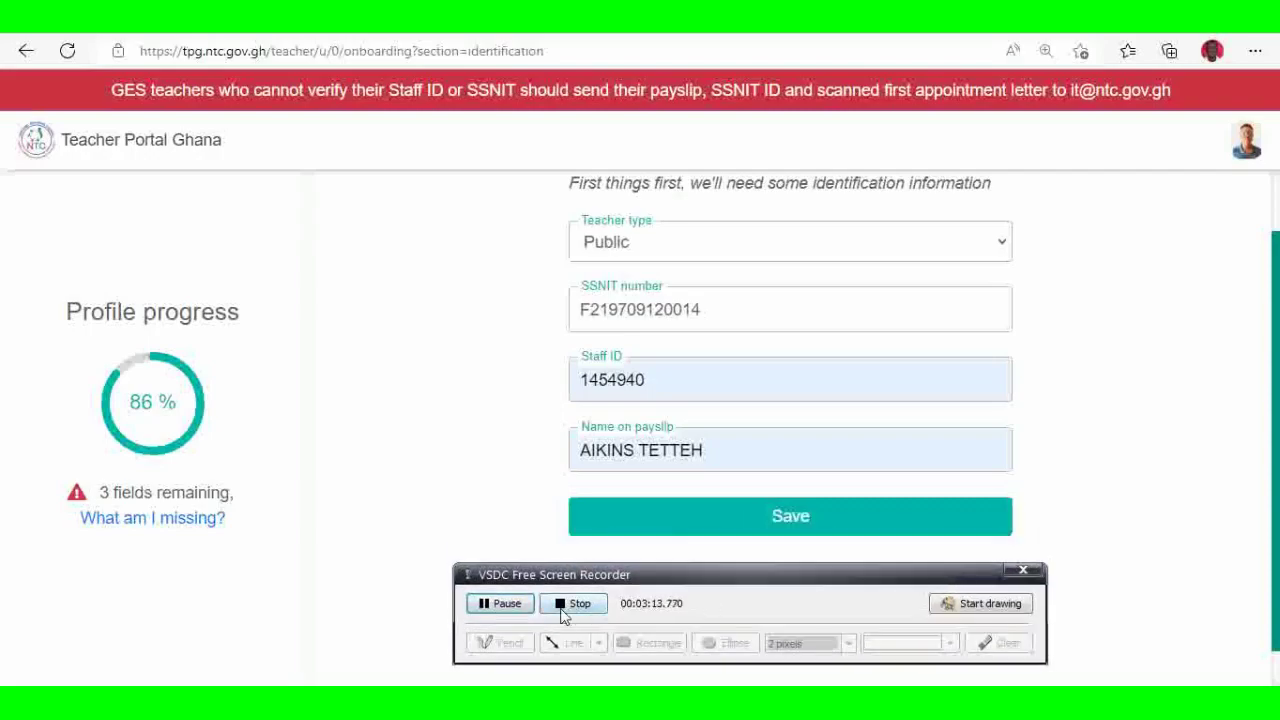
left_click(572, 608)
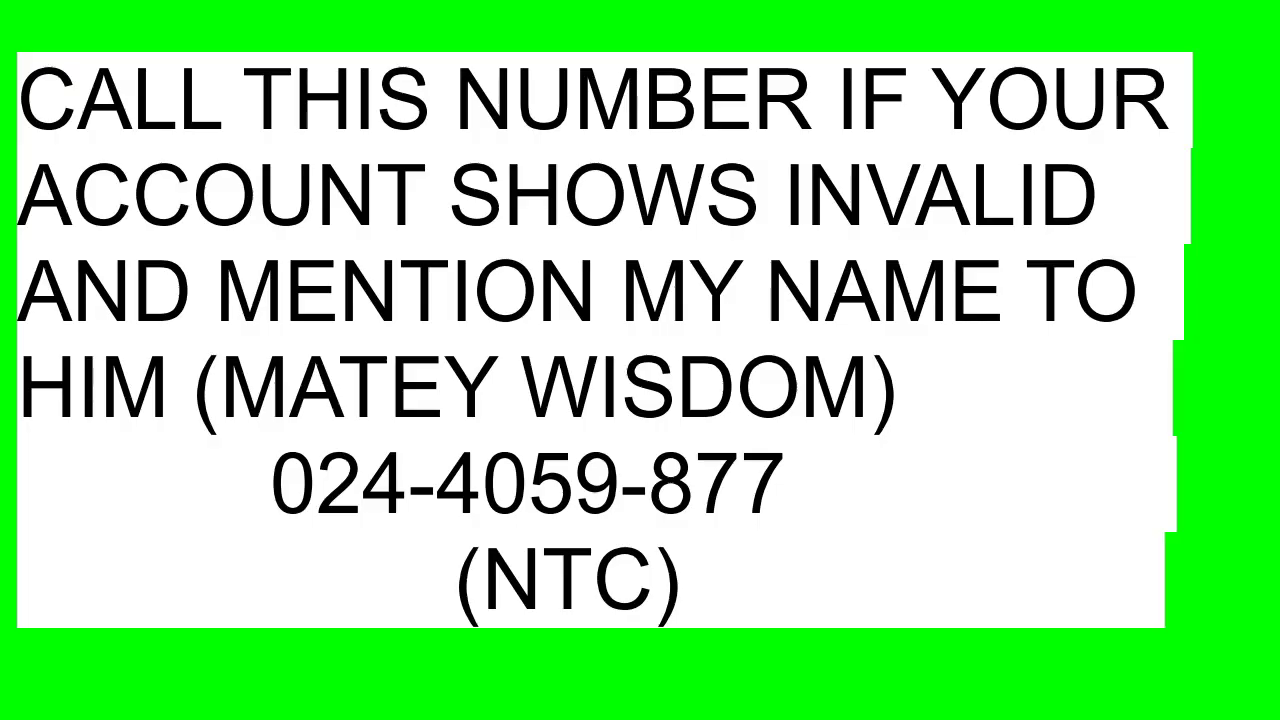